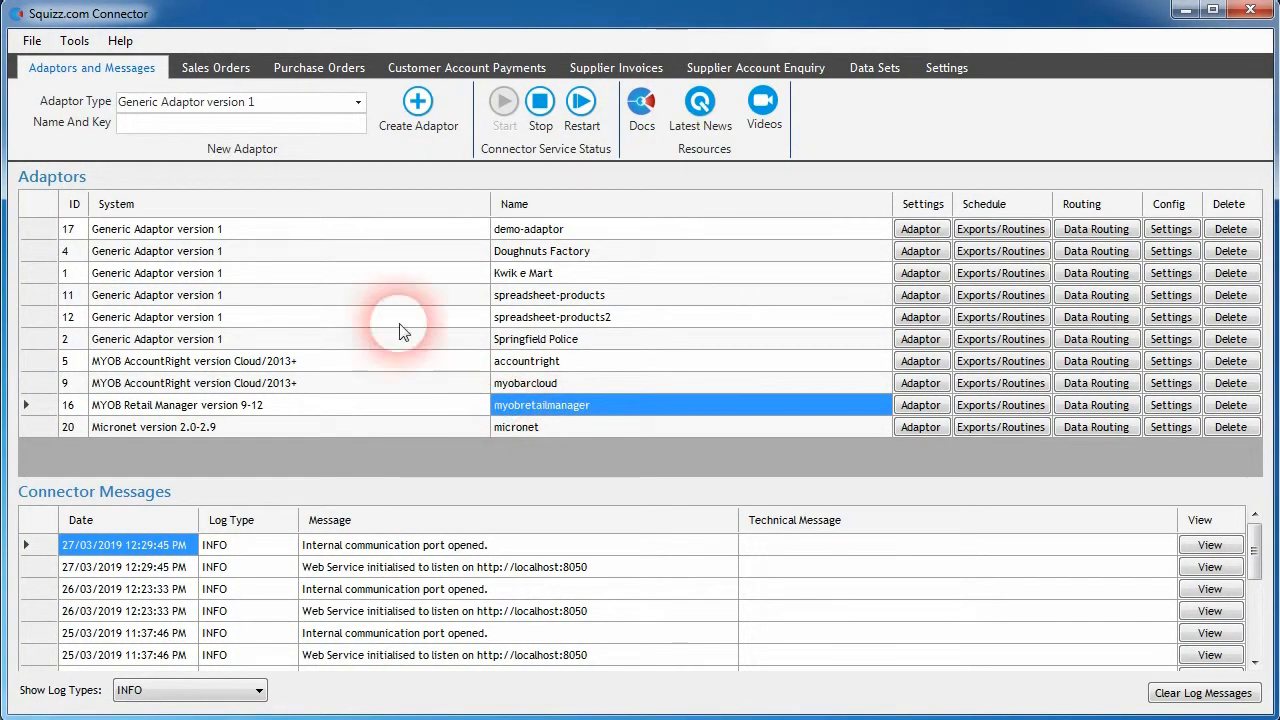
- Assign the second, third and fourth sales orders in the list to the myobretailmanager adaptor
click(213, 66)
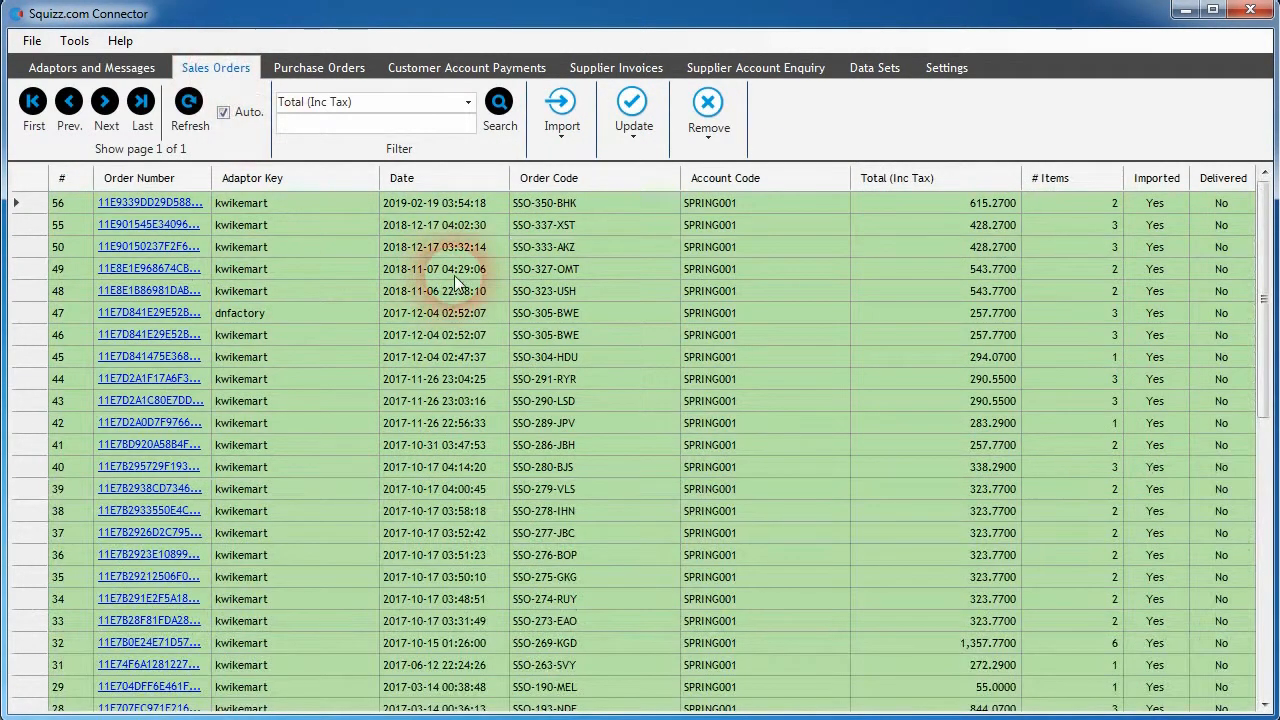
click(410, 225)
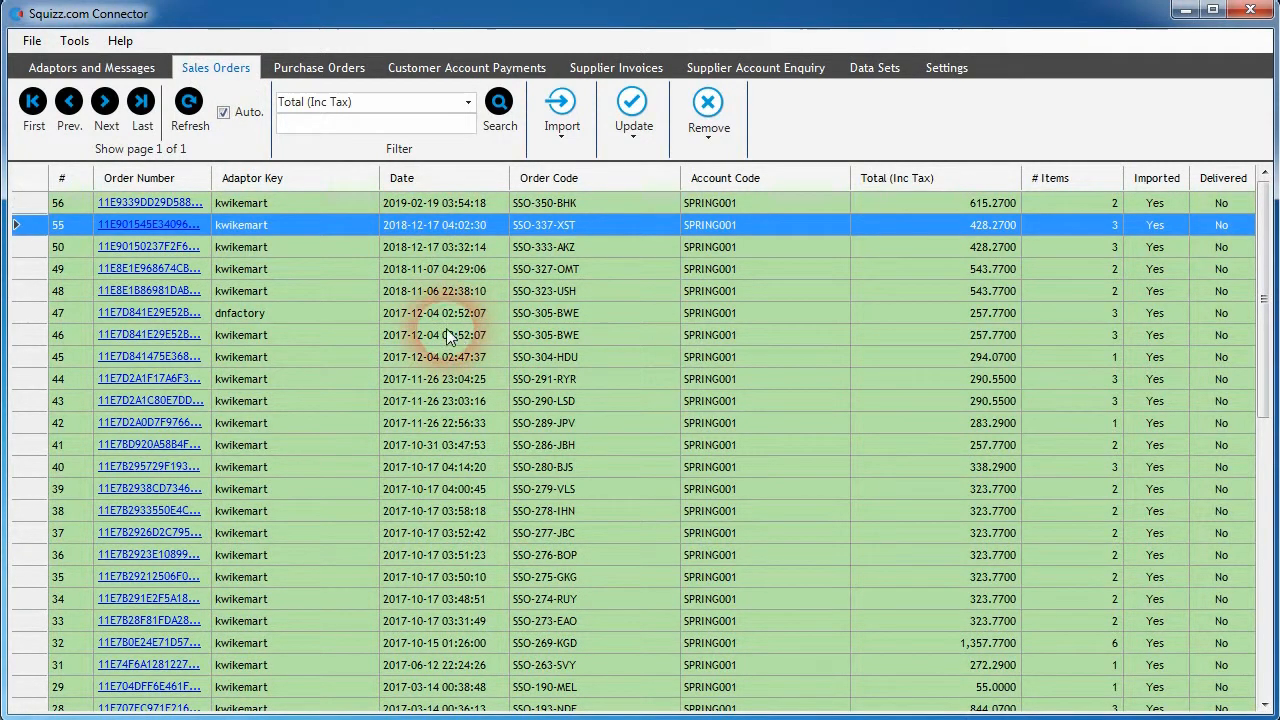
shift+click(498, 269)
click(632, 110)
click(670, 243)
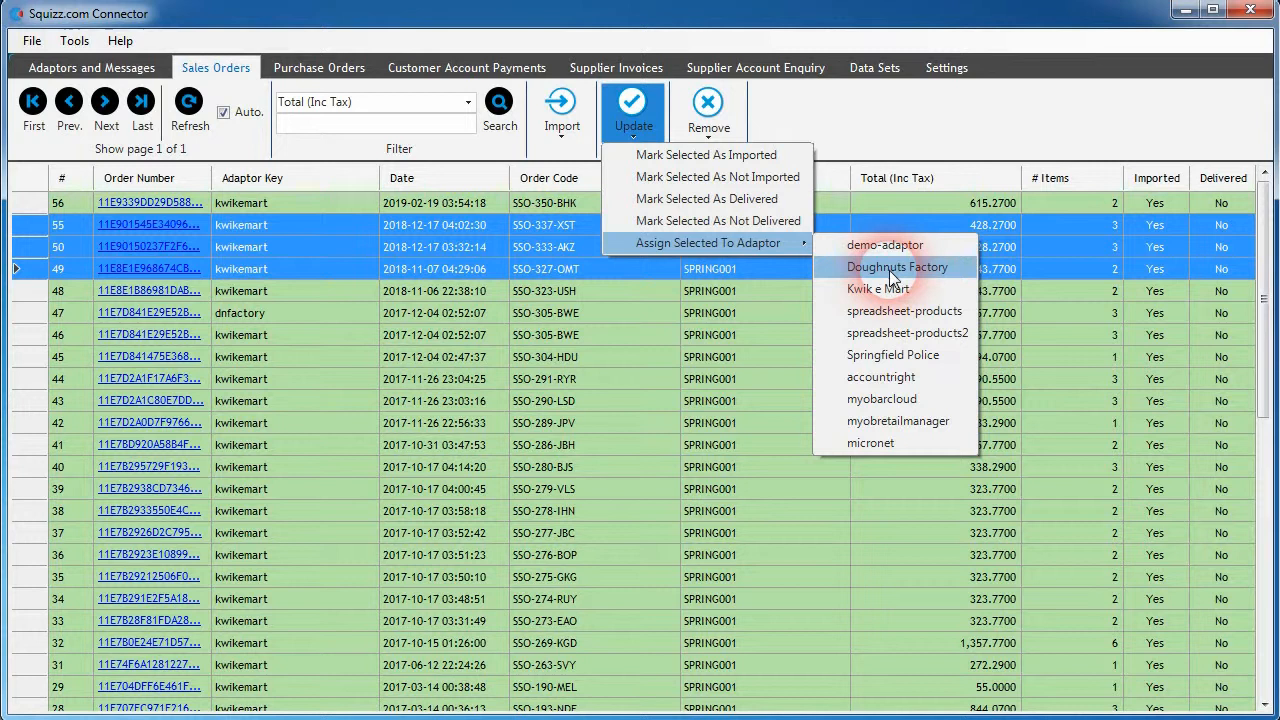
click(903, 419)
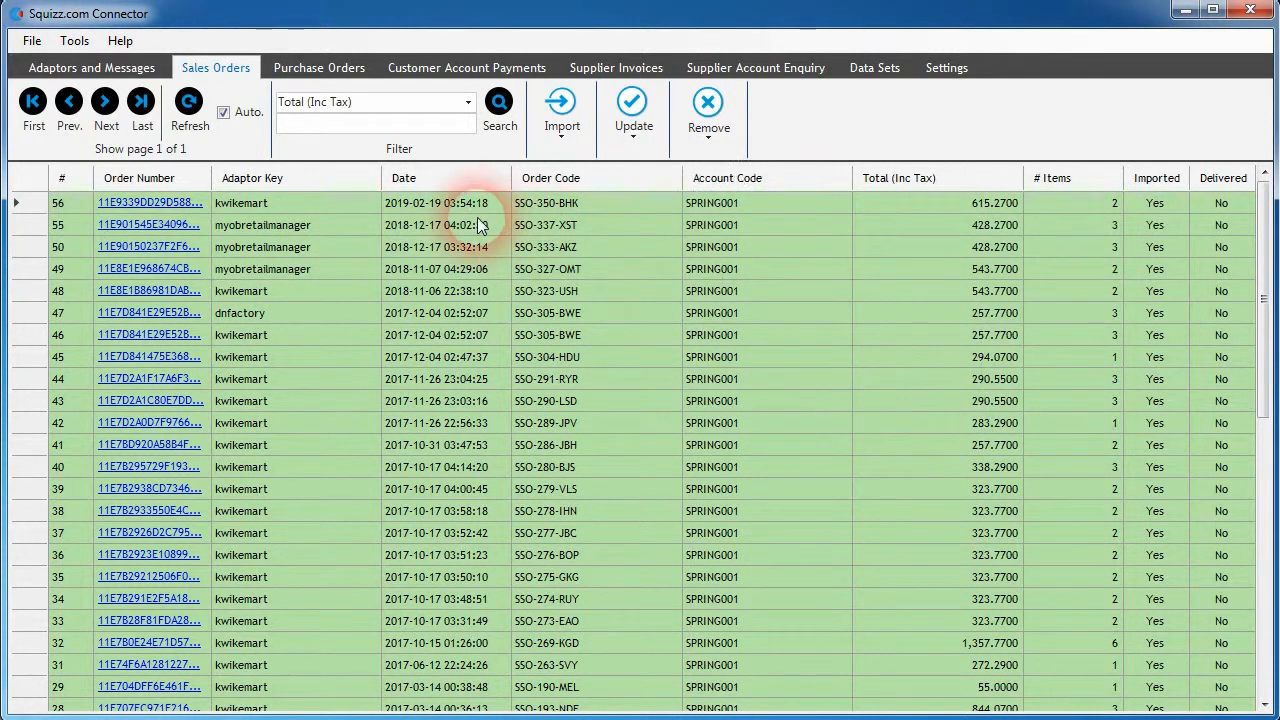
- Select the three sales orders assigned to myobretailmanager and open the import options for them
click(479, 226)
shift+click(470, 270)
click(561, 112)
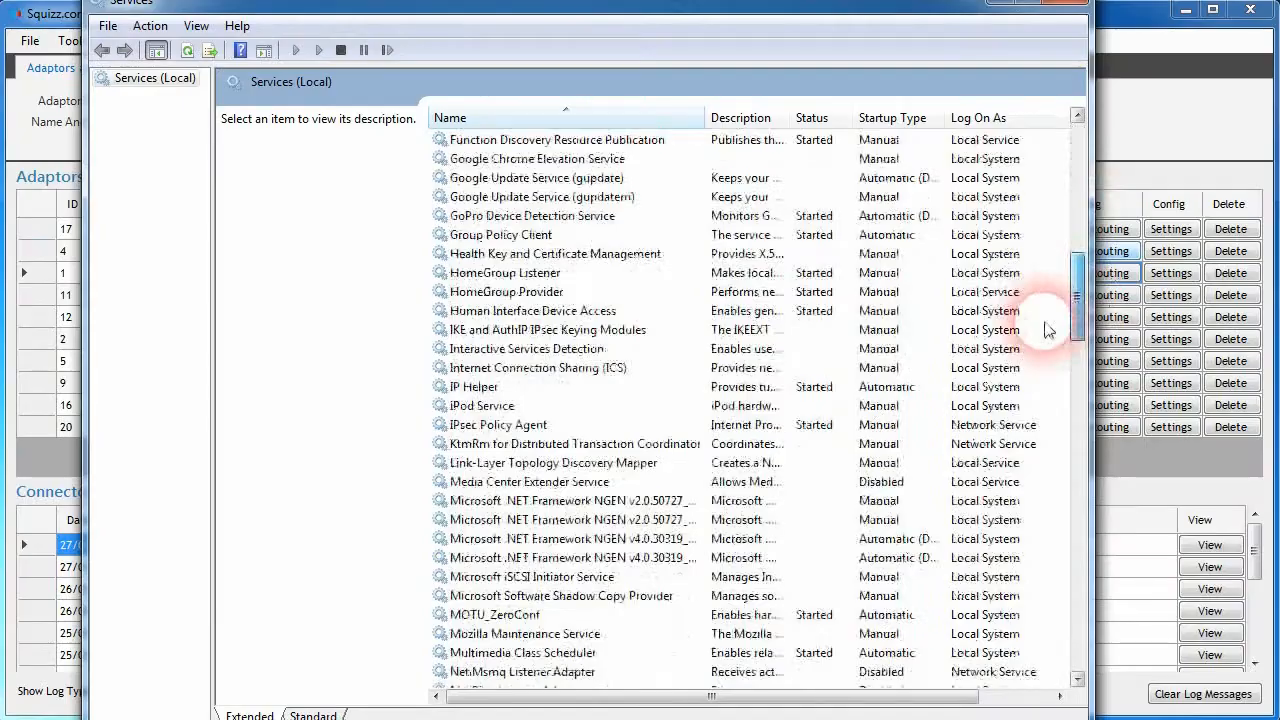
- Restart the Squizz.com Connector service in the Windows Services list
drag(1046, 323, 1057, 527)
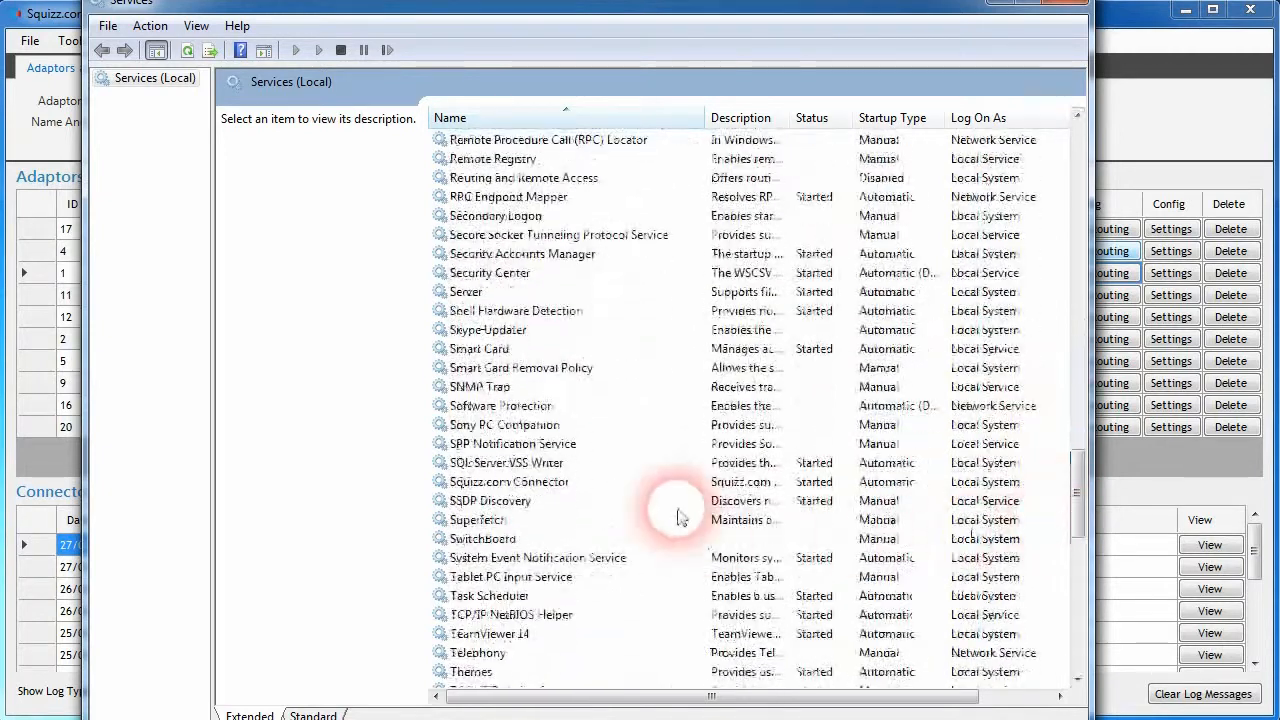
click(526, 485)
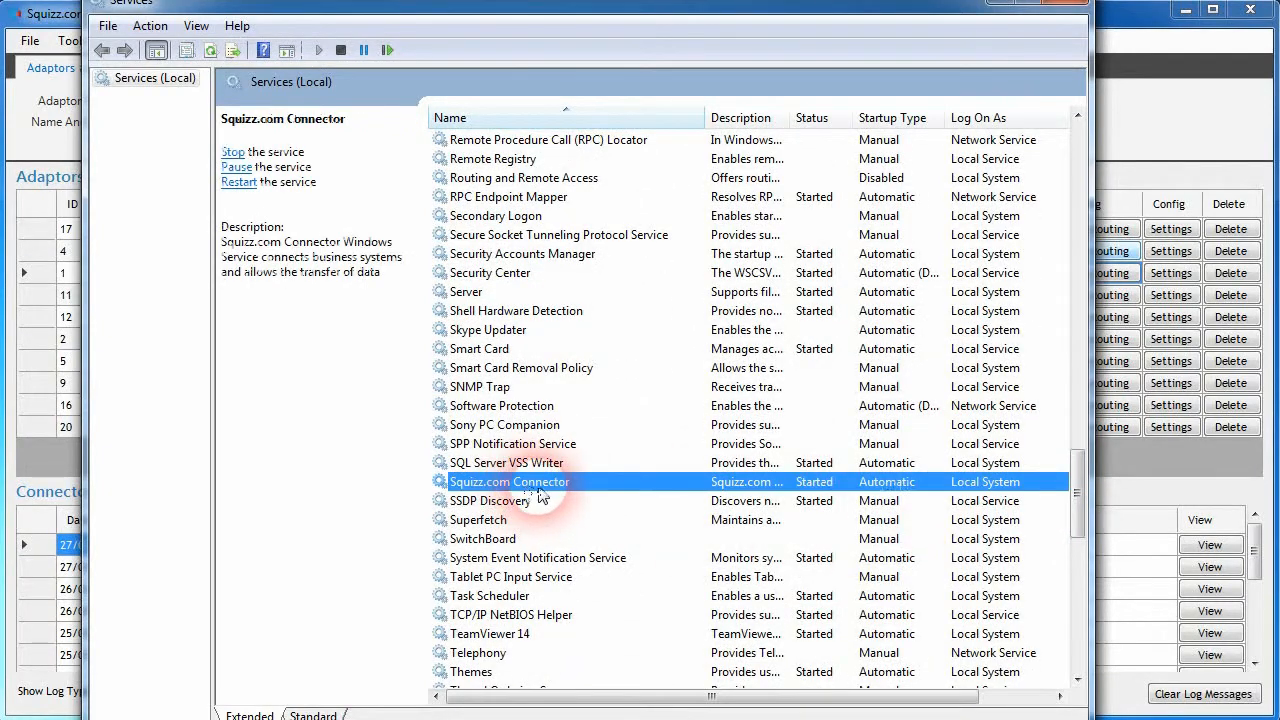
click(526, 520)
click(534, 480)
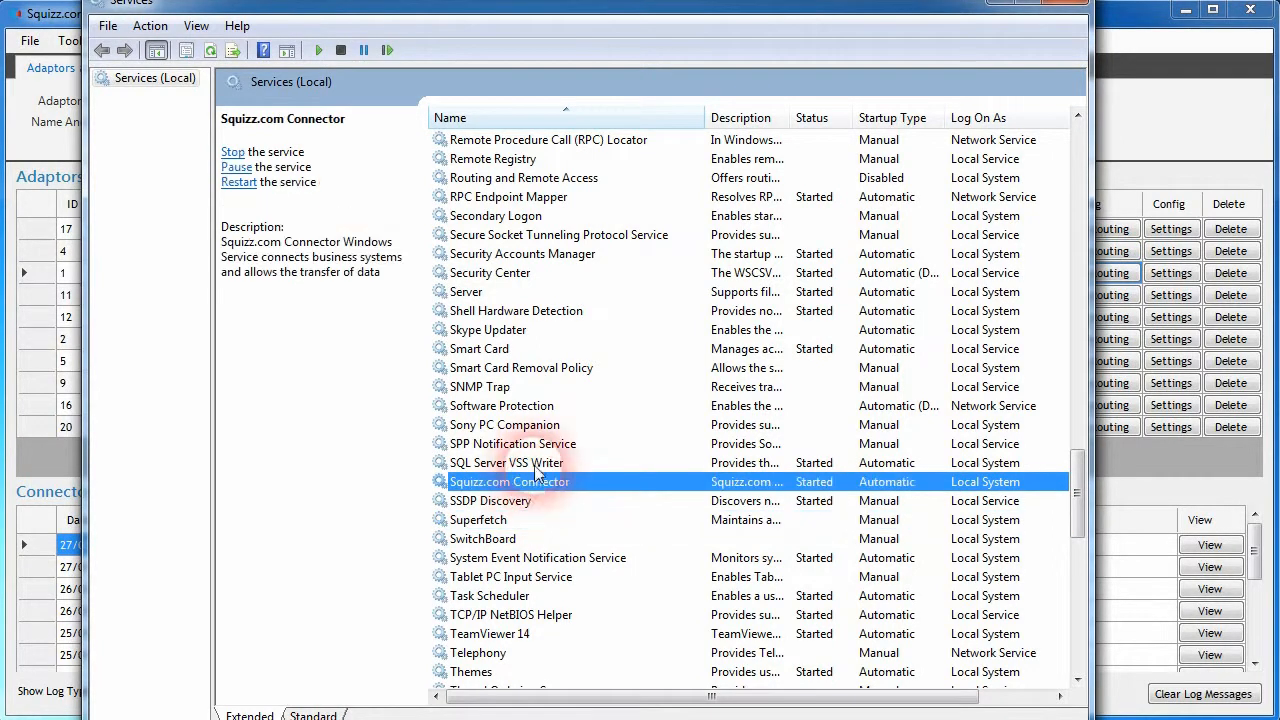
click(387, 50)
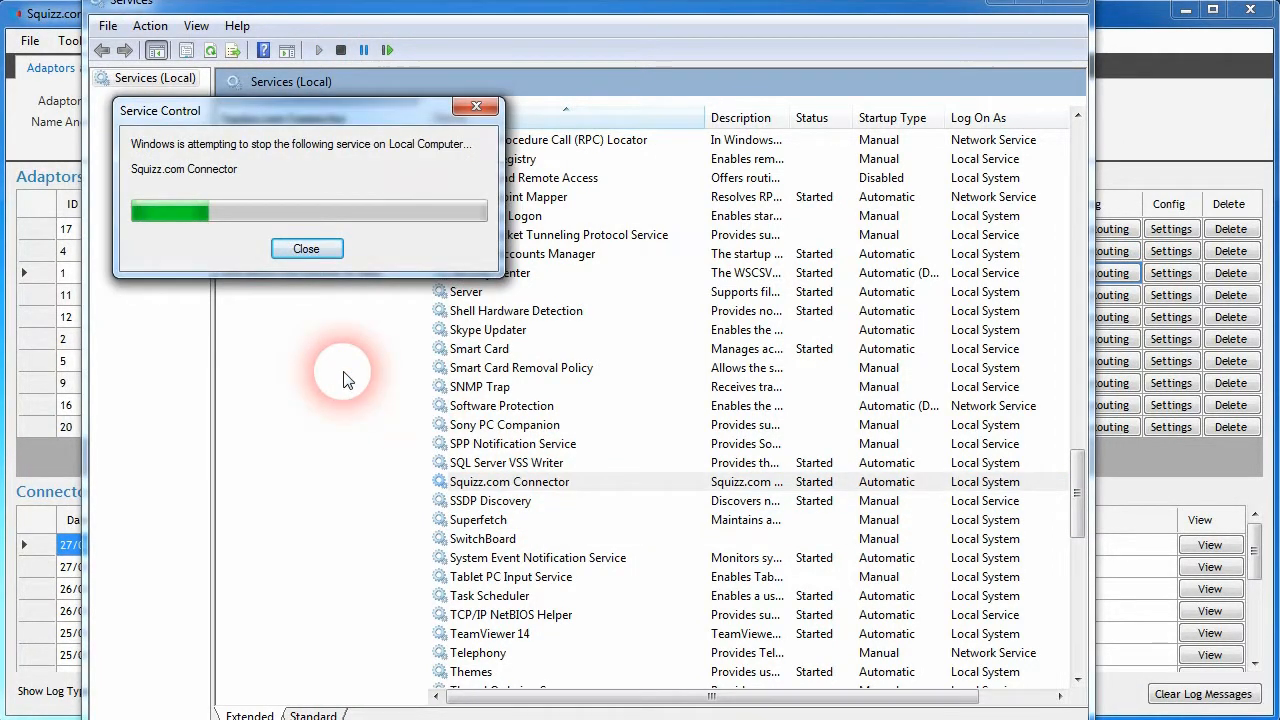
- Open the details of the most recent customer account payment in the Squizz.com Connector
click(1150, 108)
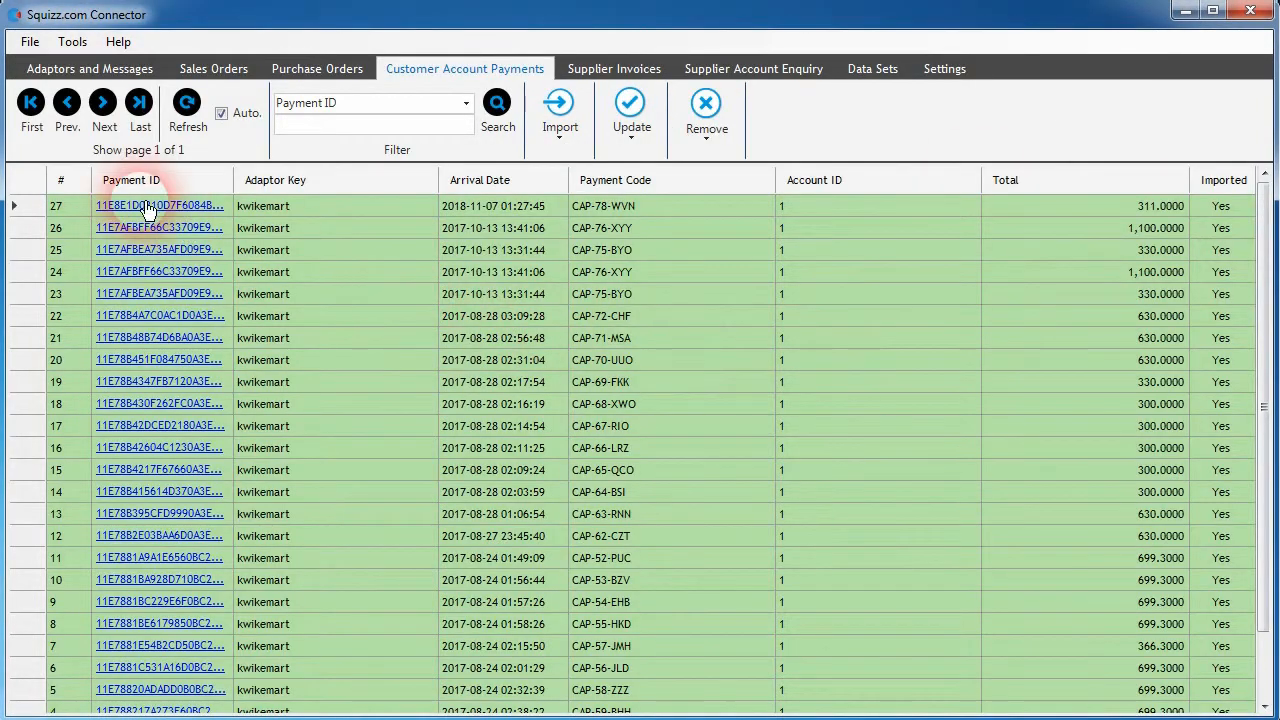
click(140, 206)
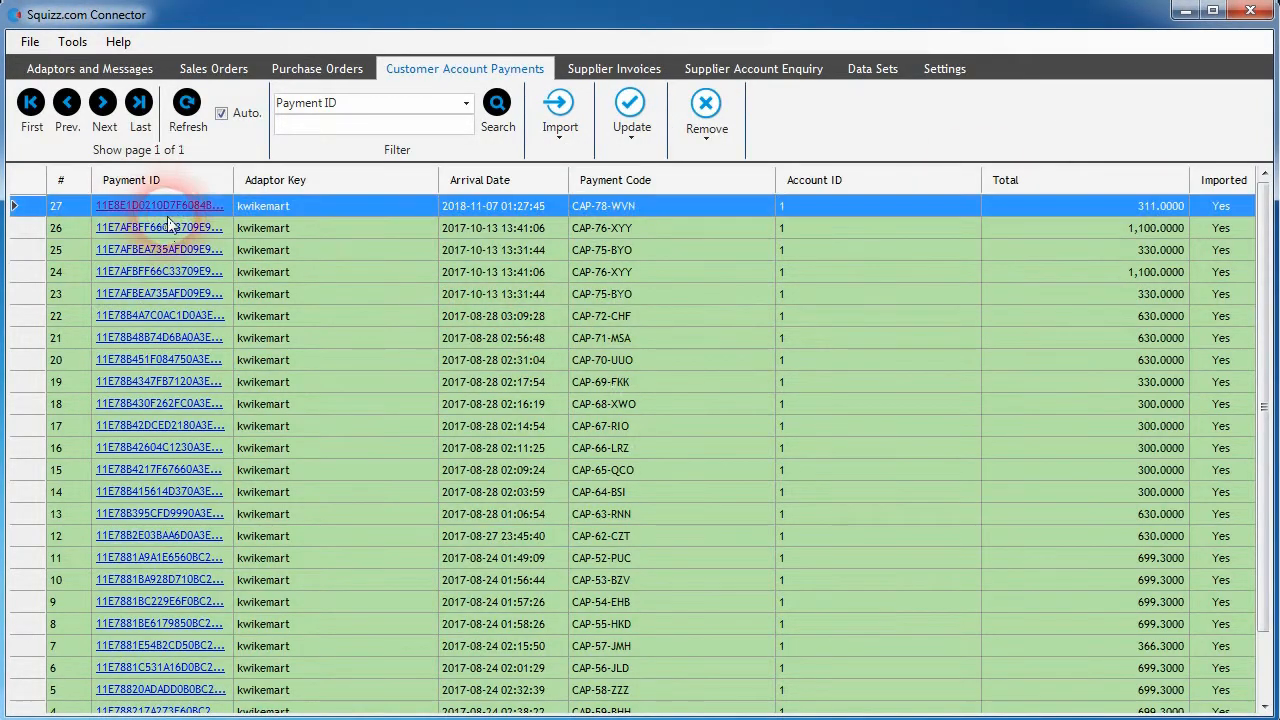
click(165, 206)
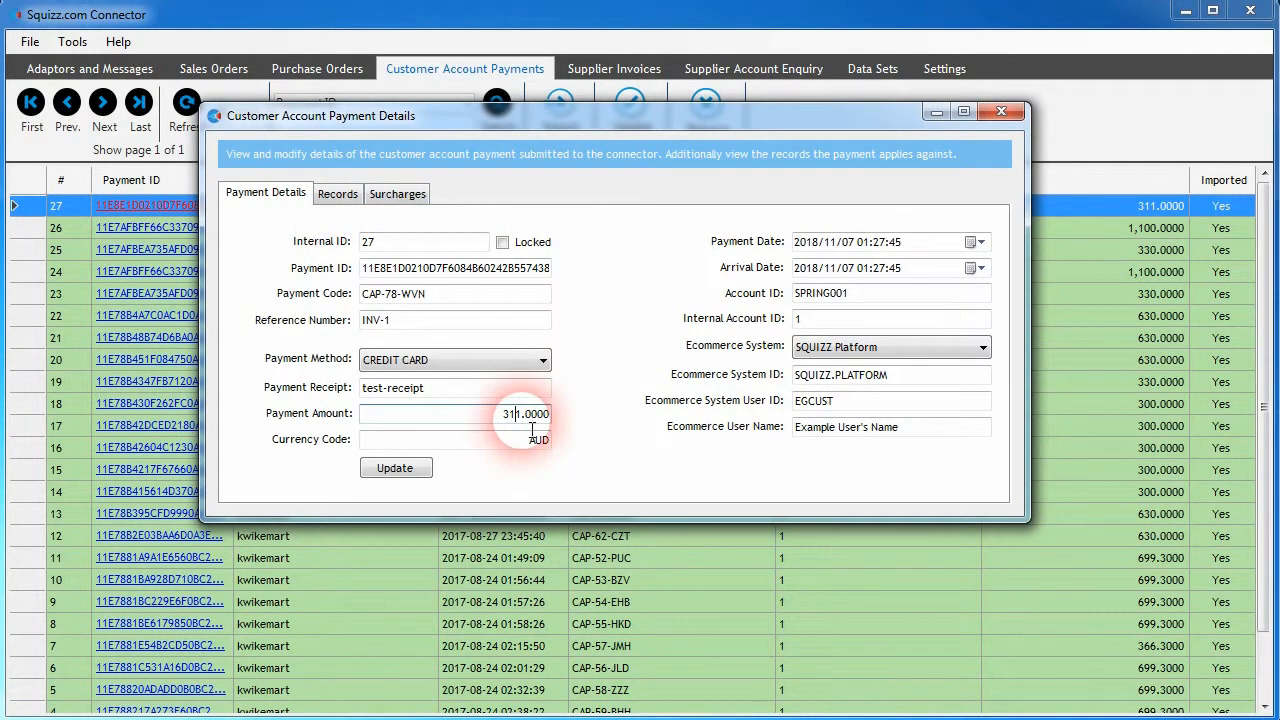
- Examine the payment's credit card surcharge details and the taxes applied to that surcharge
click(382, 200)
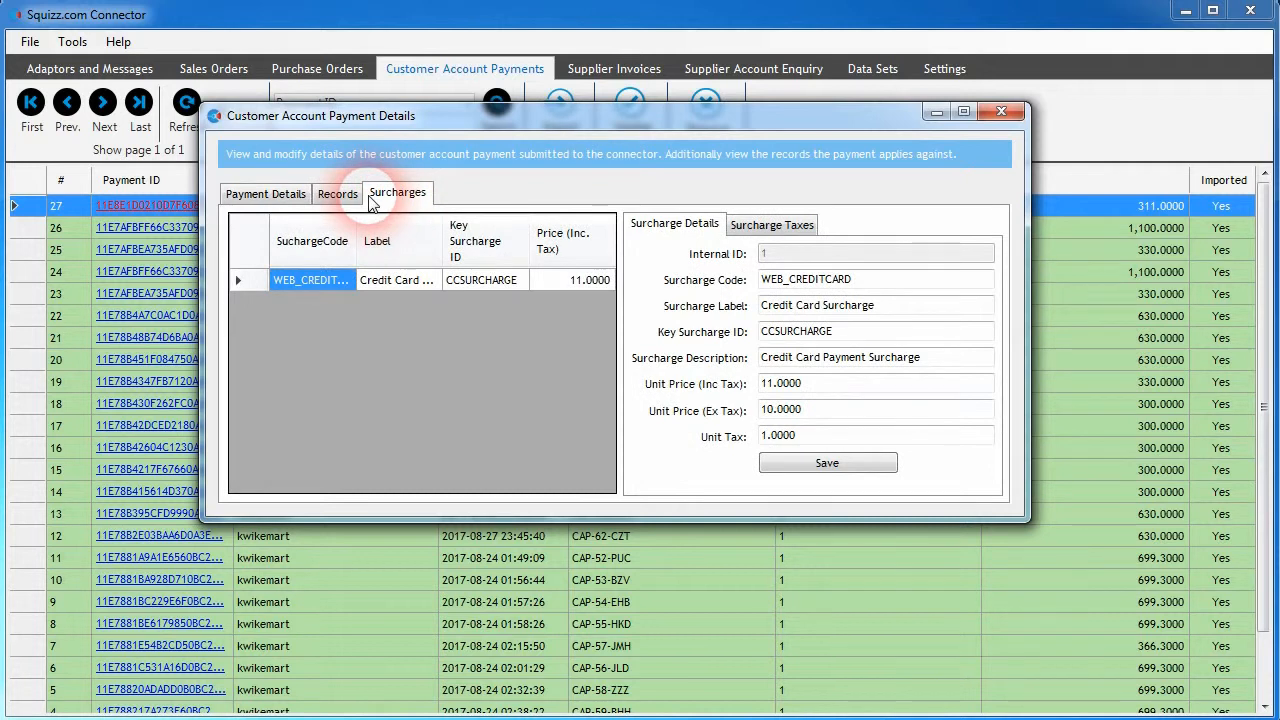
click(484, 281)
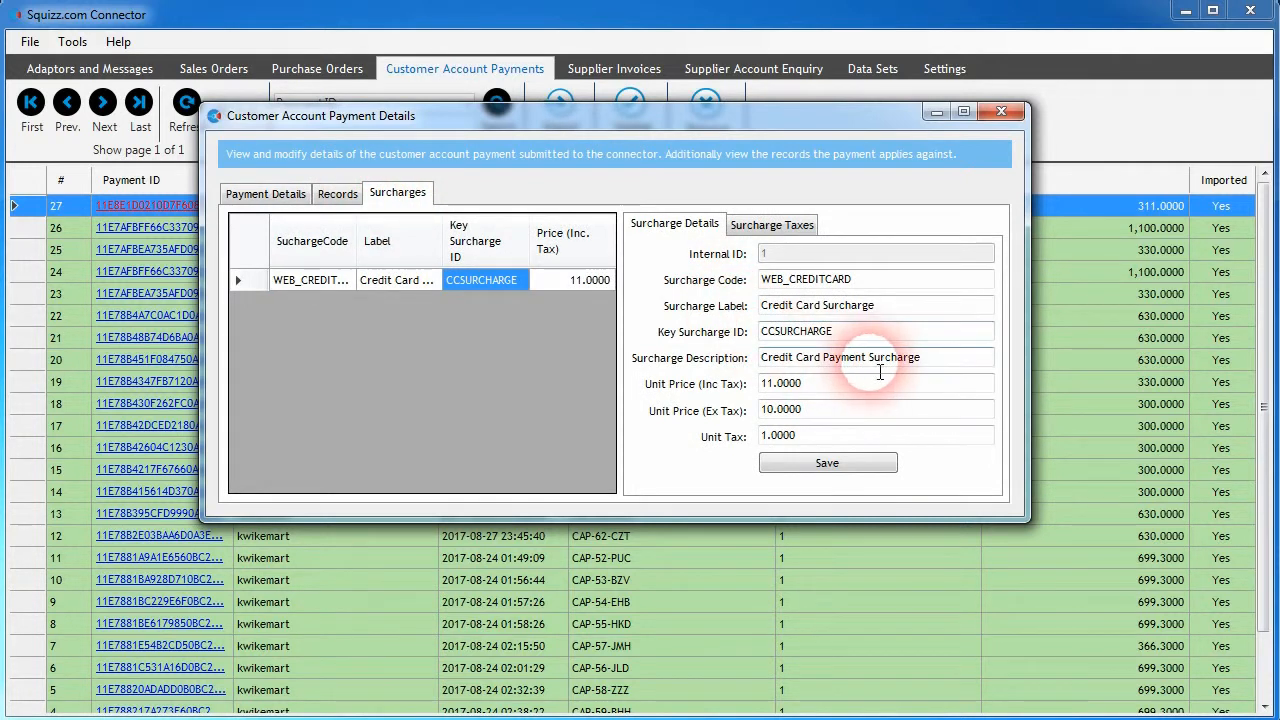
click(753, 237)
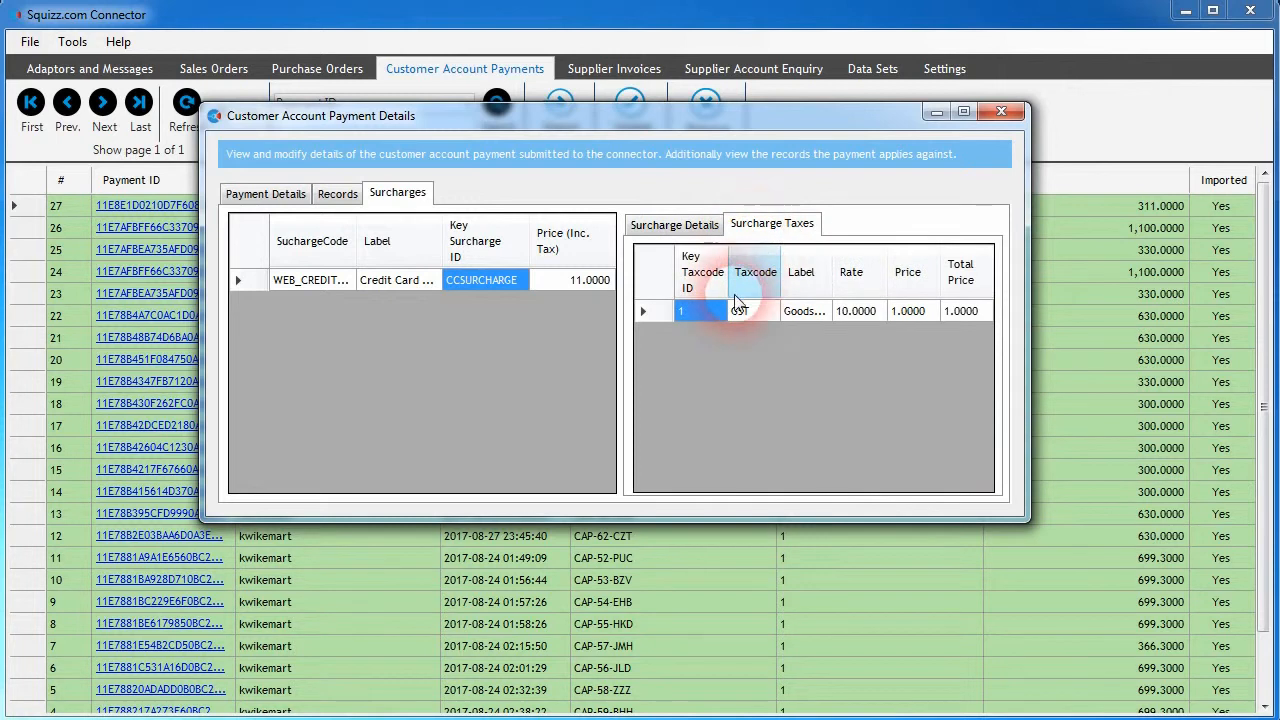
drag(791, 280, 944, 291)
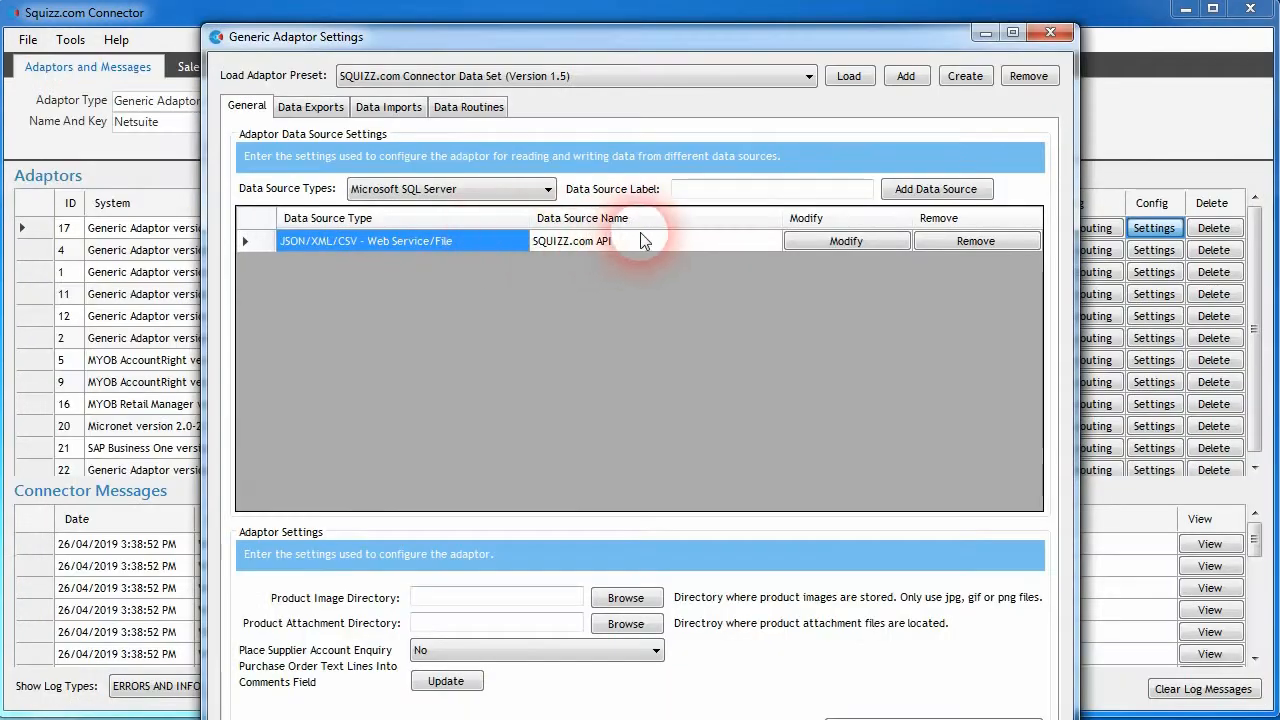
- View the HTTP request records per page setting of the SQUIZZ.com API data source and leave without saving
click(846, 241)
click(580, 402)
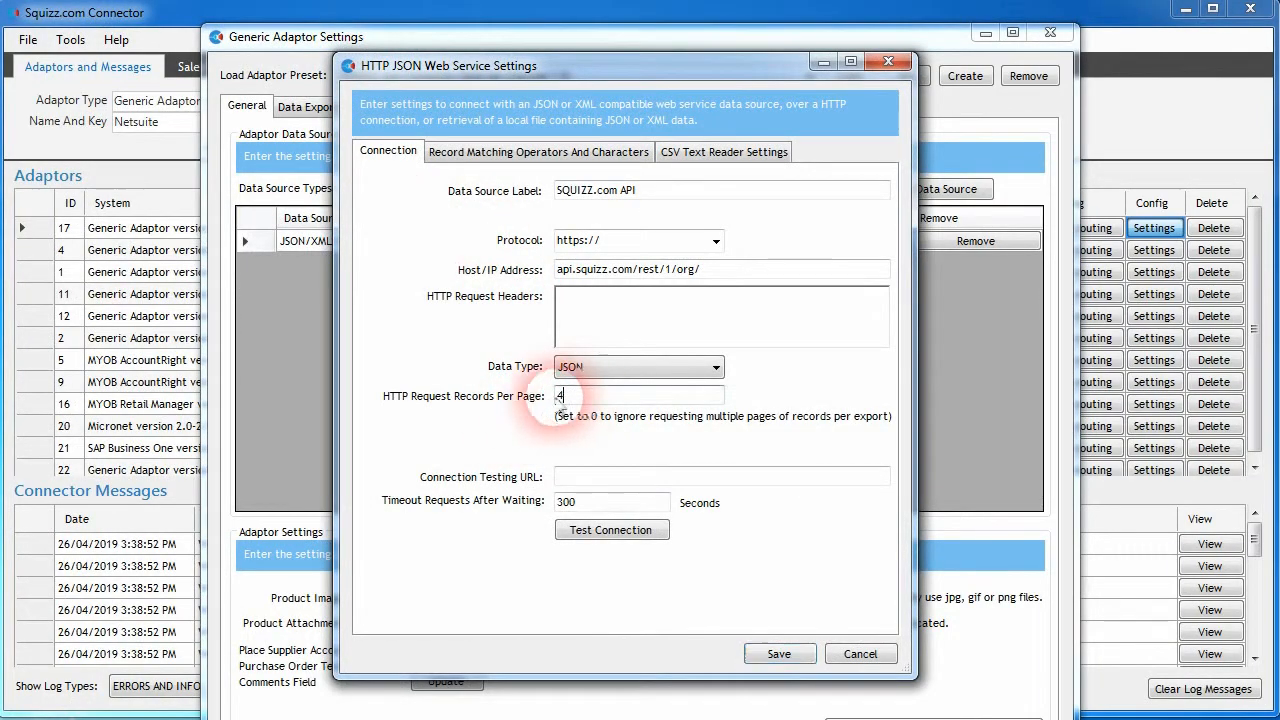
click(845, 652)
- Show the adaptor's data export settings for the Product Pricing export type
click(333, 110)
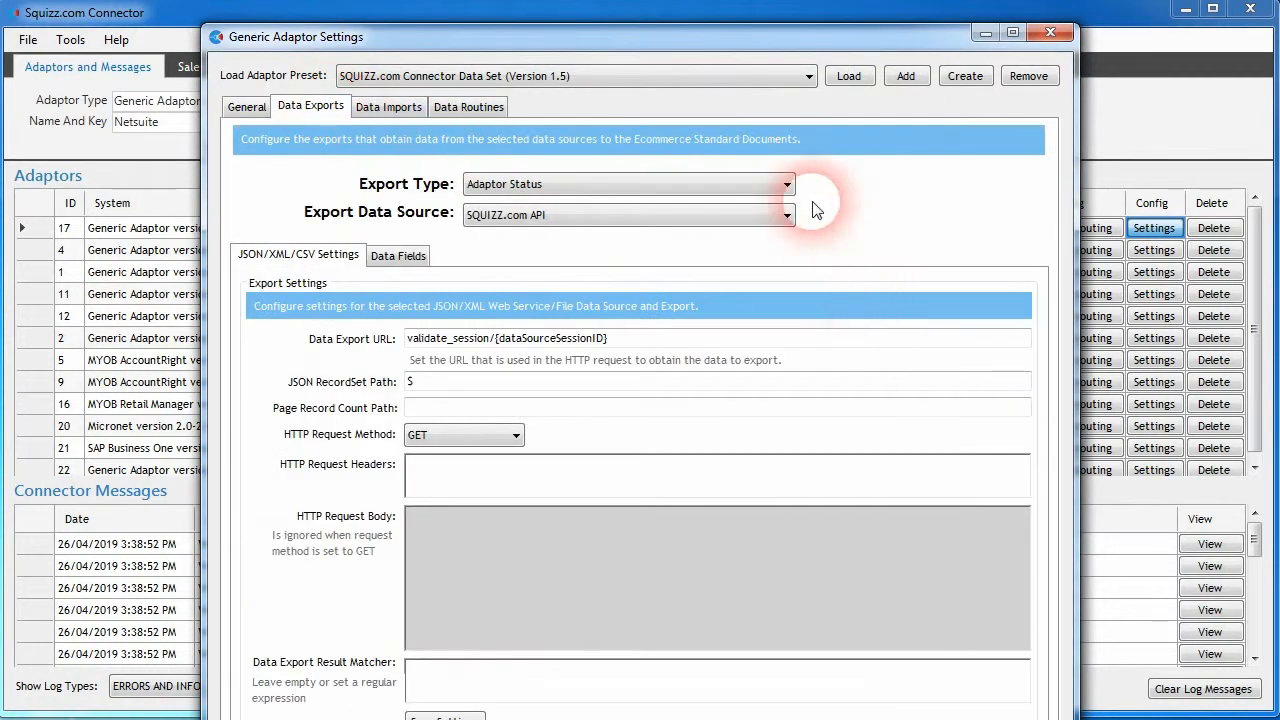
click(787, 184)
scroll(689, 500, down, 10)
click(597, 558)
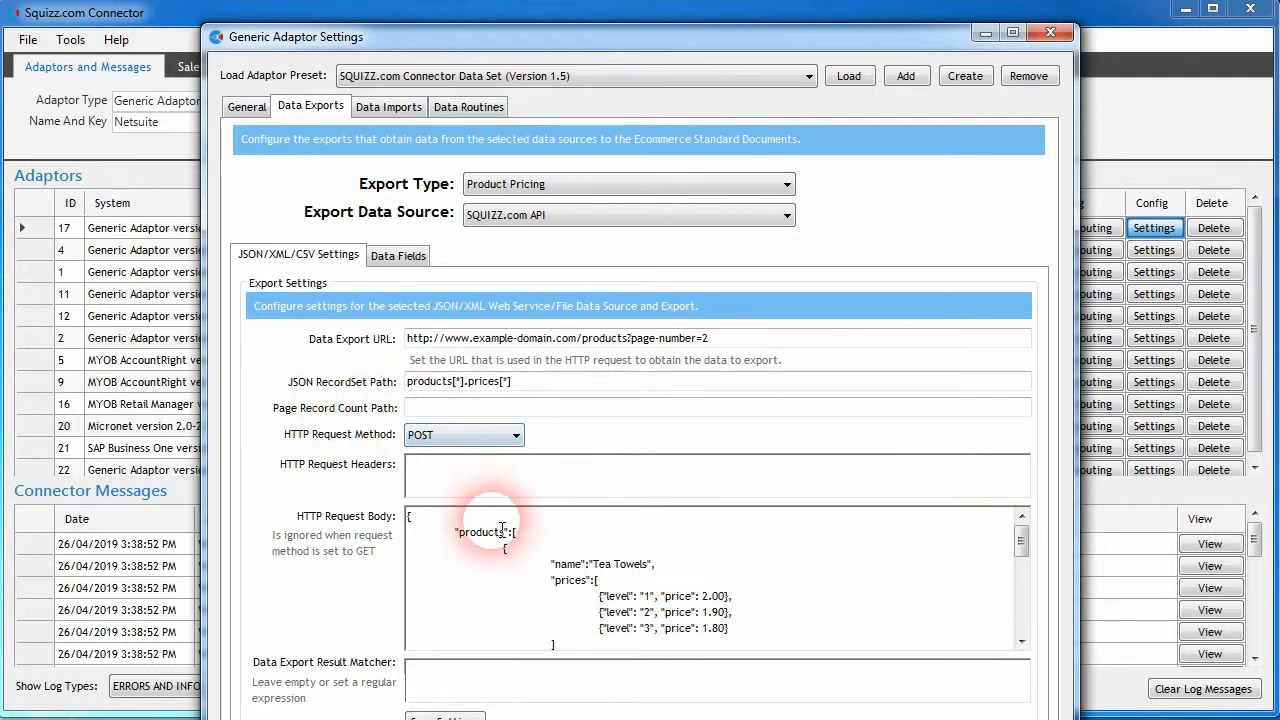
- Set the Product Pricing export's Page Record Count Path to products and check it against the HTTP request body
click(410, 407)
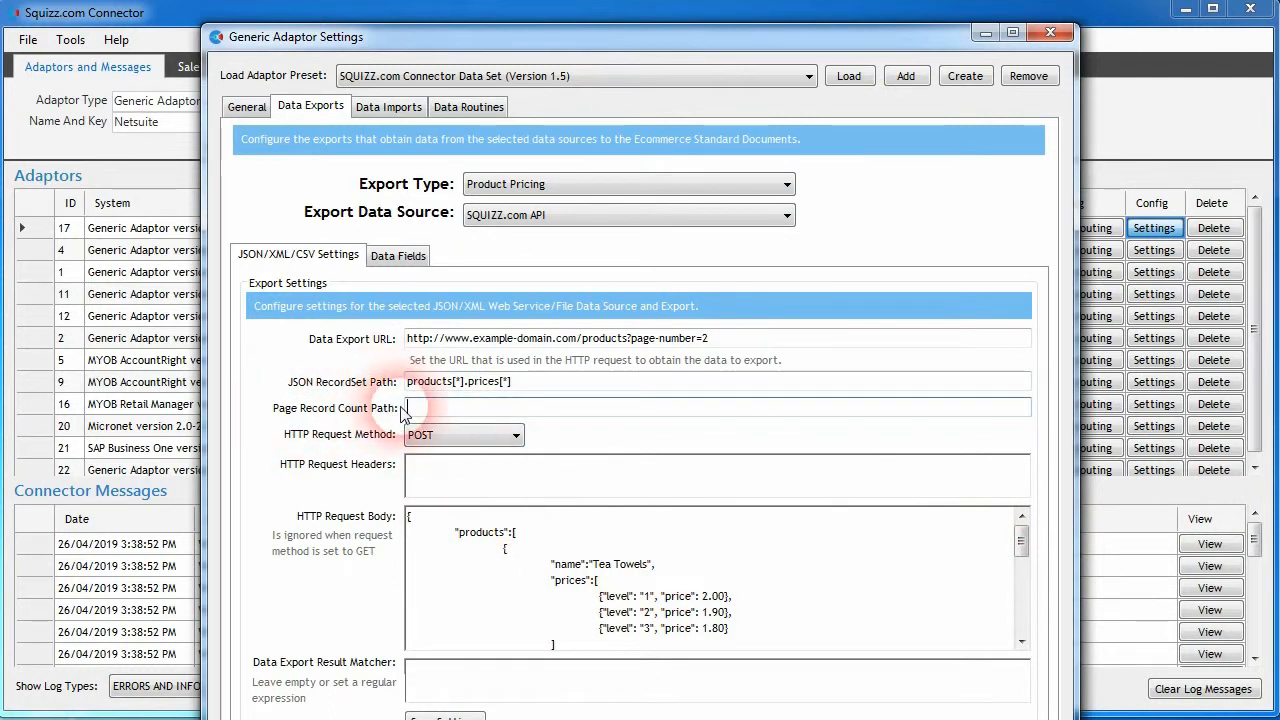
text(products)
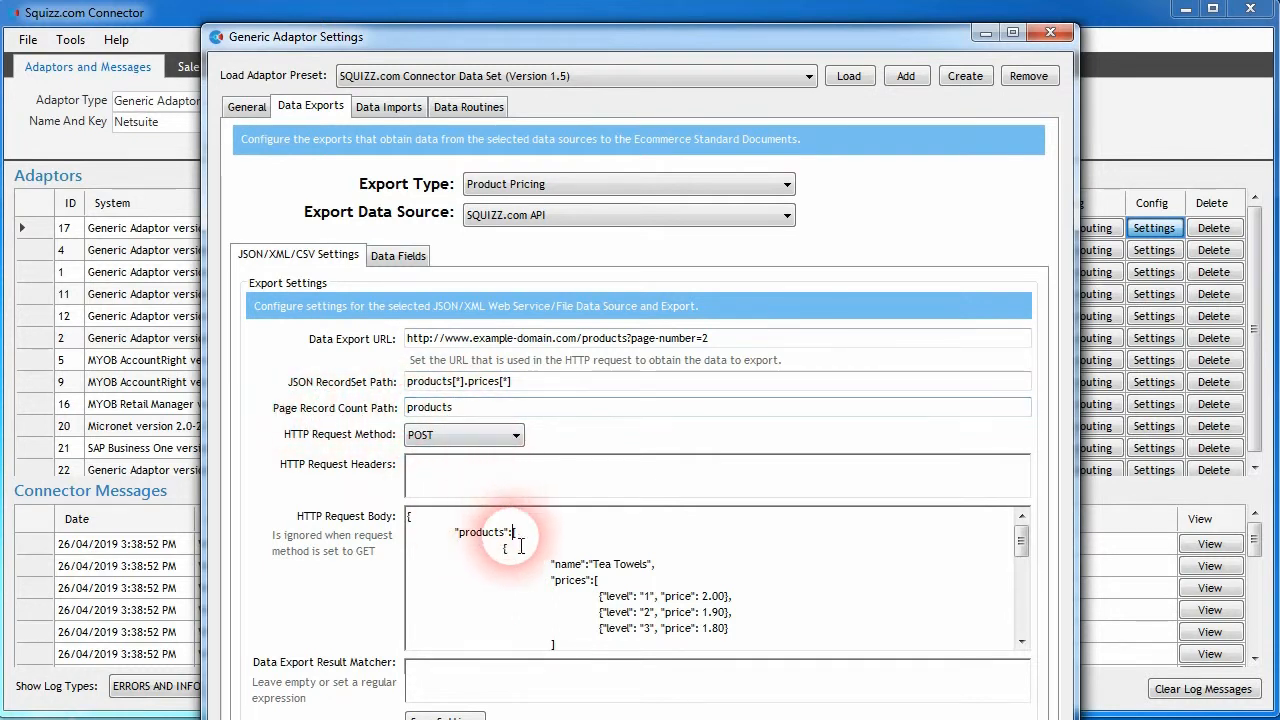
scroll(506, 551, down, 4)
scroll(509, 553, down, 1)
scroll(508, 570, up, 5)
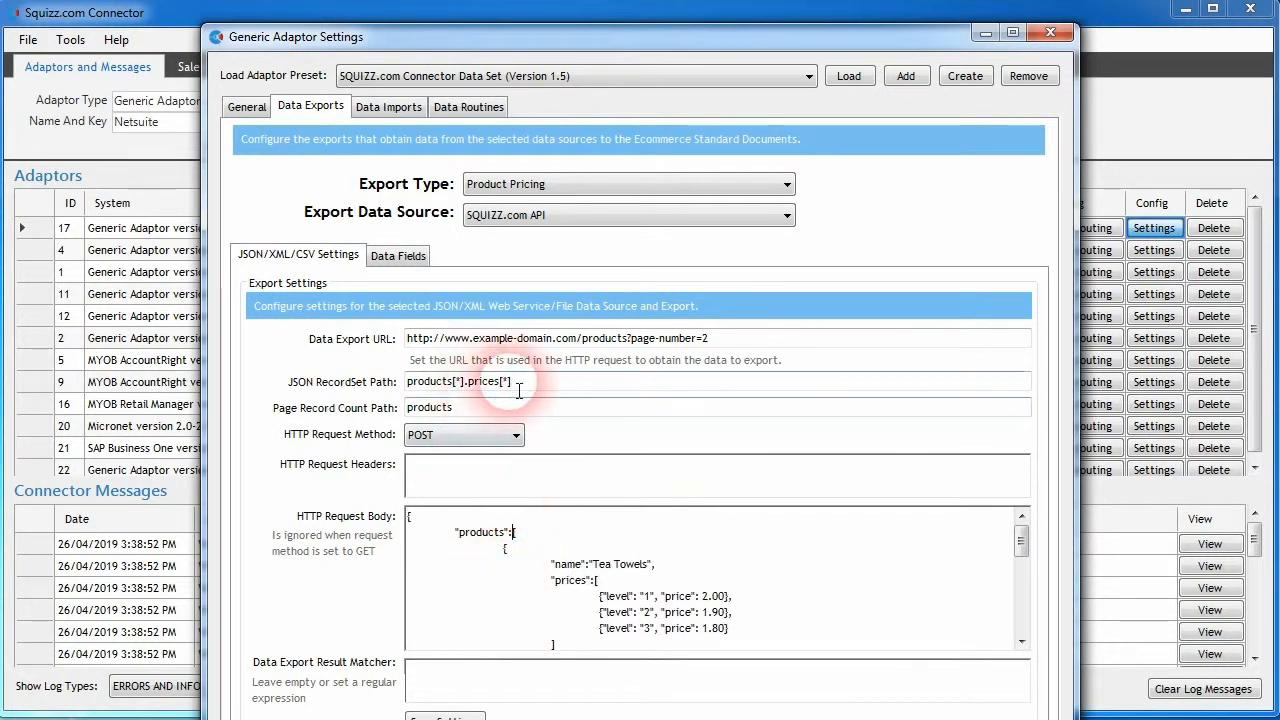
- Replace the page number value at the end of the Data Export URL with {pageNumber}
click(464, 416)
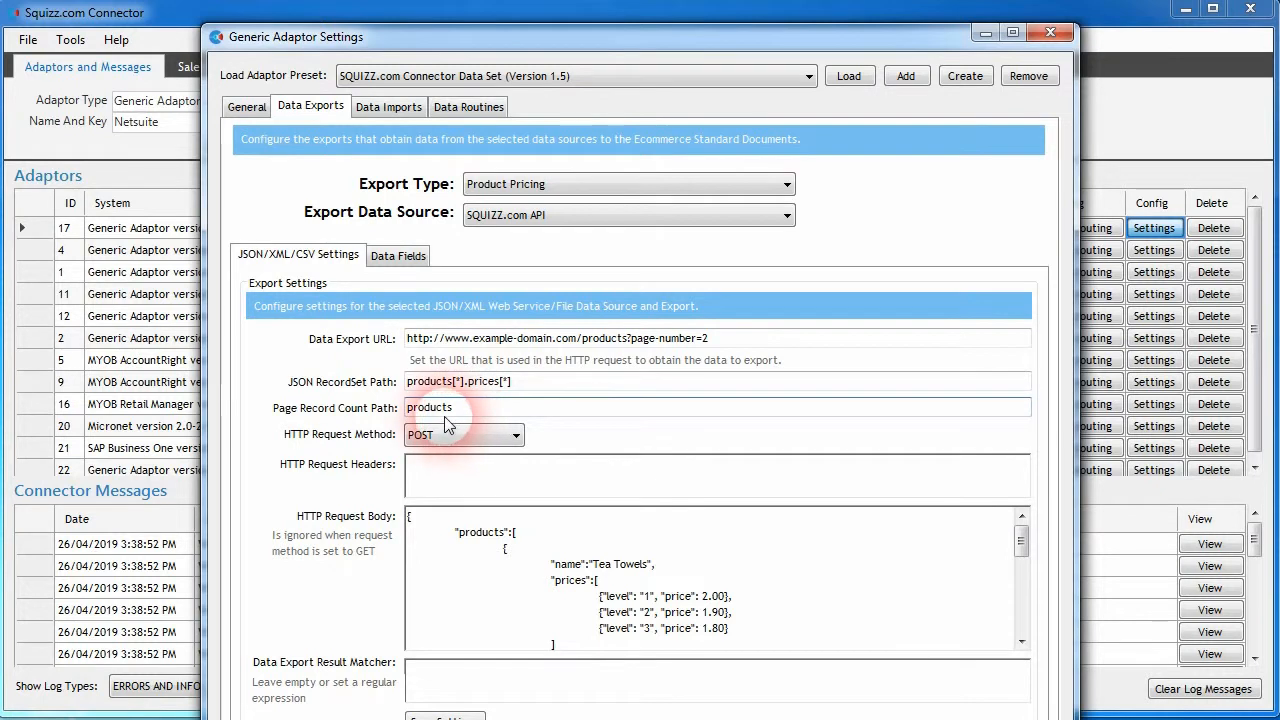
drag(701, 338, 728, 355)
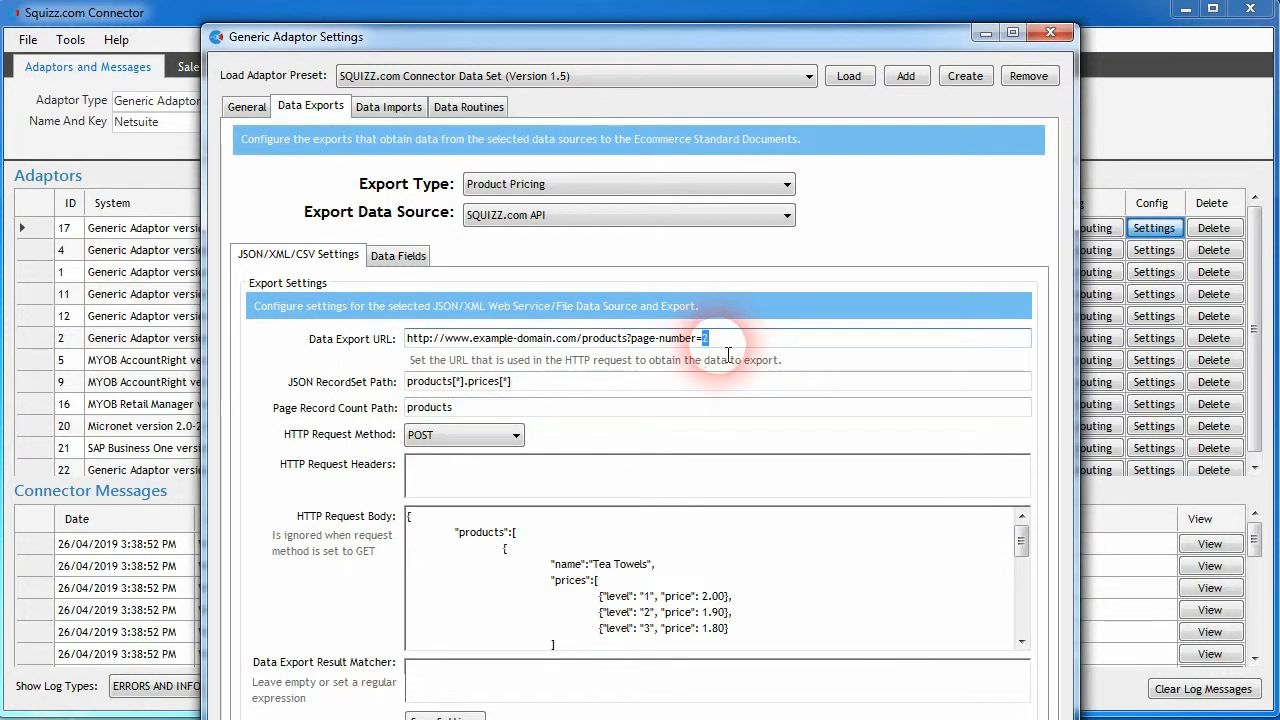
click(753, 398)
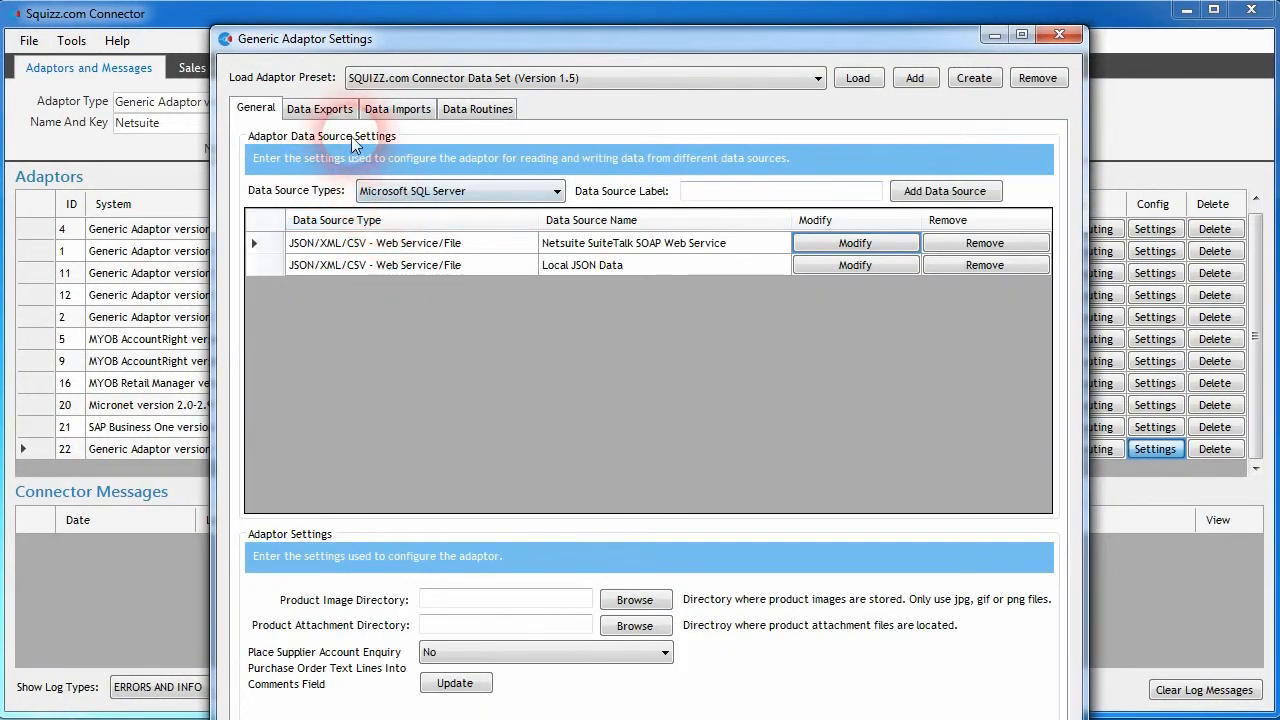
- Show the data export settings for the Taxcodes export type in the Generic adaptor with ID 22
click(338, 110)
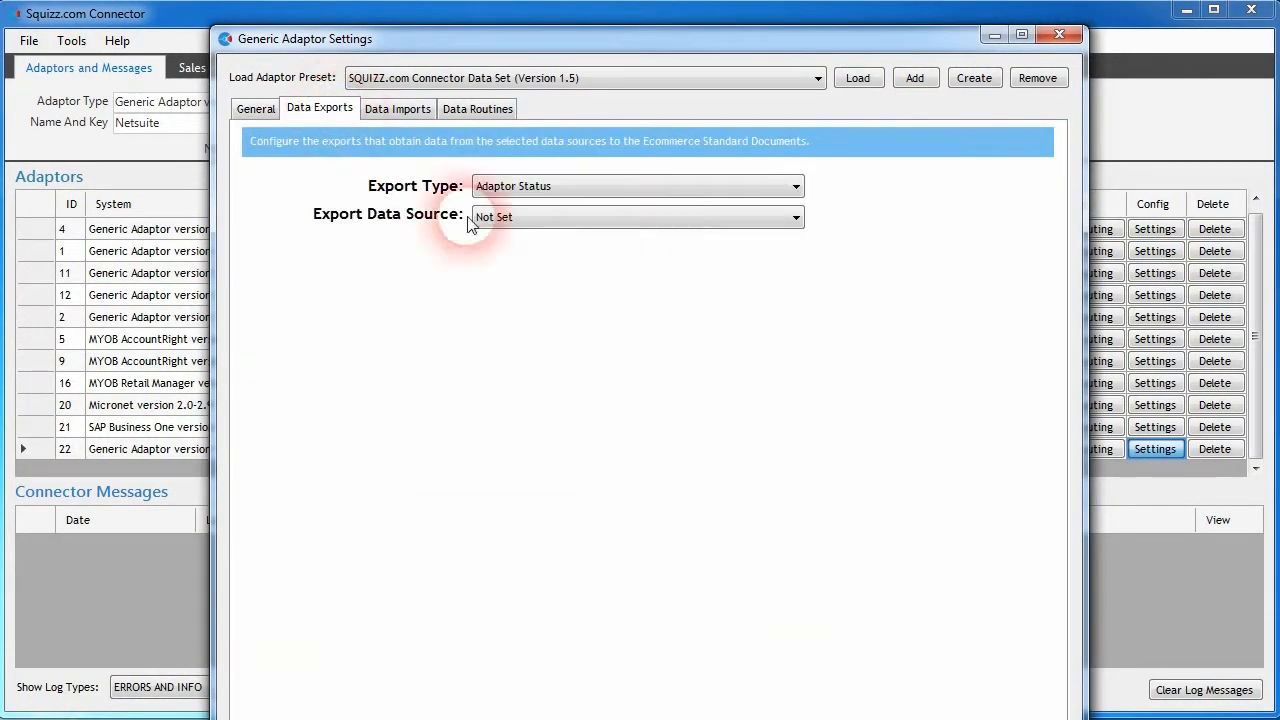
click(620, 186)
drag(798, 279, 820, 509)
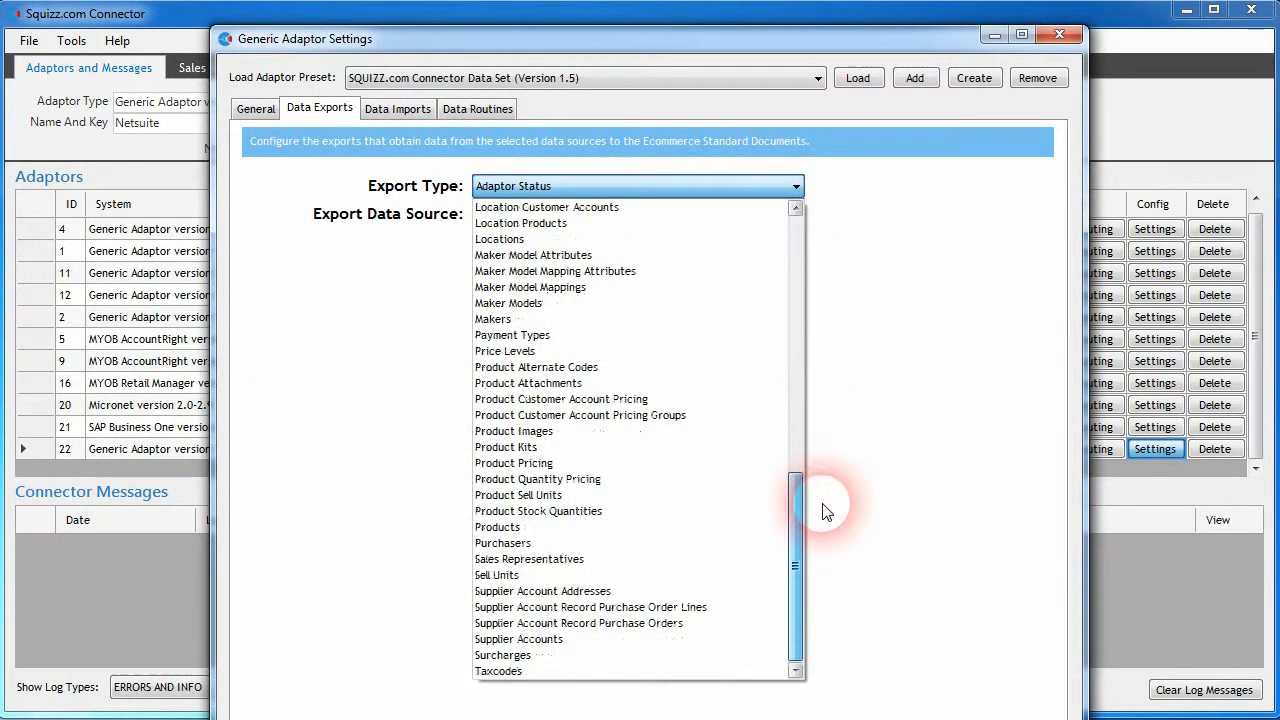
click(608, 671)
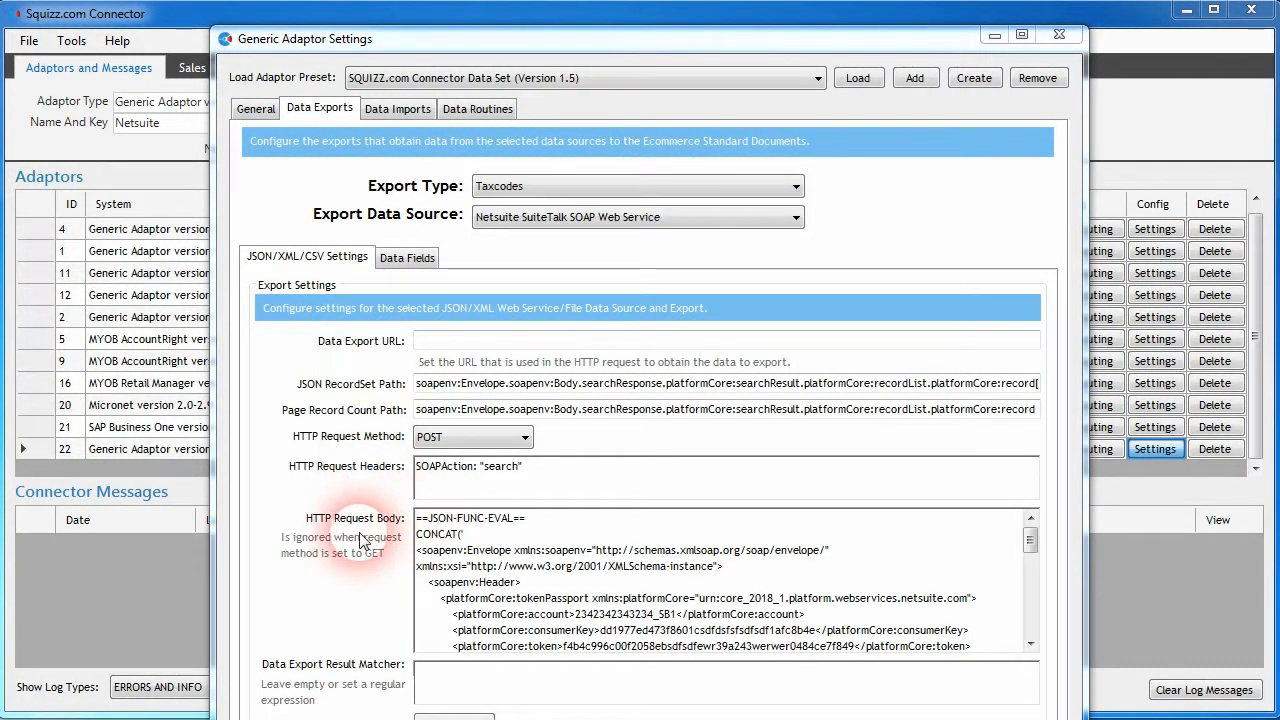
- Examine the Taxcodes export's HTTP request body and highlight its opening ==JSON-FUNC-EVAL== line
click(475, 532)
drag(1030, 535, 1023, 540)
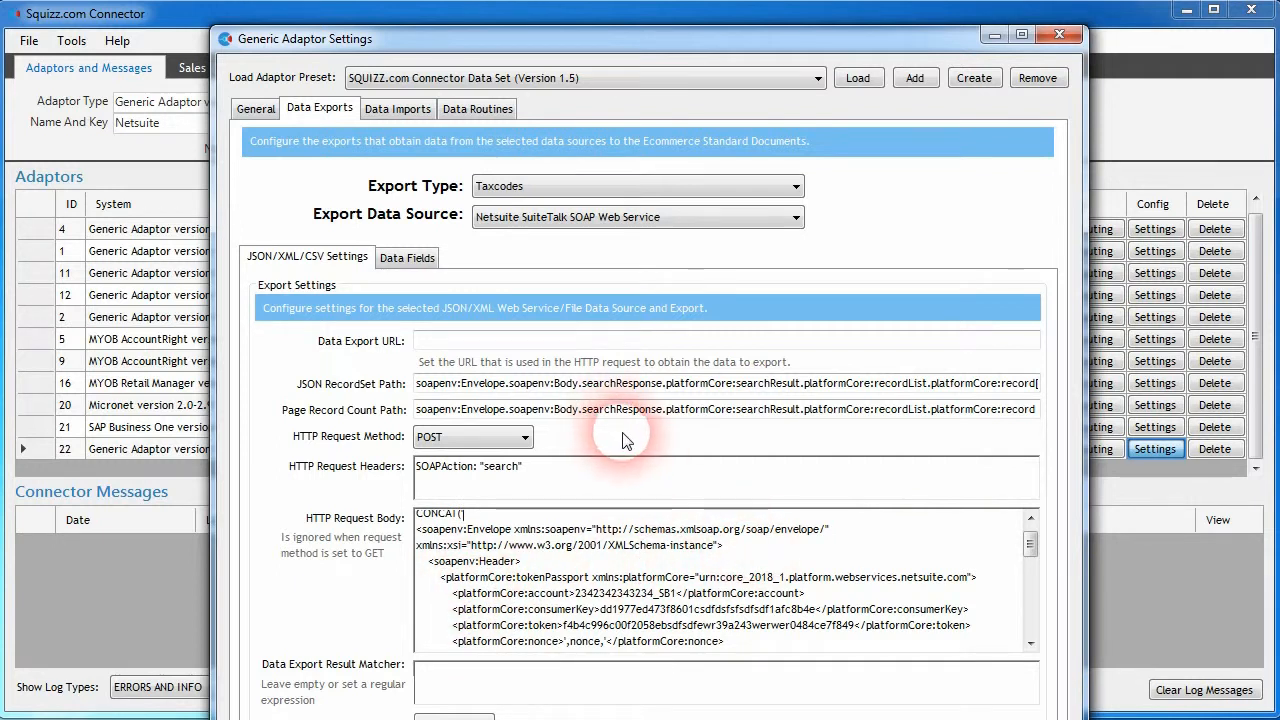
scroll(950, 540, up, 1)
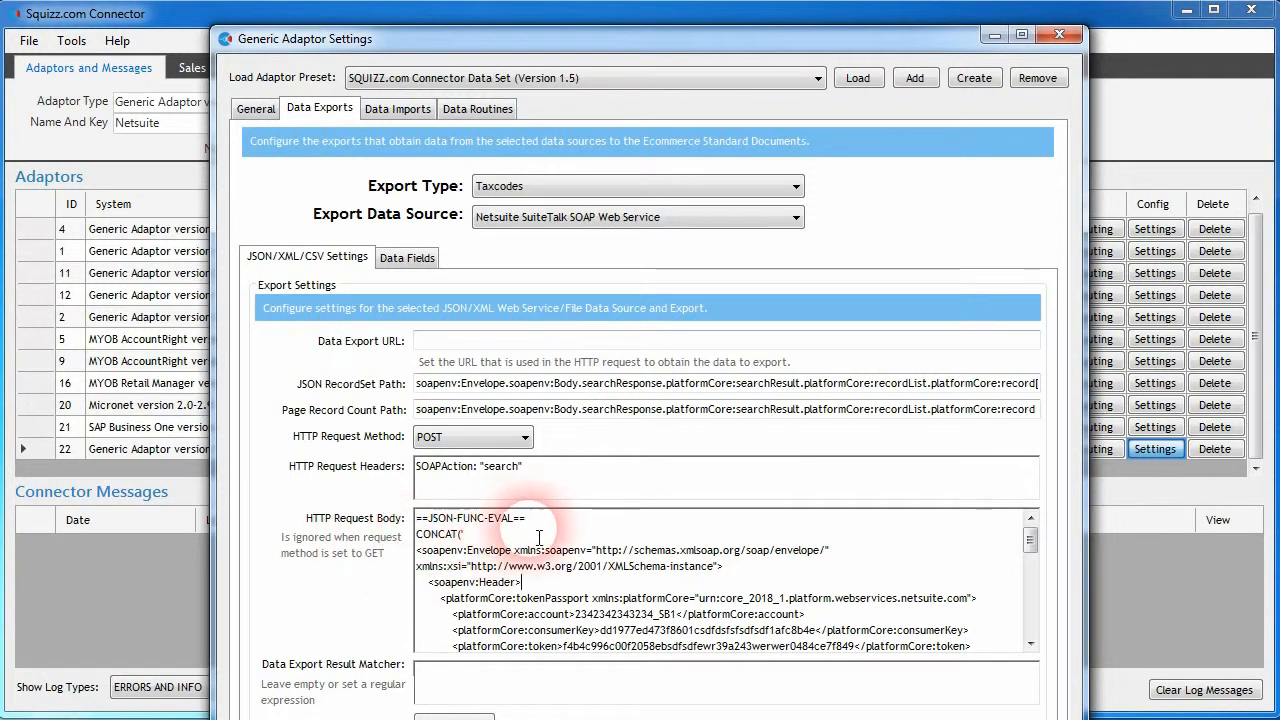
drag(527, 518, 416, 518)
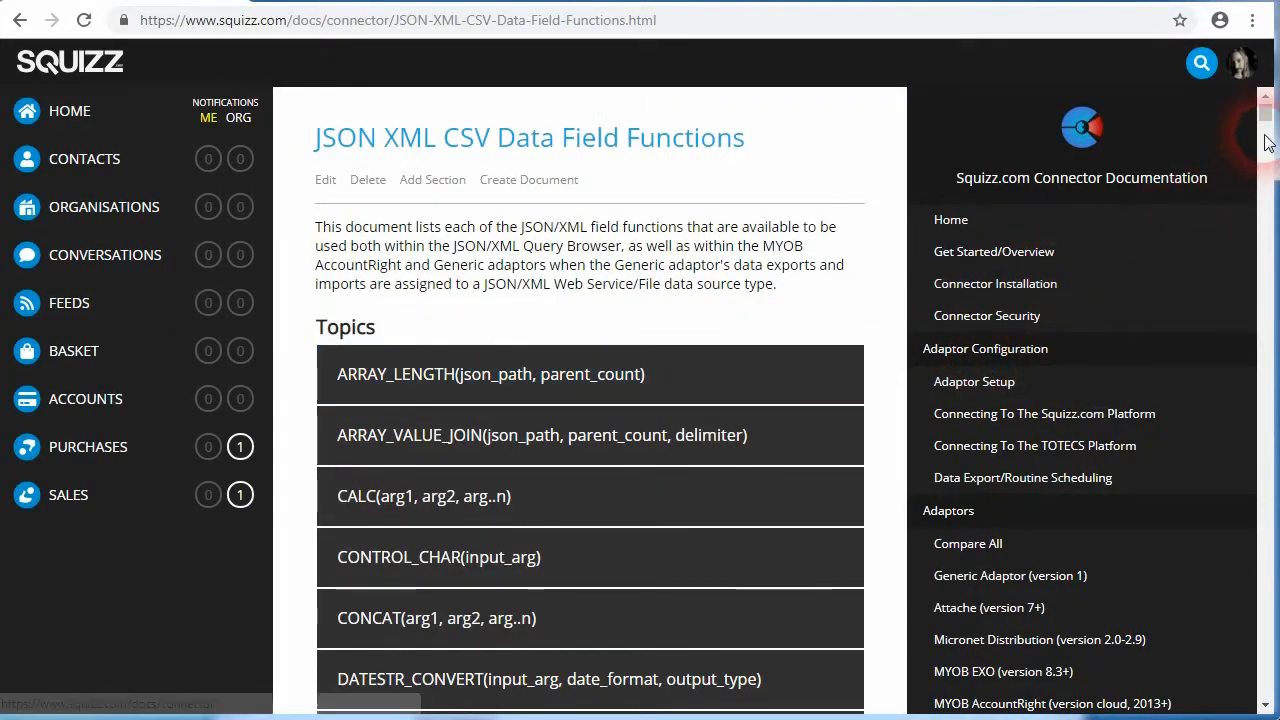
- Browse the JSON XML CSV Data Field Functions documentation and compare it with the Taxcodes HTTP request body
drag(1265, 120, 1250, 138)
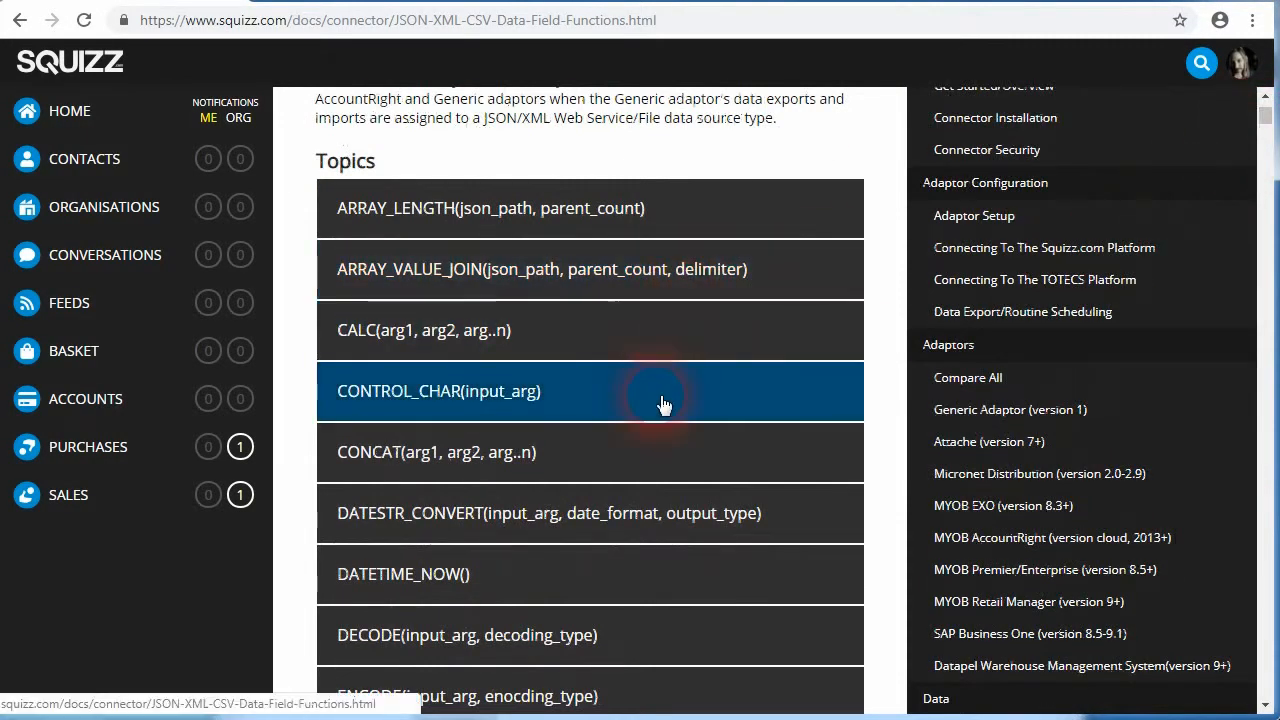
scroll(605, 452, down, 3)
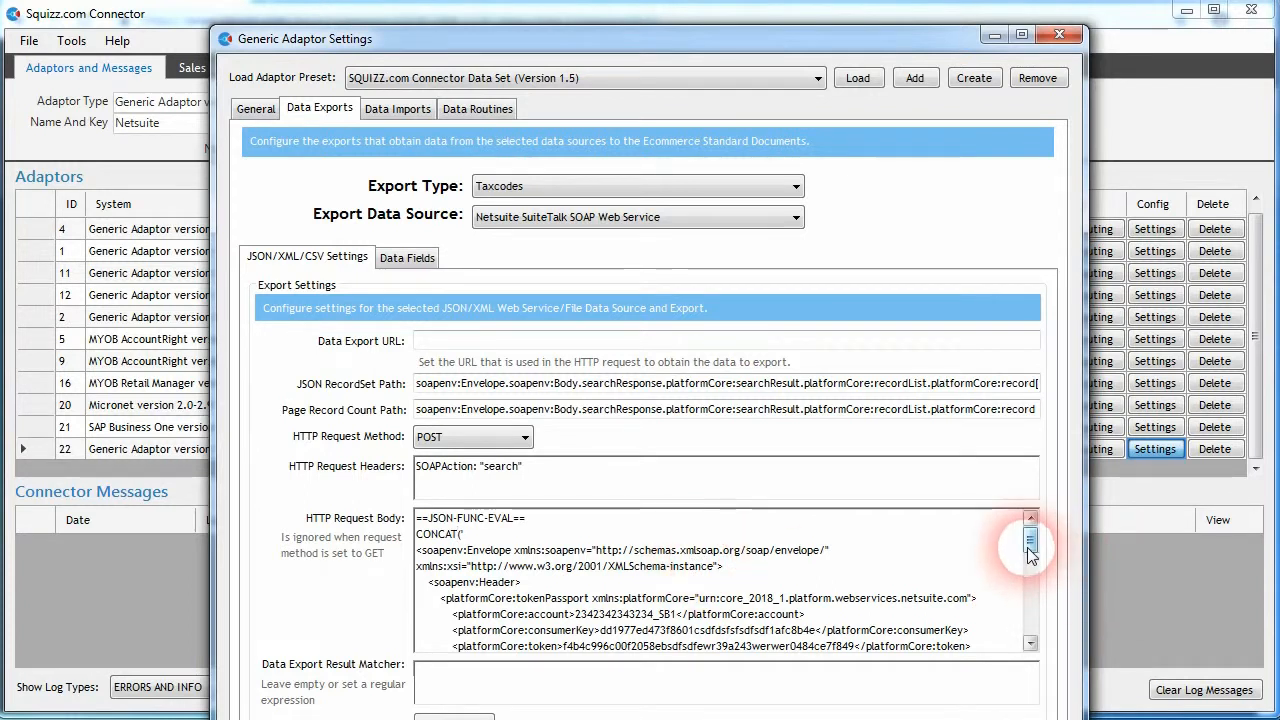
drag(1030, 550, 1030, 565)
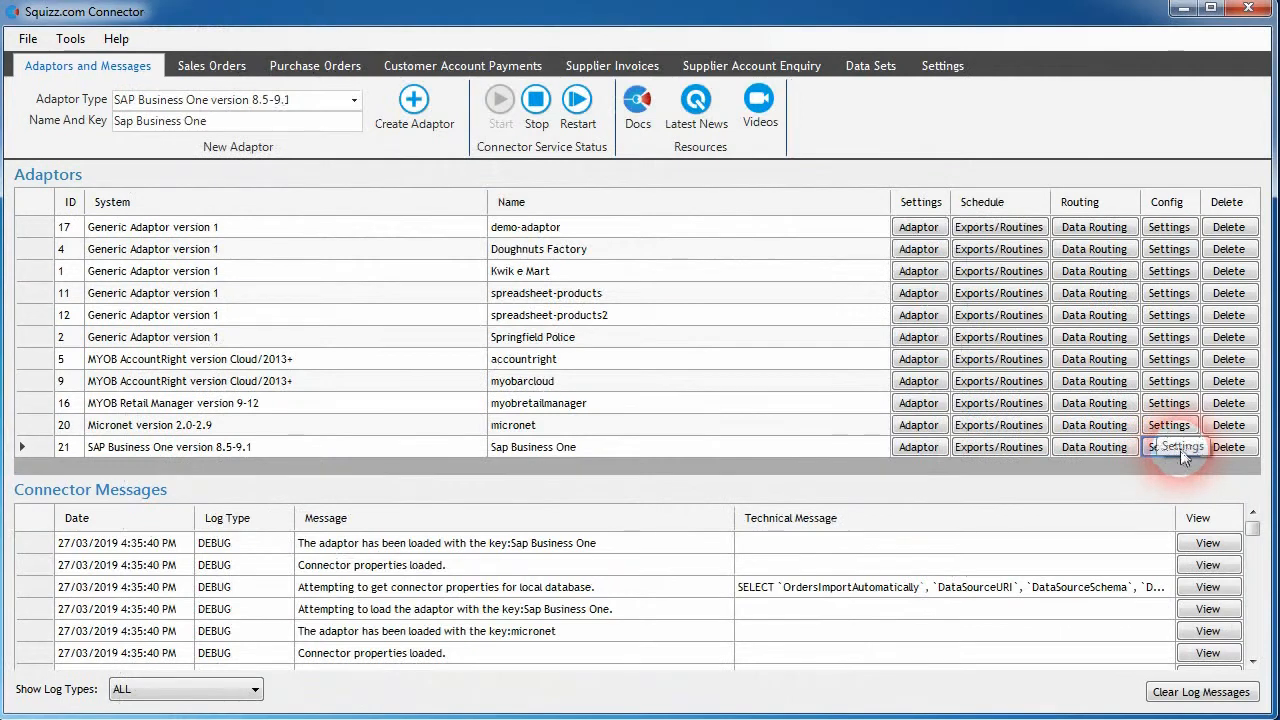
- Open the SAP Business One adaptor settings and view the available SQL Server datasource types
click(1166, 446)
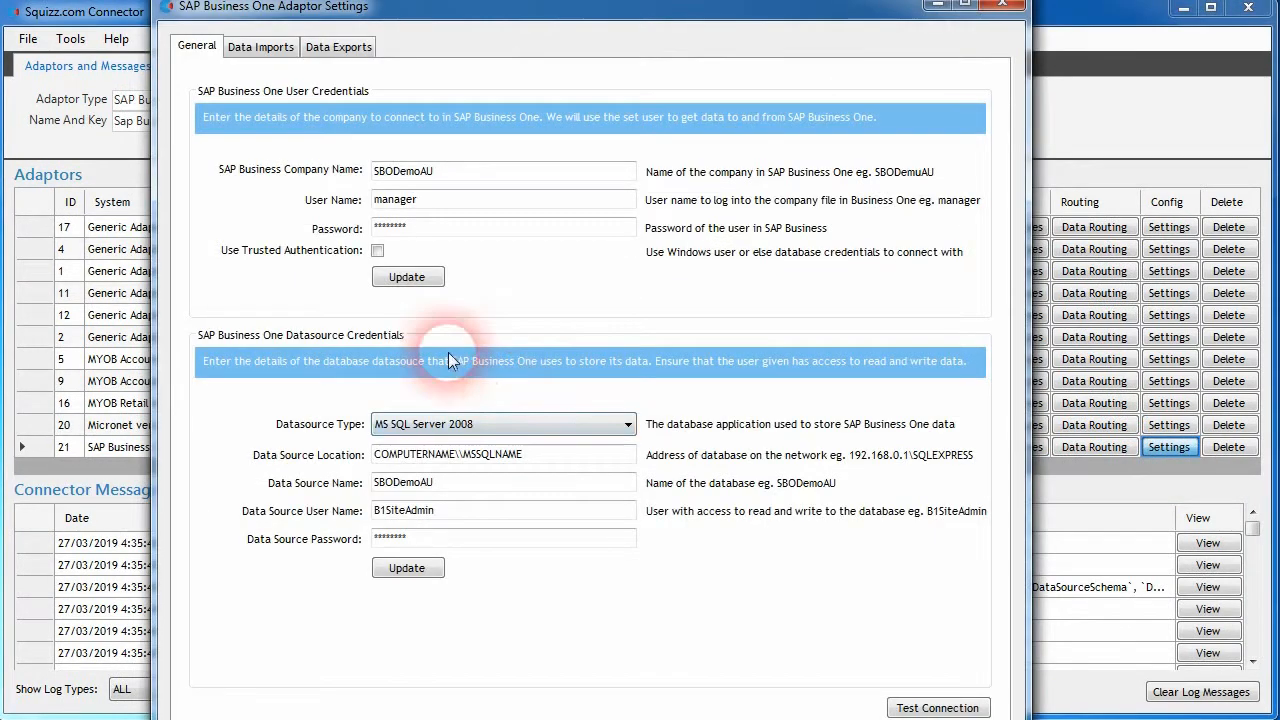
click(622, 425)
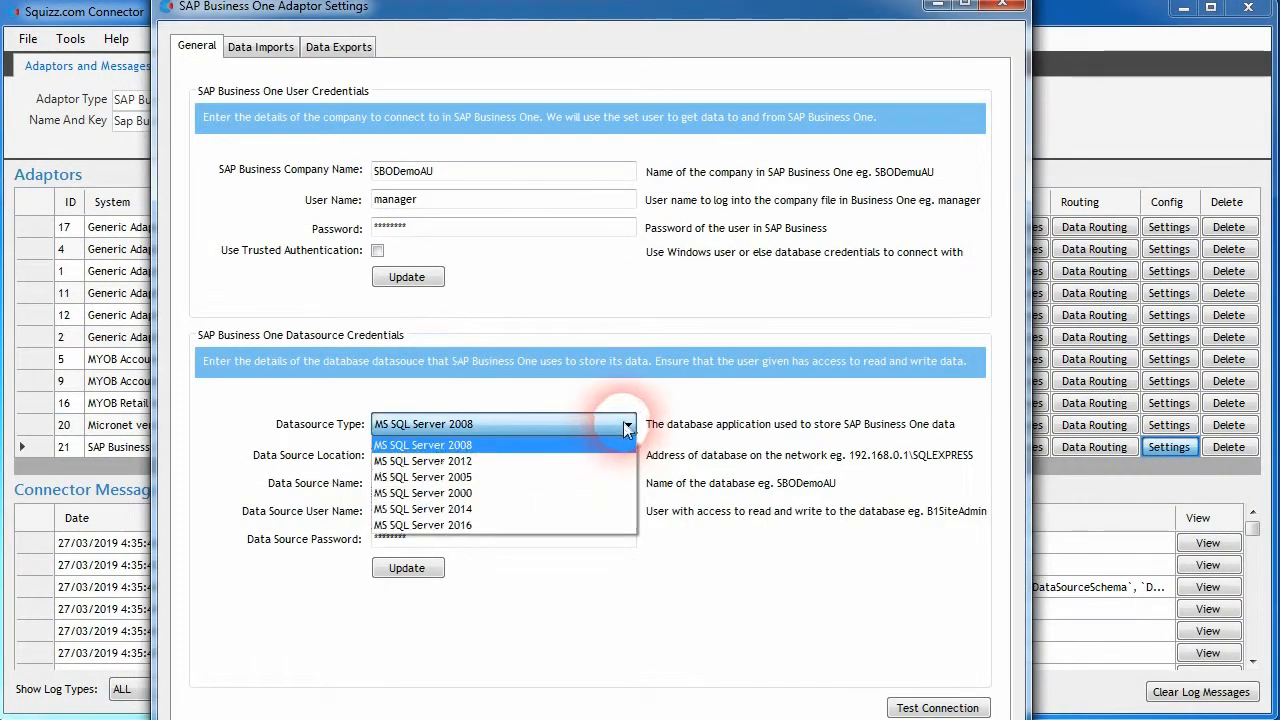
click(711, 507)
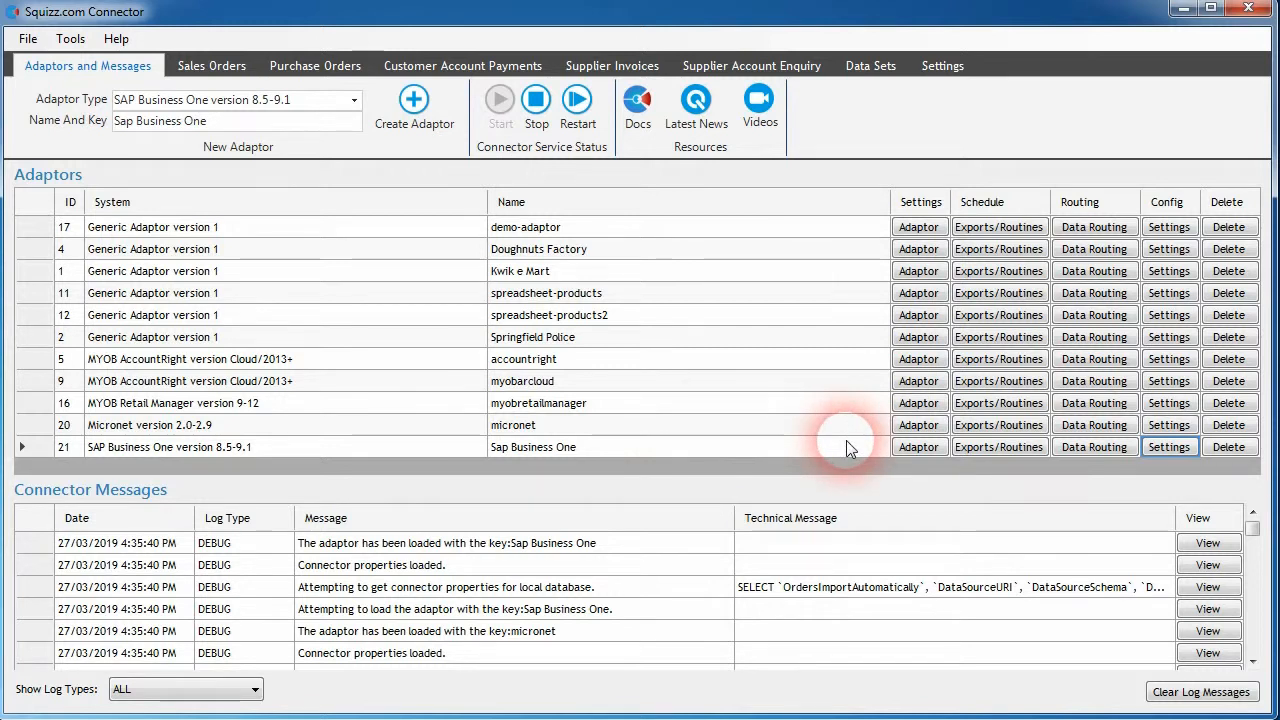
- Open the SAP Business One adaptor's data export settings and list the available export types
click(1155, 452)
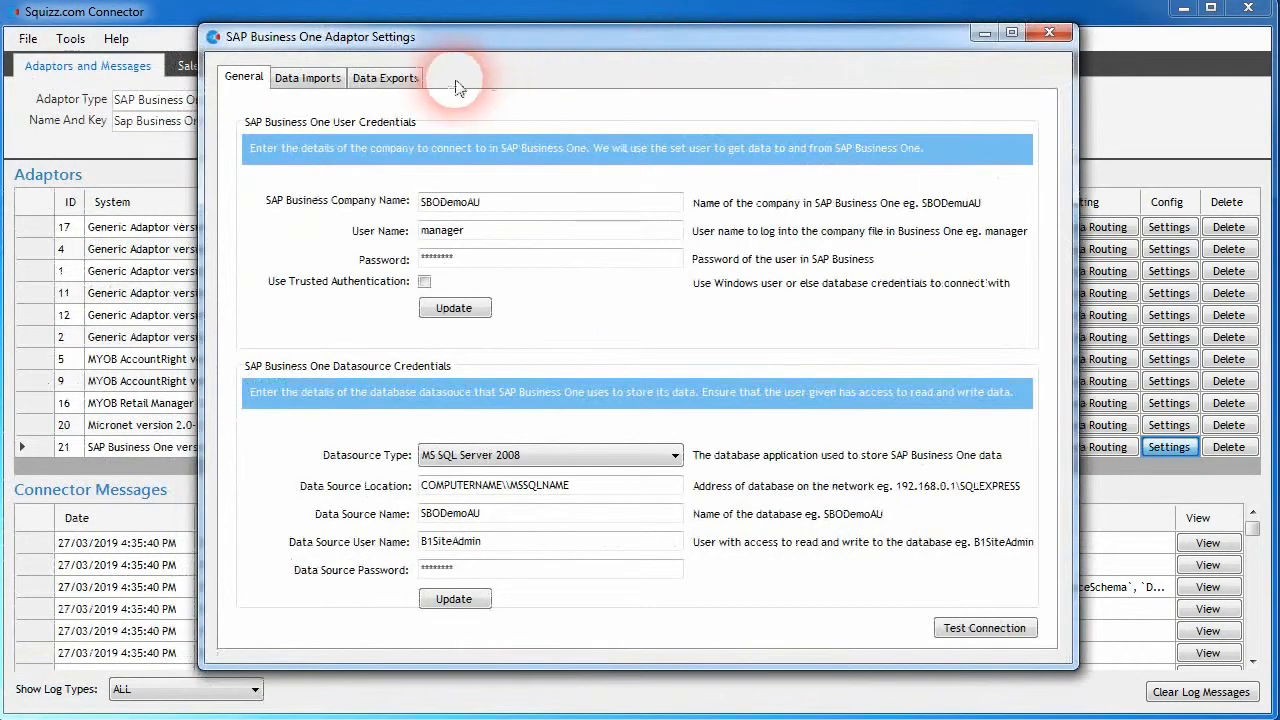
click(390, 78)
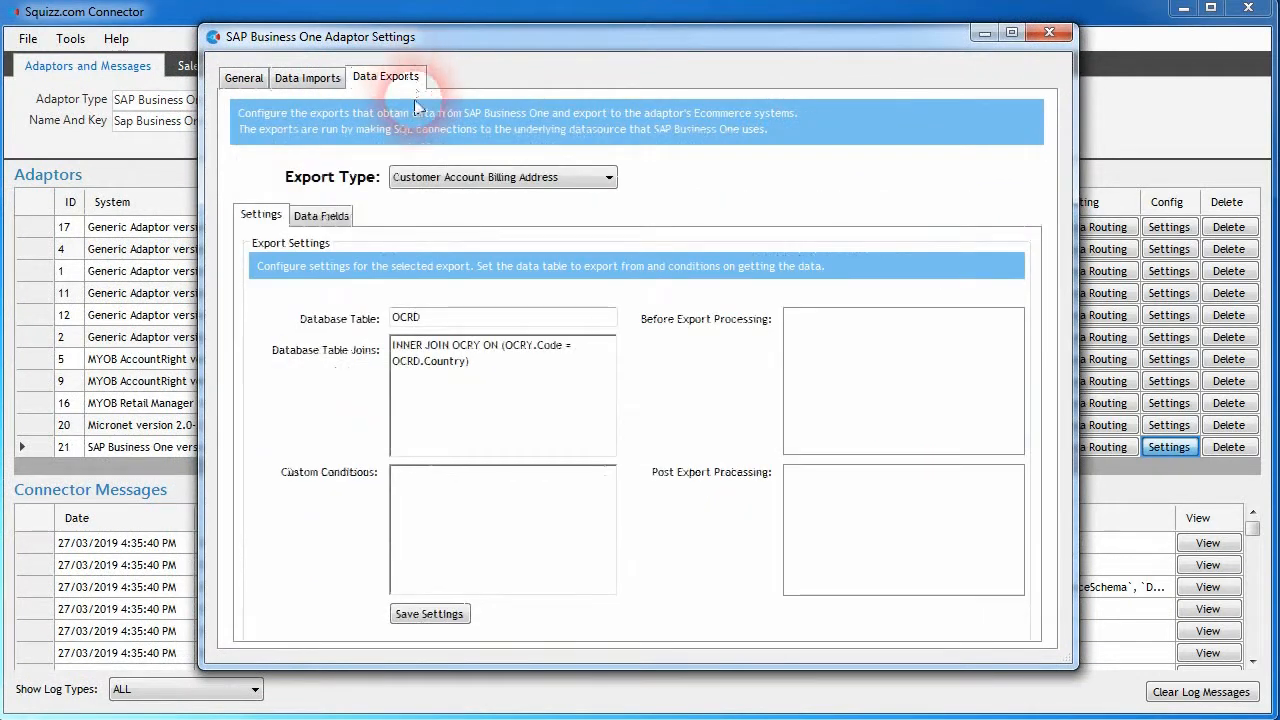
click(560, 178)
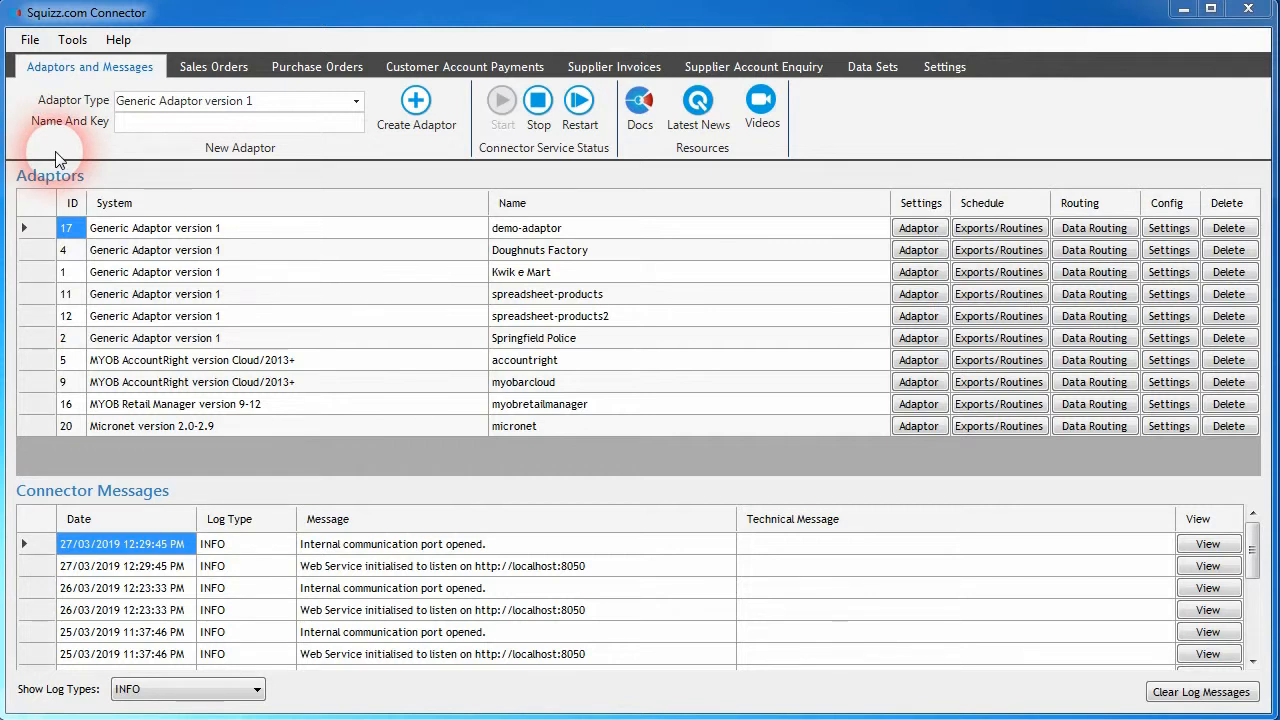
- Browse the sales orders, purchase orders, customer account payments, supplier invoices and supplier account enquiry screens, and return to the adaptors list
click(213, 67)
click(317, 67)
click(465, 67)
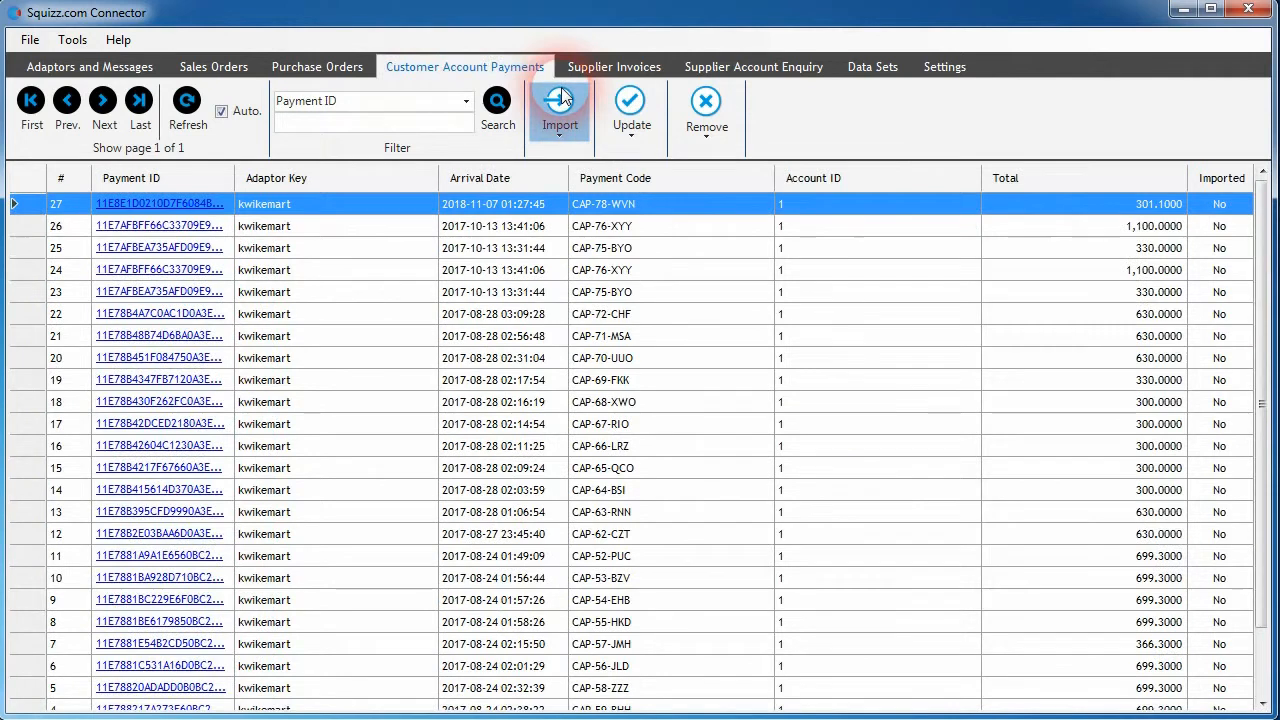
click(592, 74)
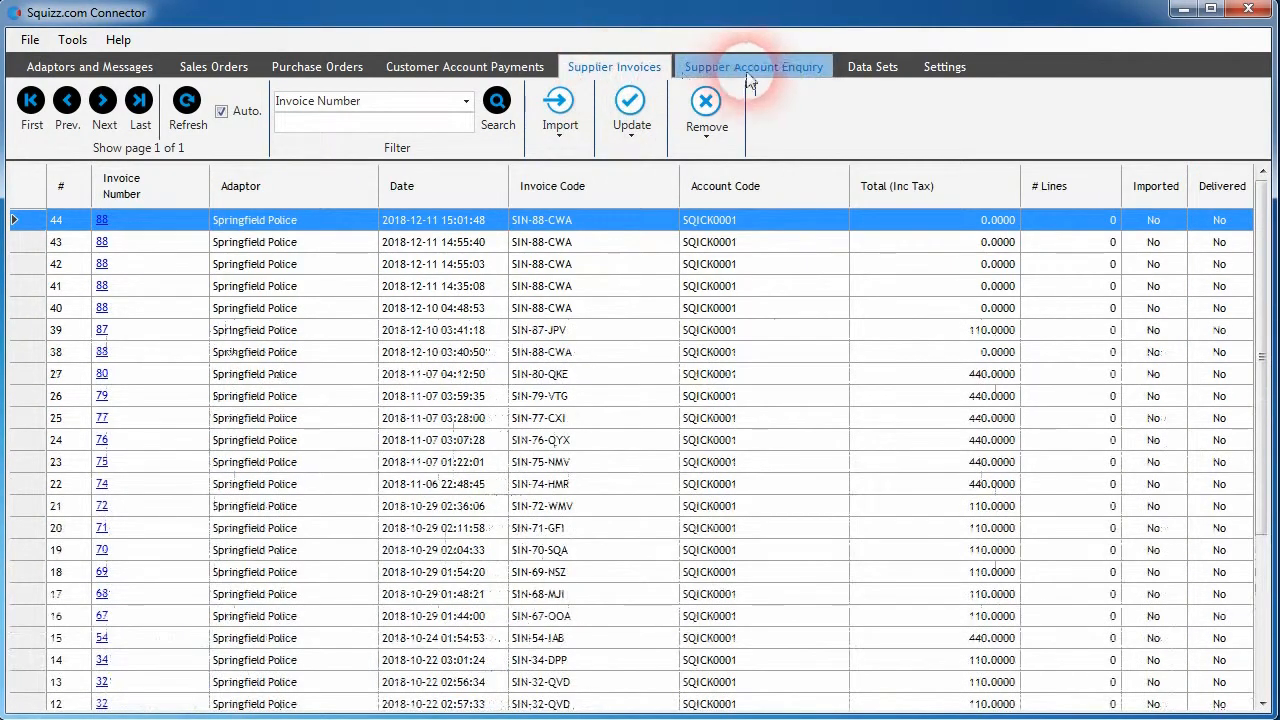
click(768, 74)
click(213, 67)
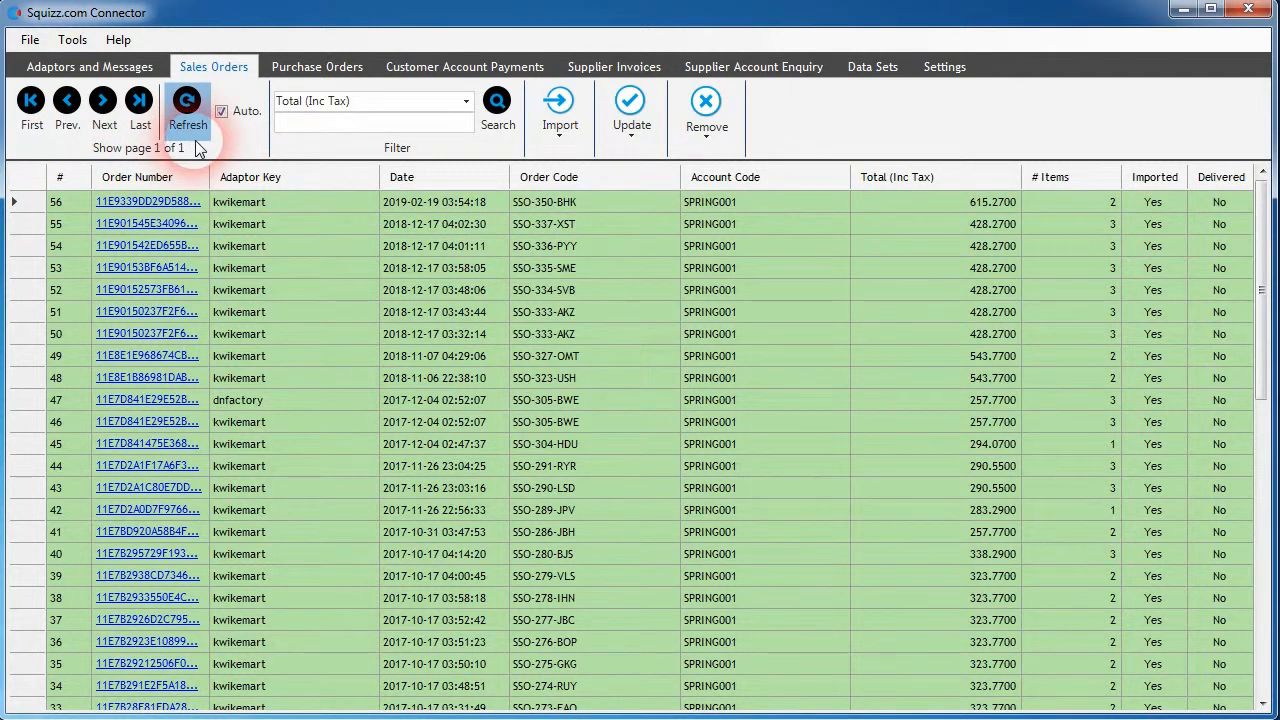
click(100, 66)
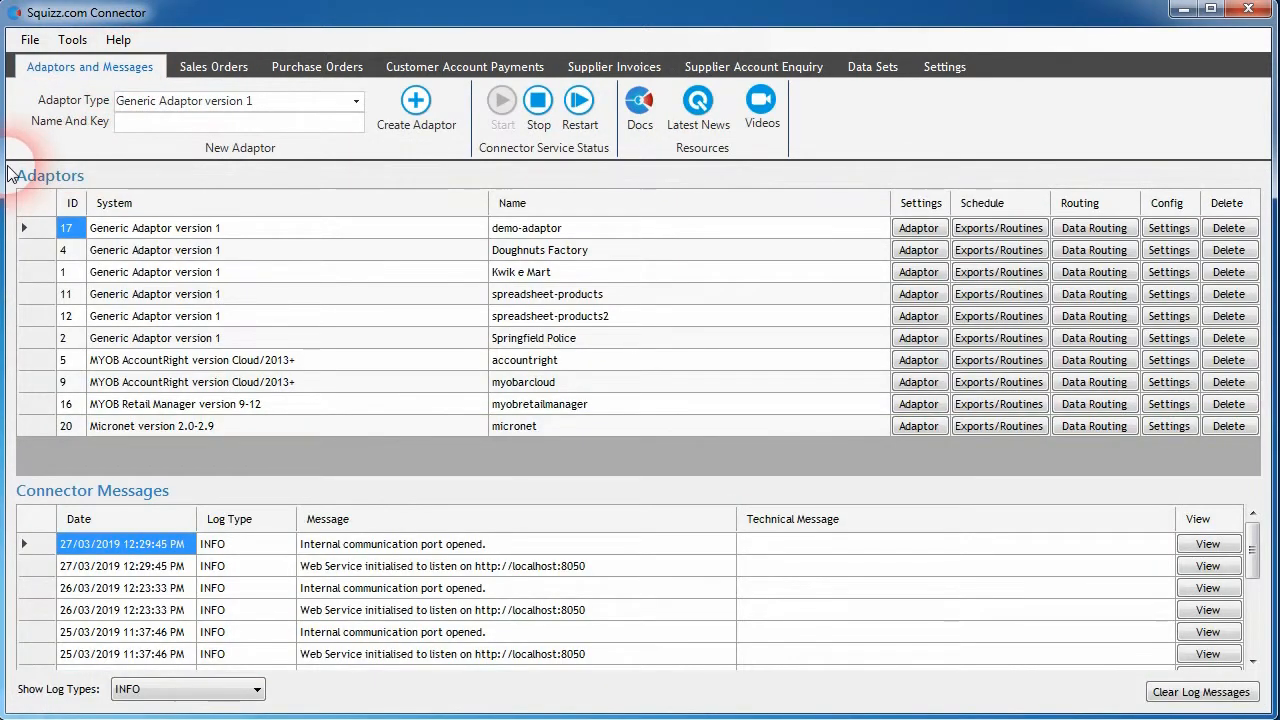
- View the adaptor types available for creating a new adaptor, leaving Generic Adaptor version 1 selected
click(357, 101)
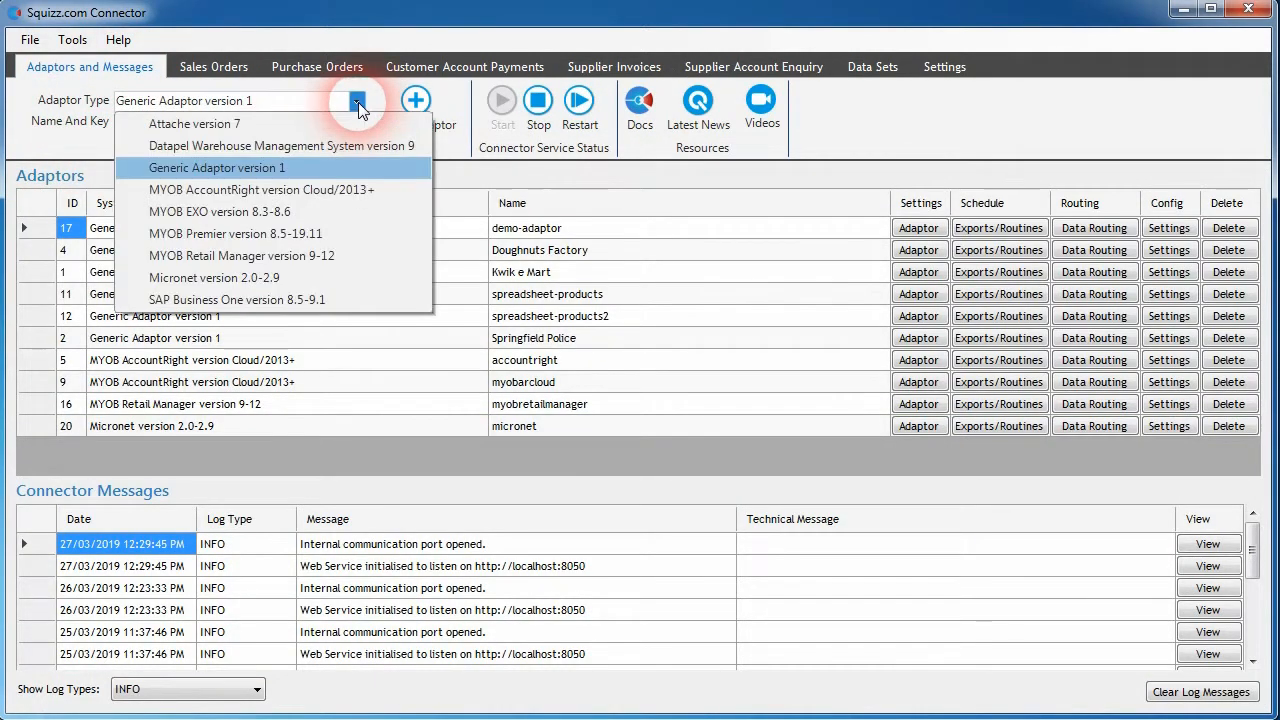
click(358, 102)
click(358, 102)
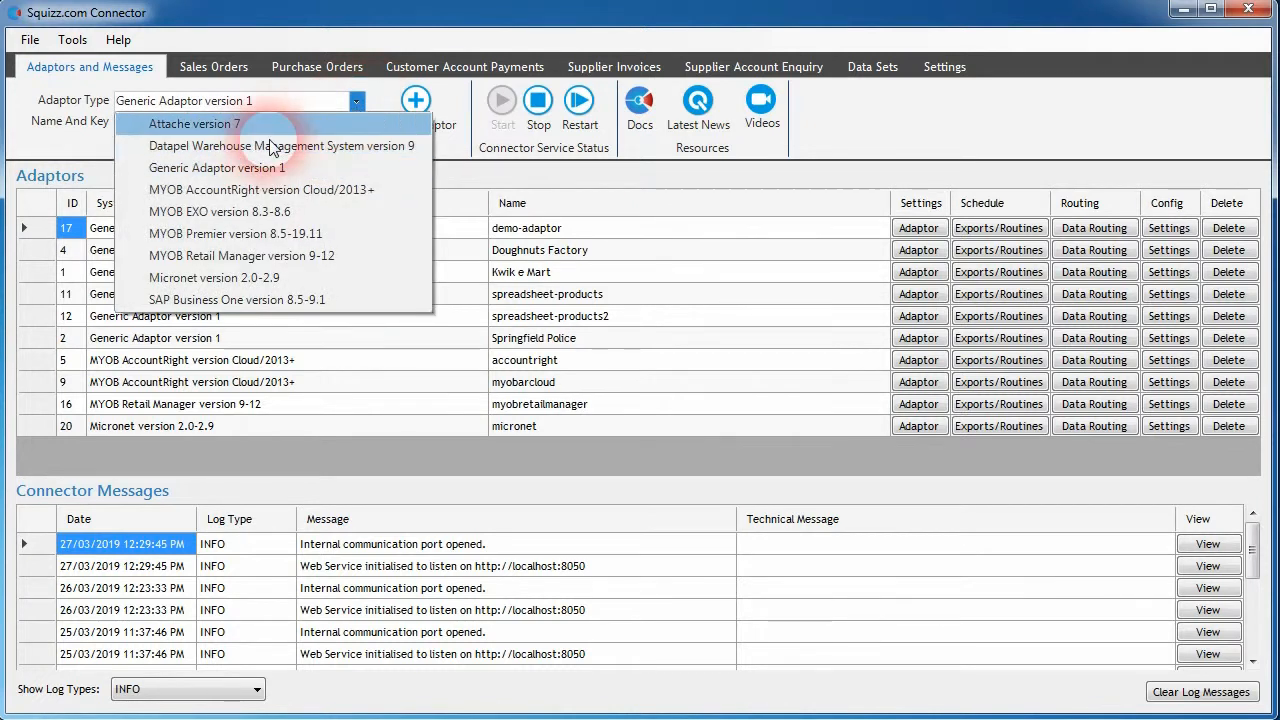
click(428, 128)
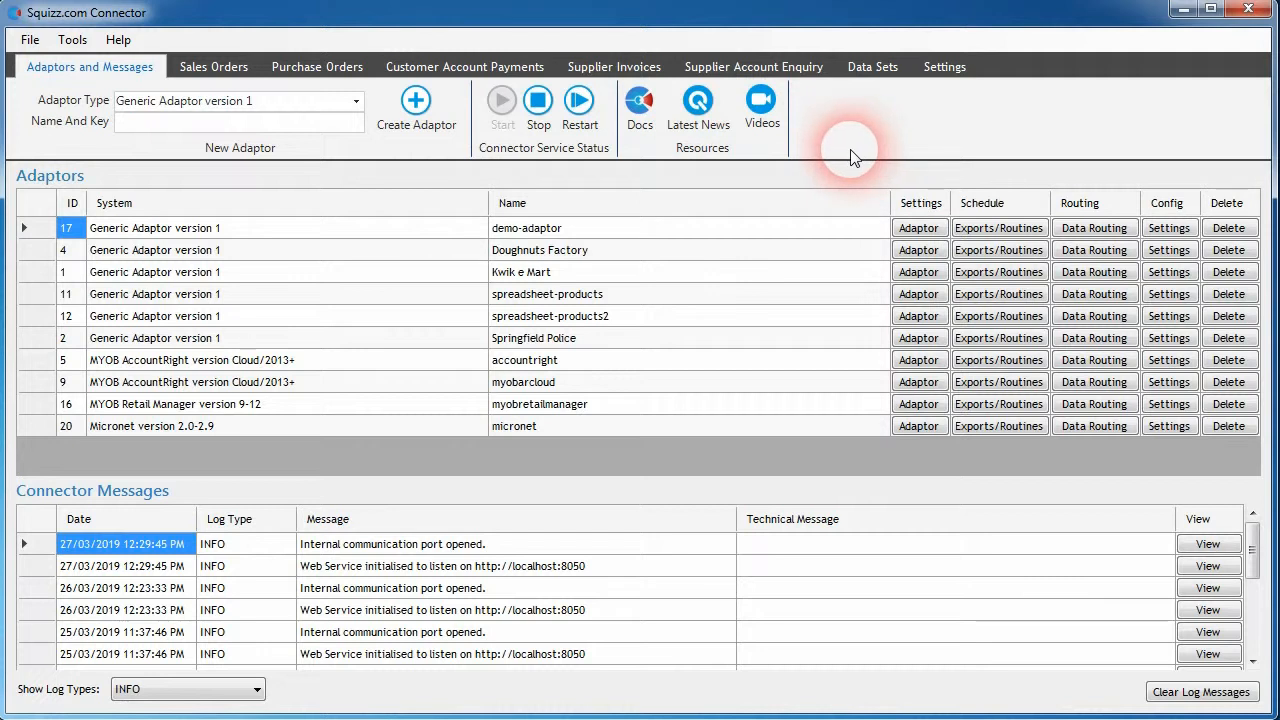
- Show the sales orders, try the first, previous, next and last page navigation, and refresh the list
click(209, 66)
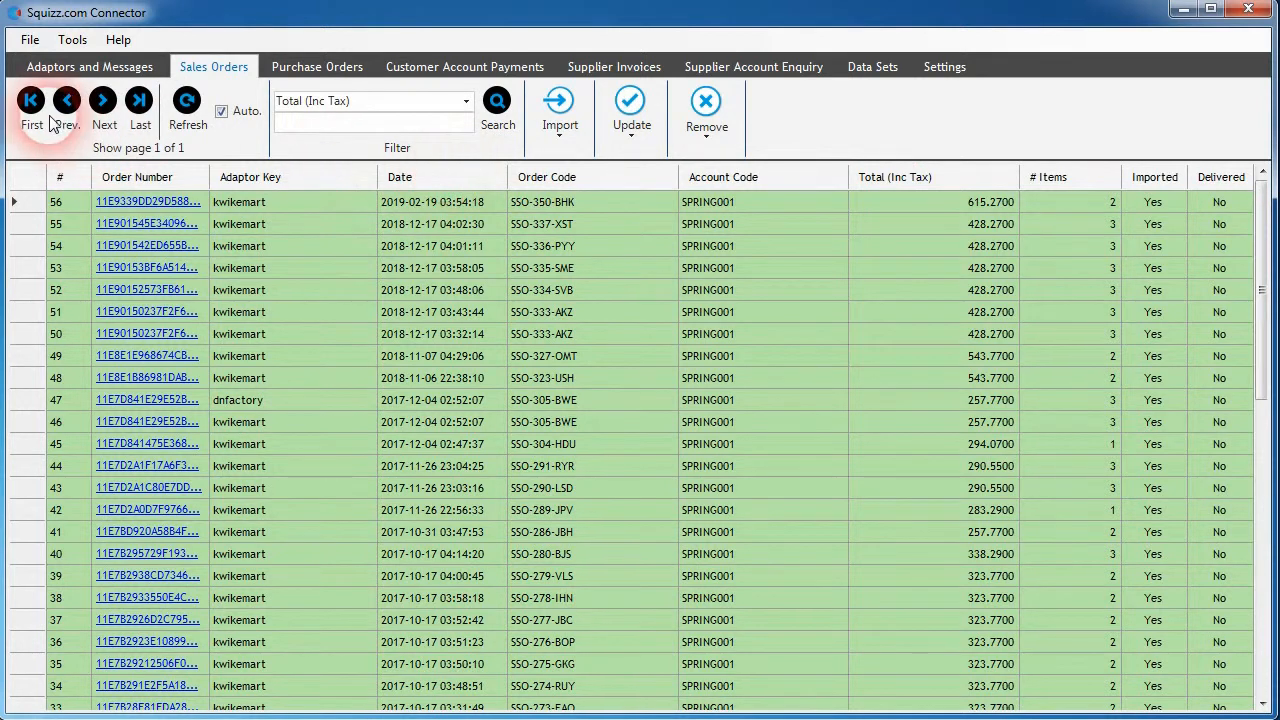
click(102, 112)
click(66, 108)
click(31, 105)
click(138, 112)
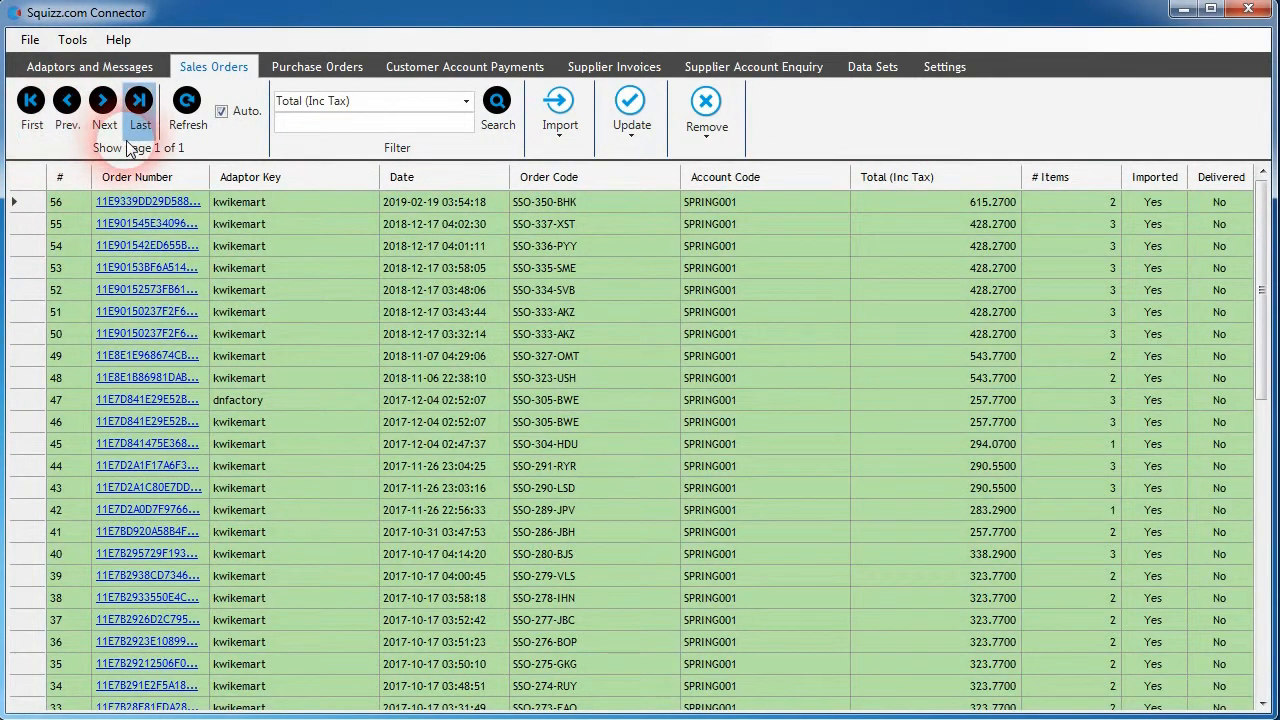
click(24, 116)
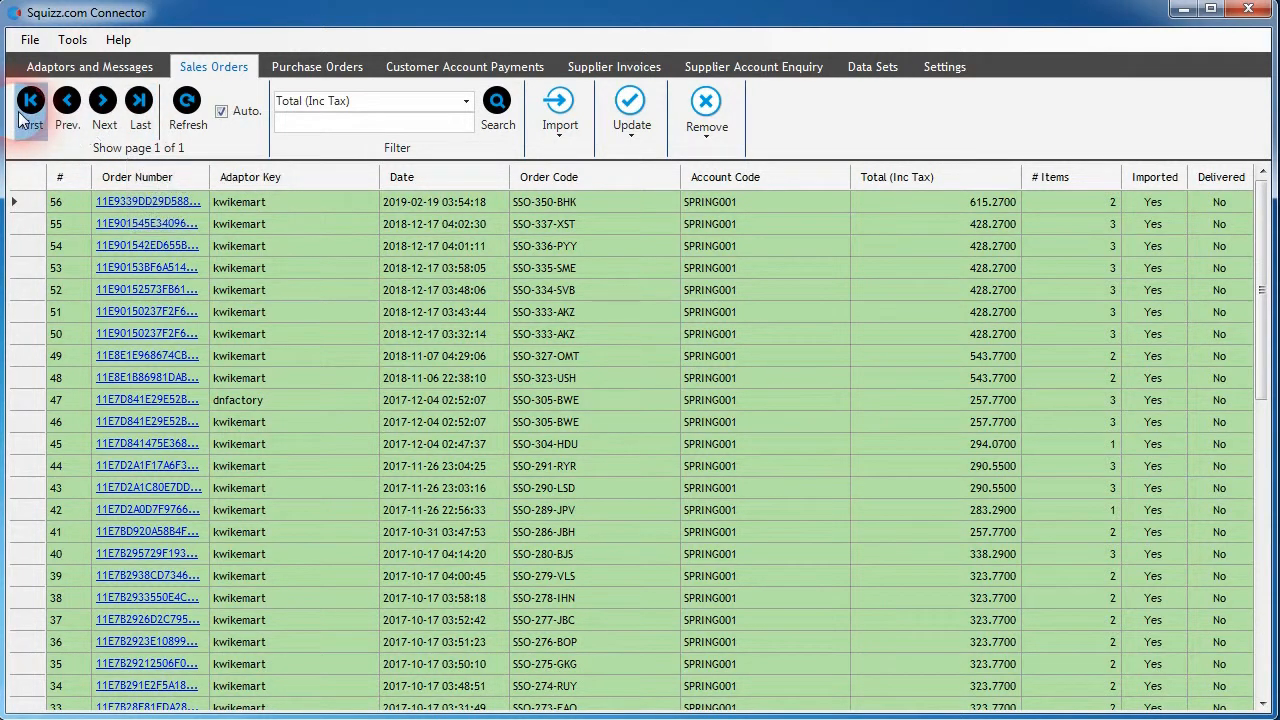
click(138, 122)
click(103, 104)
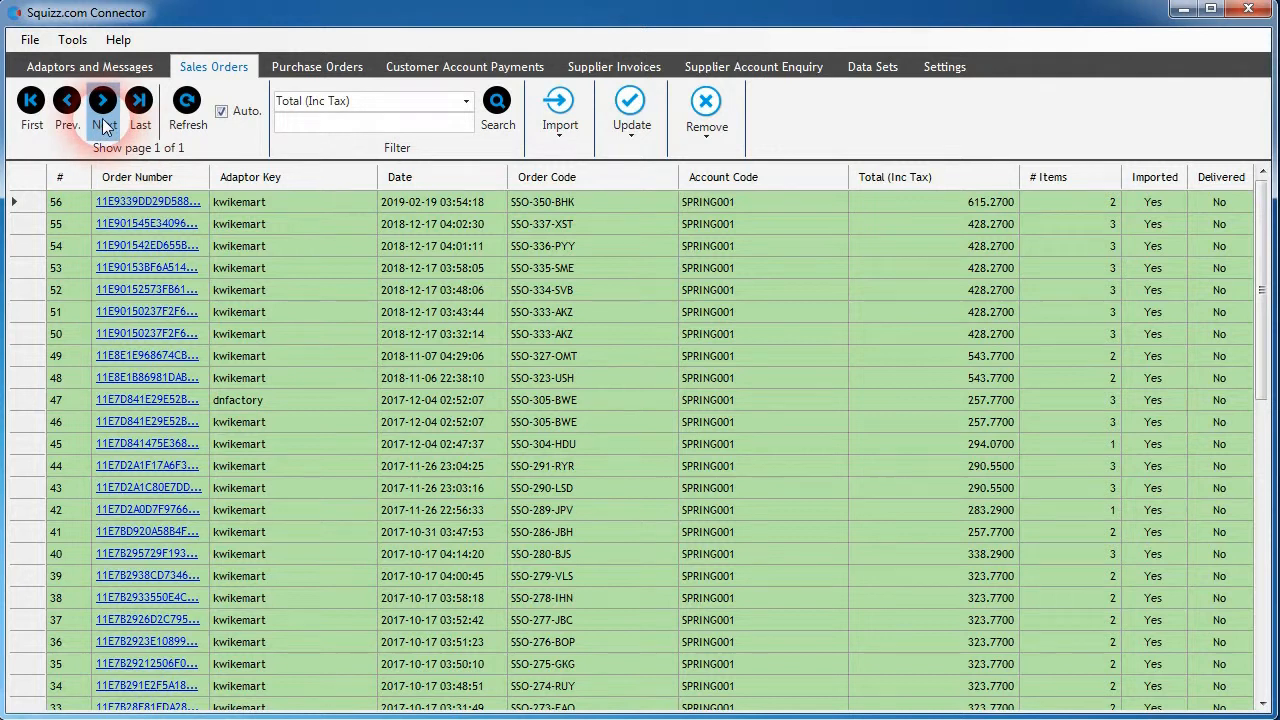
click(67, 102)
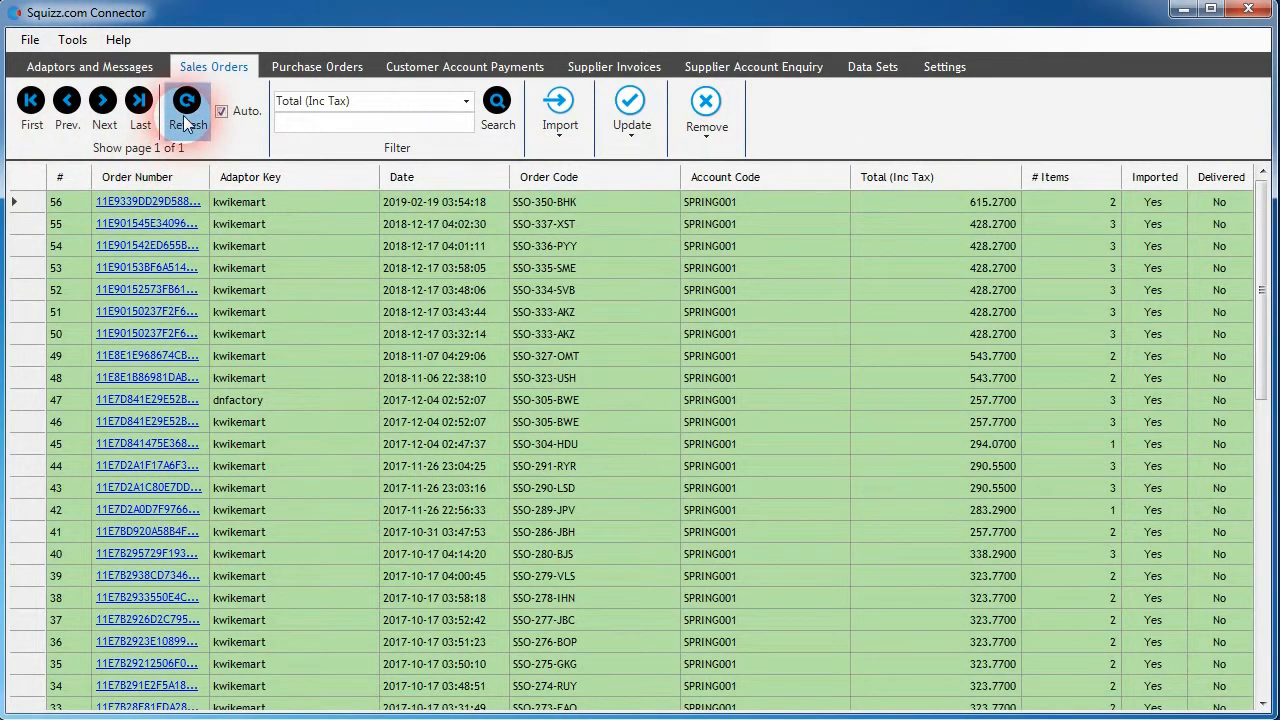
click(256, 268)
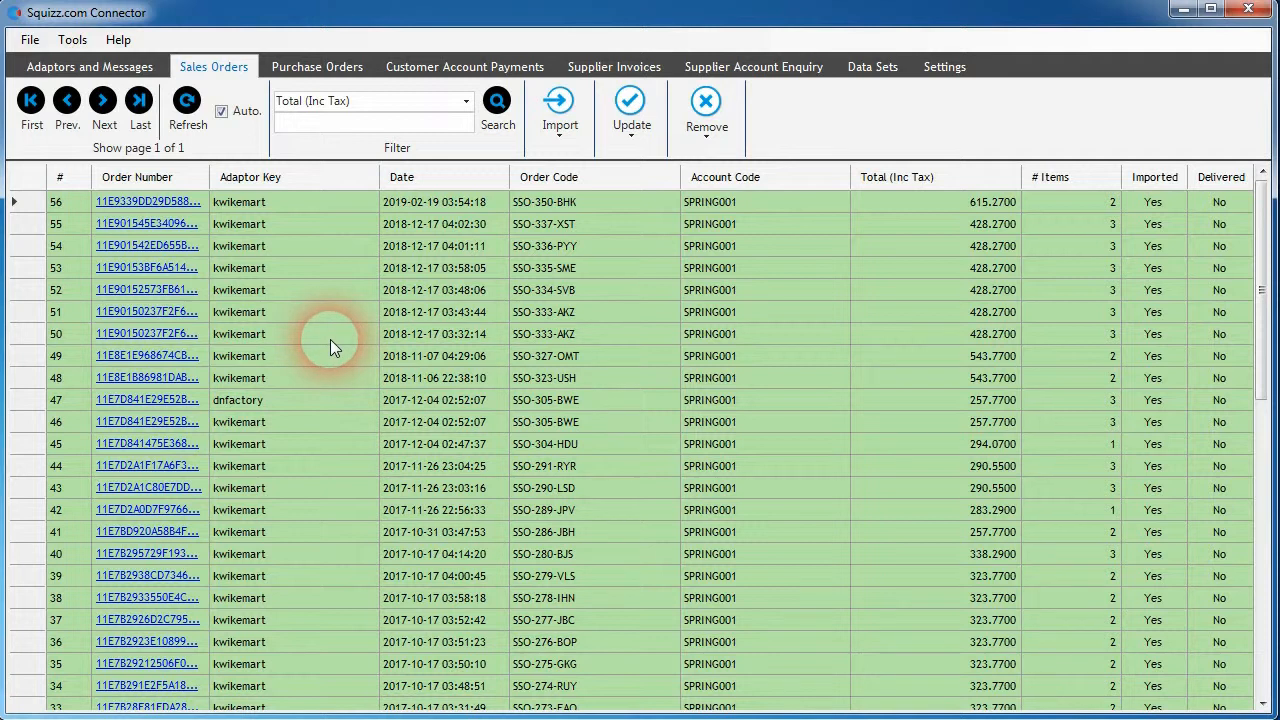
click(186, 101)
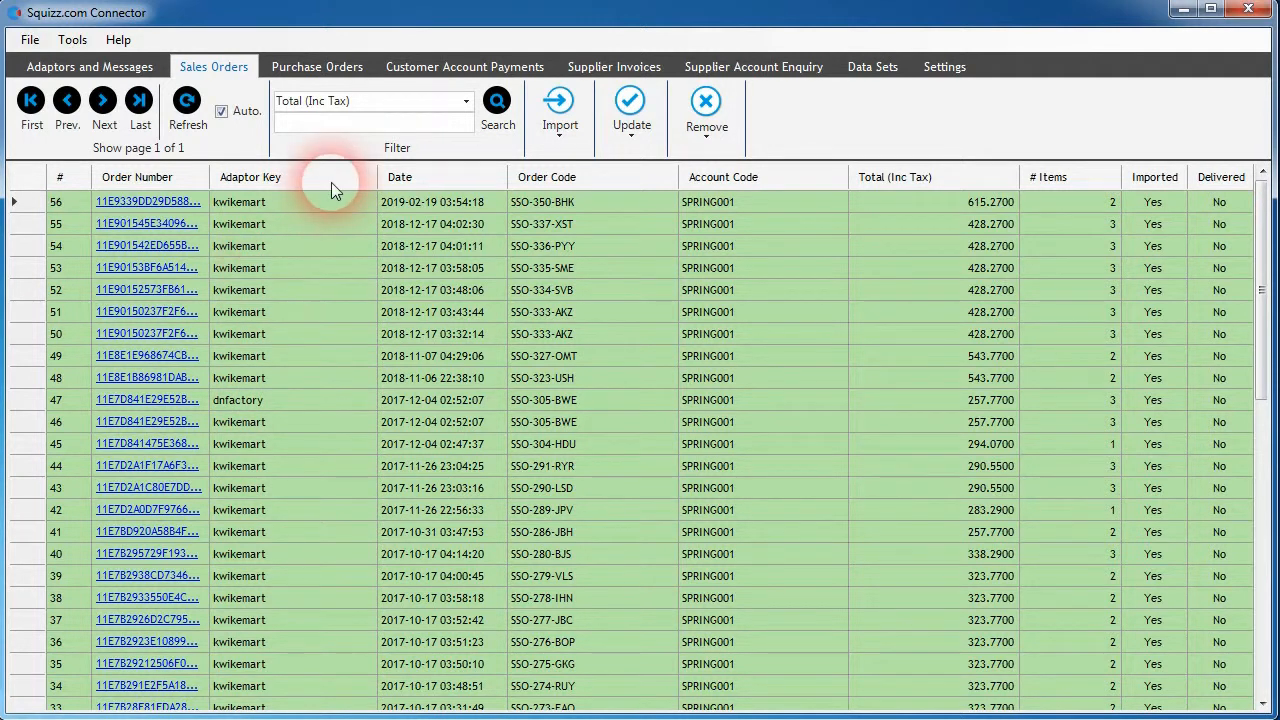
- Search the sales orders by Total (Inc Tax) for 615, and clear the filter to list all orders again
click(466, 102)
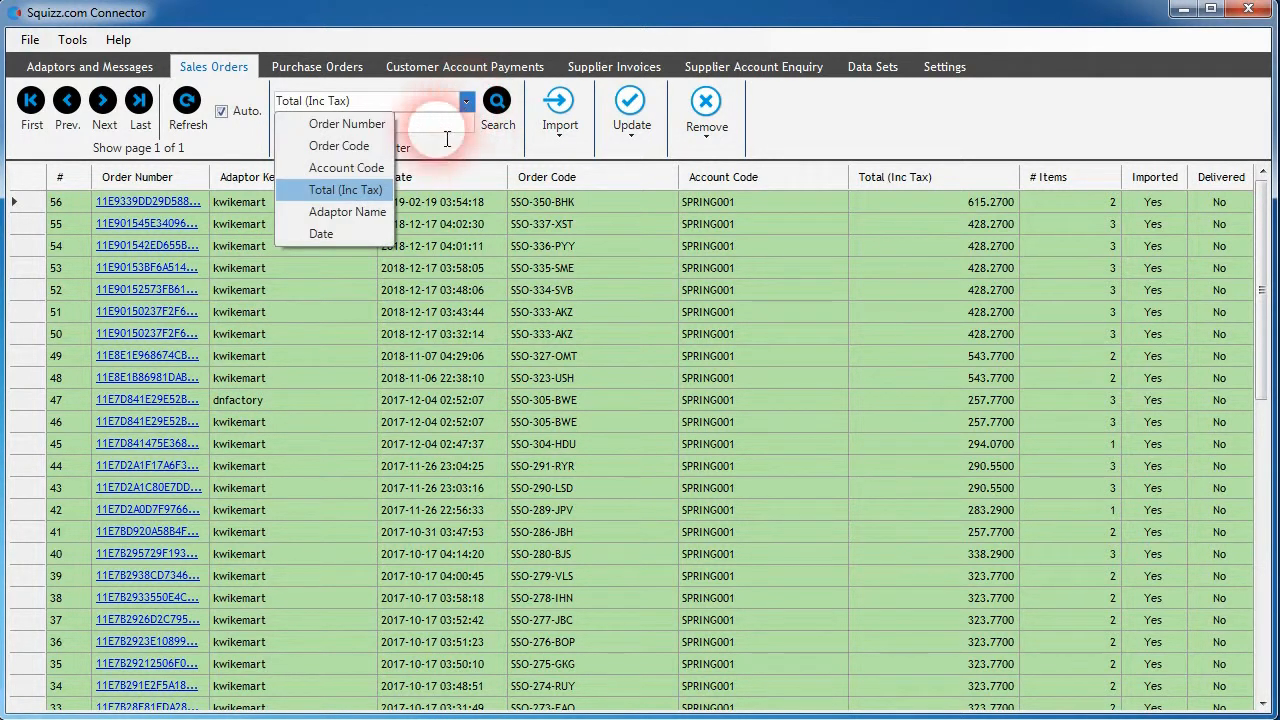
click(362, 189)
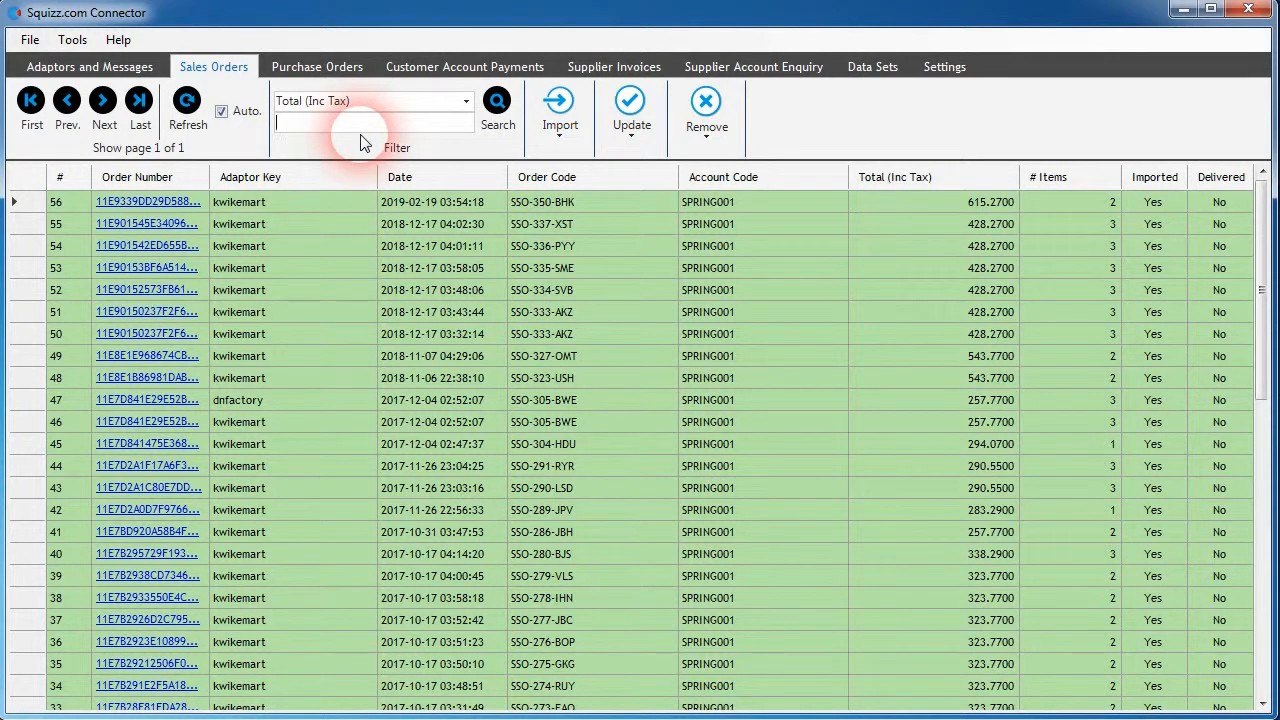
text(615)
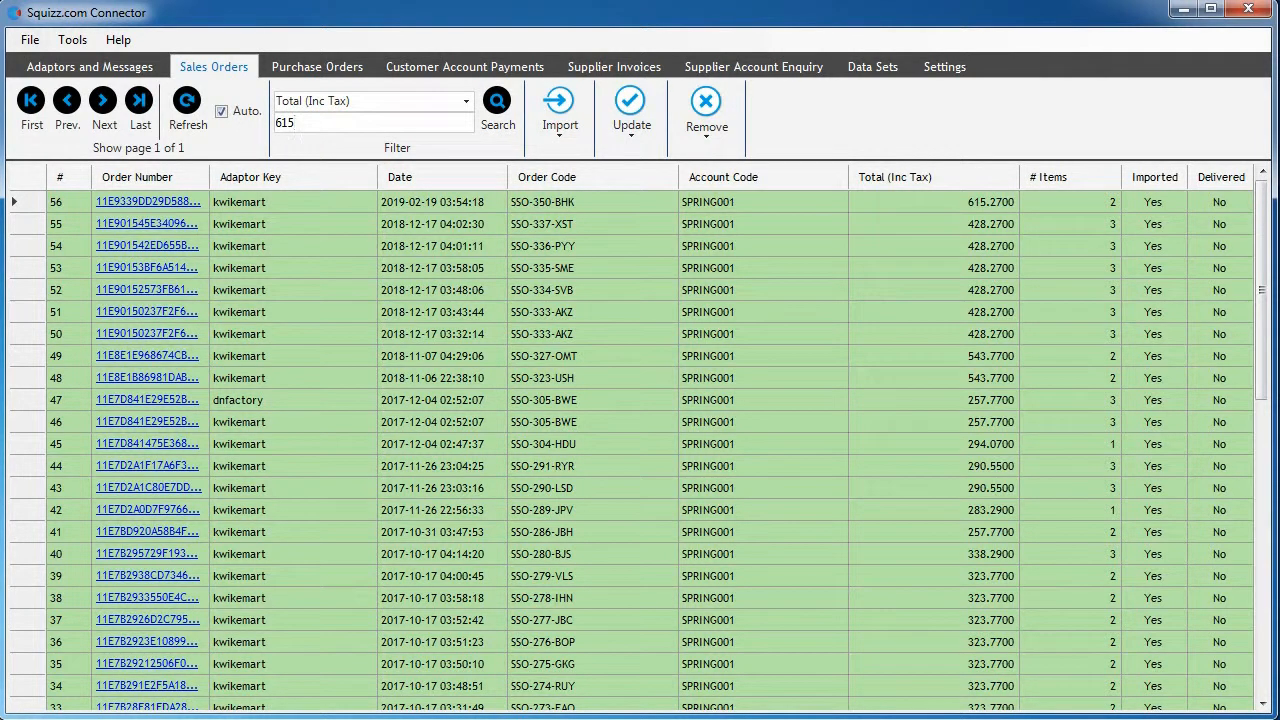
click(497, 101)
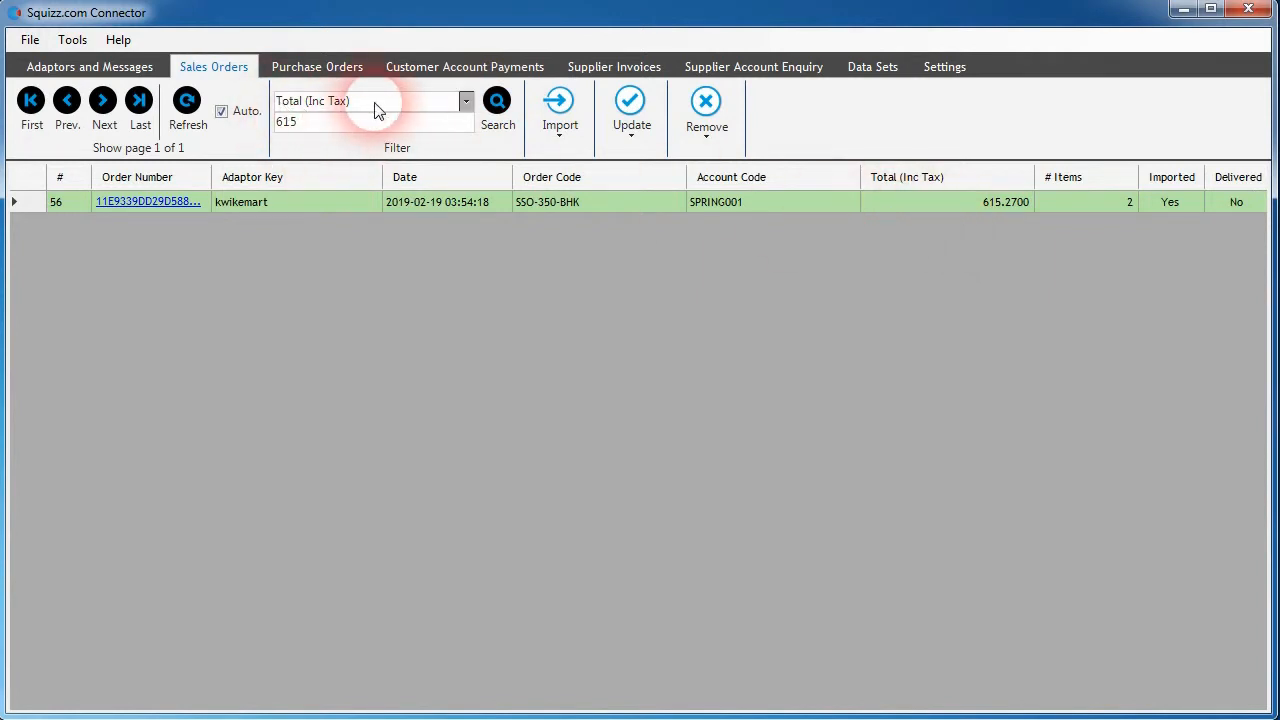
double_click(356, 127)
key(BackSpace)
click(494, 112)
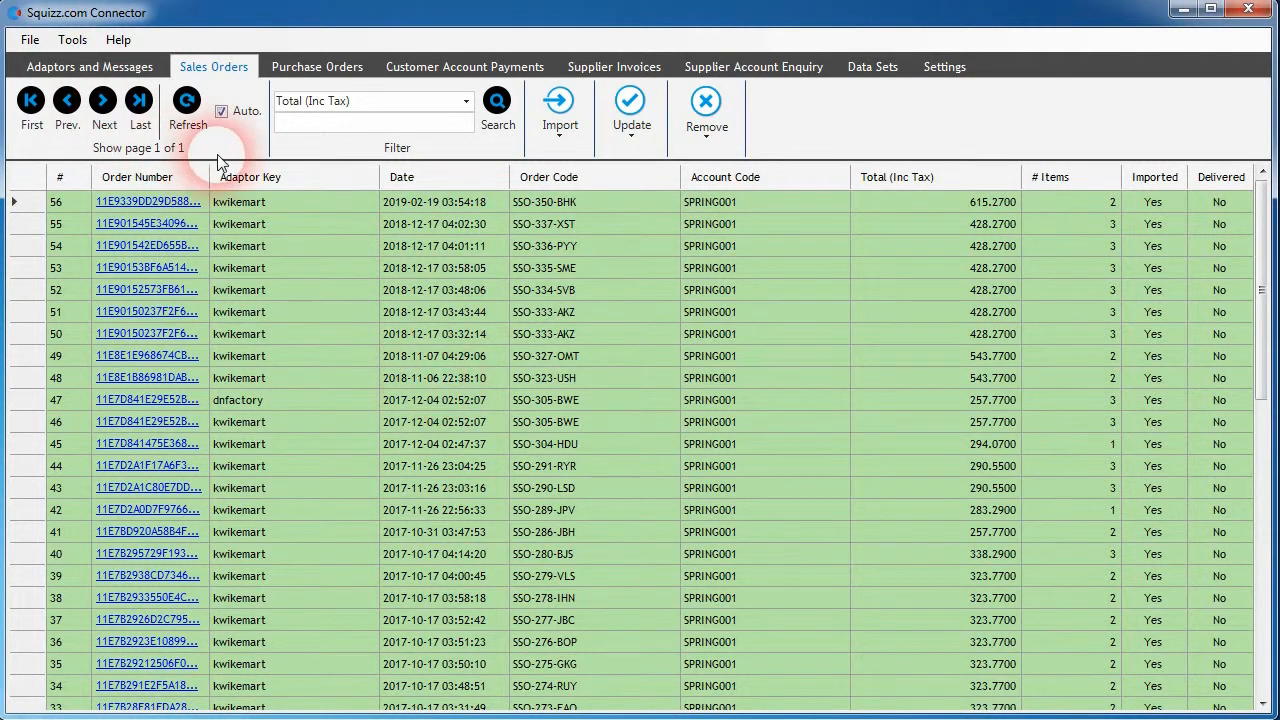
- Look over the filter options for purchase orders, customer account payments and supplier invoices, and return to the sales orders
click(288, 66)
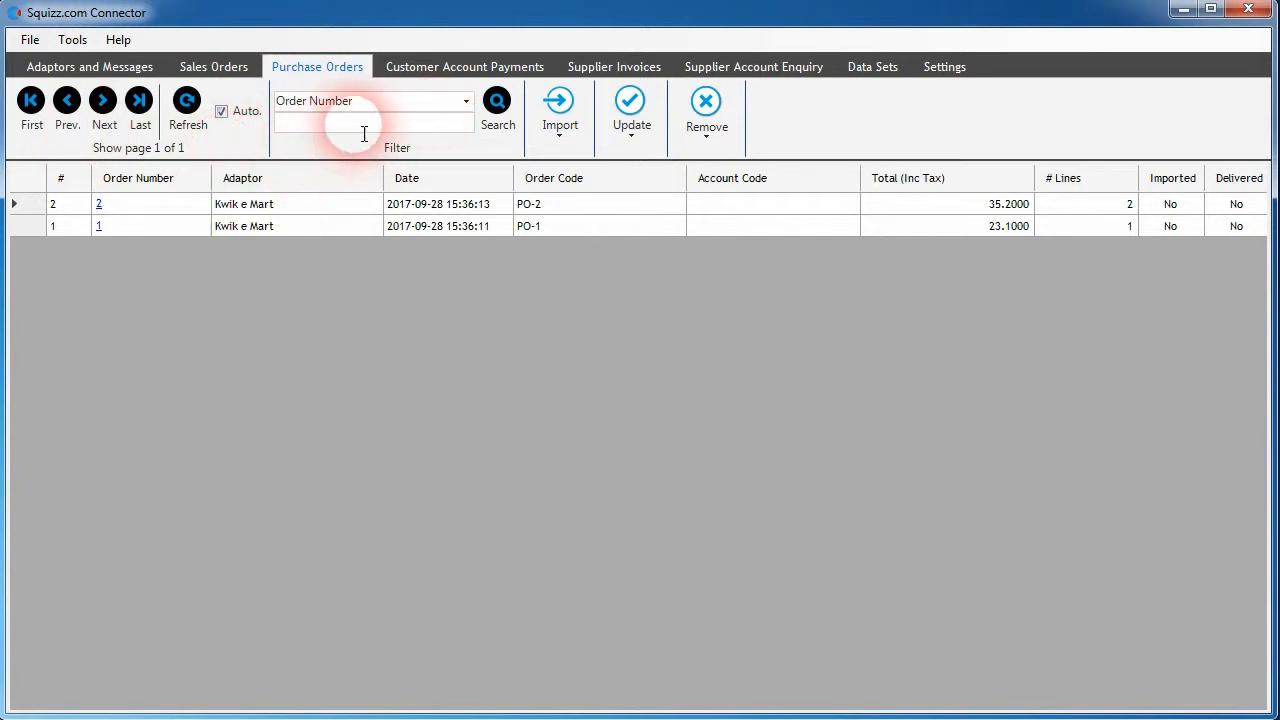
click(440, 65)
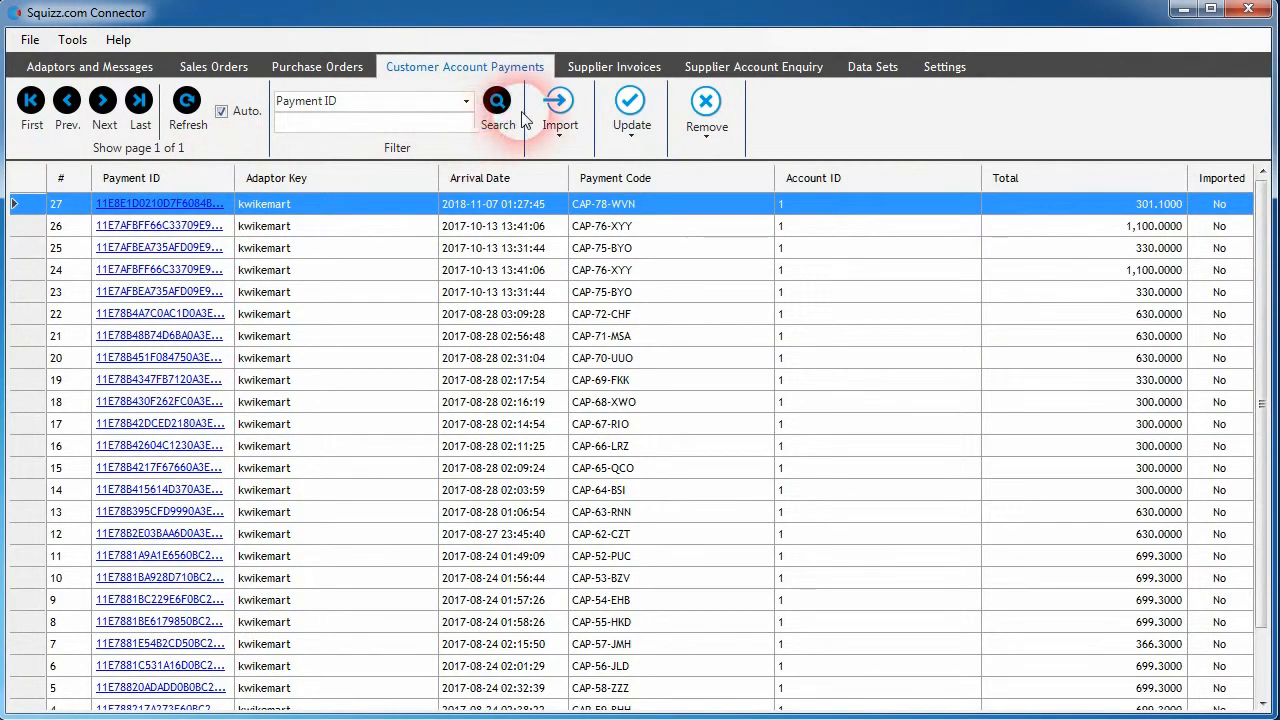
click(650, 66)
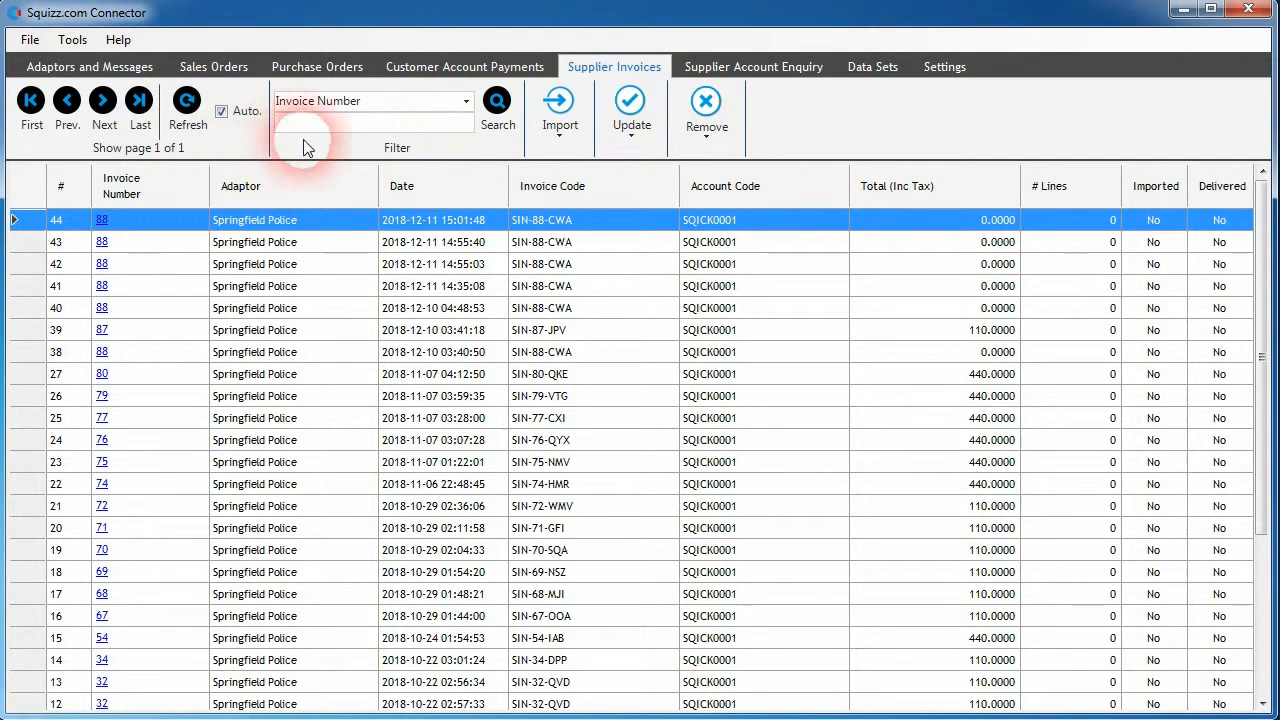
click(220, 68)
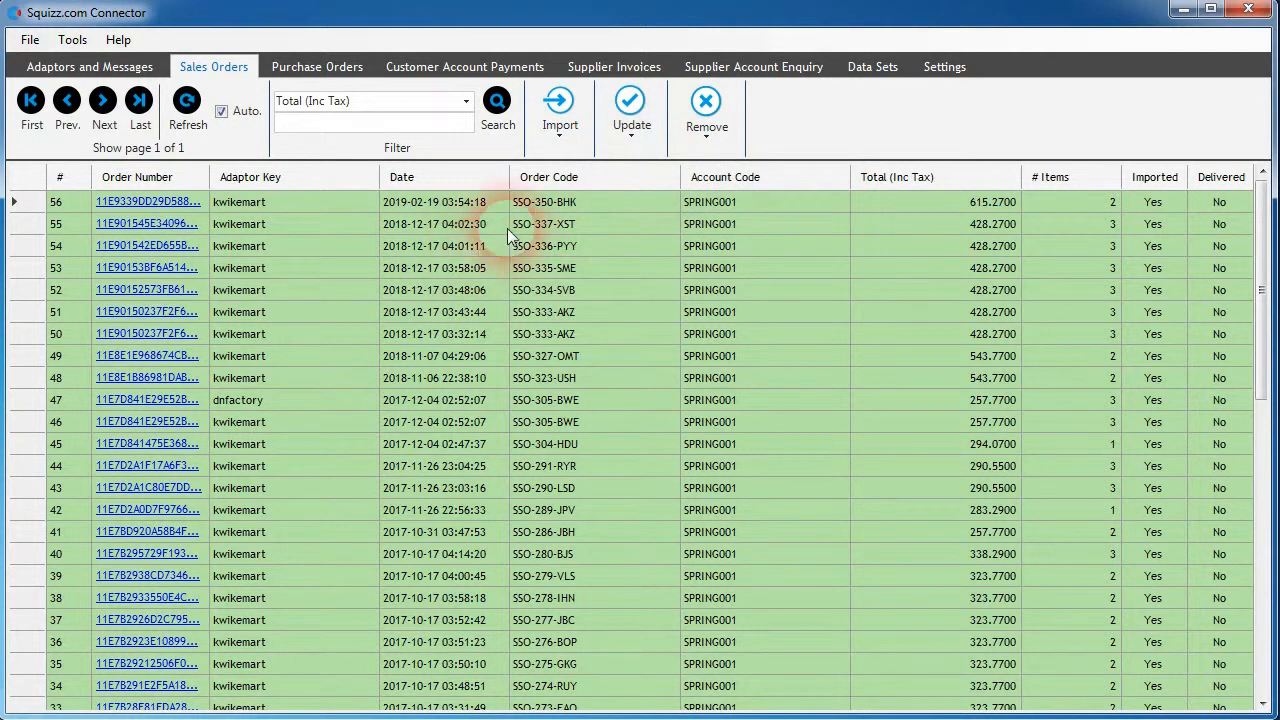
- Select sales orders 56 through 48 and show the import options for selected and un-imported orders
click(566, 122)
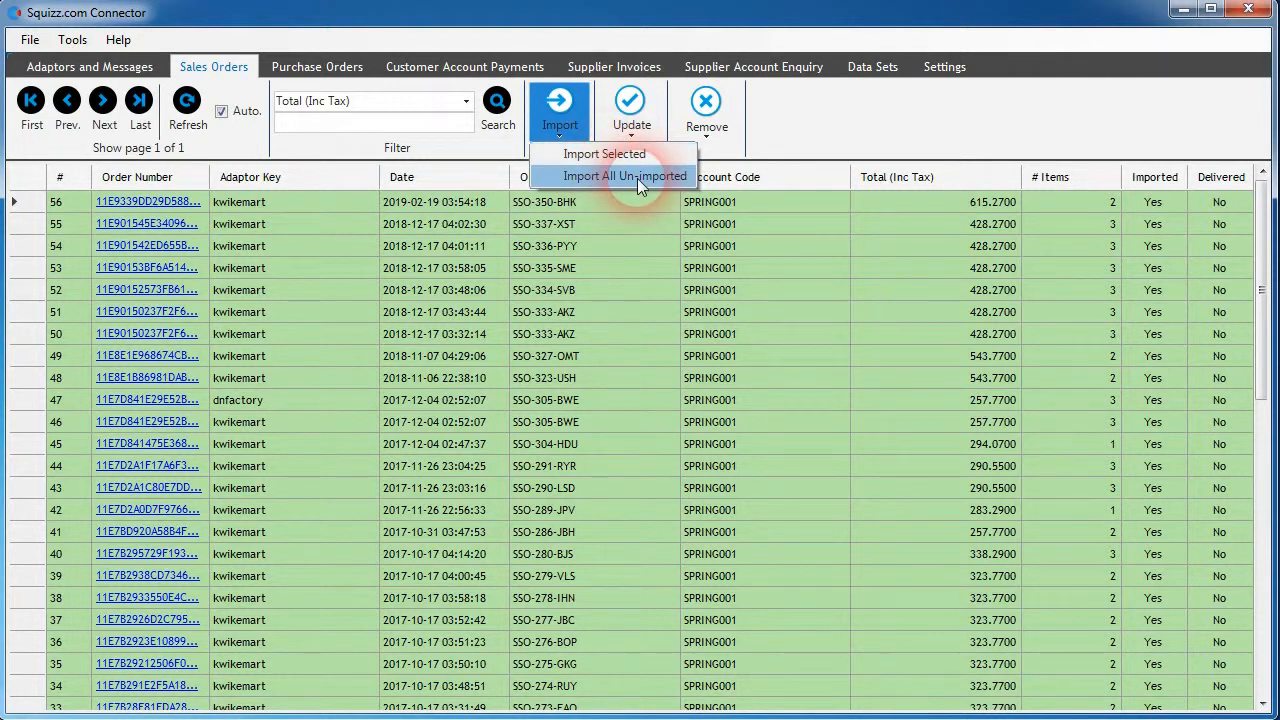
click(586, 201)
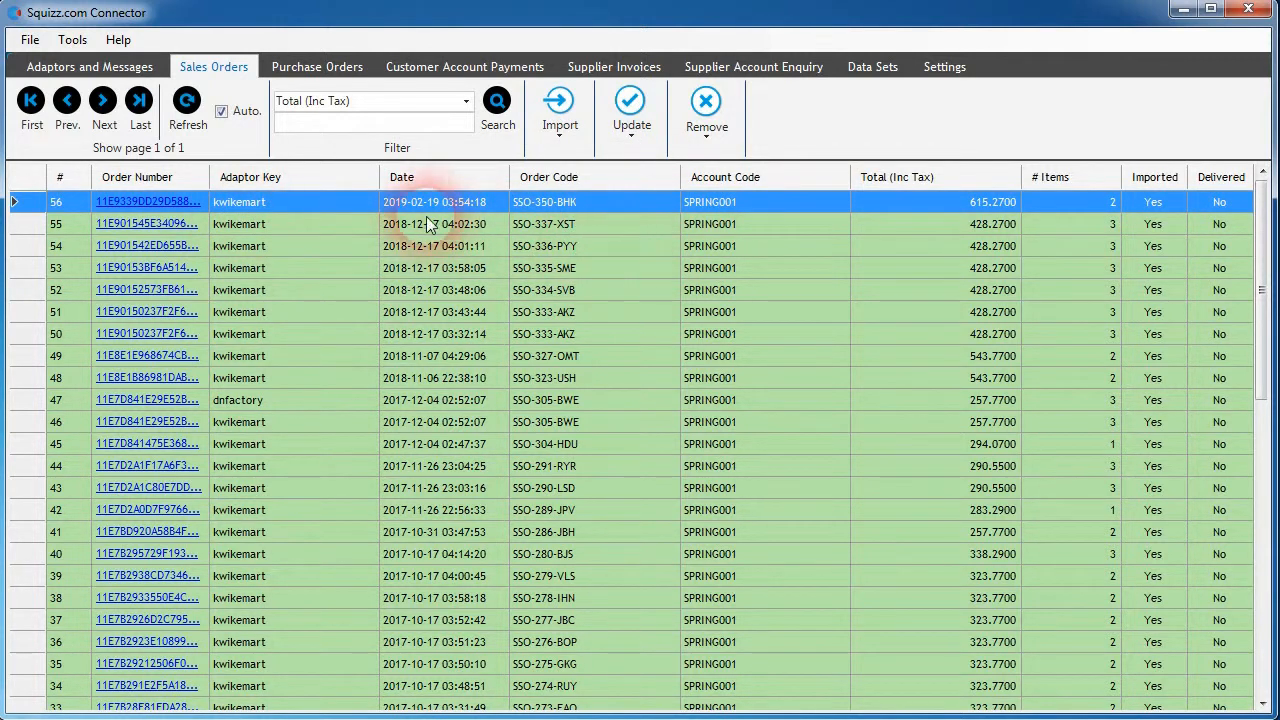
shift+click(573, 380)
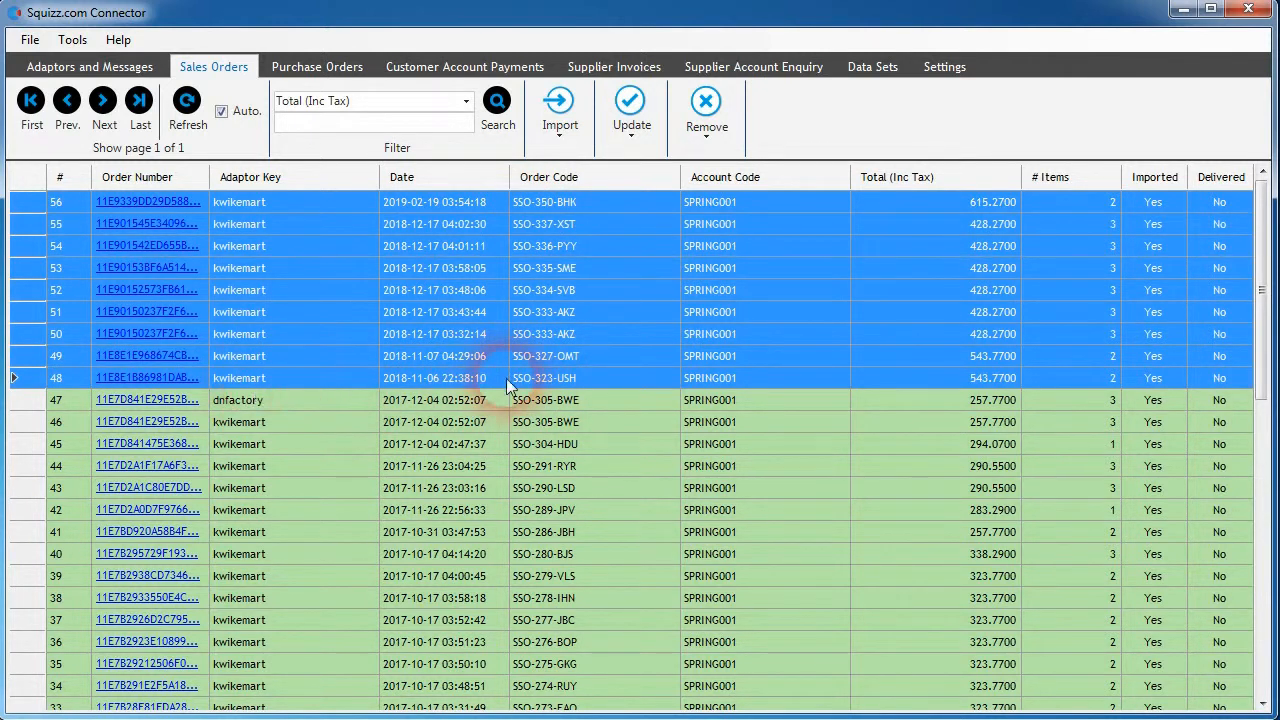
click(556, 128)
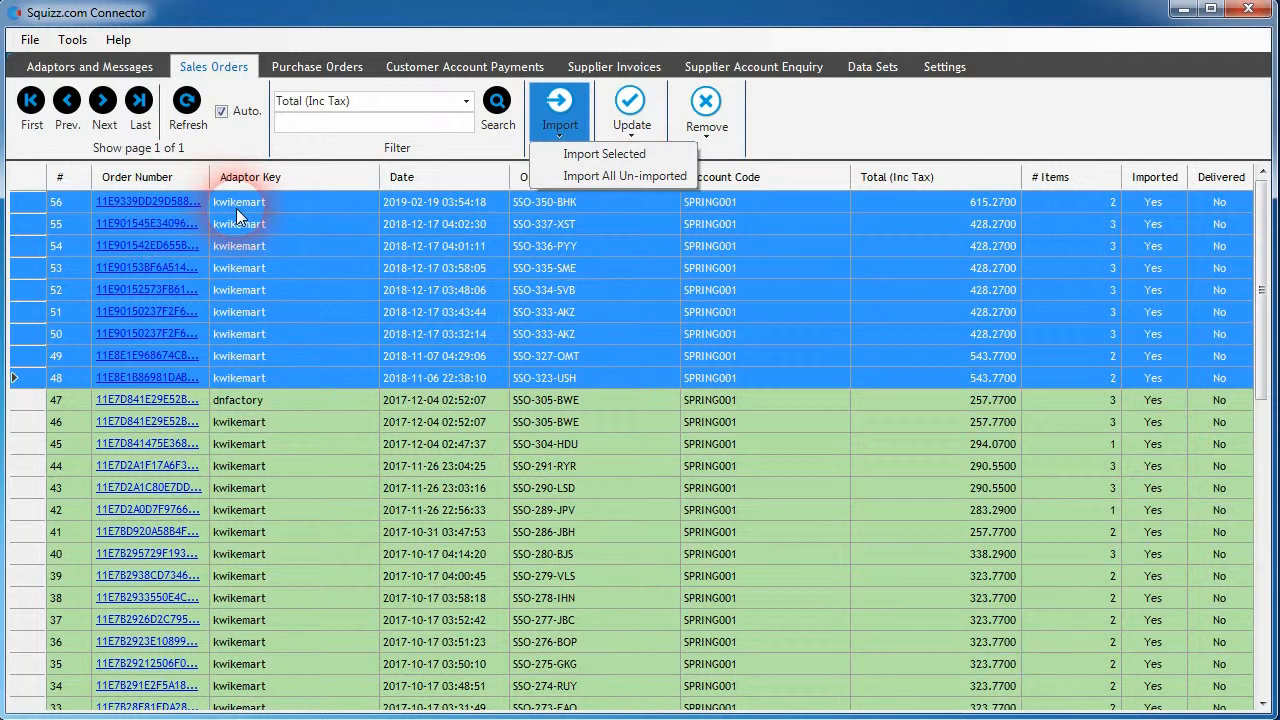
- Open the Kwik e Mart adaptor's data import settings for the Sales Orders import type and view its data fields and JSON/XML settings
click(90, 66)
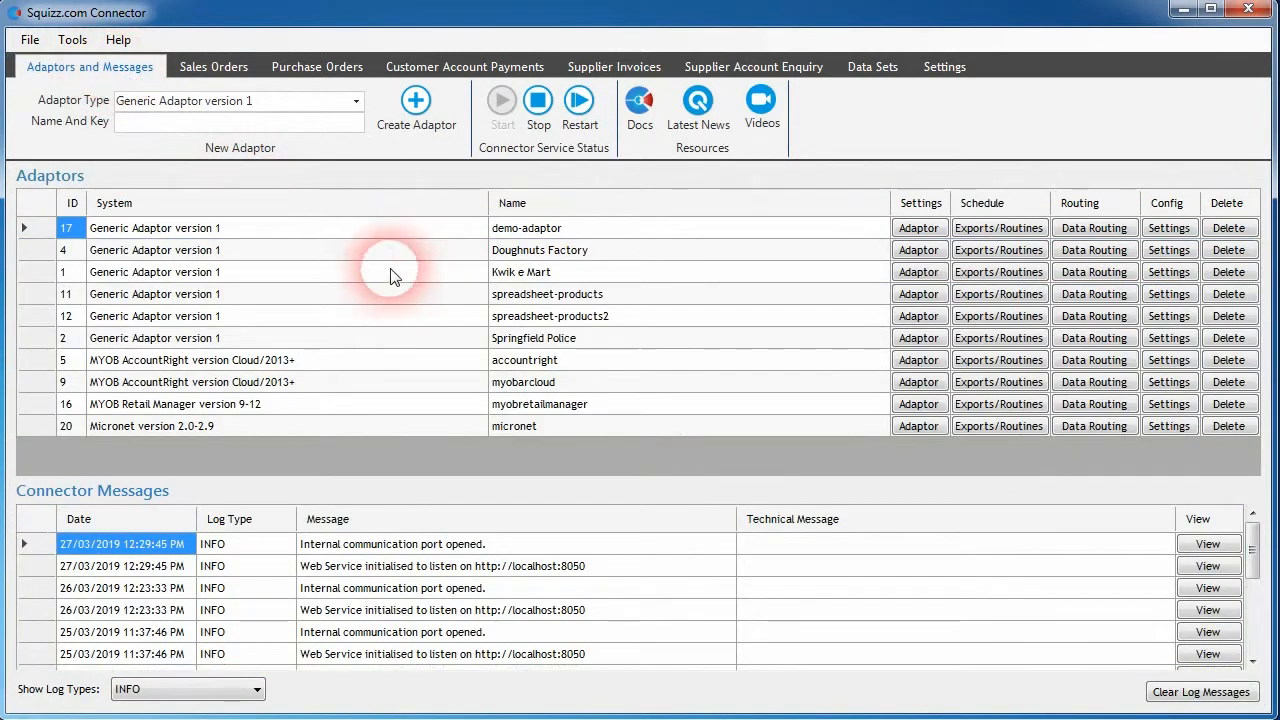
click(560, 274)
click(1169, 272)
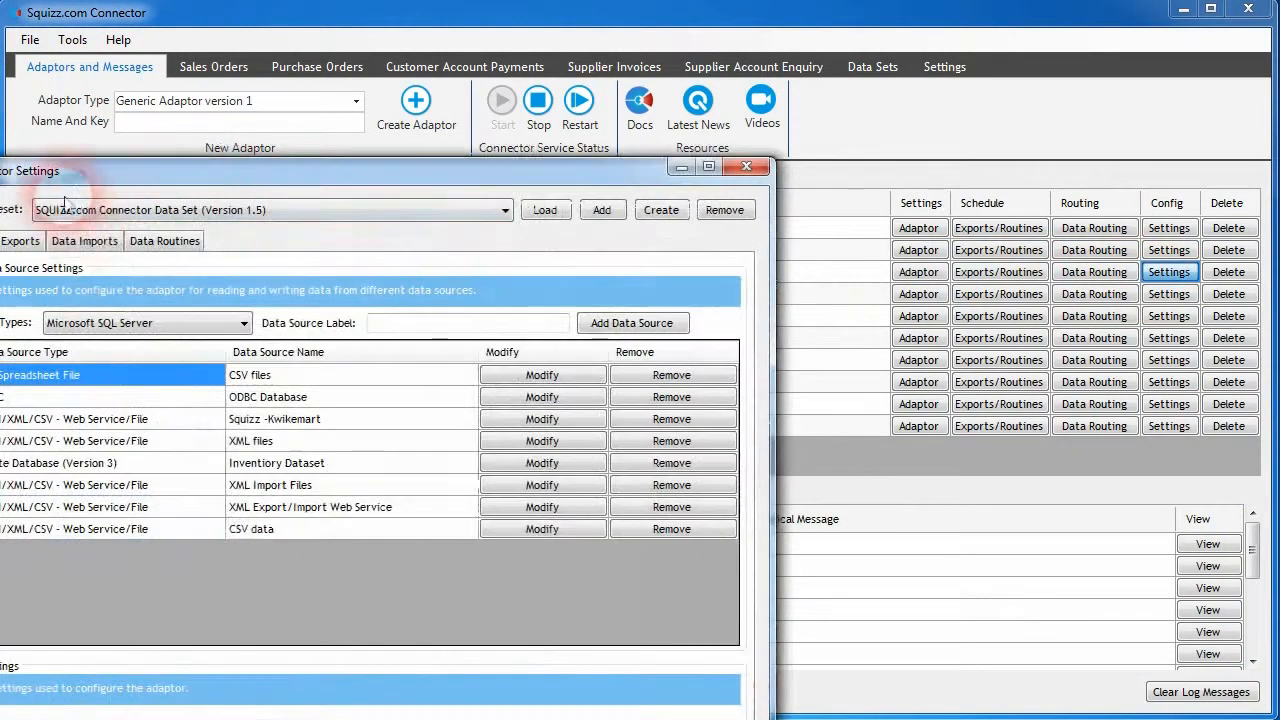
drag(157, 177, 429, 51)
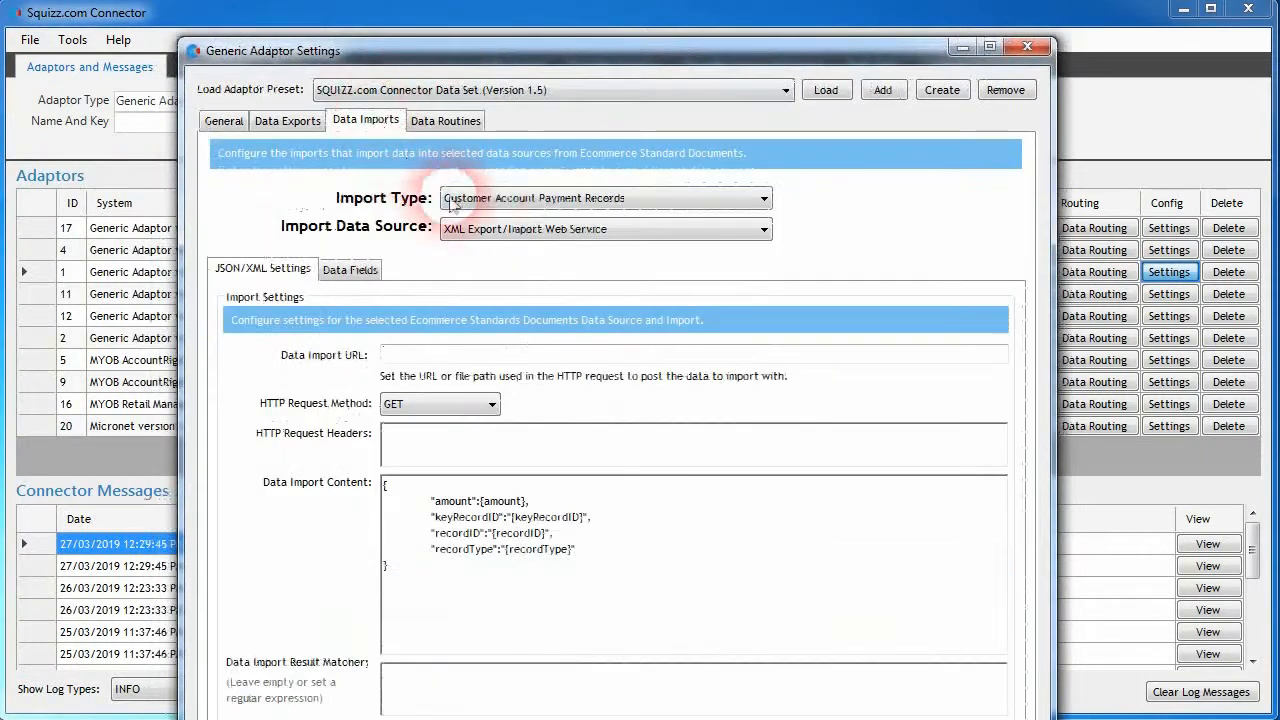
click(452, 203)
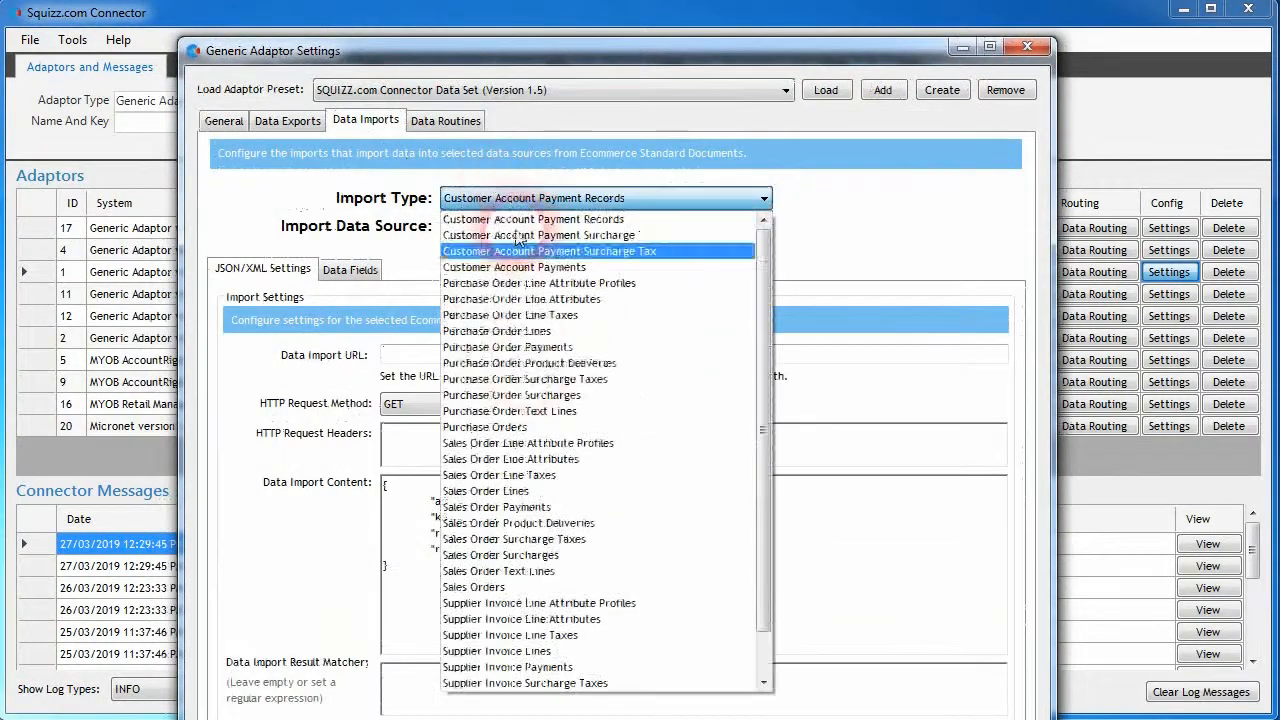
click(730, 588)
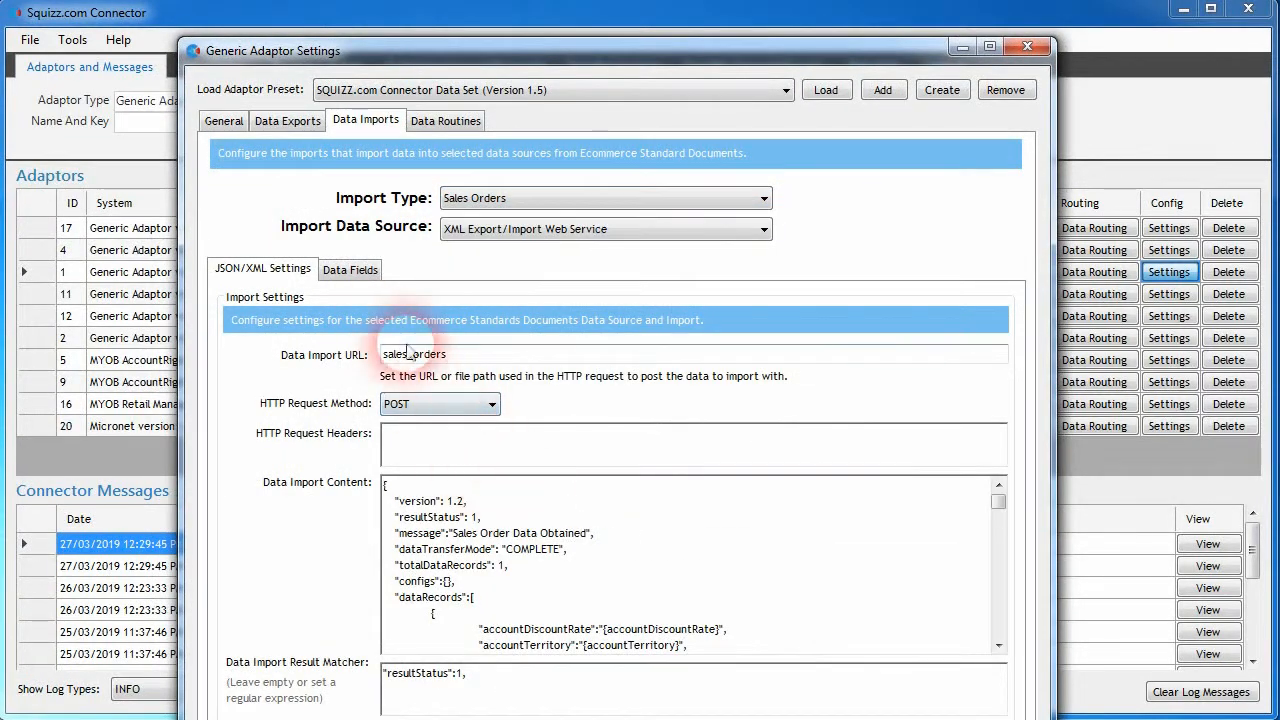
click(333, 270)
click(282, 268)
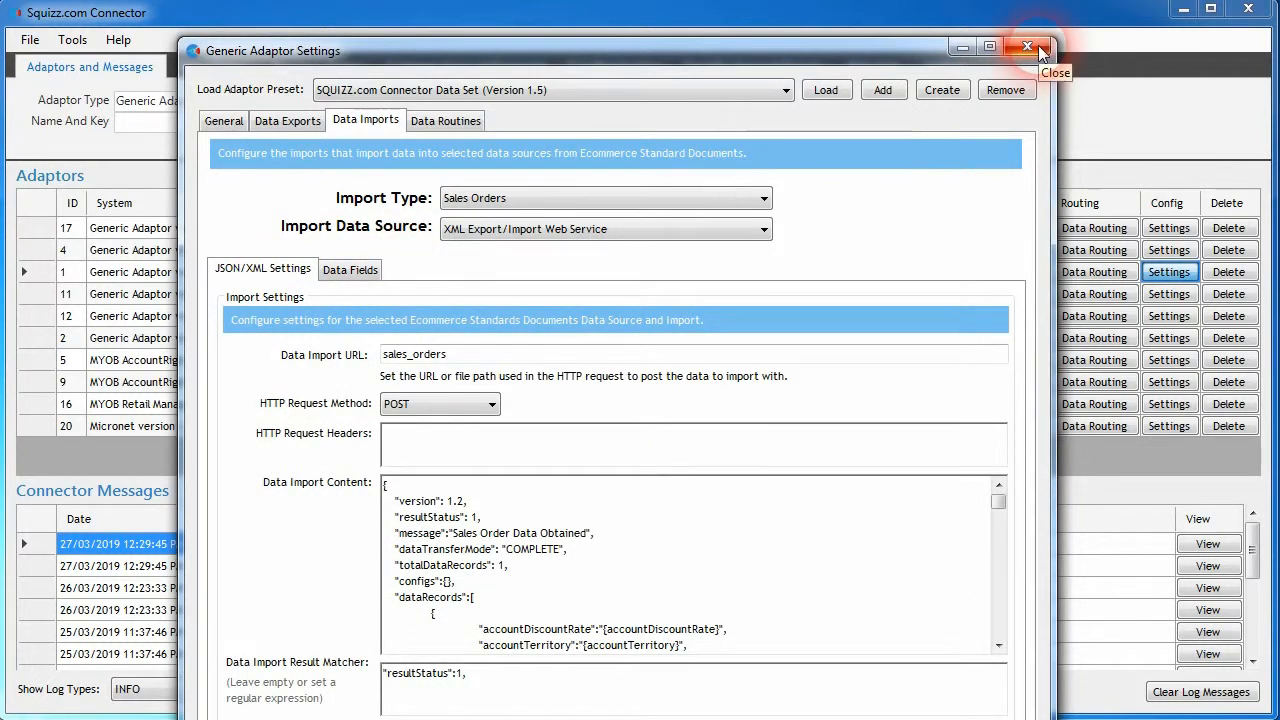
- View the adaptor's general data source settings, close the settings and return to the sales orders
click(226, 121)
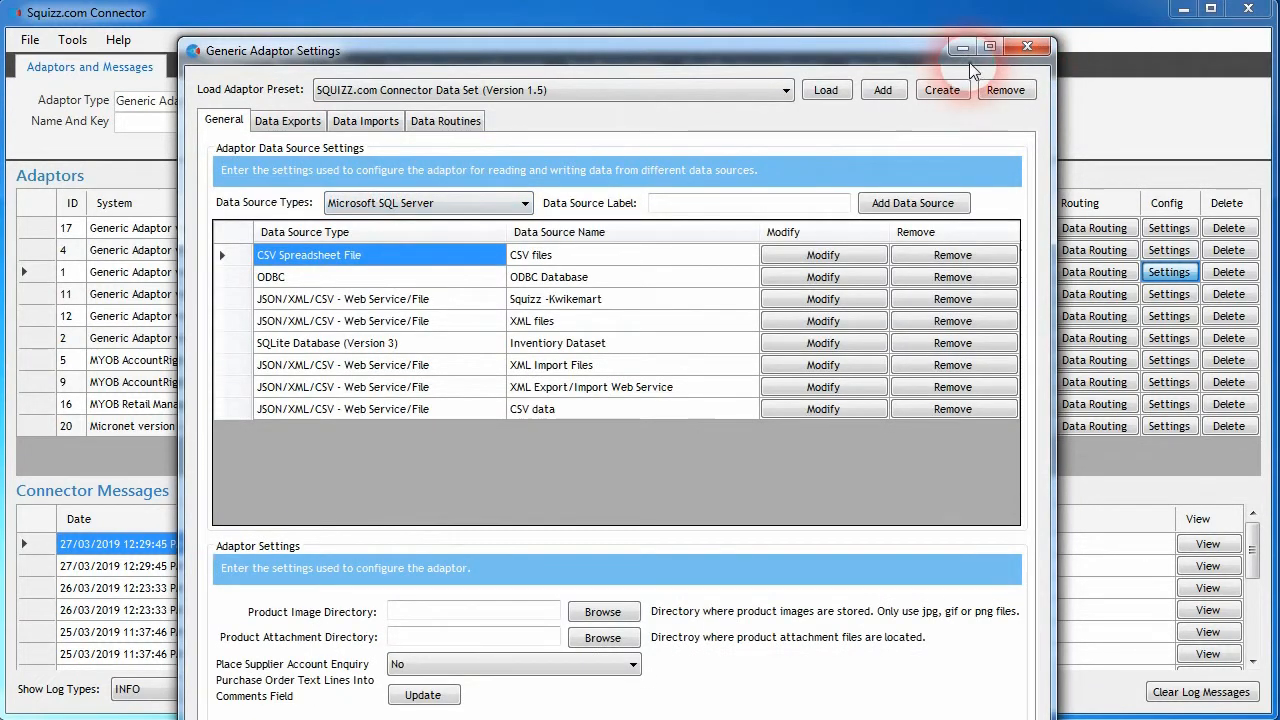
click(1027, 47)
click(213, 66)
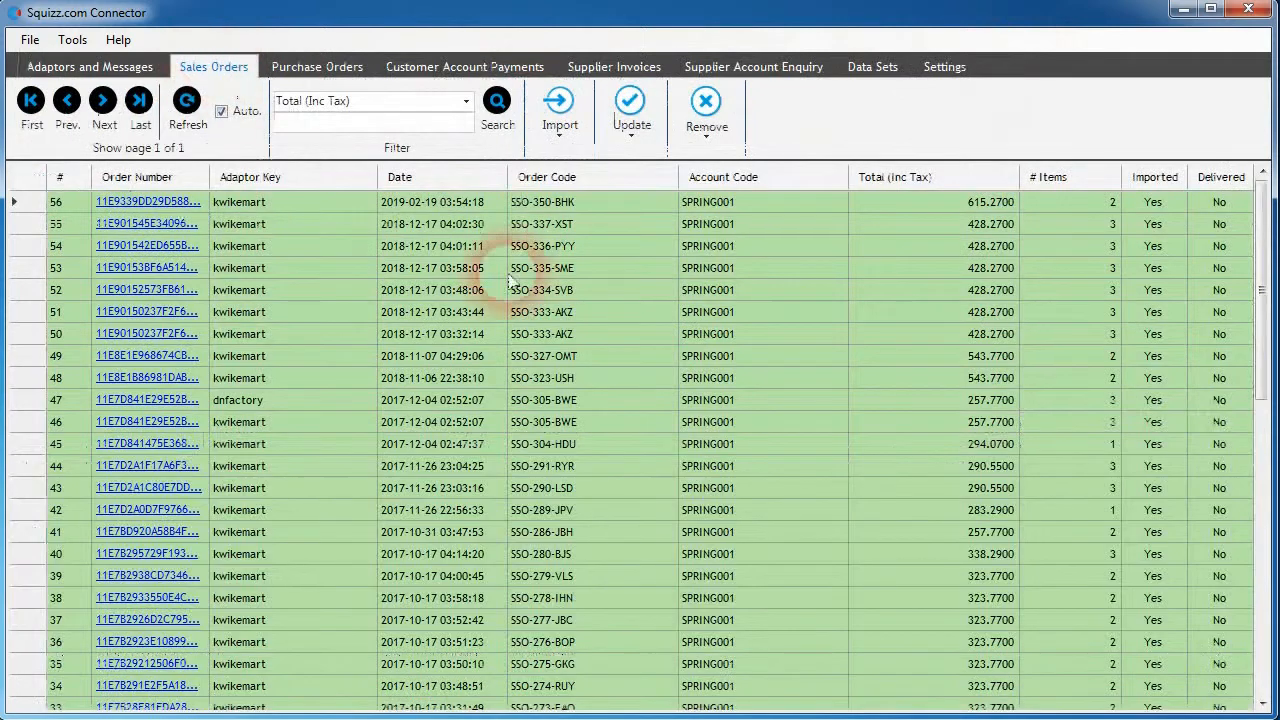
- Select sales orders 56 through 50 and show the import options for selected and un-imported orders
click(460, 201)
shift+click(530, 333)
click(559, 108)
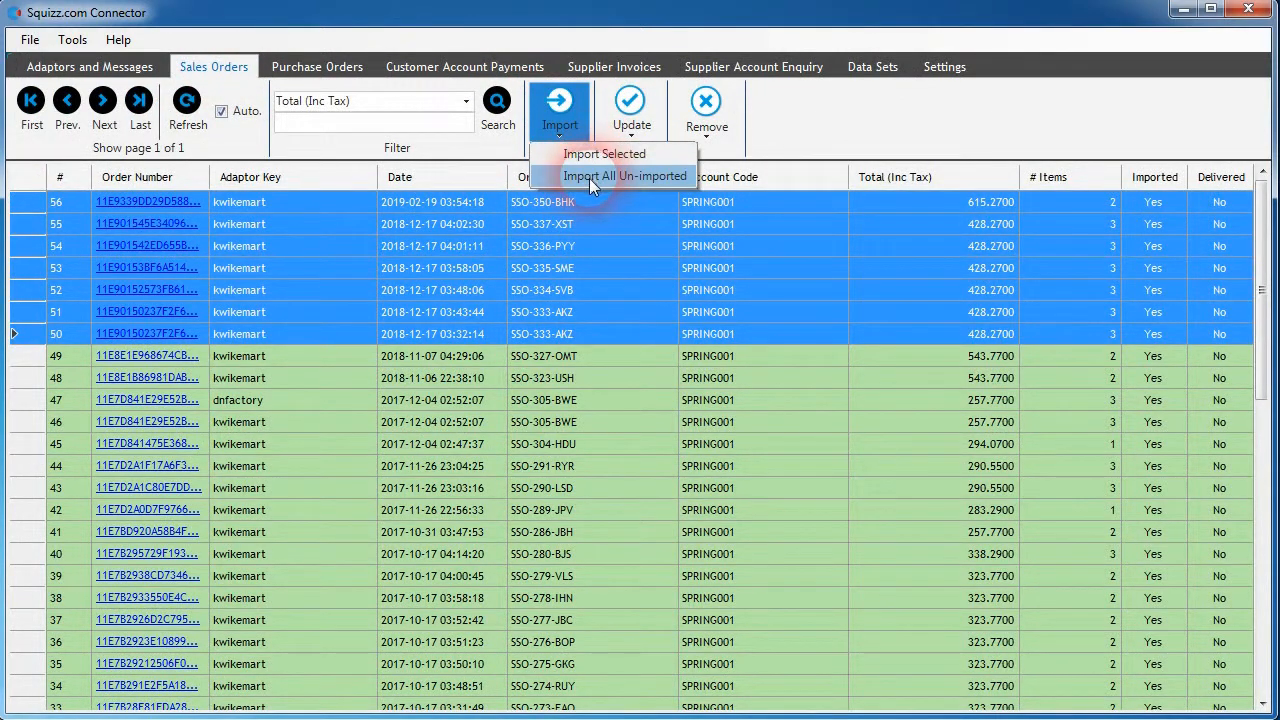
click(836, 377)
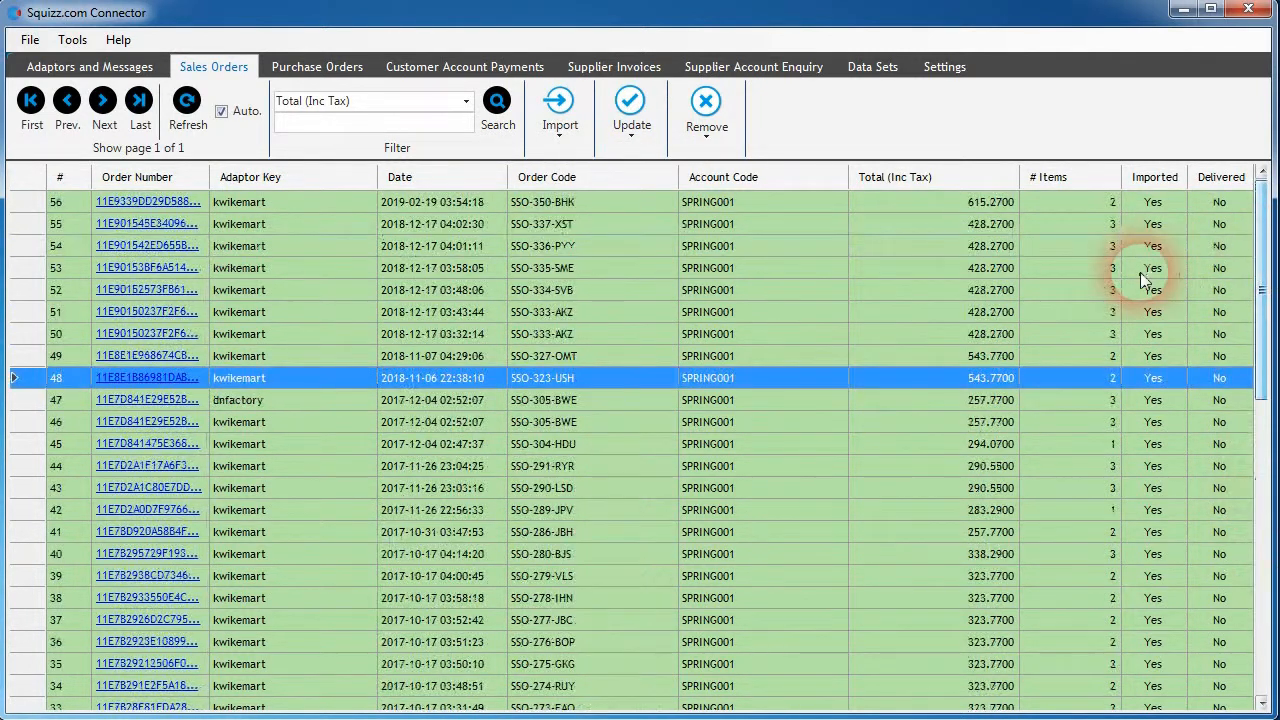
click(559, 110)
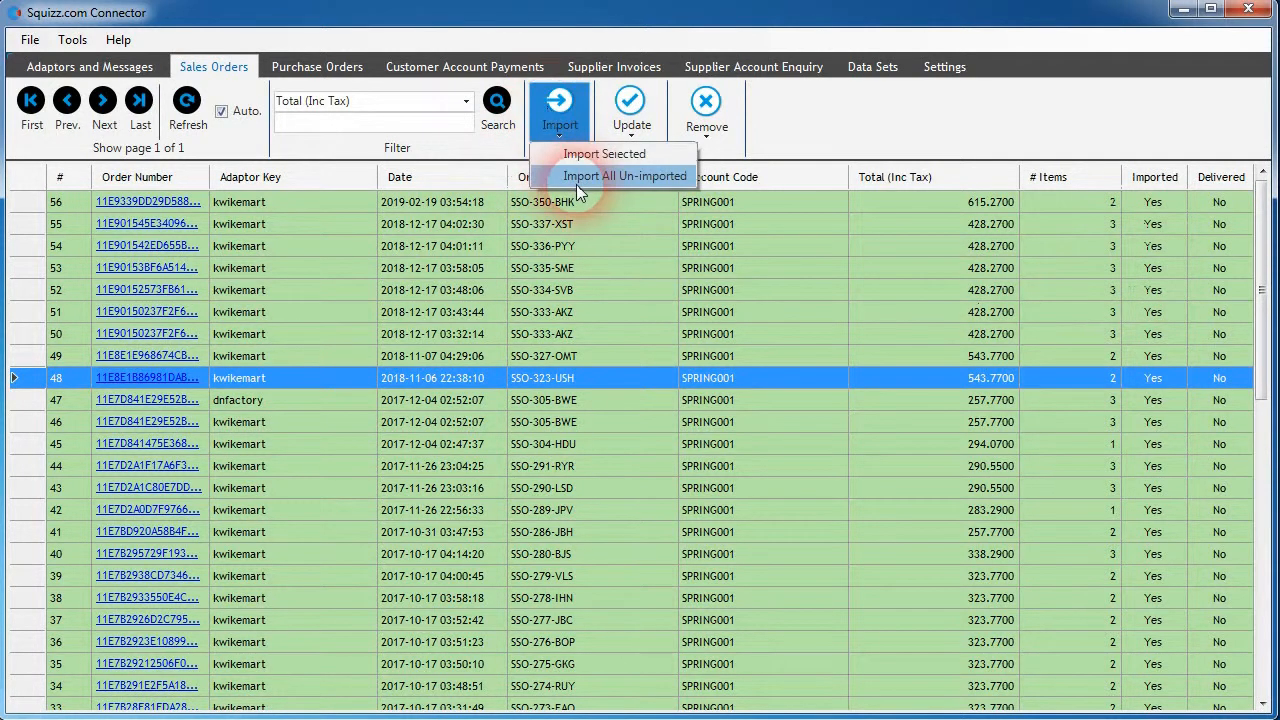
click(786, 333)
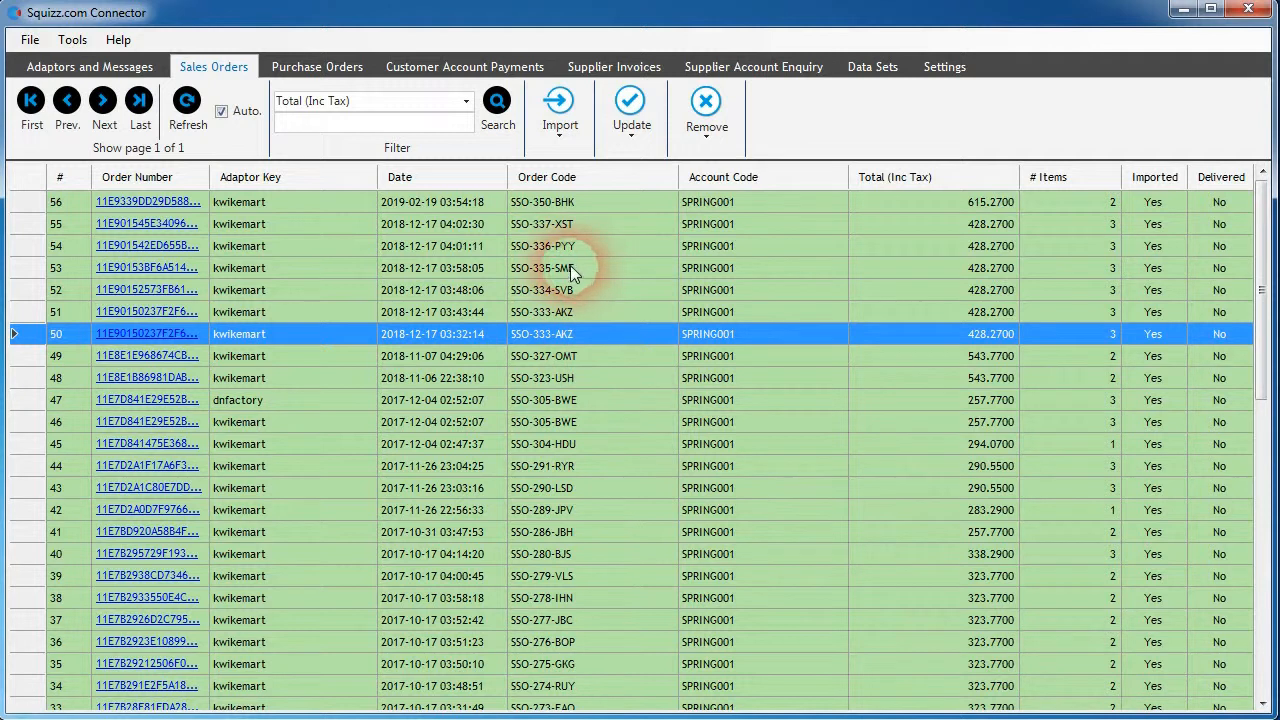
- Mark sales orders 55 through 50 as not imported
click(630, 118)
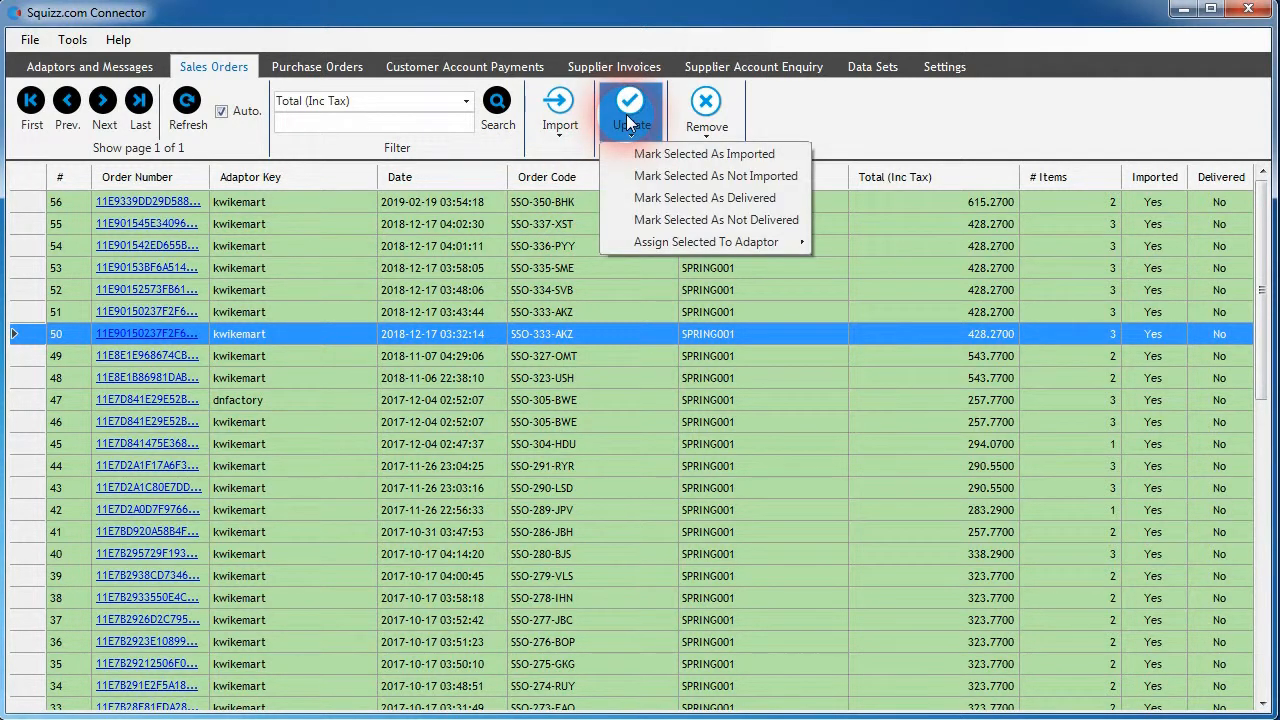
click(686, 156)
click(806, 229)
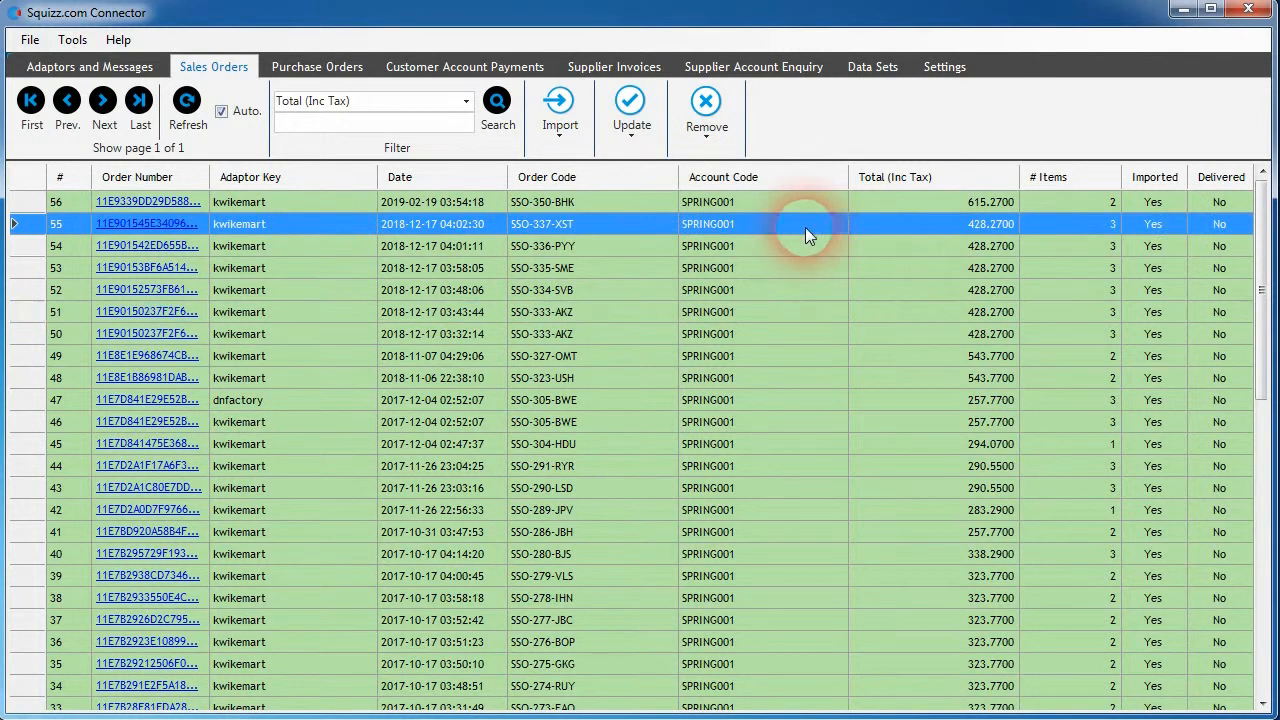
shift+click(823, 343)
click(631, 110)
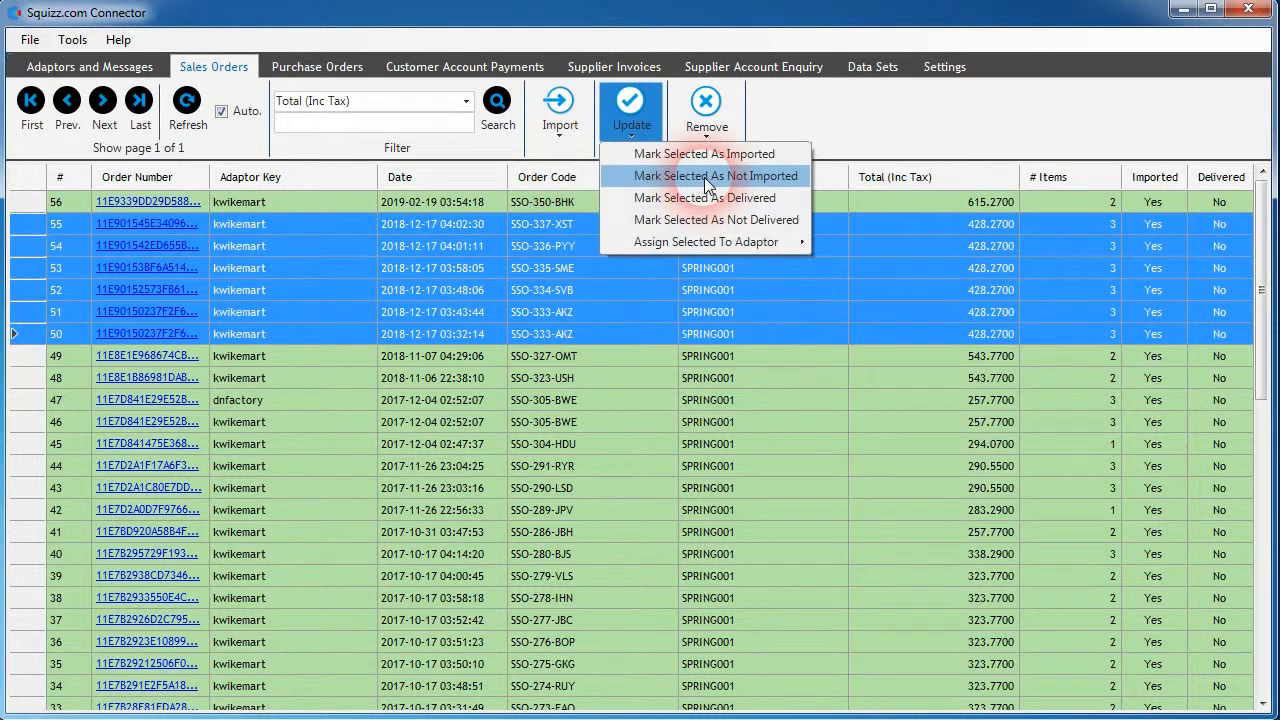
click(707, 180)
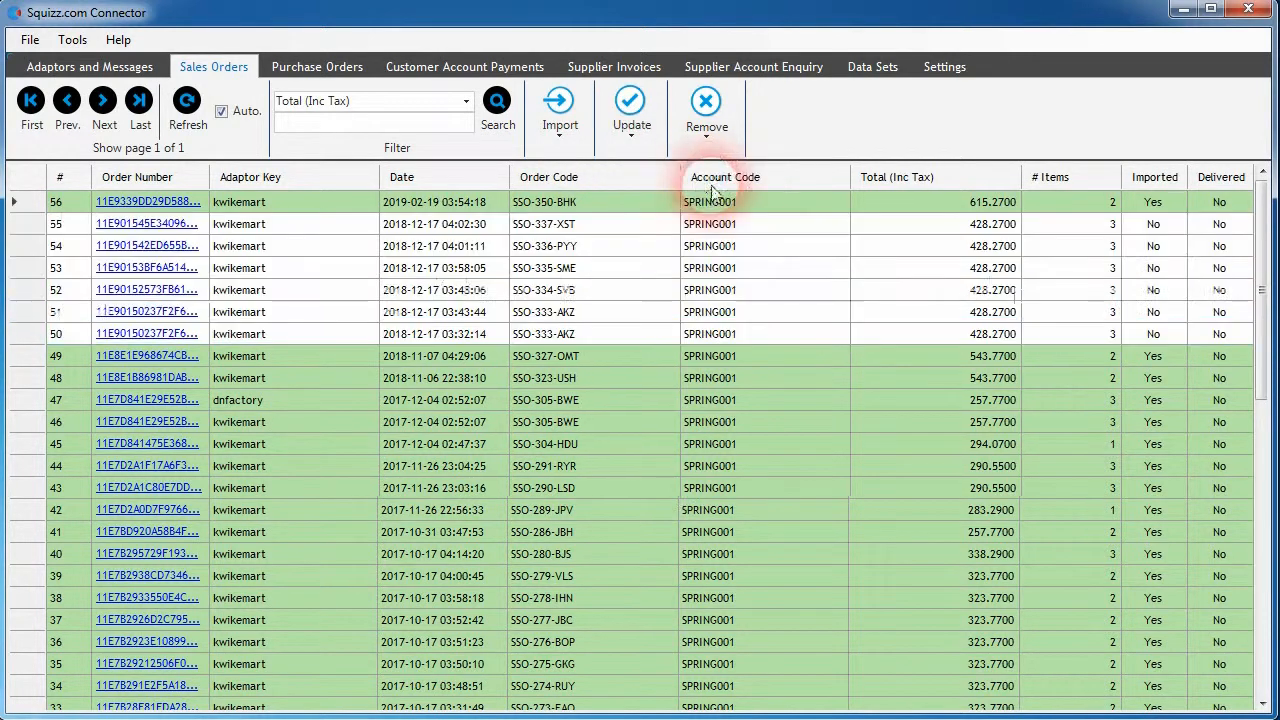
- Look over the un-imported sales orders 55 through 50 and show the option for importing all un-imported orders
click(811, 331)
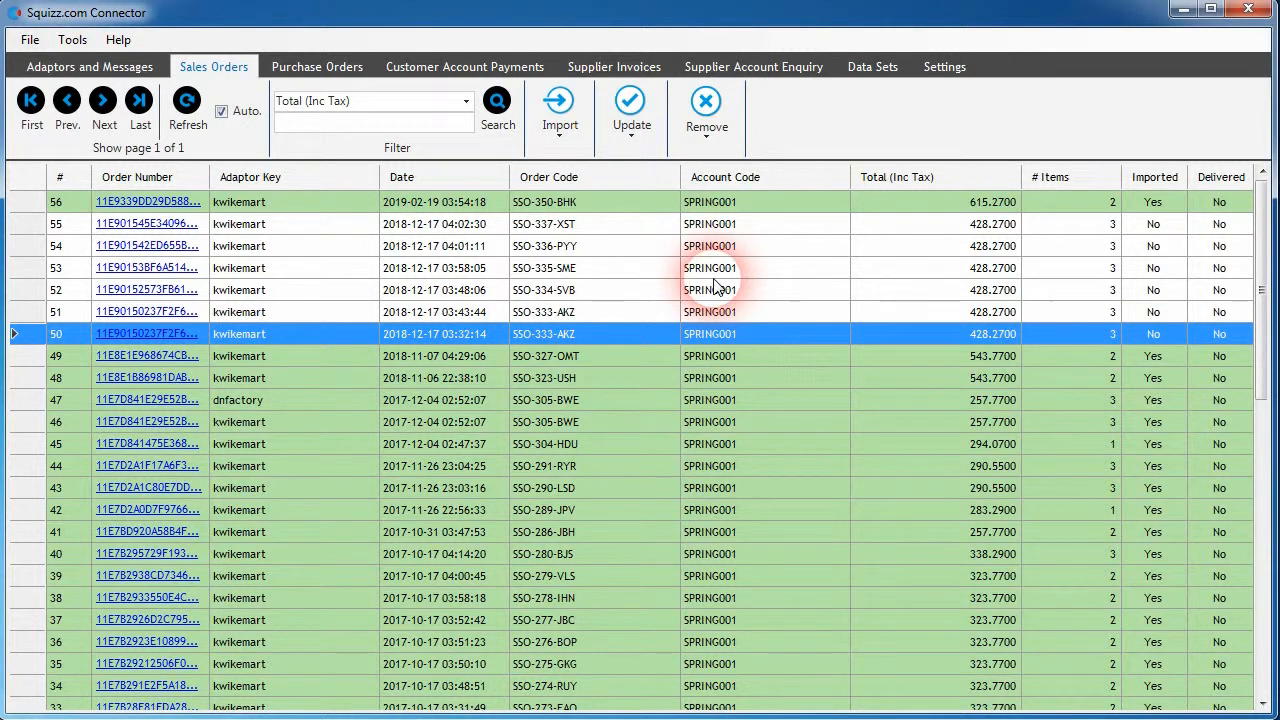
click(650, 226)
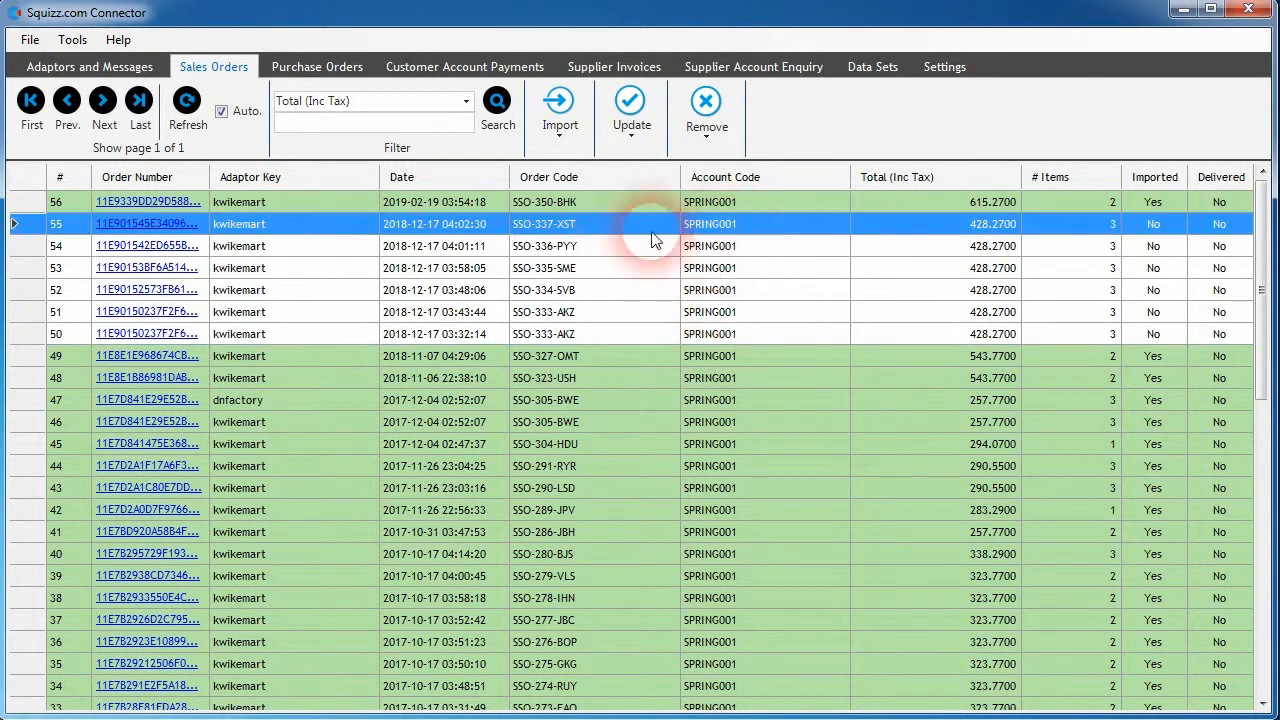
shift+click(778, 332)
click(796, 355)
click(560, 112)
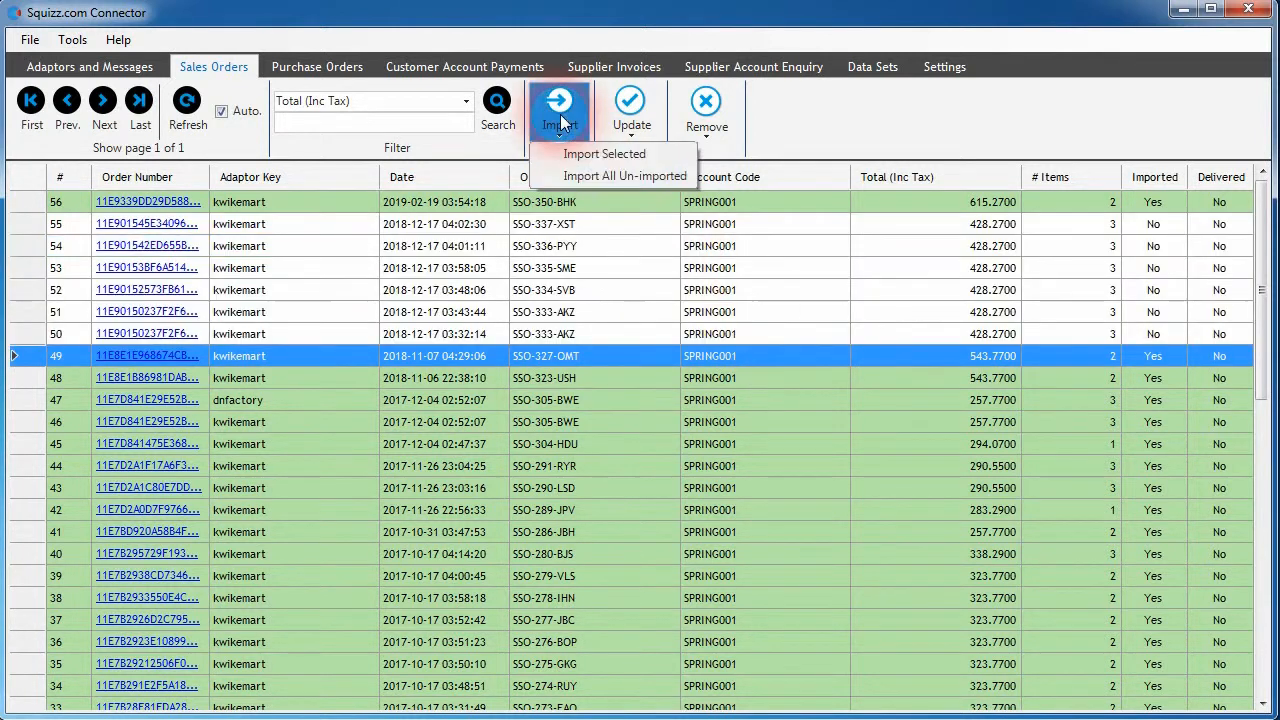
click(600, 177)
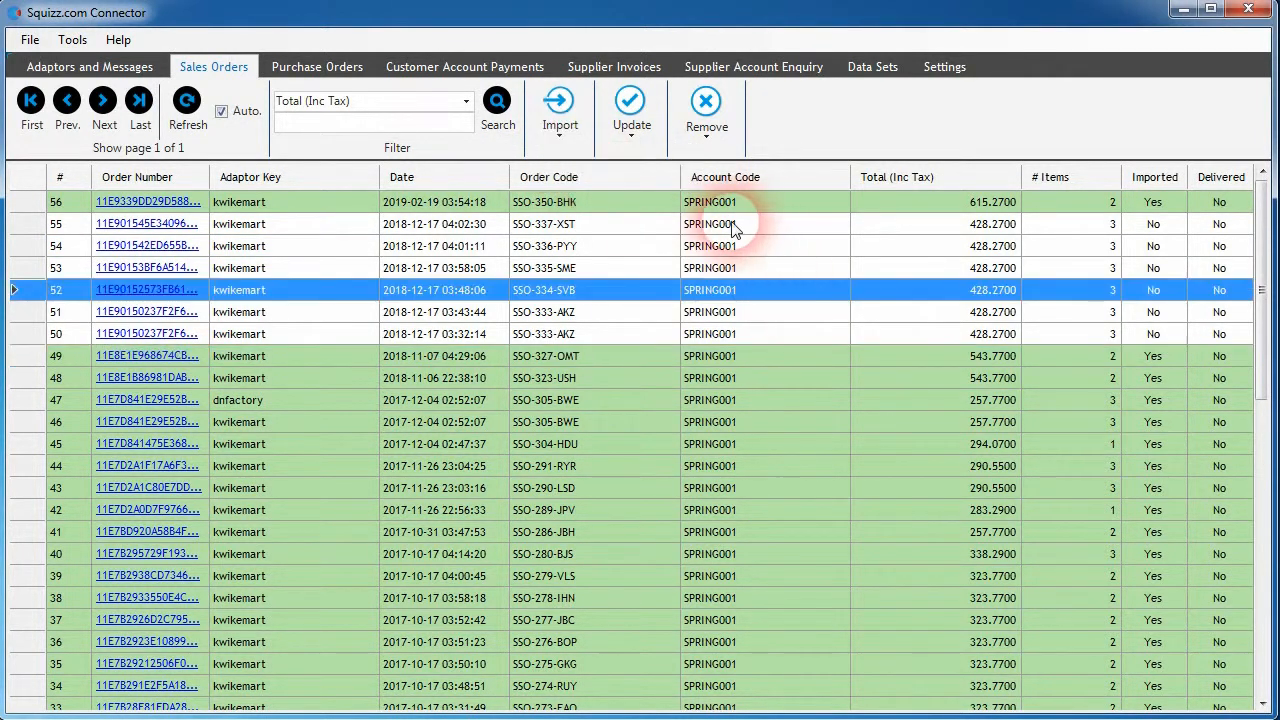
- Mark sales orders 55 through 50 as imported
drag(791, 336, 726, 229)
click(812, 336)
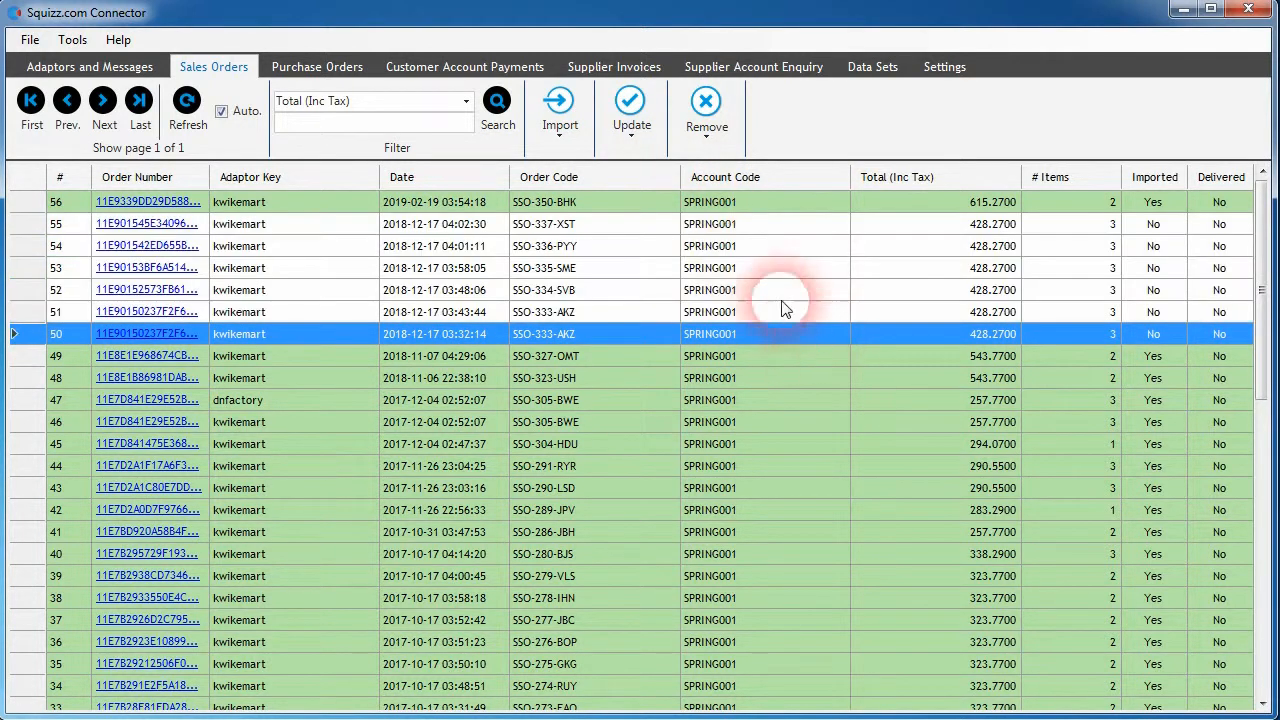
shift+click(772, 228)
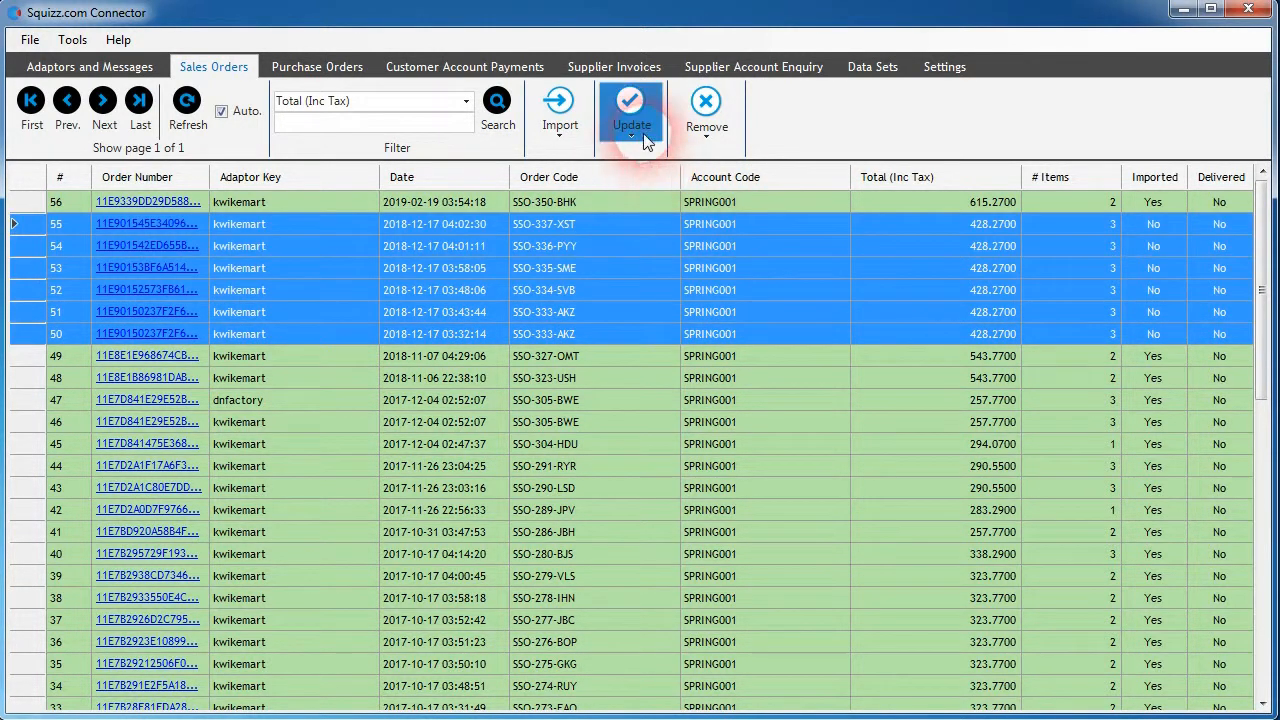
click(631, 108)
click(713, 155)
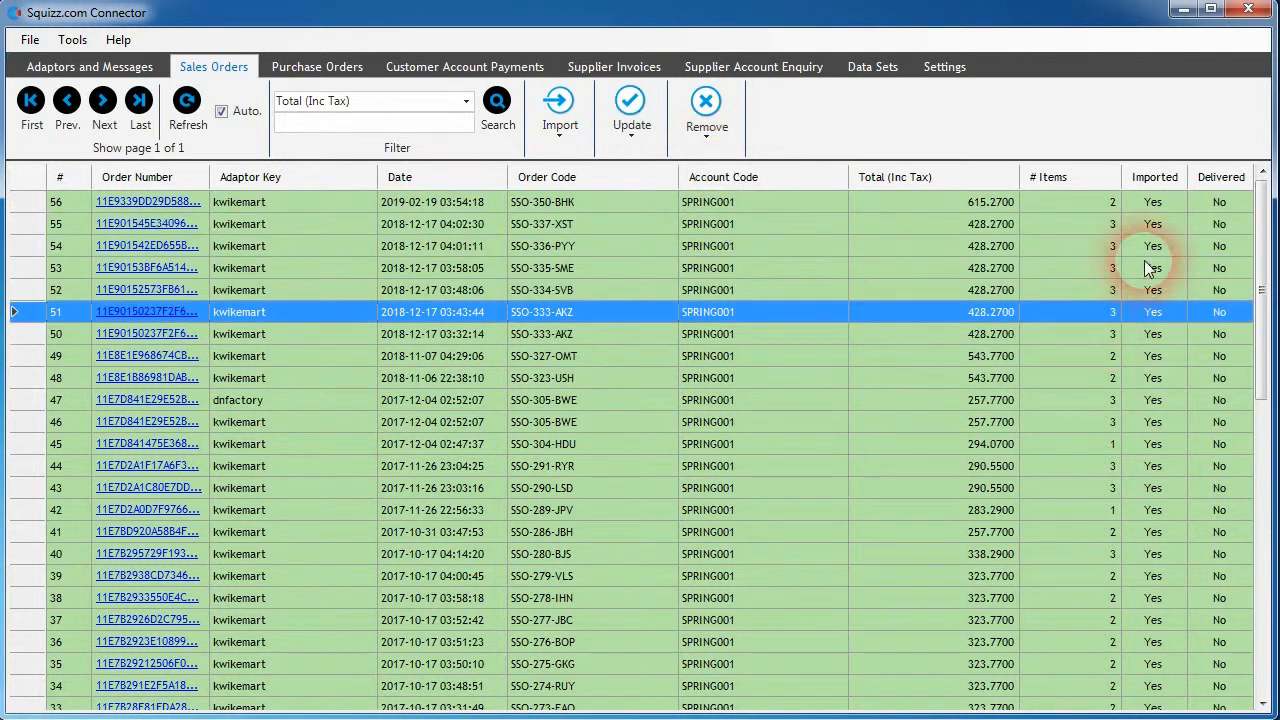
- Mark sales orders 55 through 51 as delivered
shift+click(756, 311)
click(631, 108)
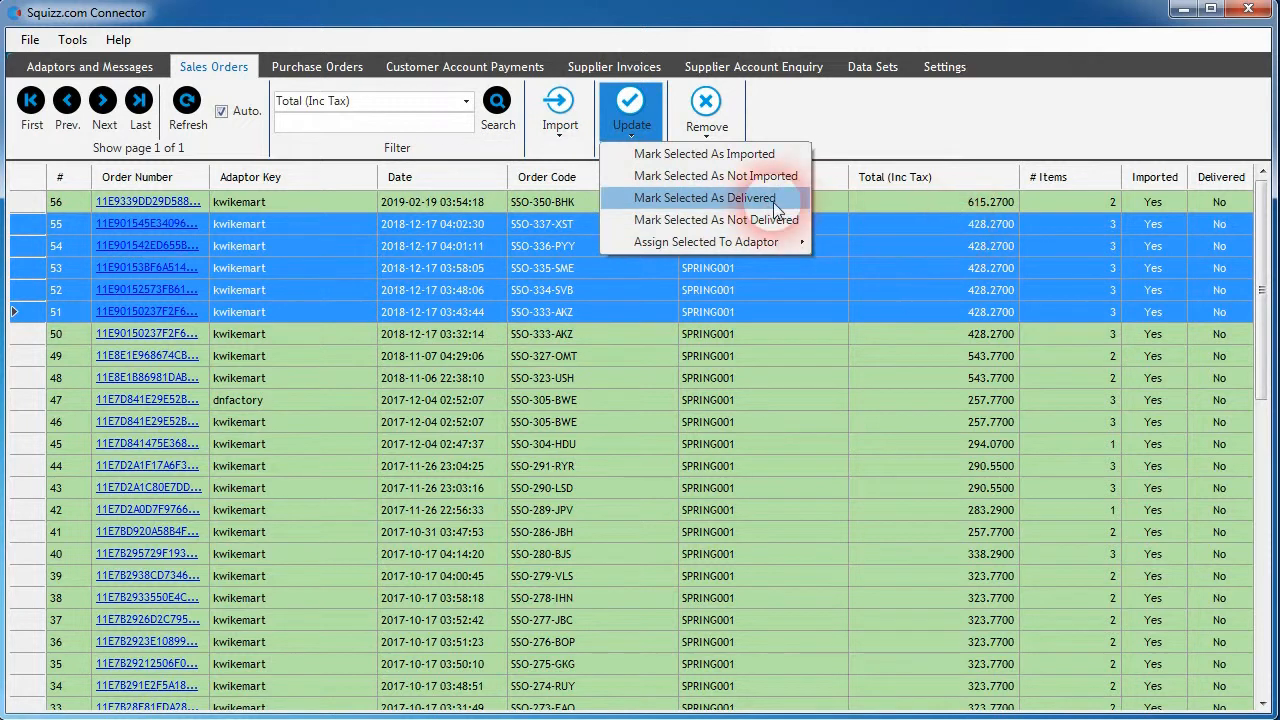
click(724, 200)
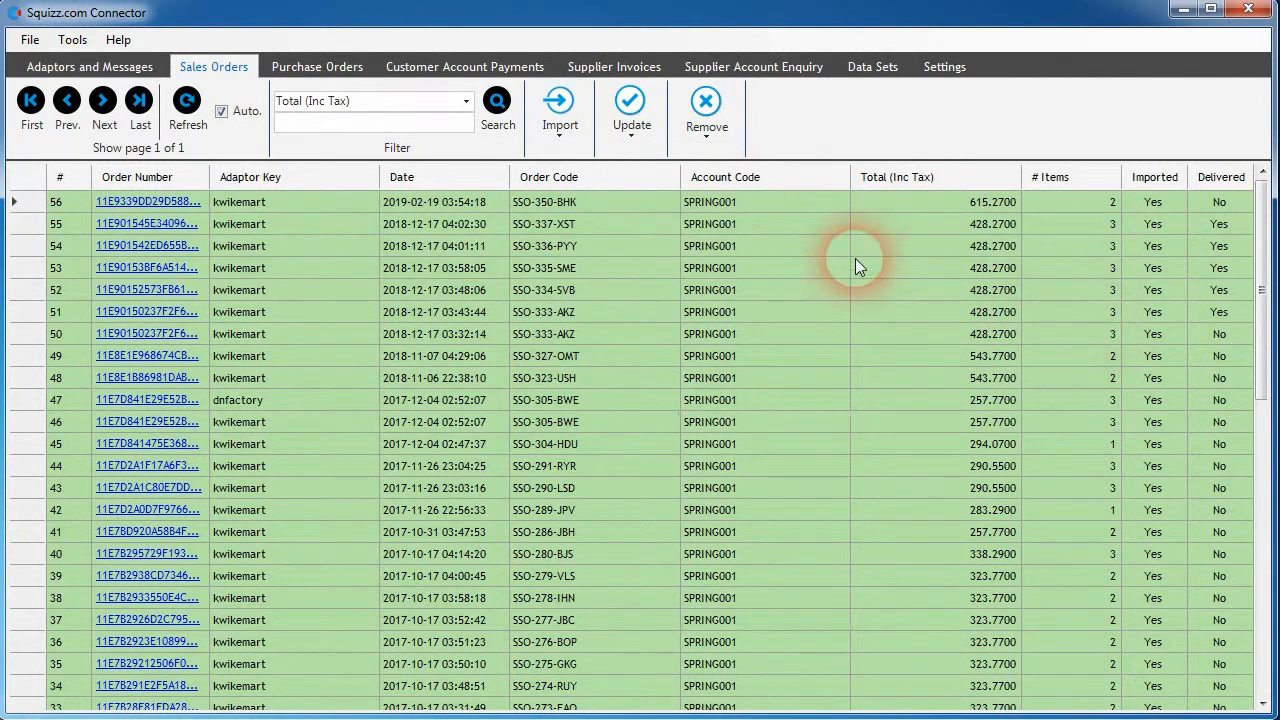
- Mark sales orders 55 through 51 as not delivered
click(831, 245)
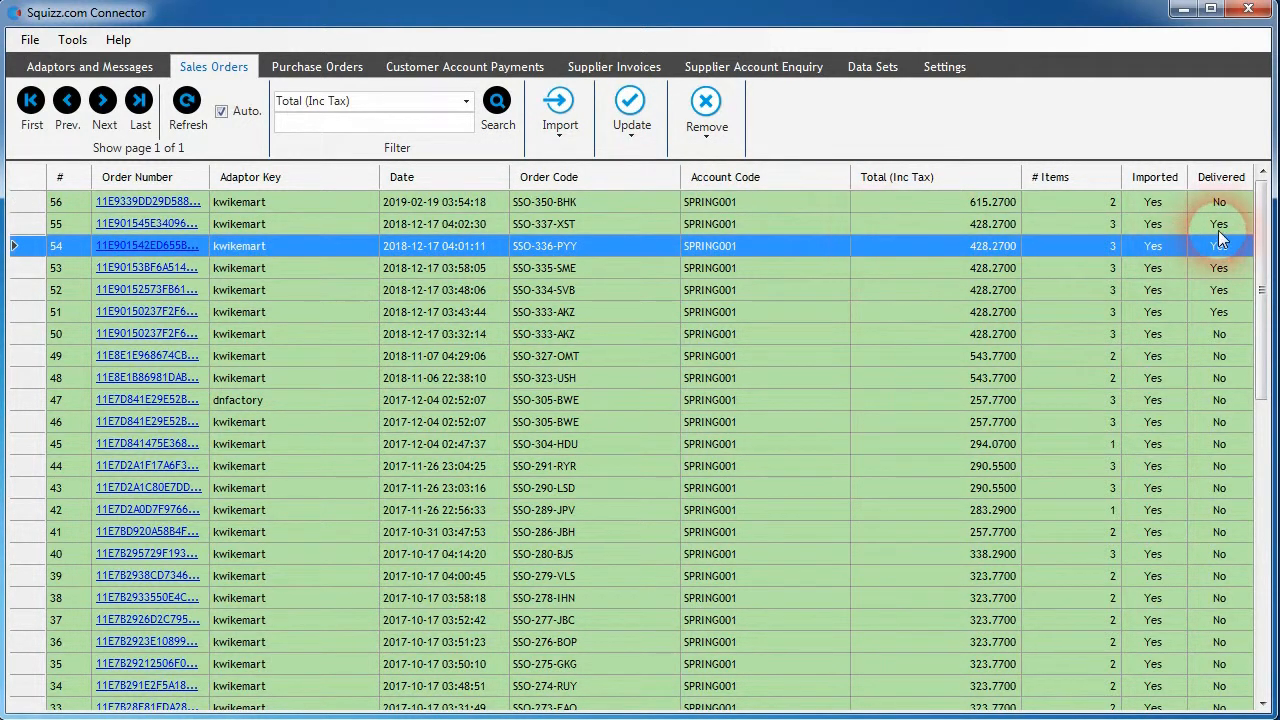
click(931, 229)
shift+click(910, 306)
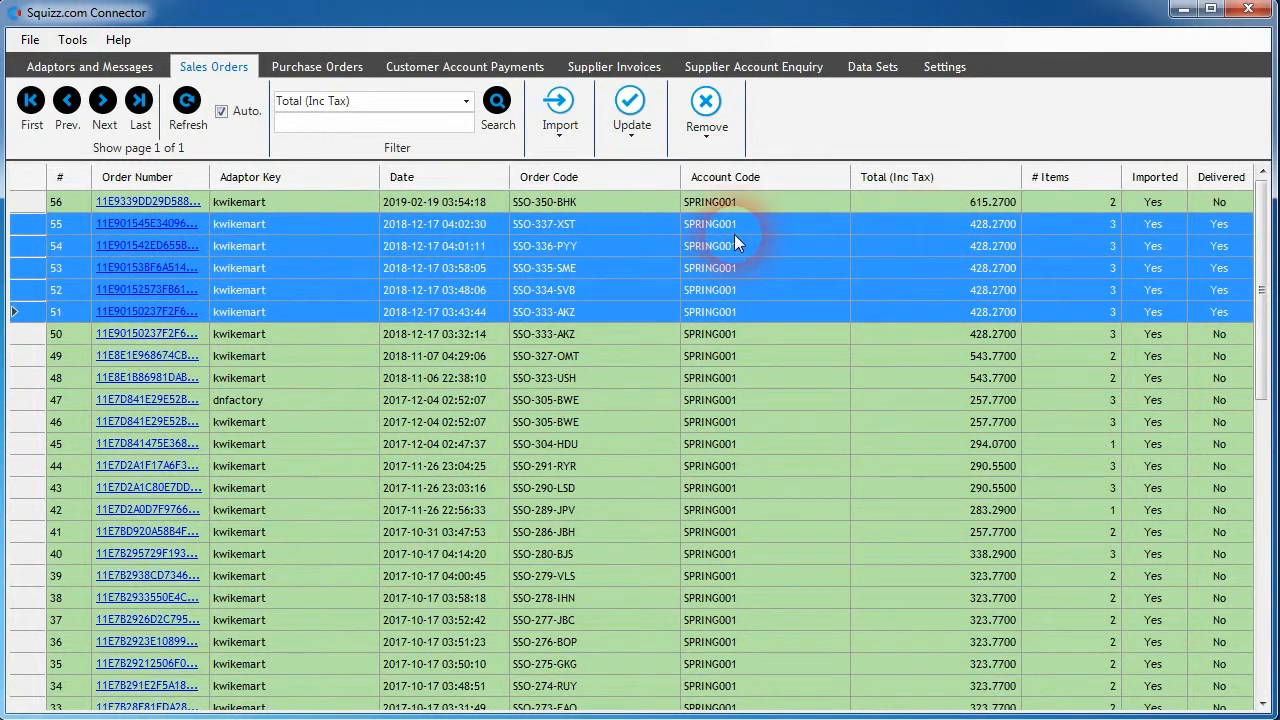
click(632, 118)
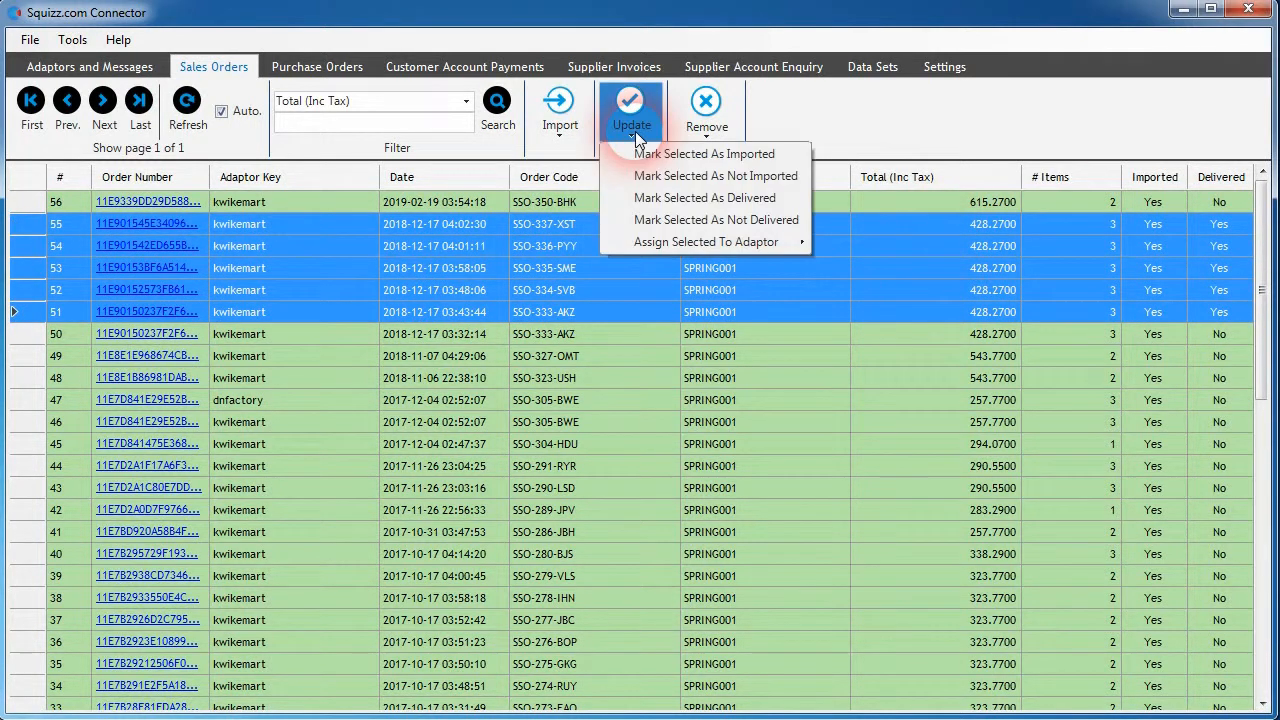
click(718, 220)
- Show the option for assigning selected sales orders to an adaptor and the options for removing selected or imported orders
click(638, 122)
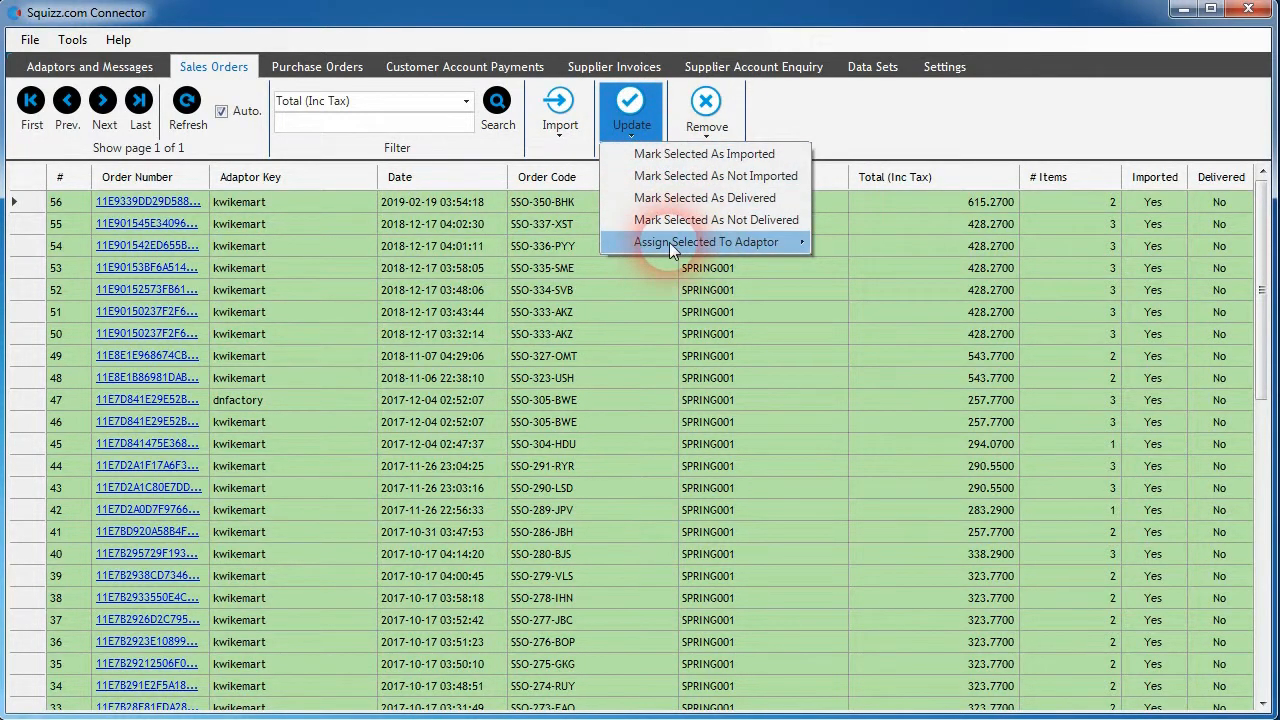
click(708, 120)
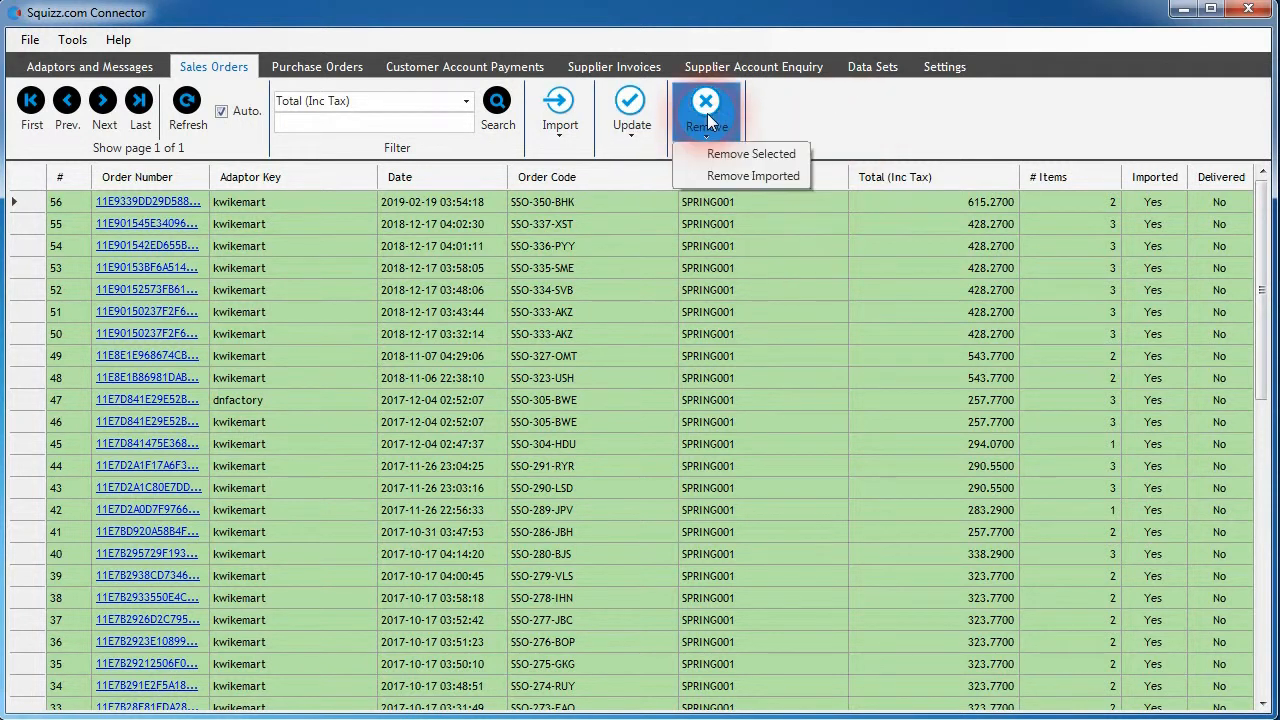
click(747, 247)
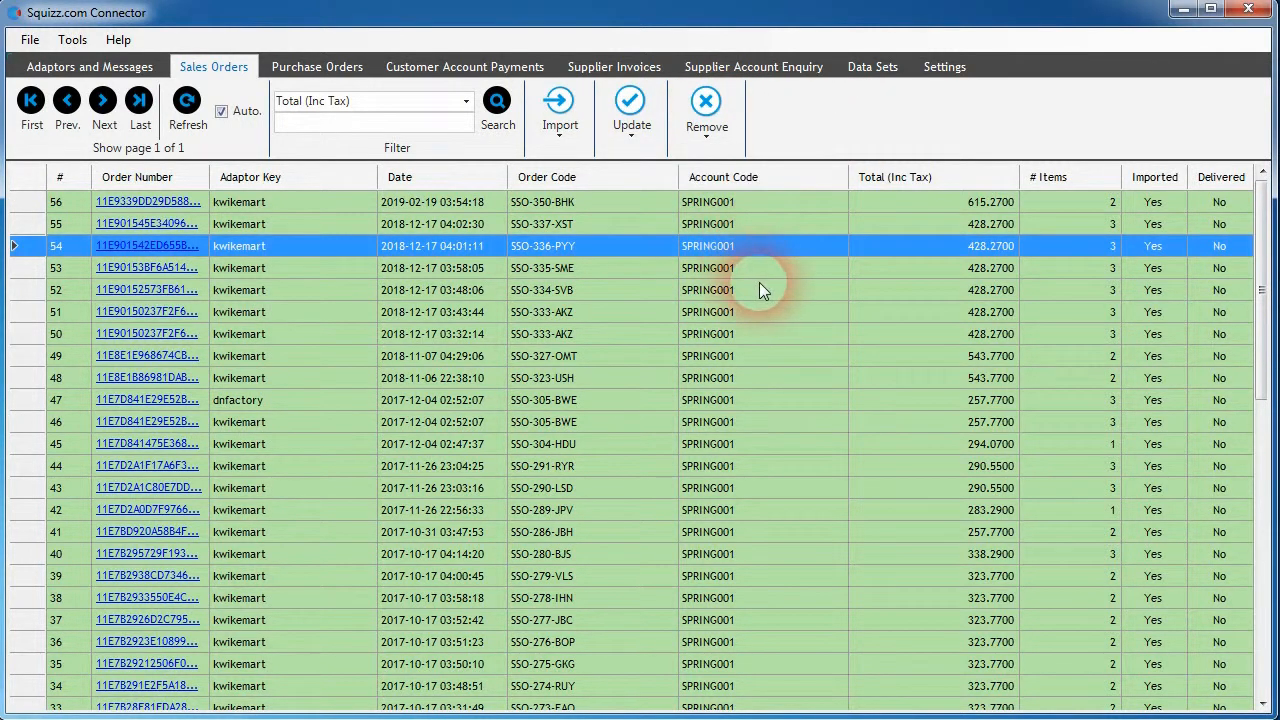
shift+click(759, 284)
click(705, 112)
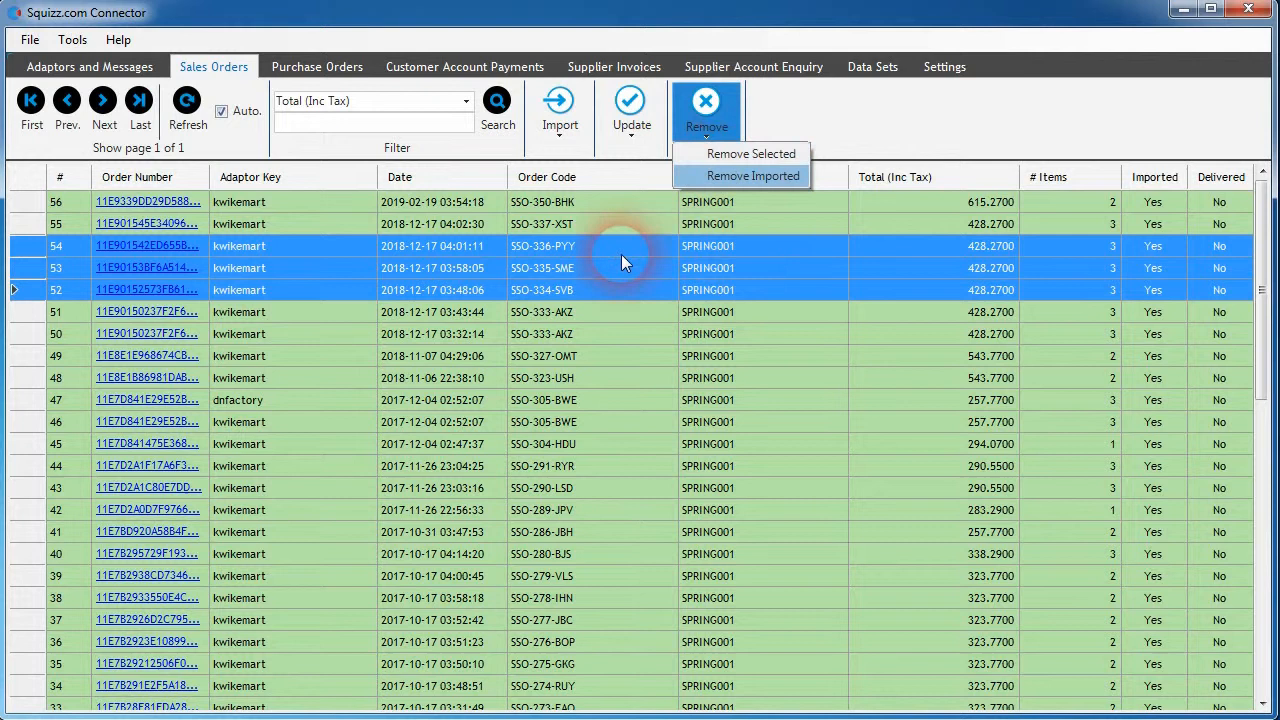
- Remove the selected sales orders 54 through 51 permanently from the connector
click(647, 343)
click(647, 249)
shift+click(652, 315)
click(706, 112)
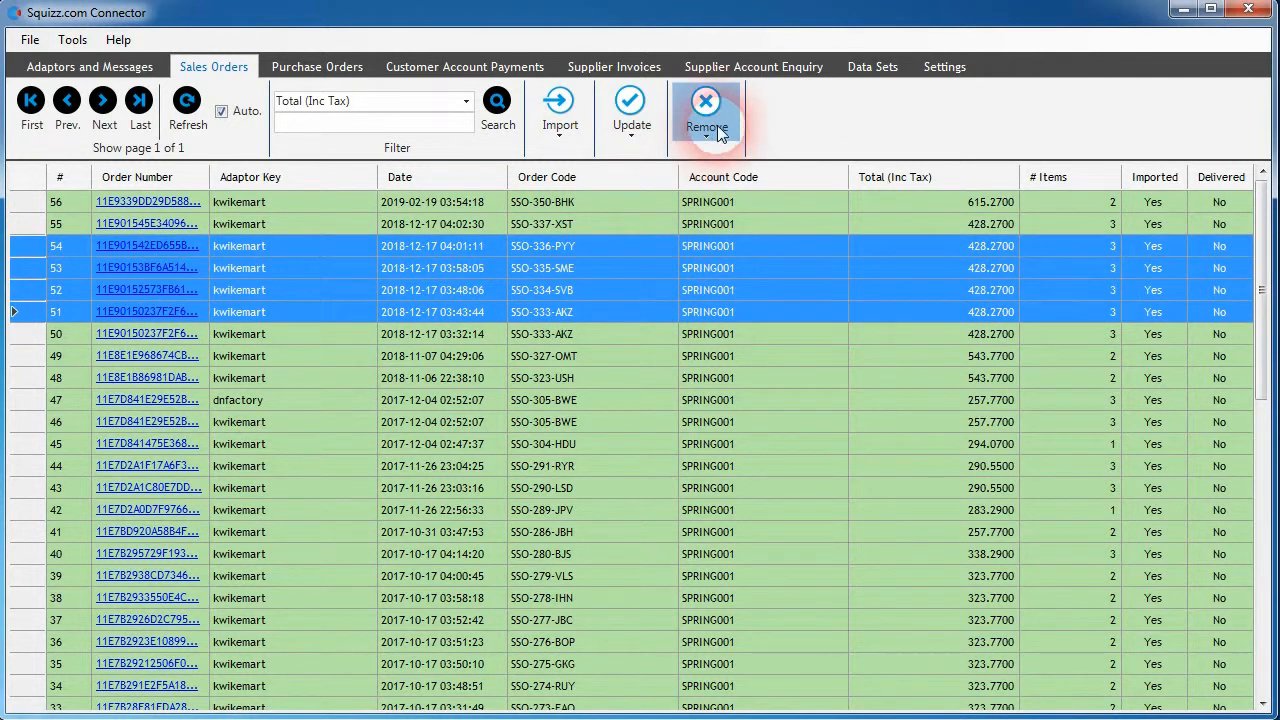
click(746, 154)
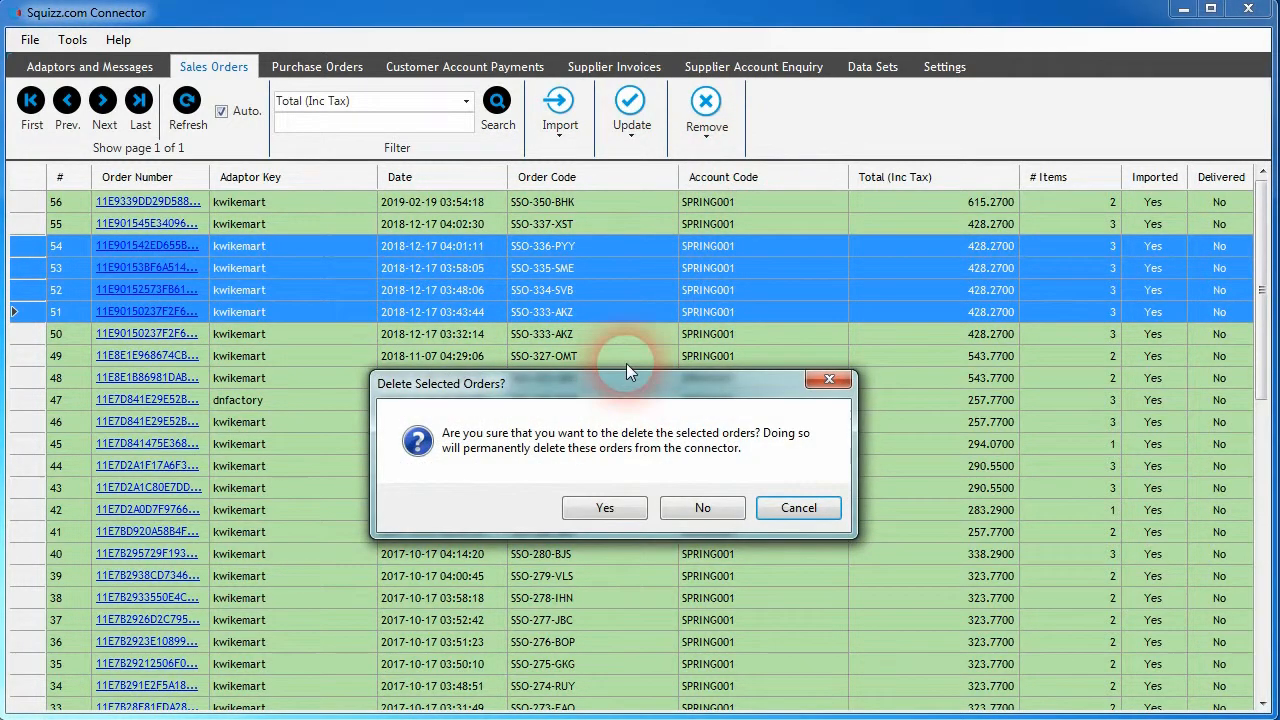
click(655, 339)
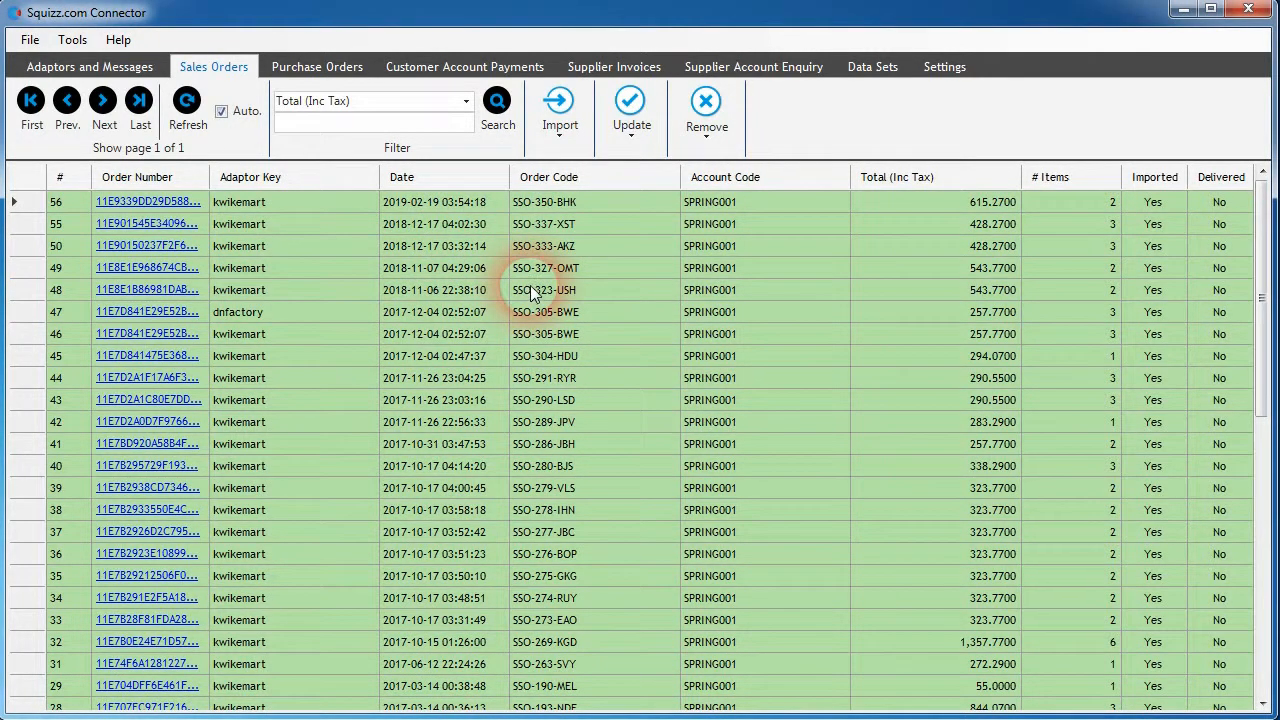
- Start removing all imported sales orders, read the deletion prompt and cancel the removal
drag(738, 249, 744, 321)
click(744, 321)
click(709, 112)
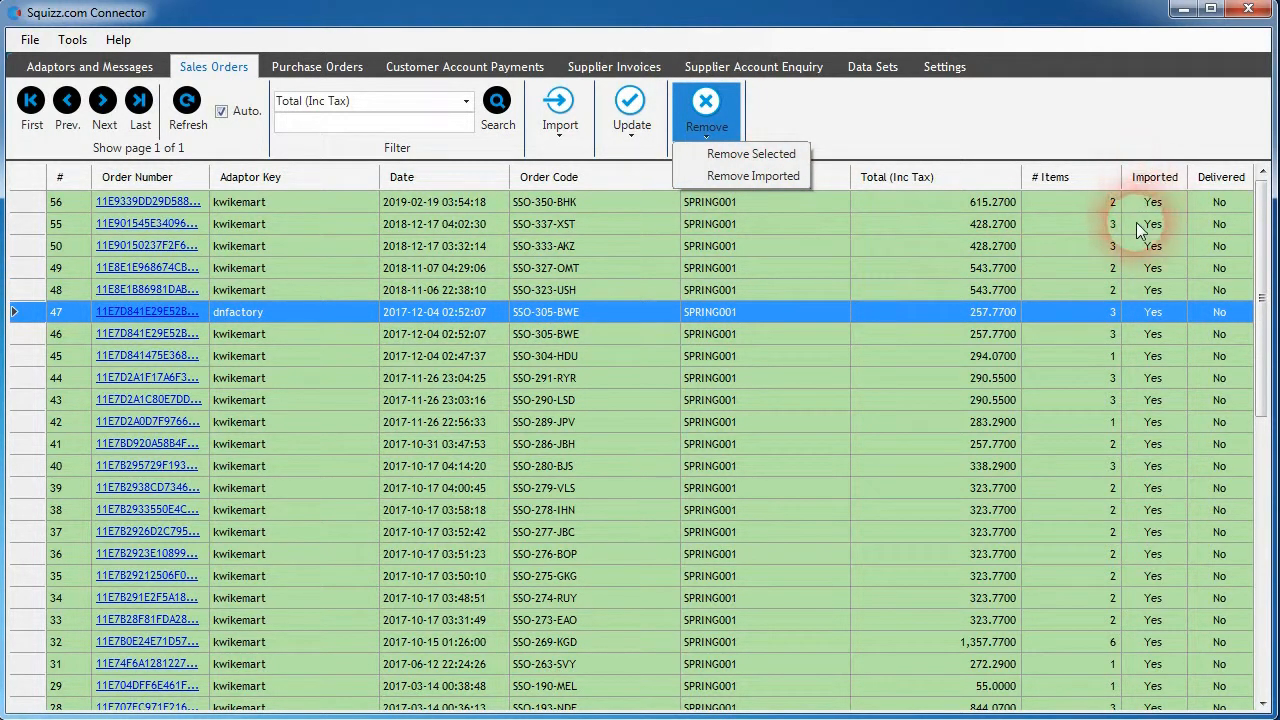
click(752, 176)
drag(700, 420, 734, 209)
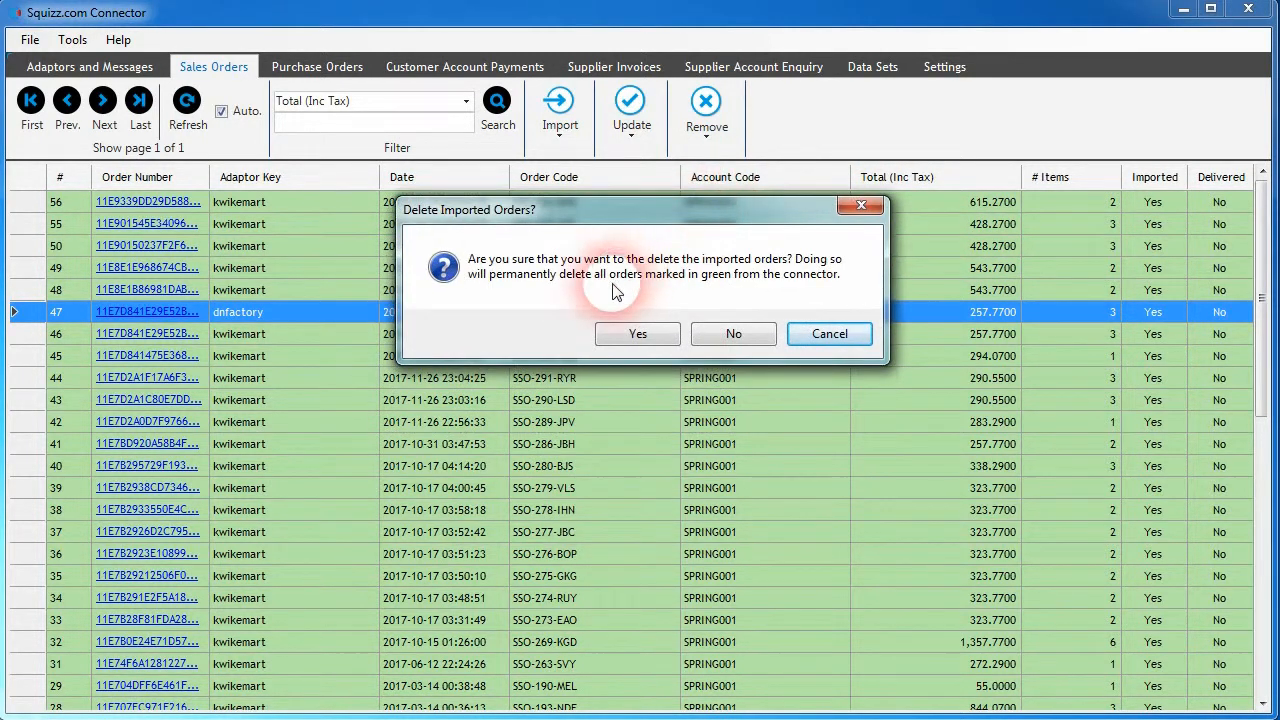
click(834, 334)
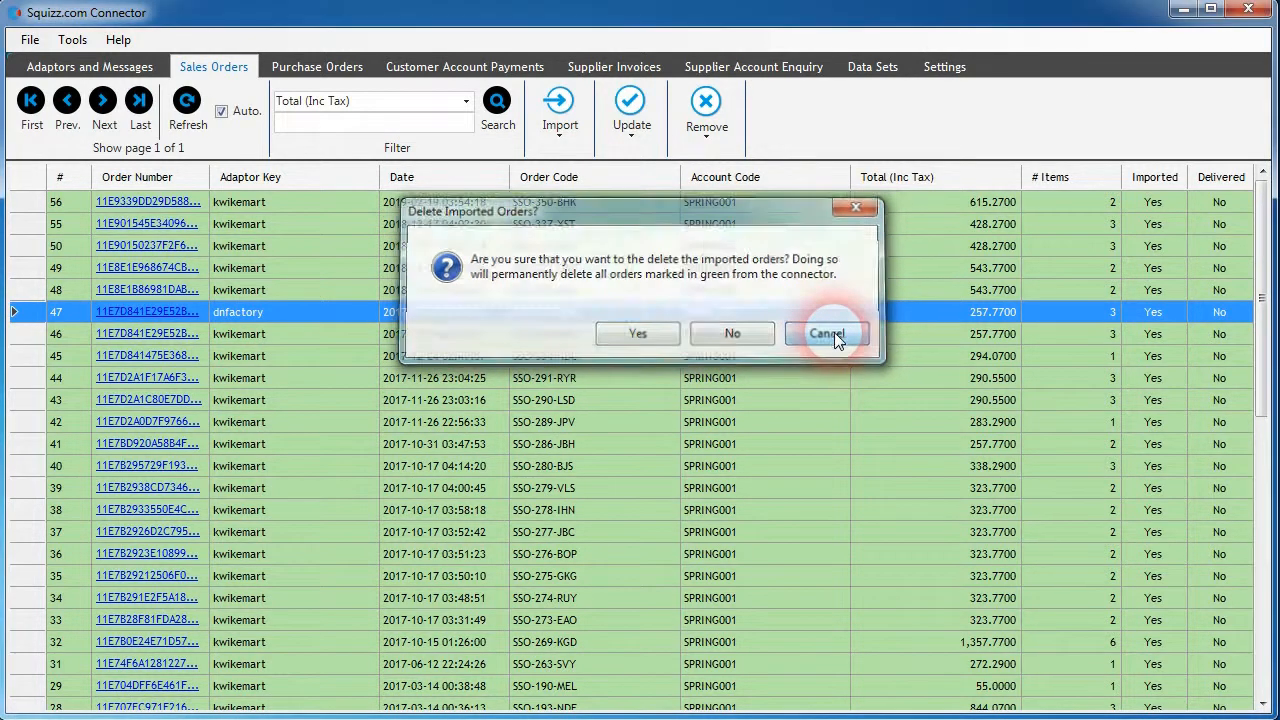
click(663, 260)
- Look over the import, update and remove options for purchase orders, customer account payments and supplier invoices
click(306, 67)
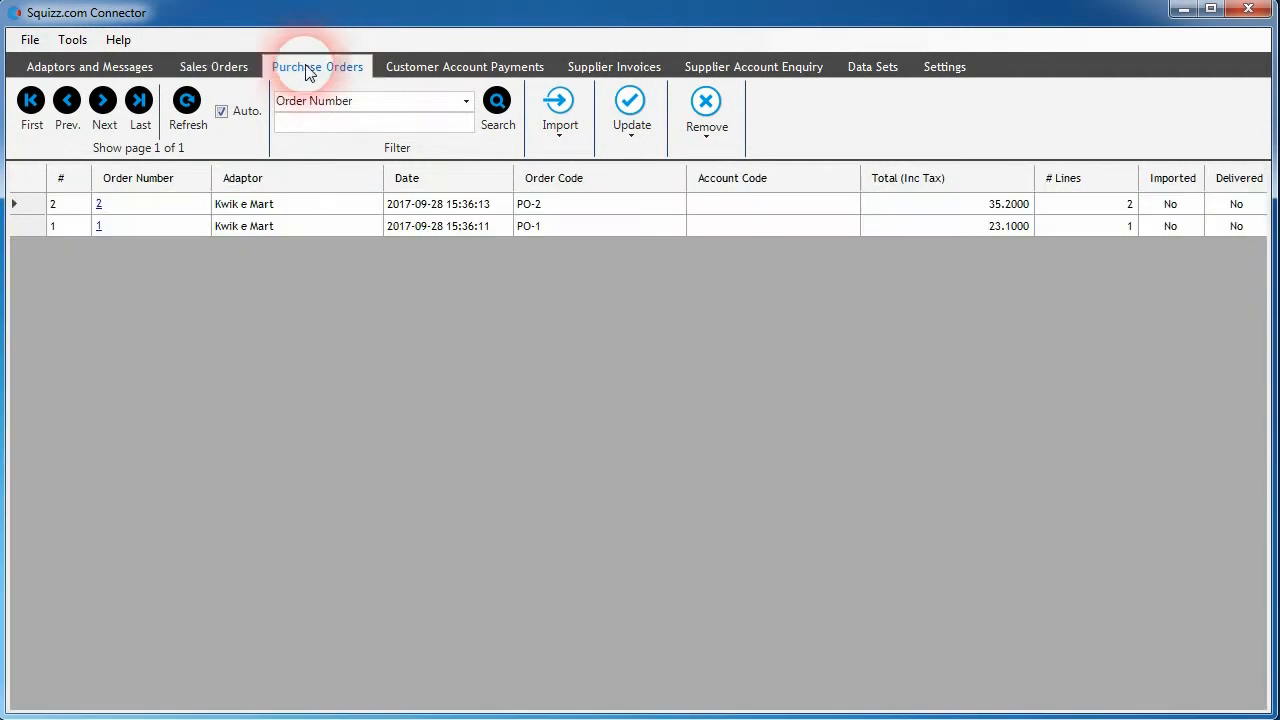
click(559, 106)
click(706, 110)
click(445, 62)
click(577, 112)
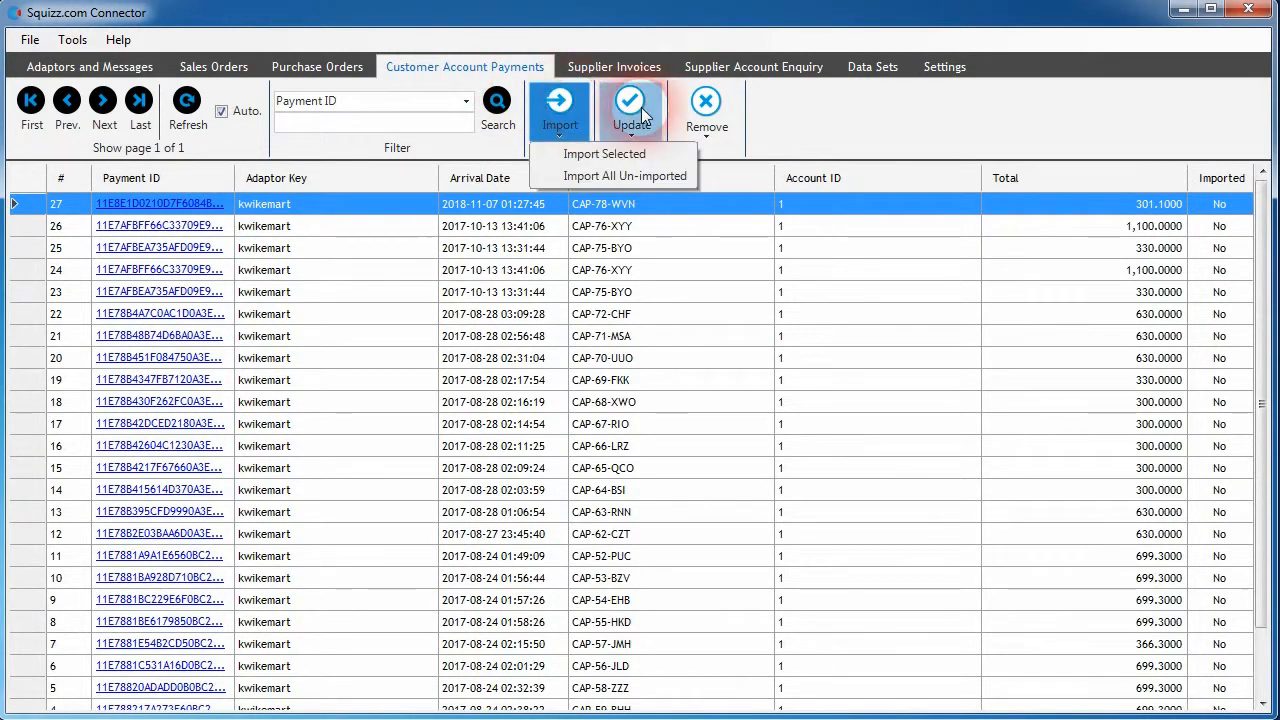
click(614, 66)
click(561, 110)
click(636, 110)
click(706, 110)
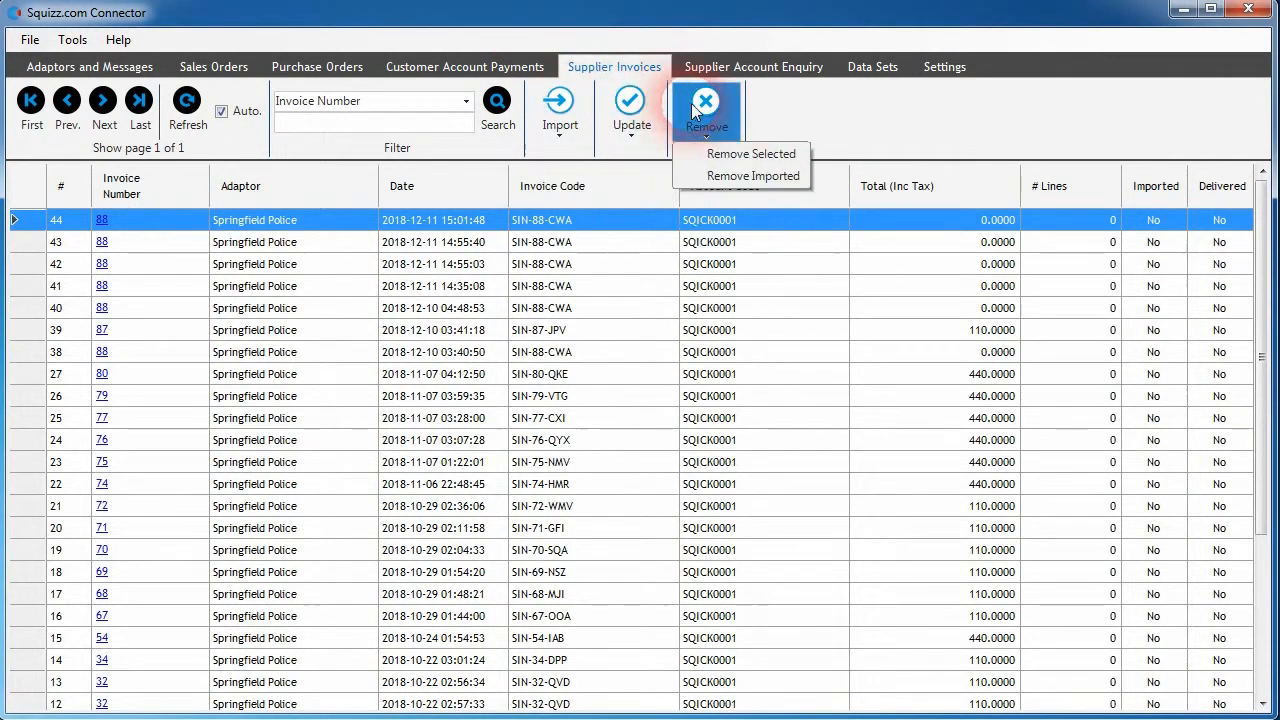
- Look over the purchase order search fields for supplier account enquiries
click(488, 252)
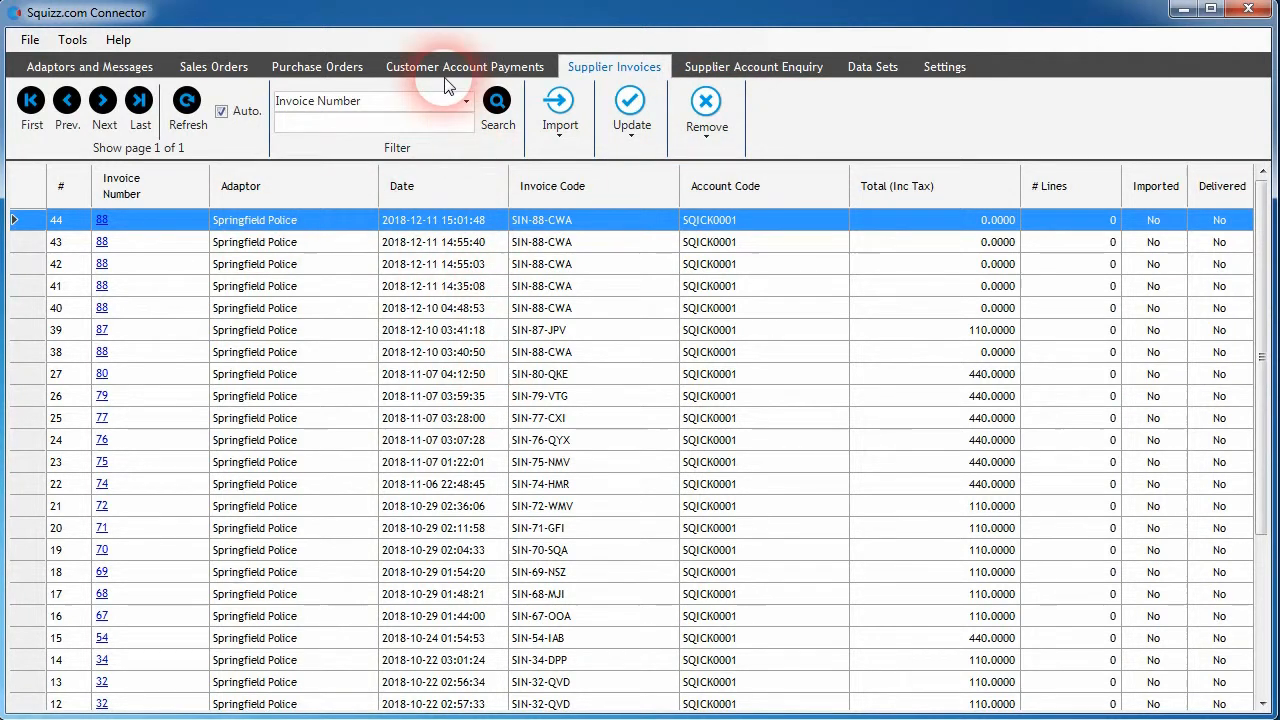
click(210, 66)
click(692, 70)
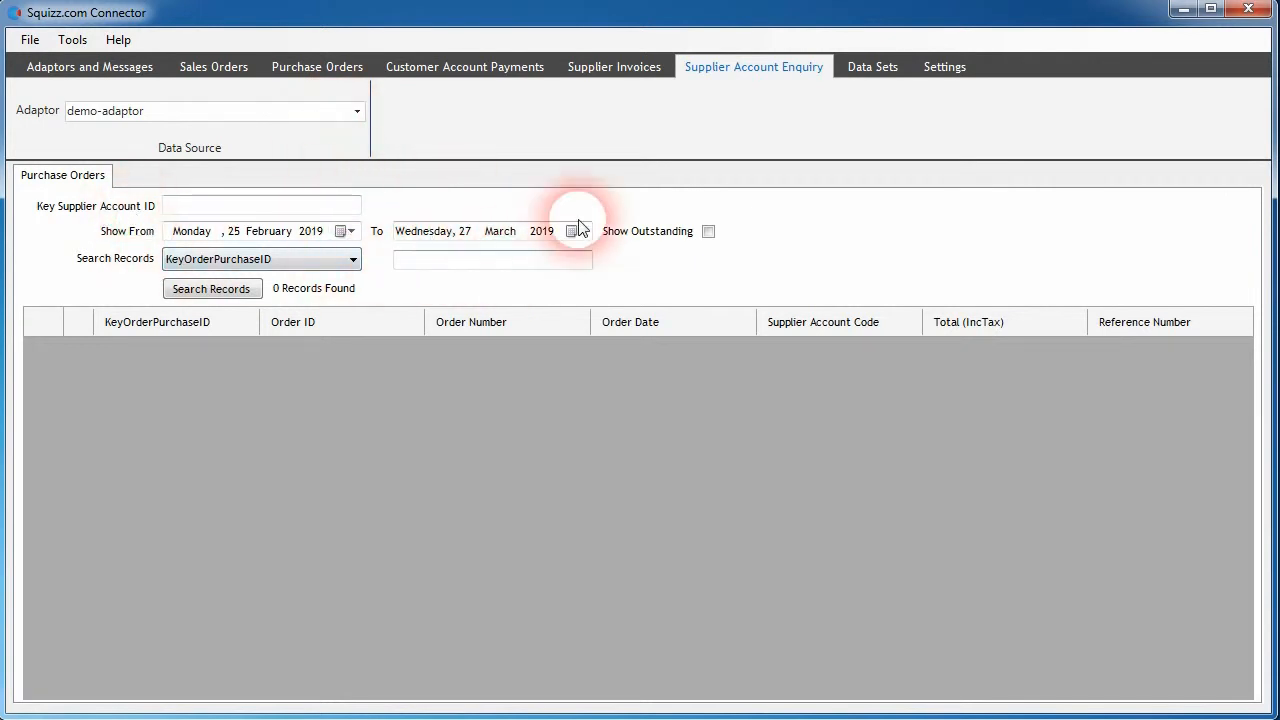
- View the save dialog for creating a new data set and the file dialog for adding an existing one, cancelling both
click(874, 67)
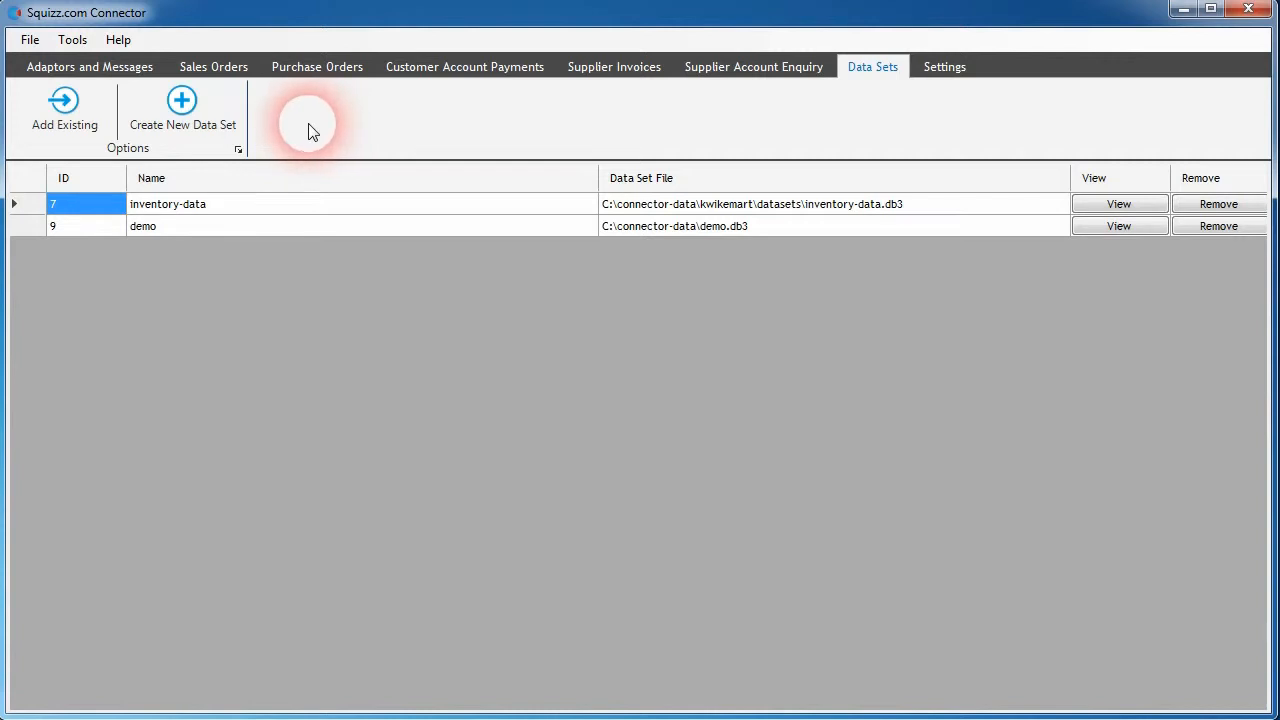
click(190, 126)
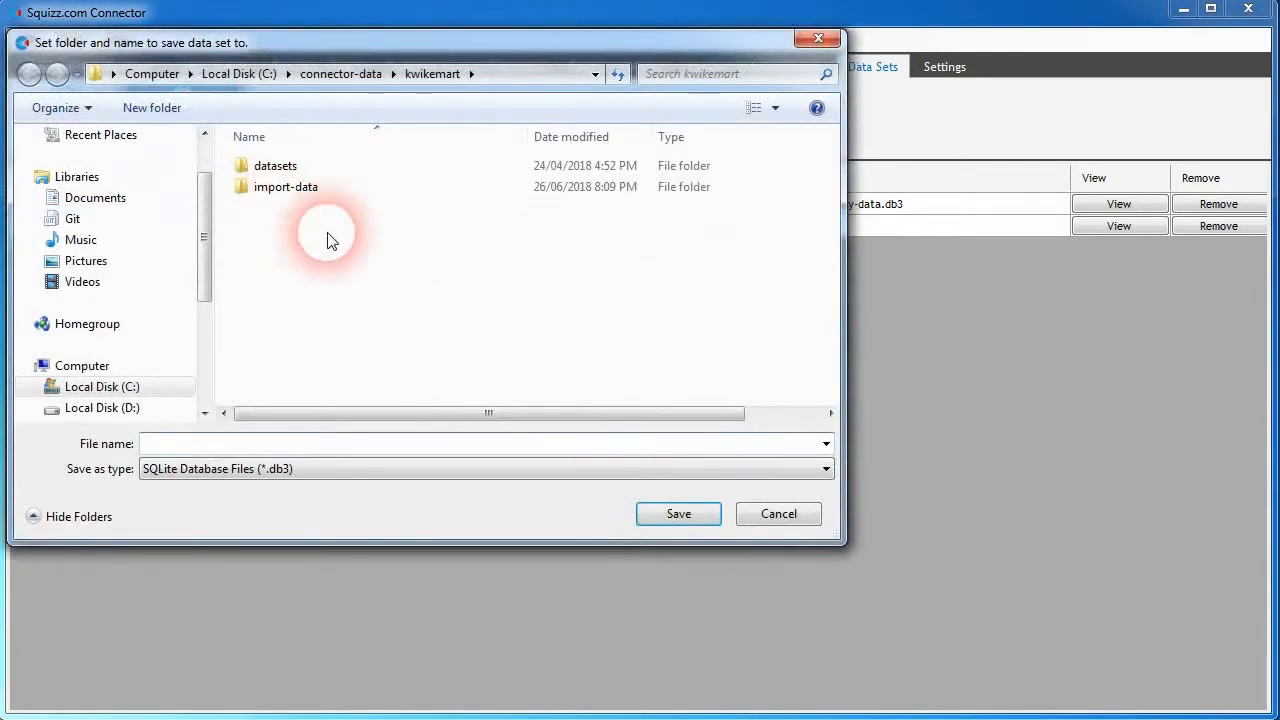
click(768, 516)
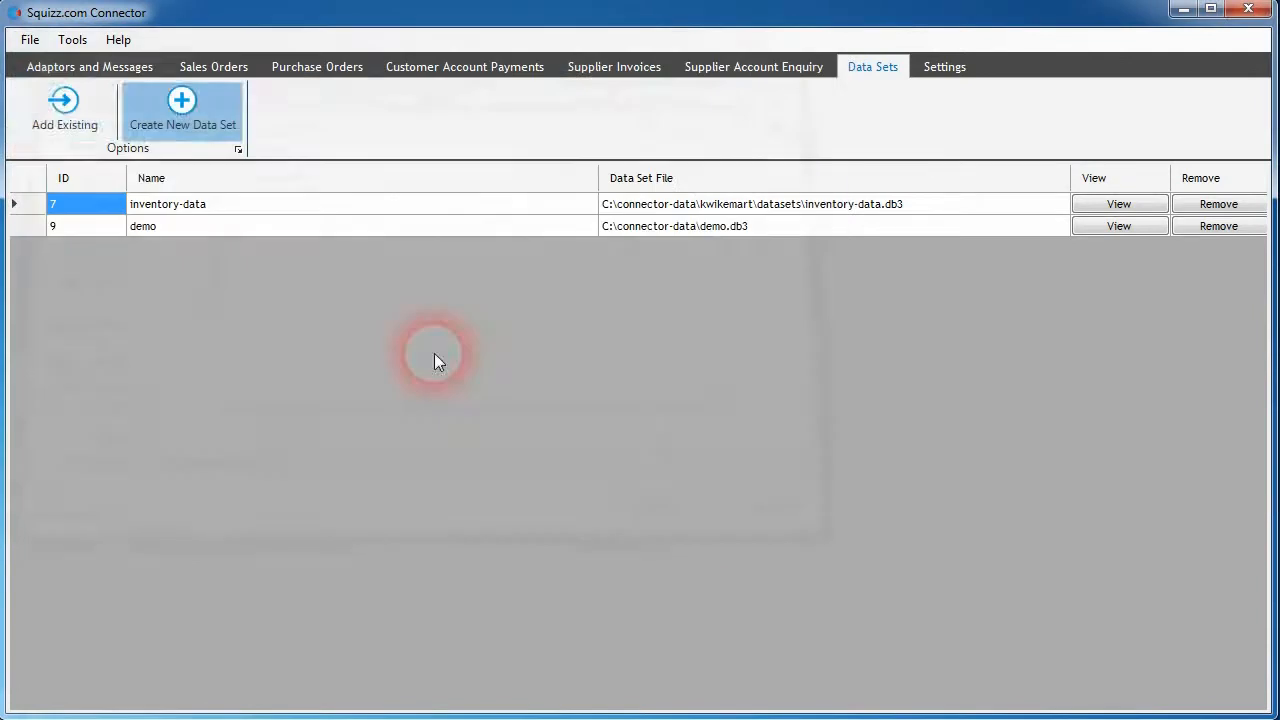
click(57, 112)
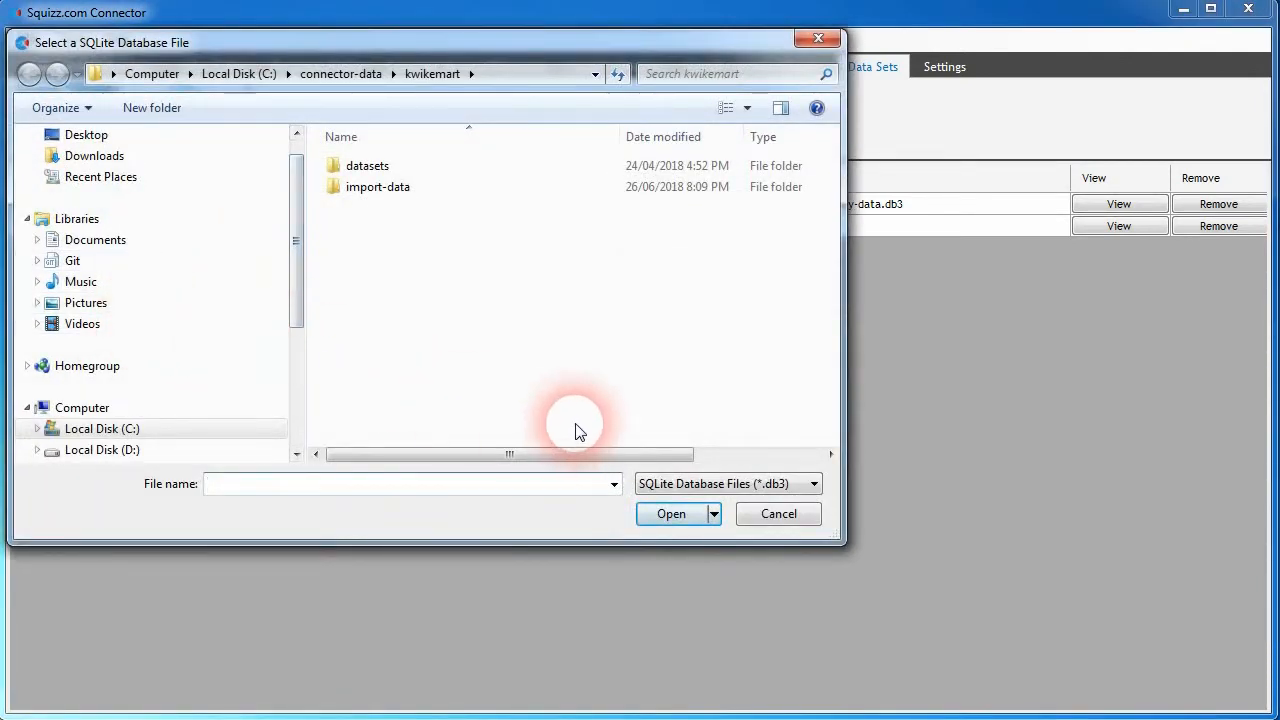
click(778, 513)
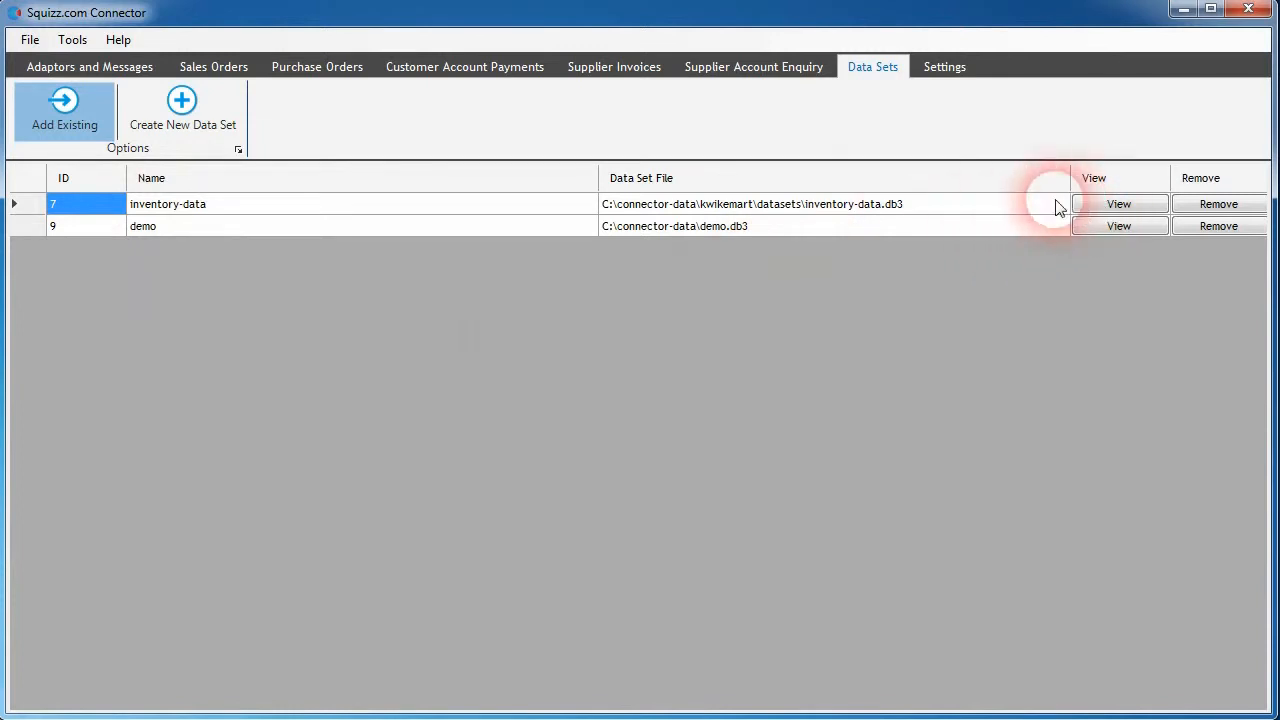
- Review the connector's general and incoming connection settings and its email notification settings
click(947, 70)
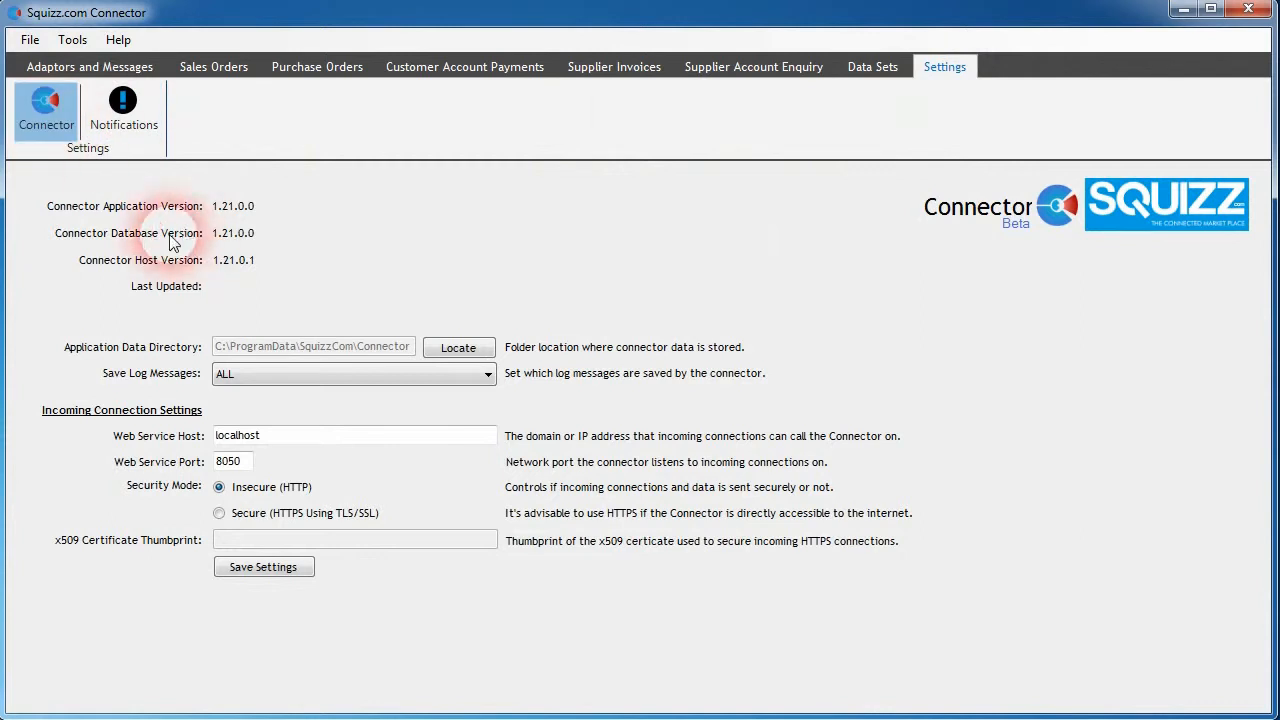
click(128, 122)
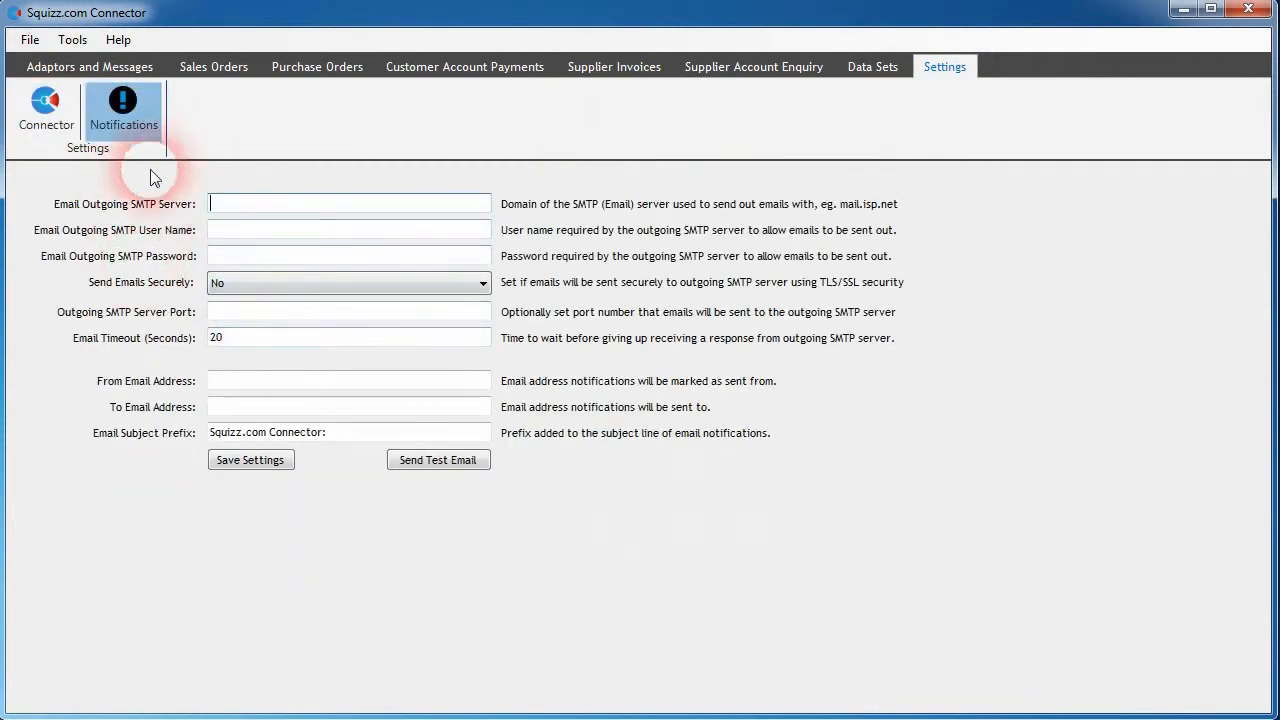
click(46, 112)
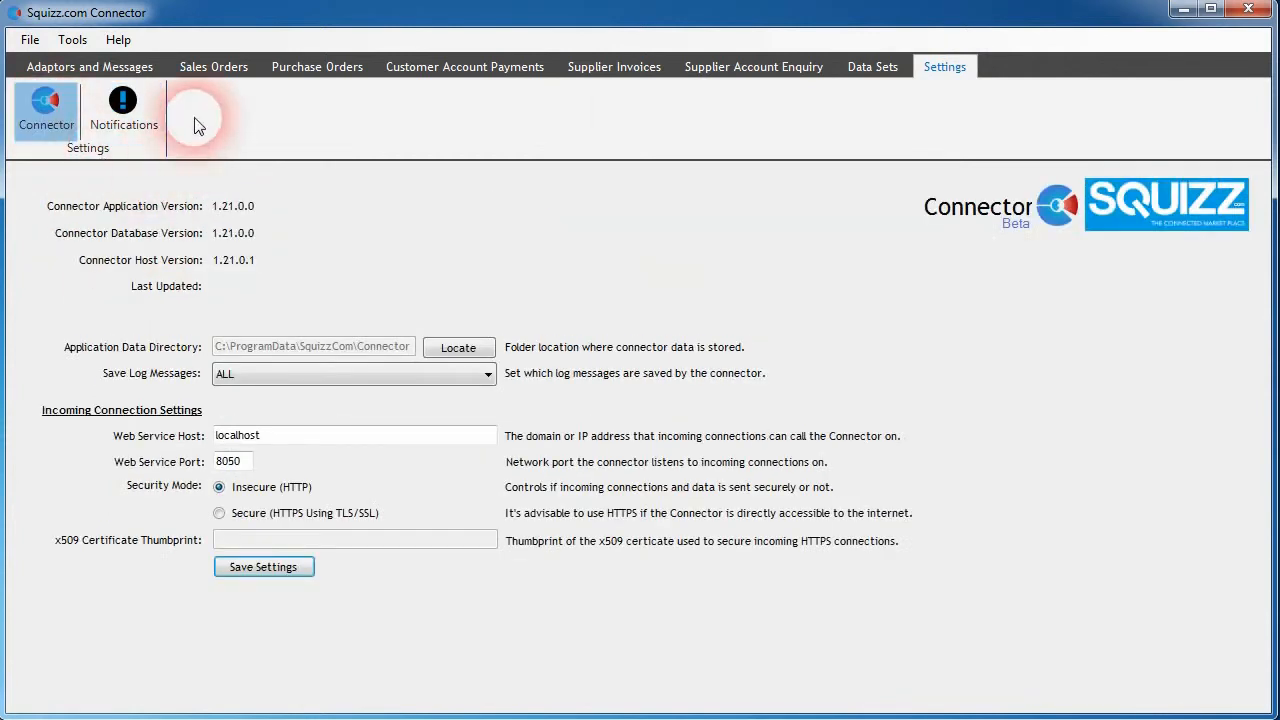
- Revisit the adaptor list, sales orders, supplier account enquiry and data sets
click(200, 67)
click(110, 66)
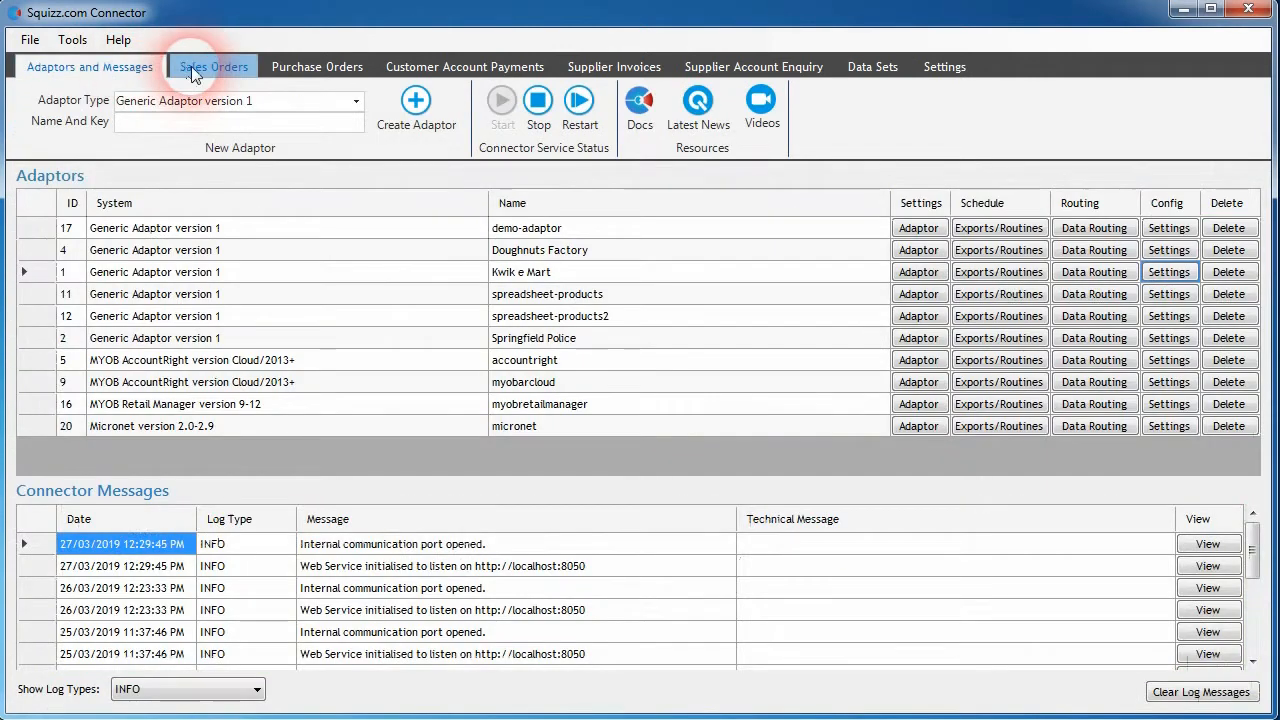
click(200, 66)
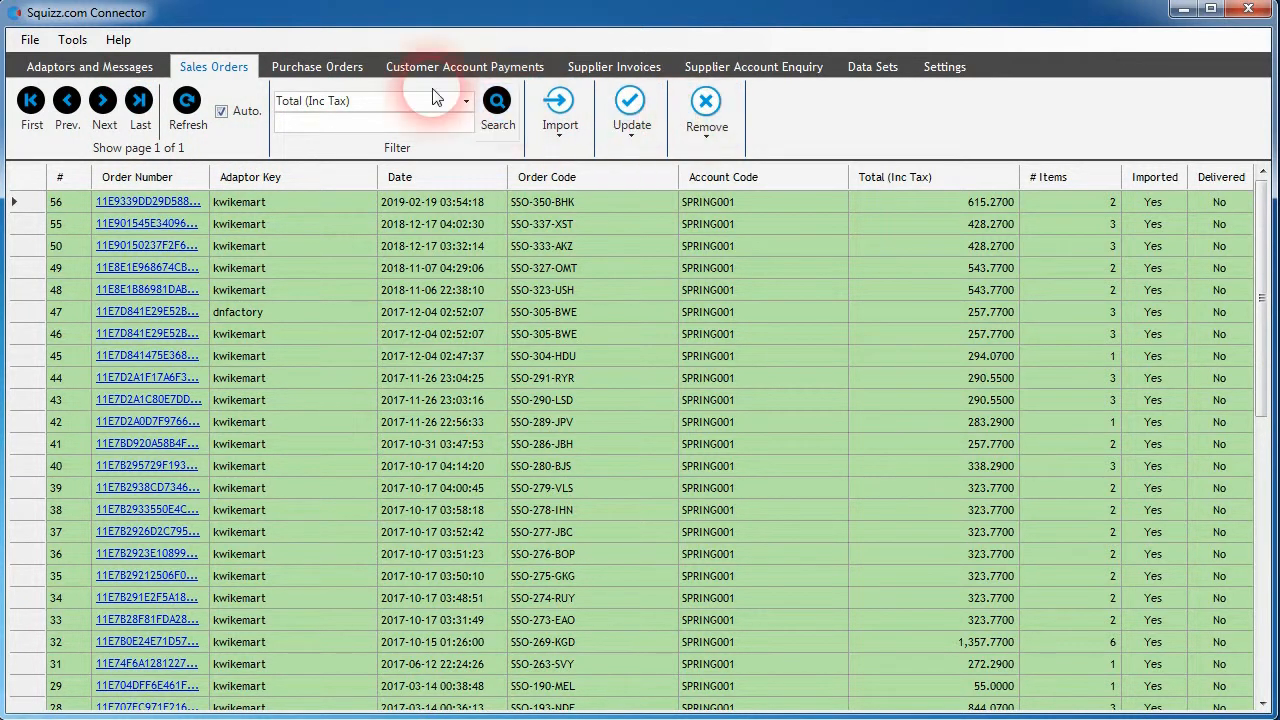
click(758, 66)
click(872, 70)
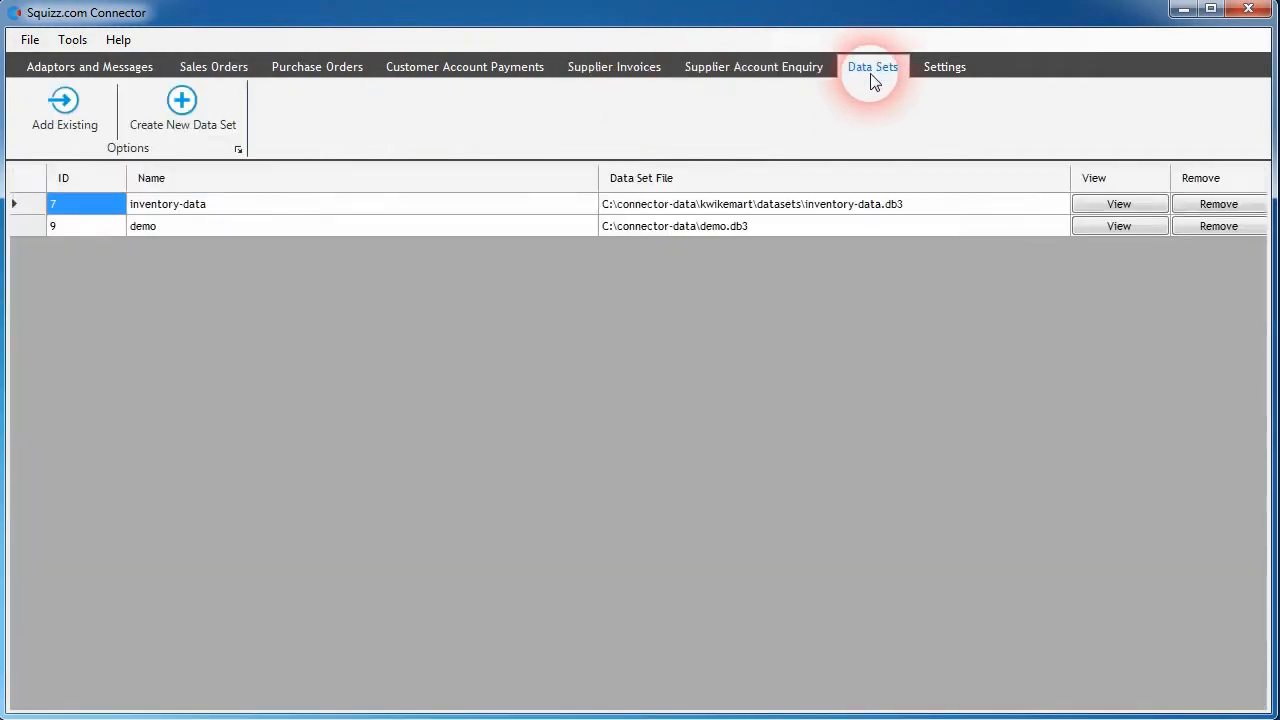
- Examine the adaptor keys of the sales orders and find the Kwik e Mart and myobretailmanager adaptors in the adaptor list
click(214, 66)
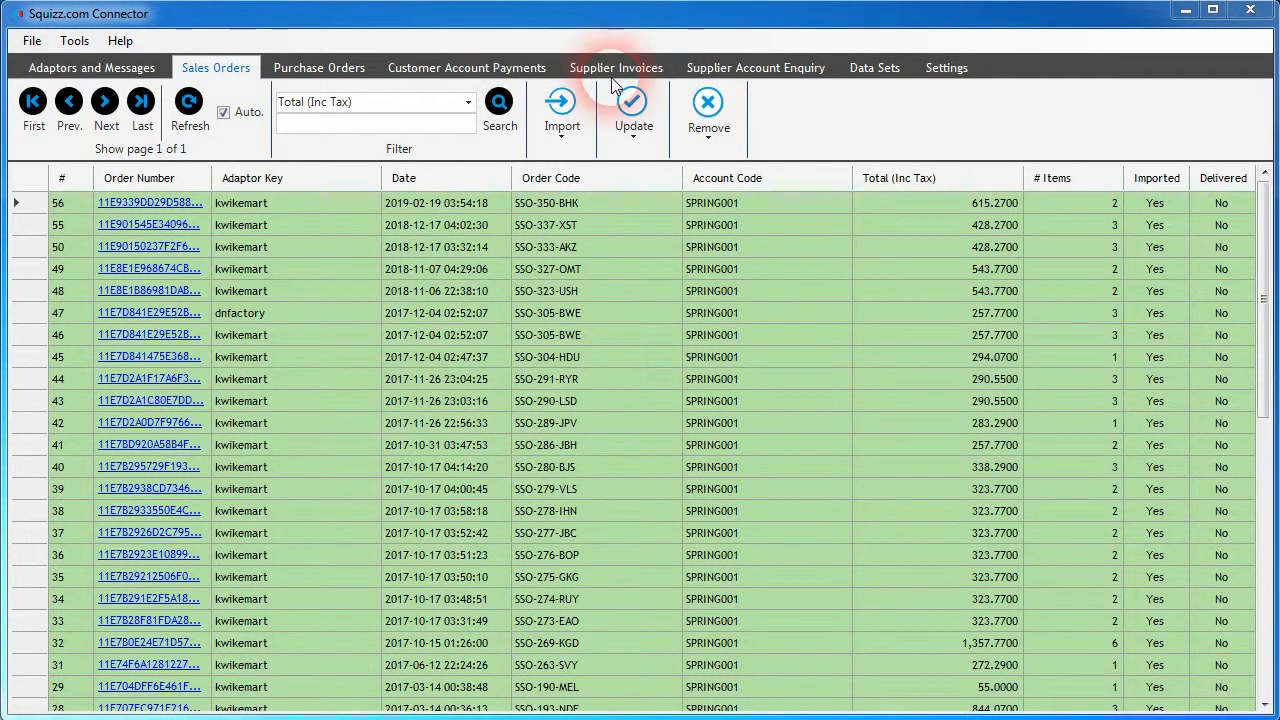
click(410, 269)
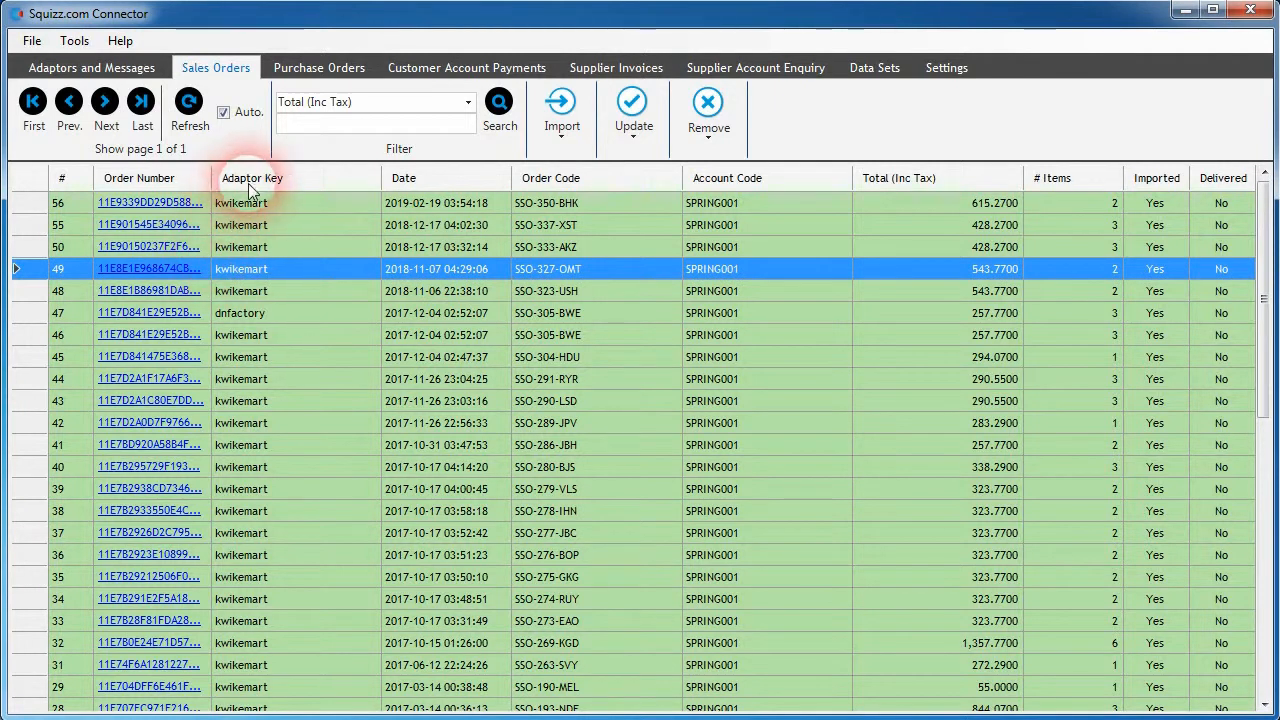
click(435, 247)
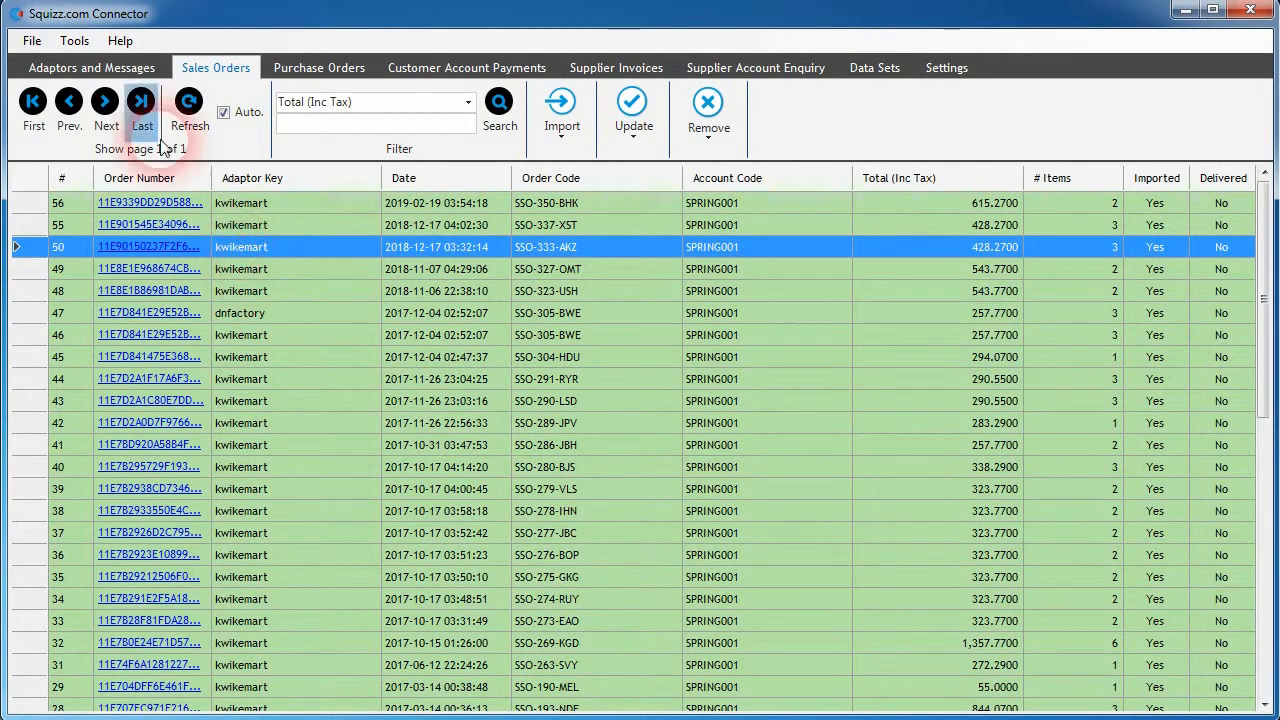
click(100, 67)
click(560, 279)
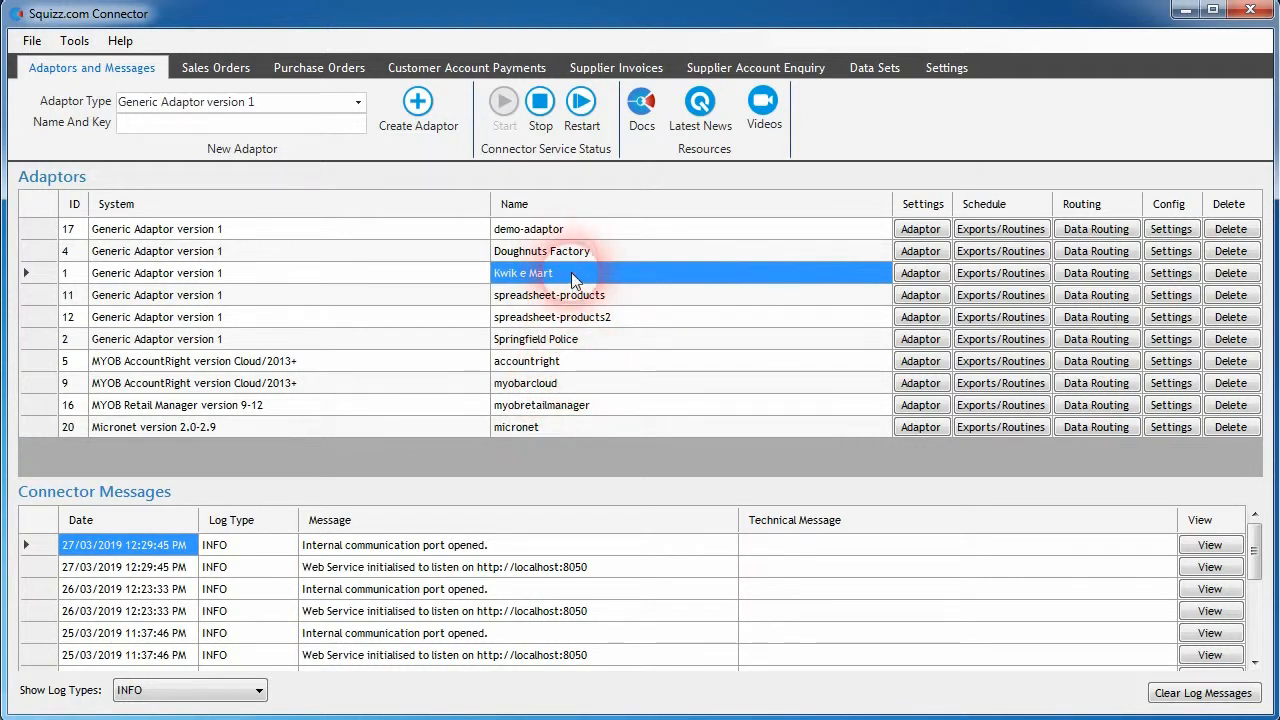
click(573, 410)
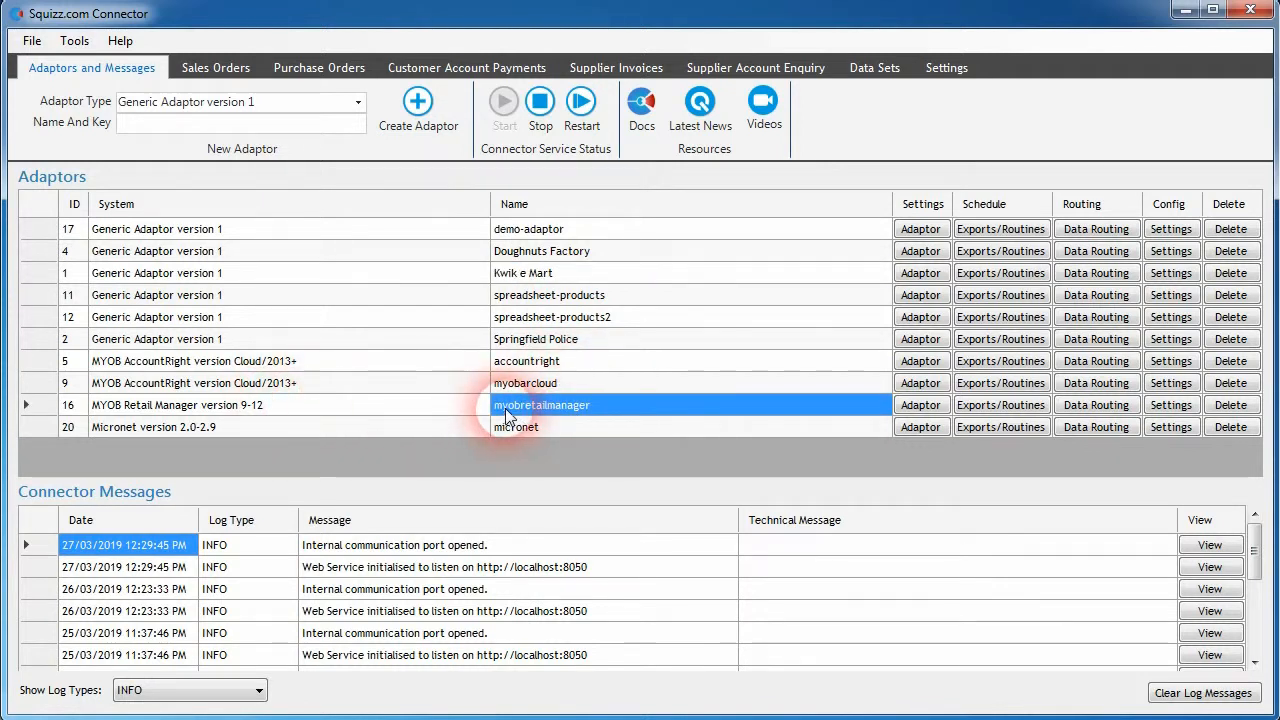
- Assign sales orders 55, 50 and 49 to the myobretailmanager adaptor
click(208, 67)
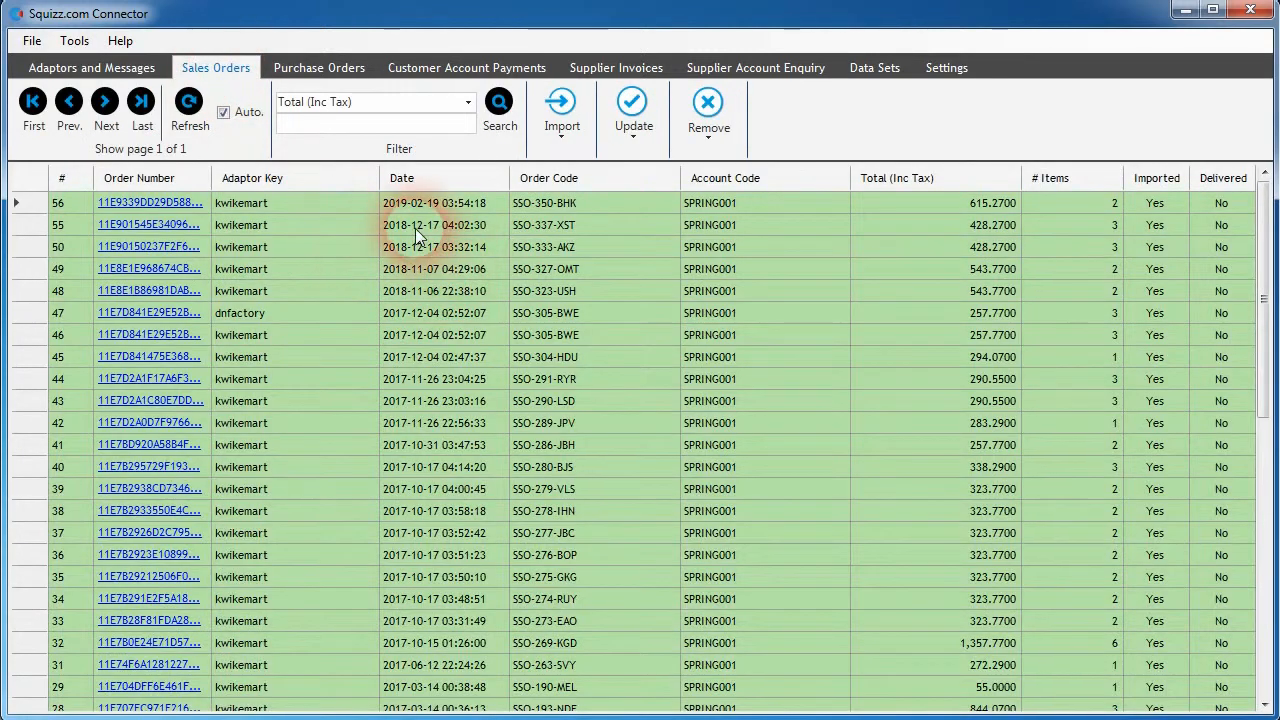
click(415, 228)
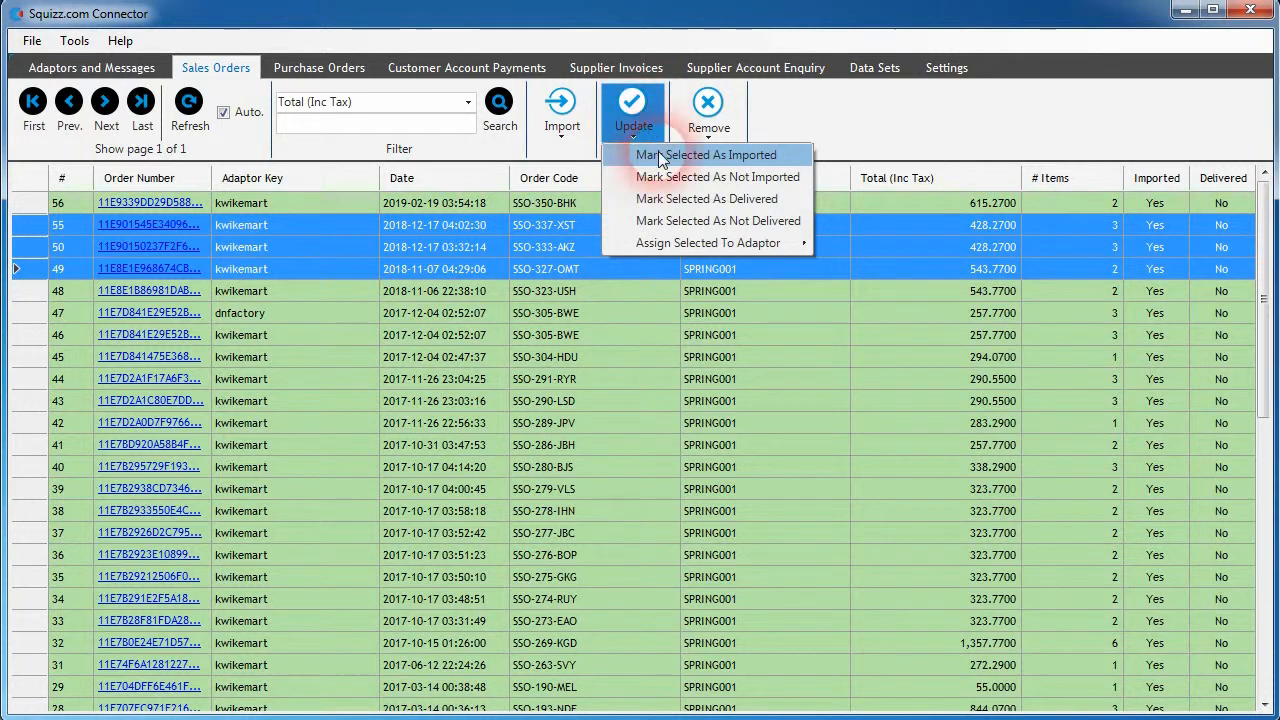
click(663, 248)
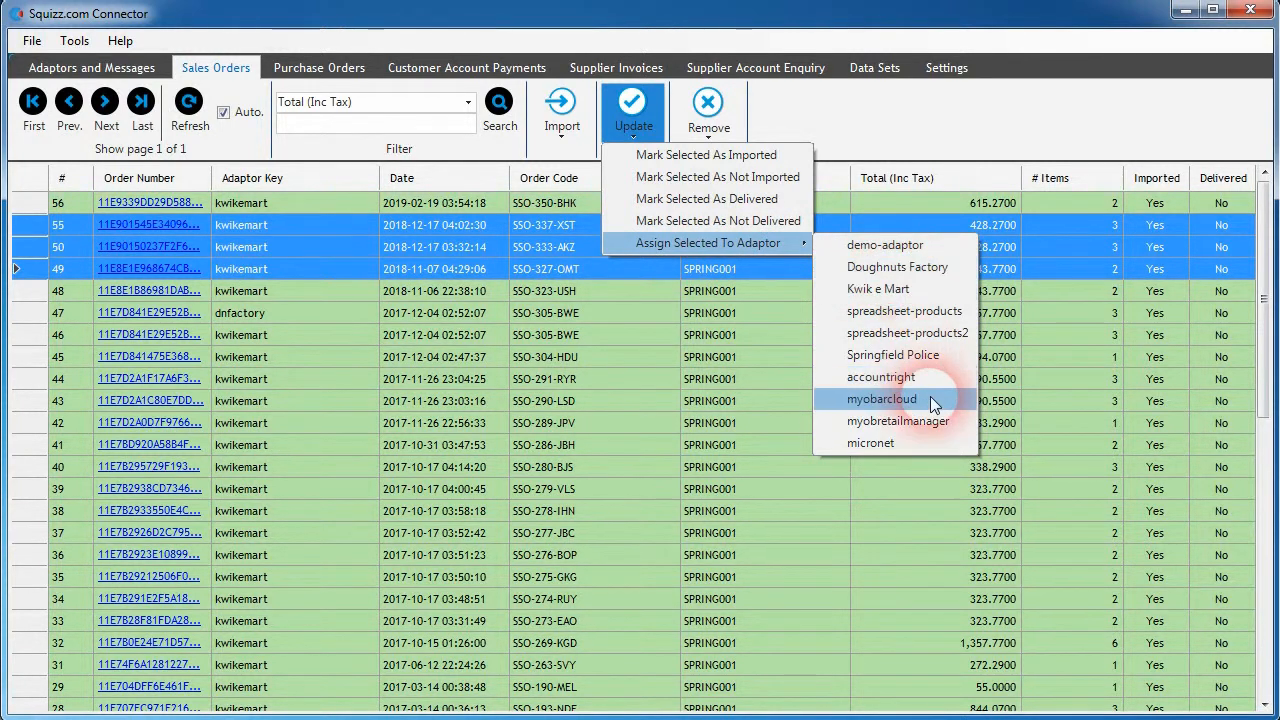
click(904, 422)
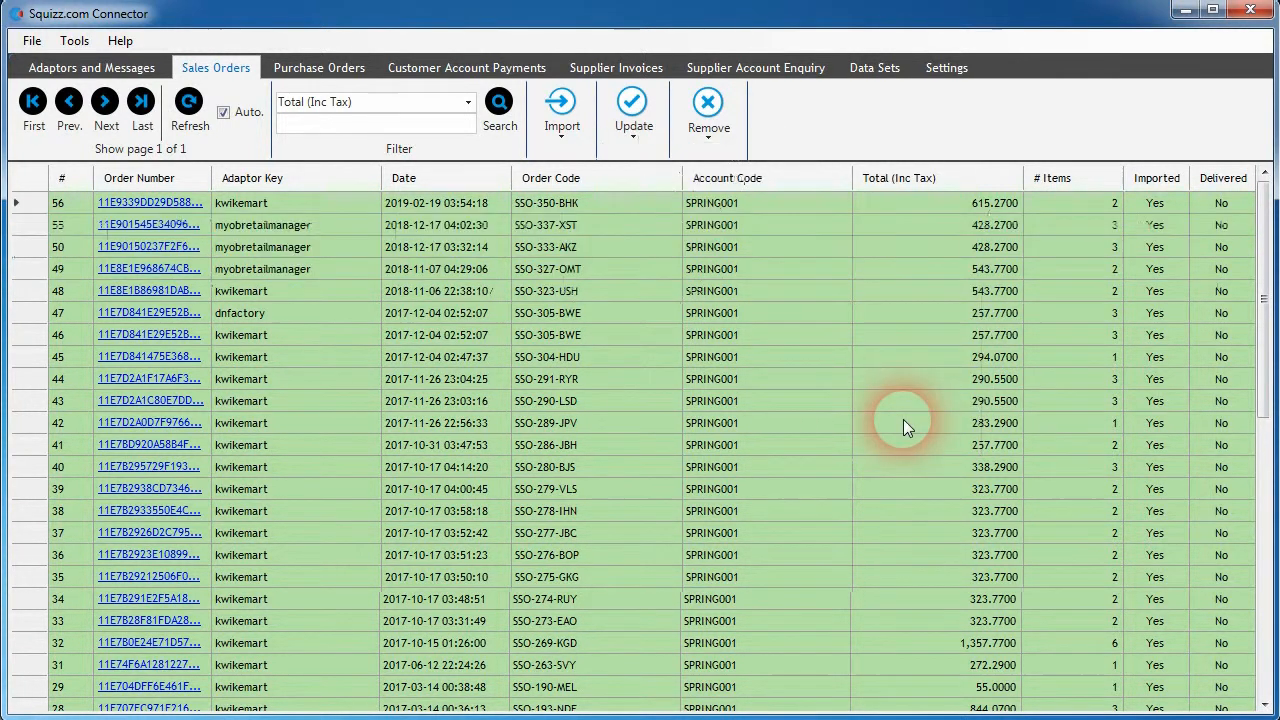
- Reselect sales orders 55, 50 and 49 and show the options for importing selected or all un-imported orders
click(477, 224)
shift+click(466, 268)
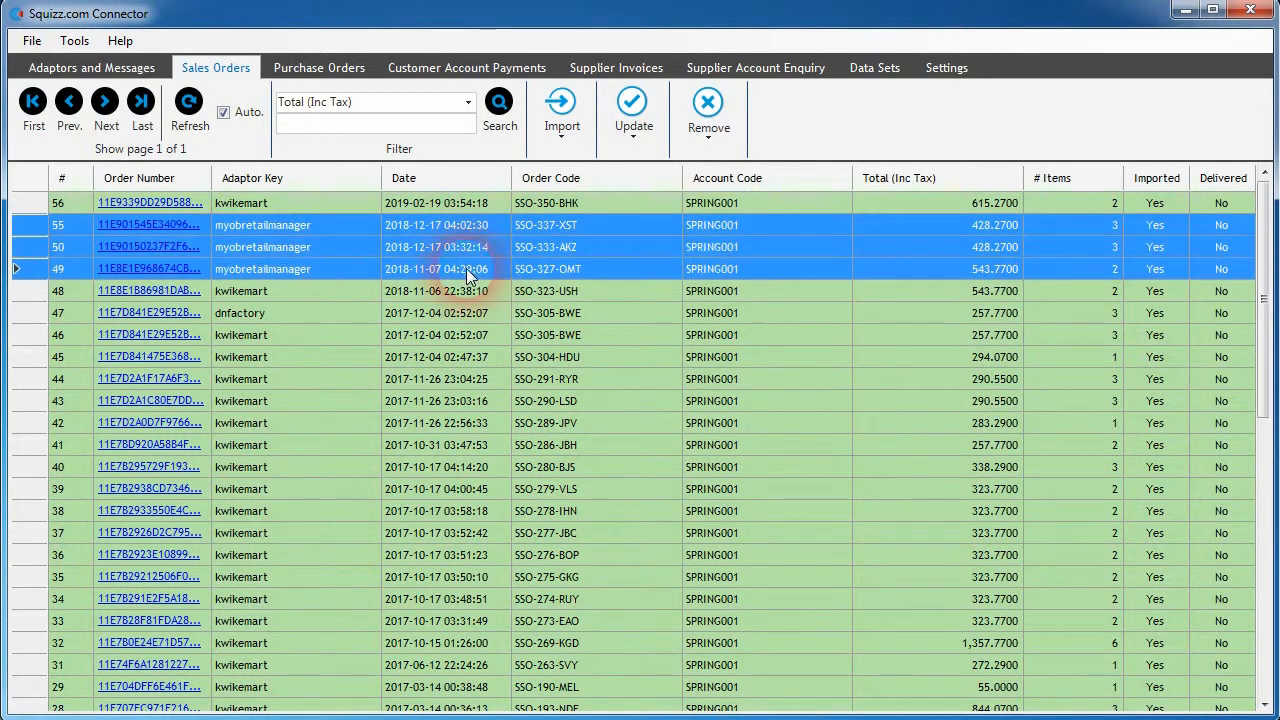
click(561, 118)
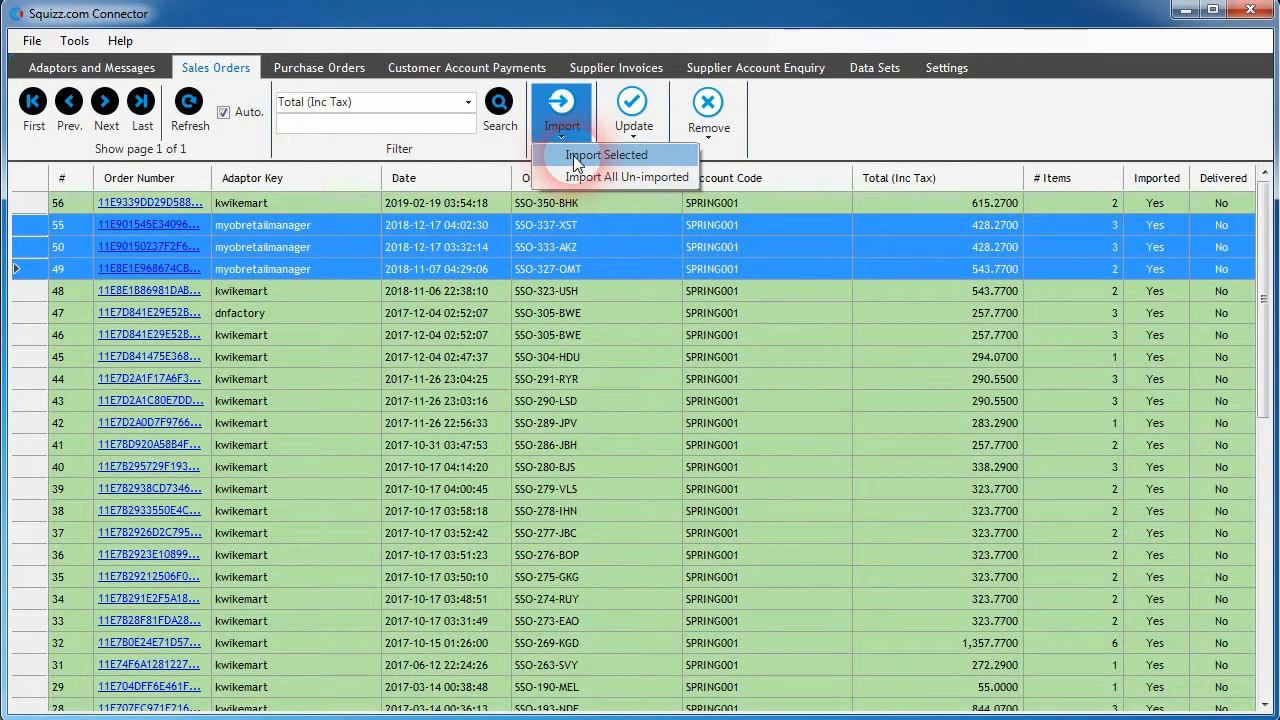
click(786, 140)
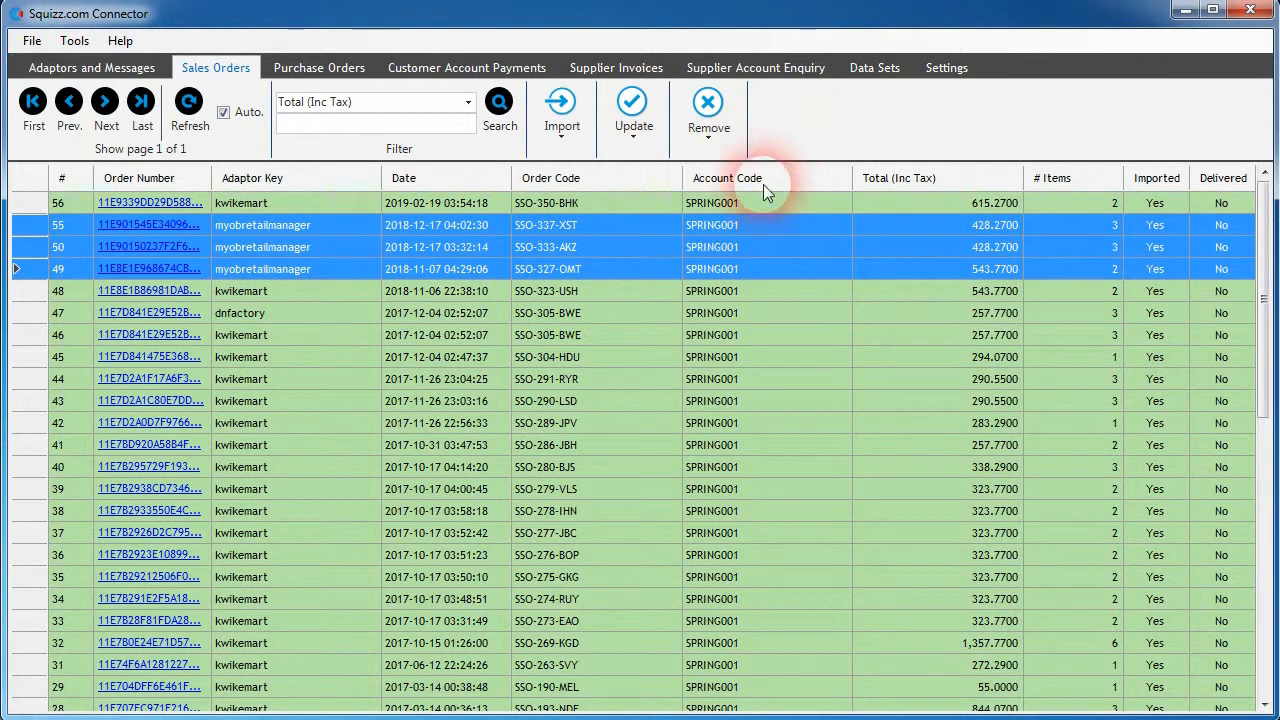
click(305, 226)
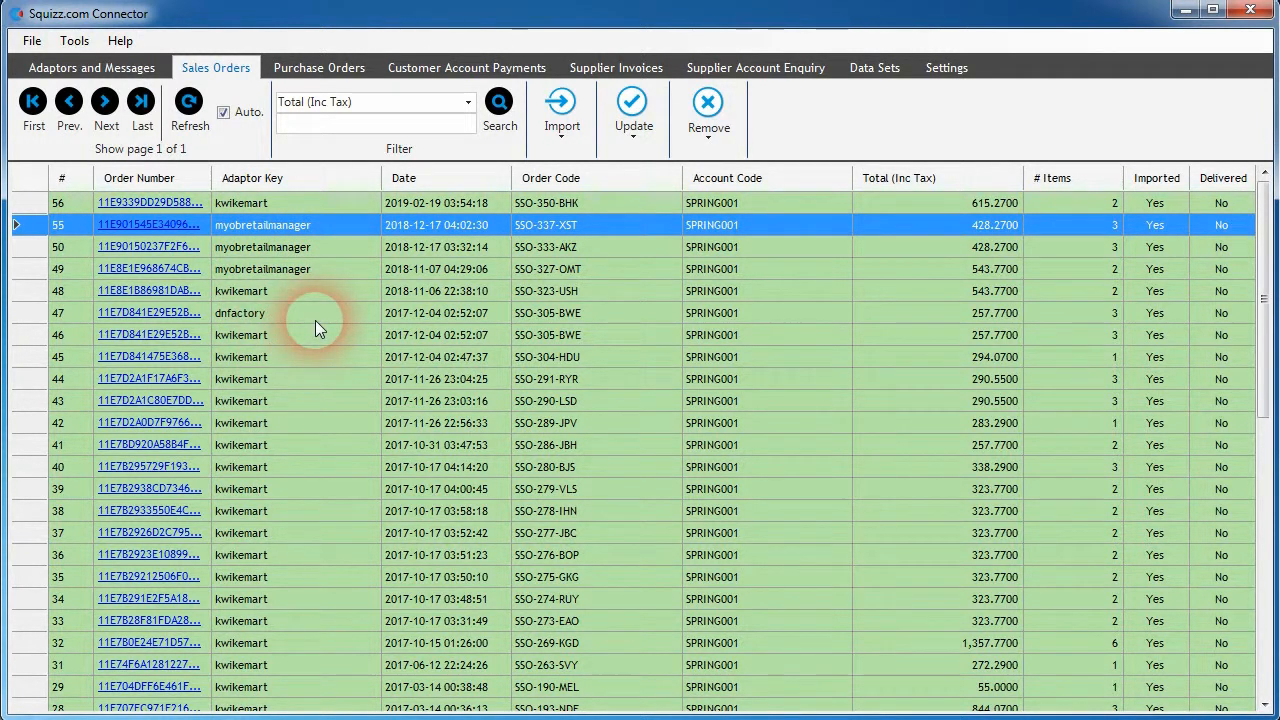
- Set the routed adaptor for Import Order Sales to myobretailmanager in the Kwik e Mart adaptor's data imports routing
click(95, 67)
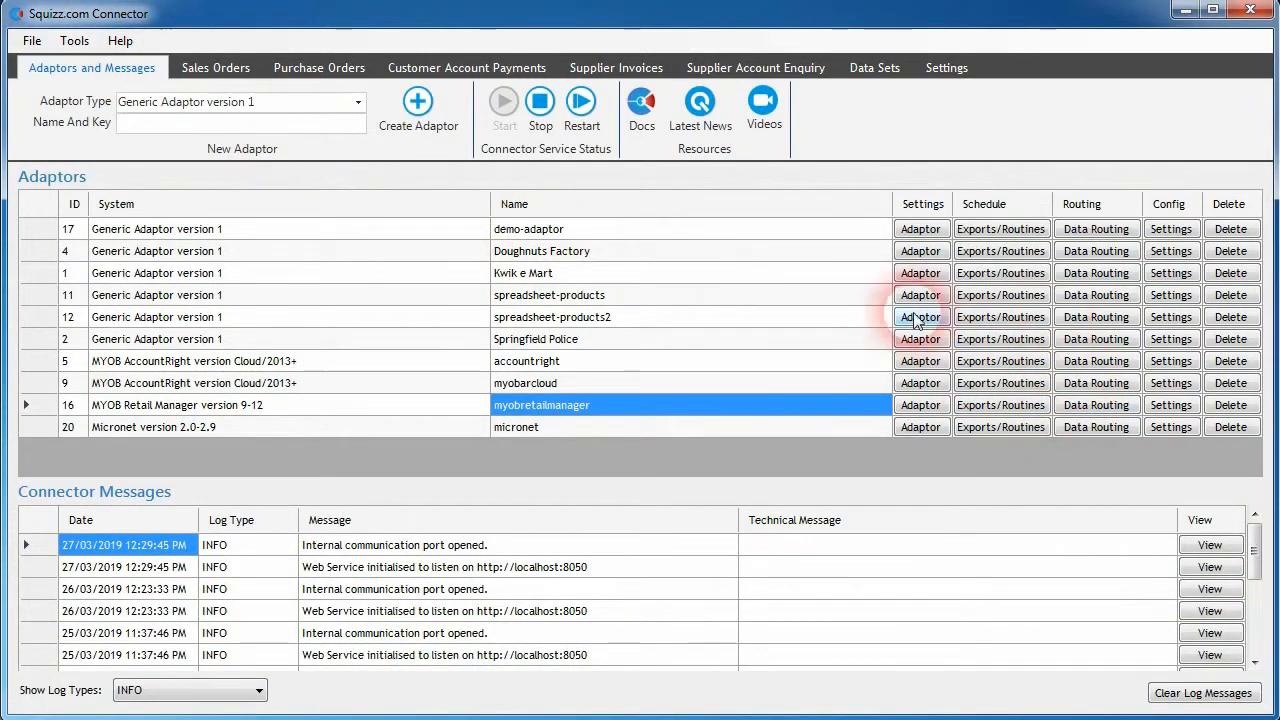
click(1062, 279)
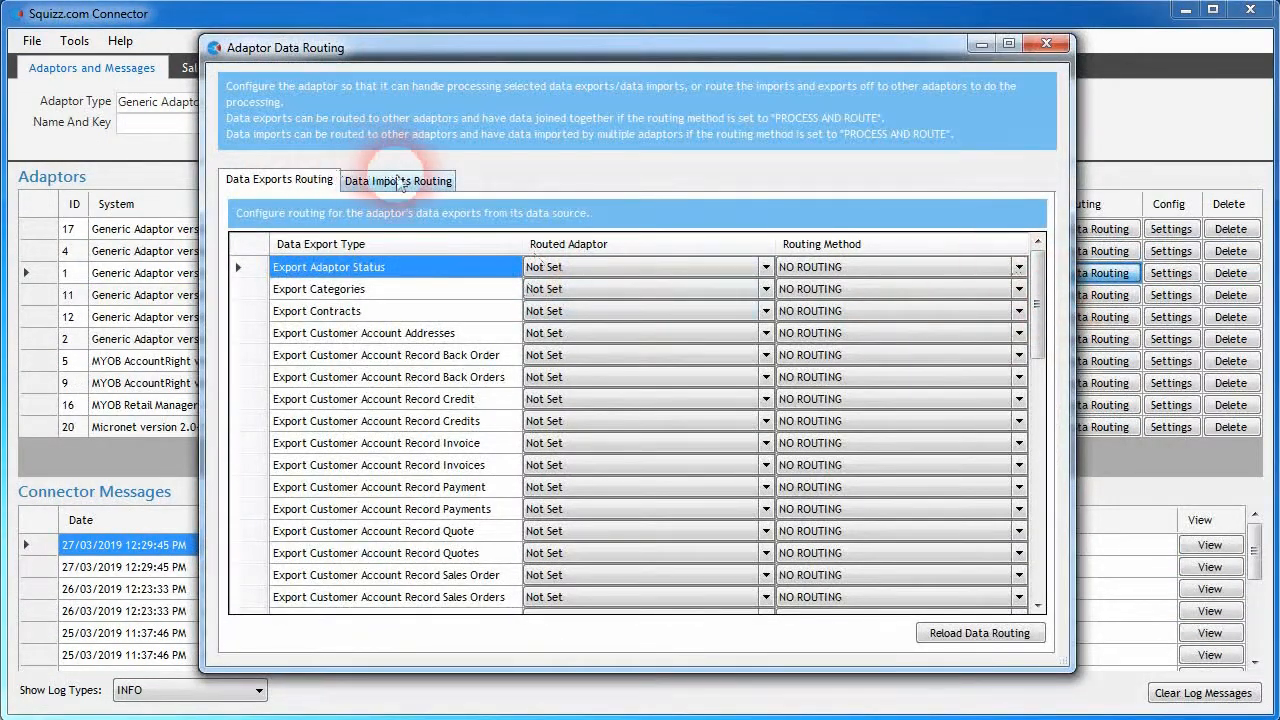
click(398, 179)
click(734, 312)
click(744, 311)
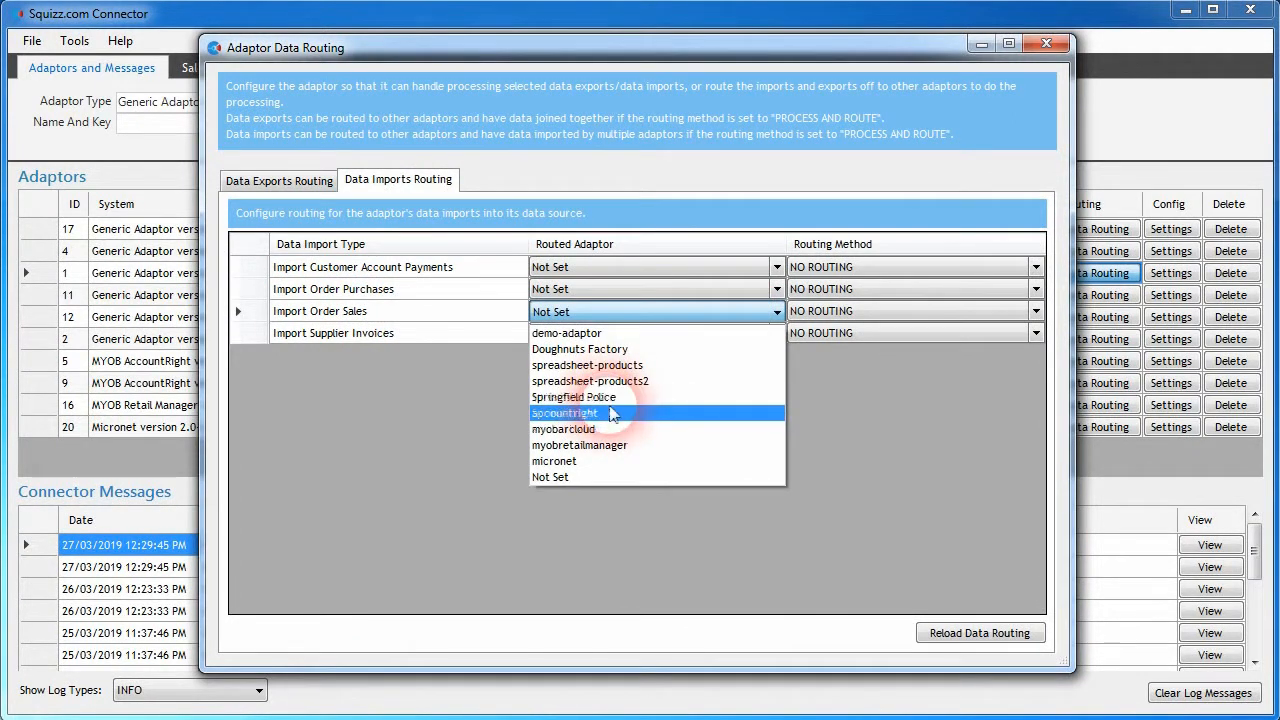
click(618, 445)
- Reset the routed adaptor for Import Order Sales to Not Set and close the Kwik e Mart data routing
click(754, 313)
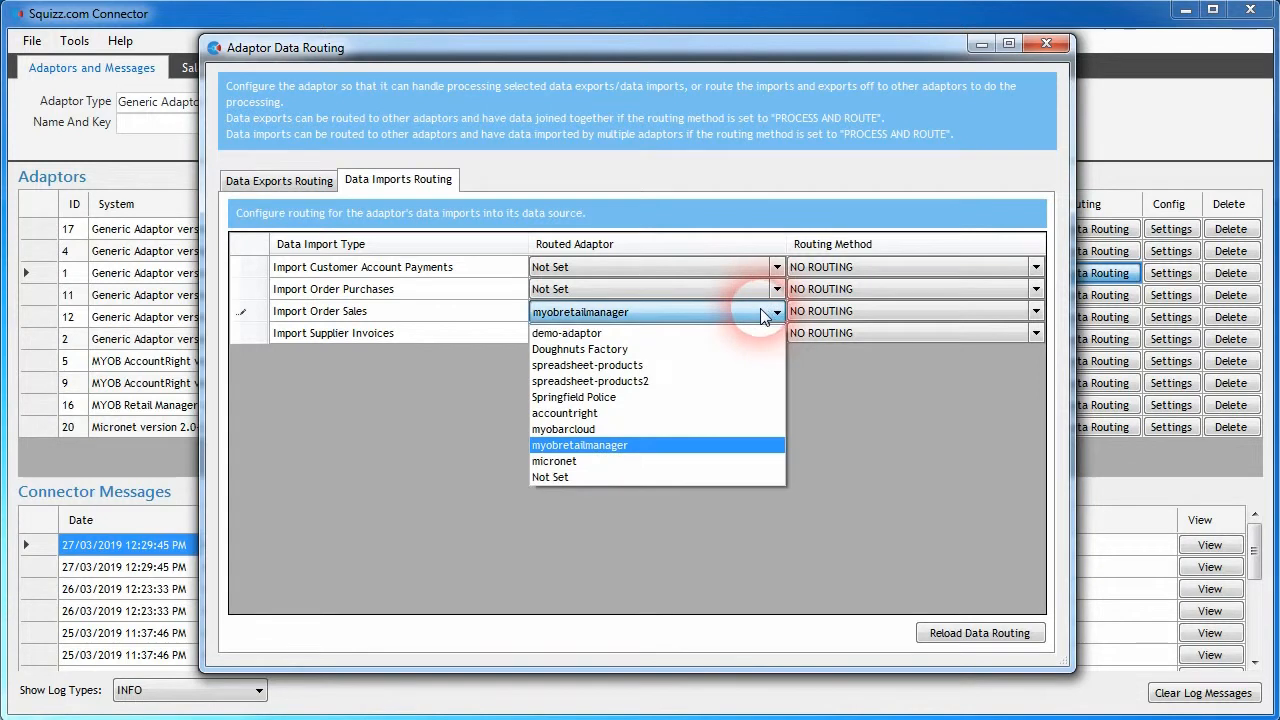
click(586, 478)
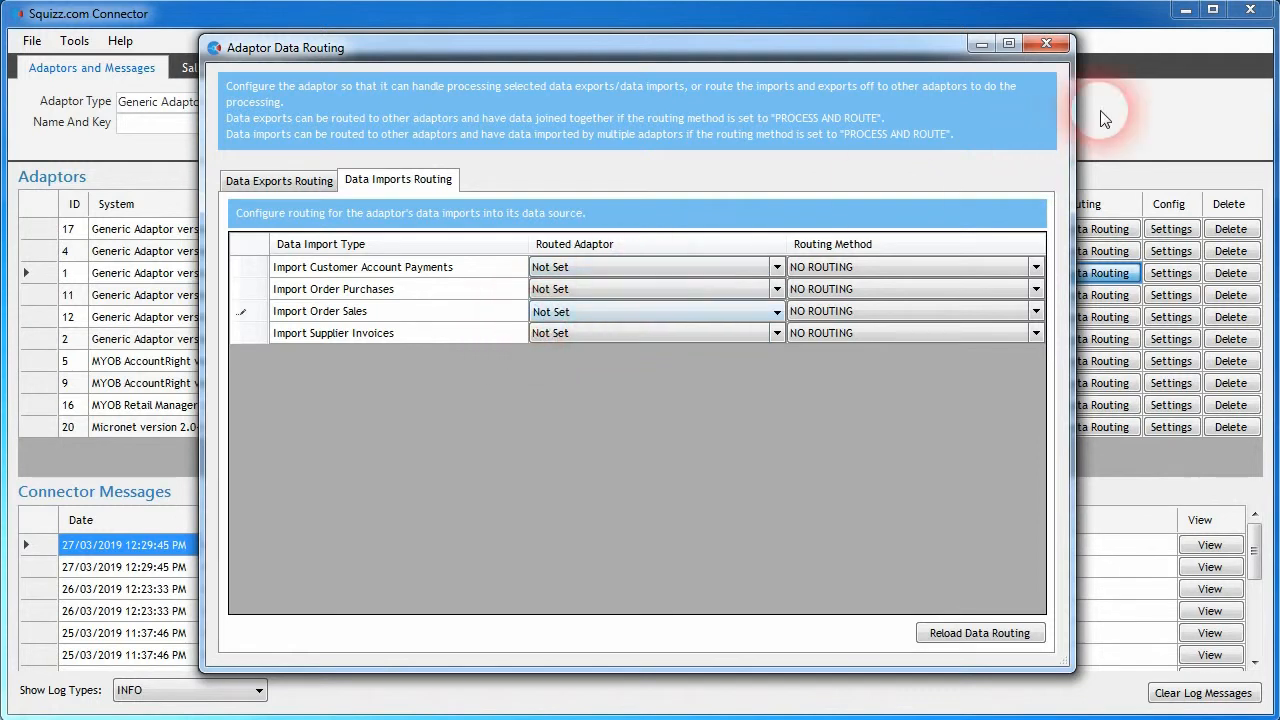
click(1047, 43)
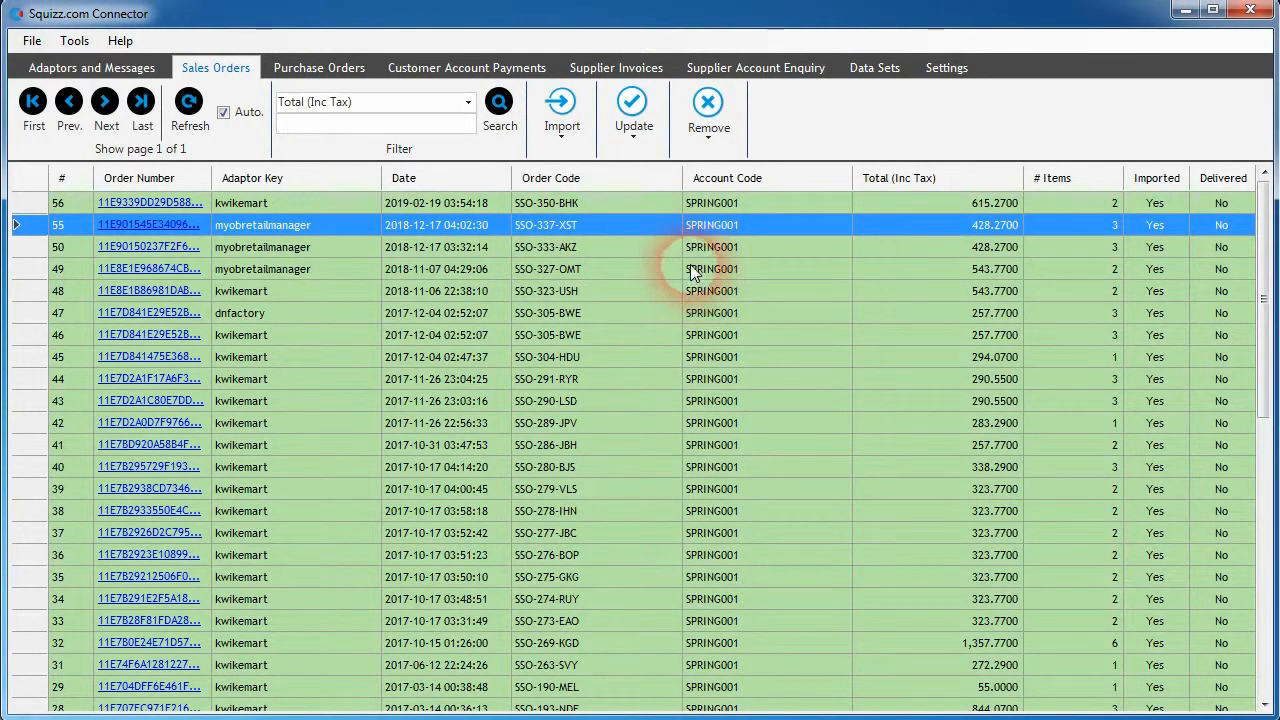
- Assign sales orders 55, 50 and 49 back to the Kwik e Mart adaptor
shift+click(612, 269)
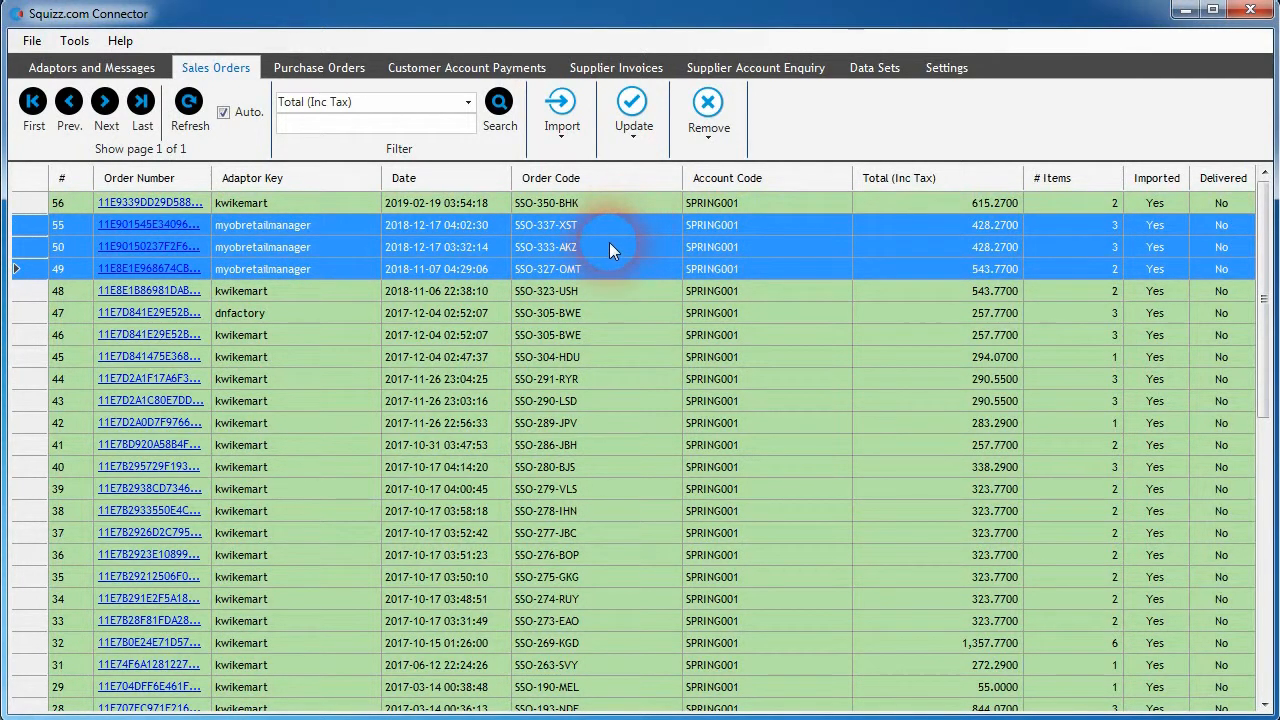
click(588, 127)
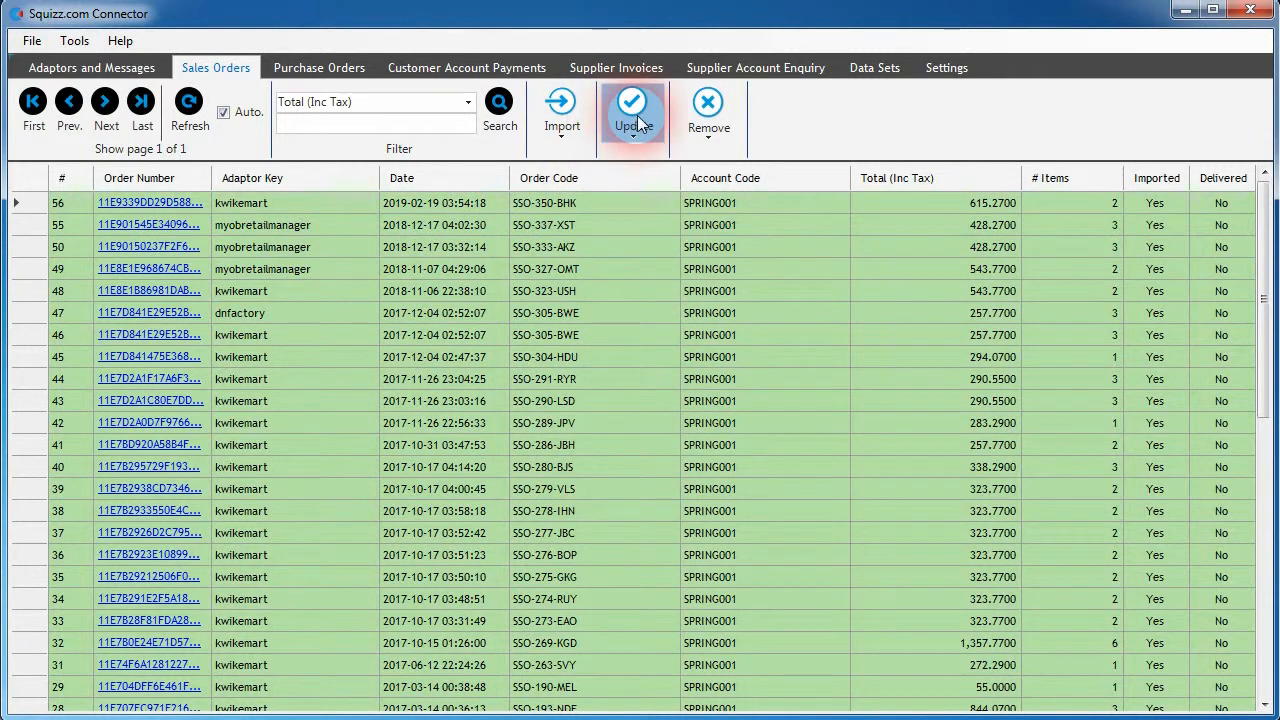
click(628, 128)
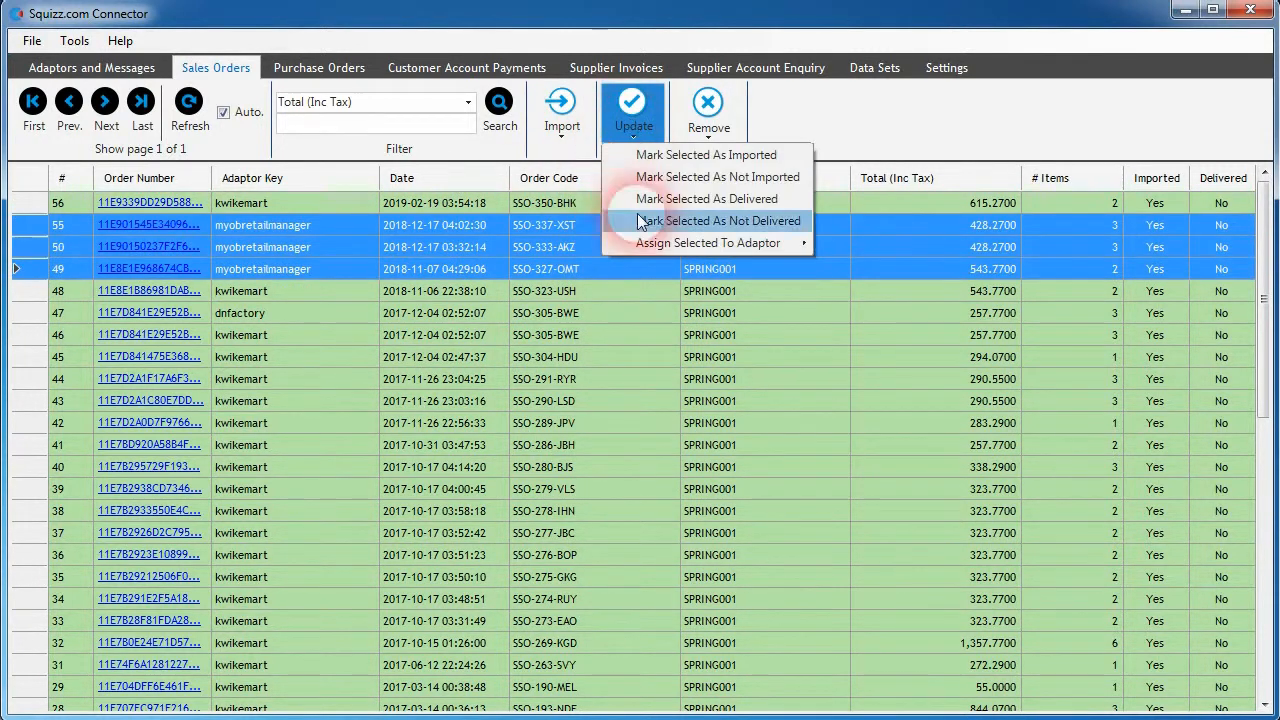
mouse_move(725, 243)
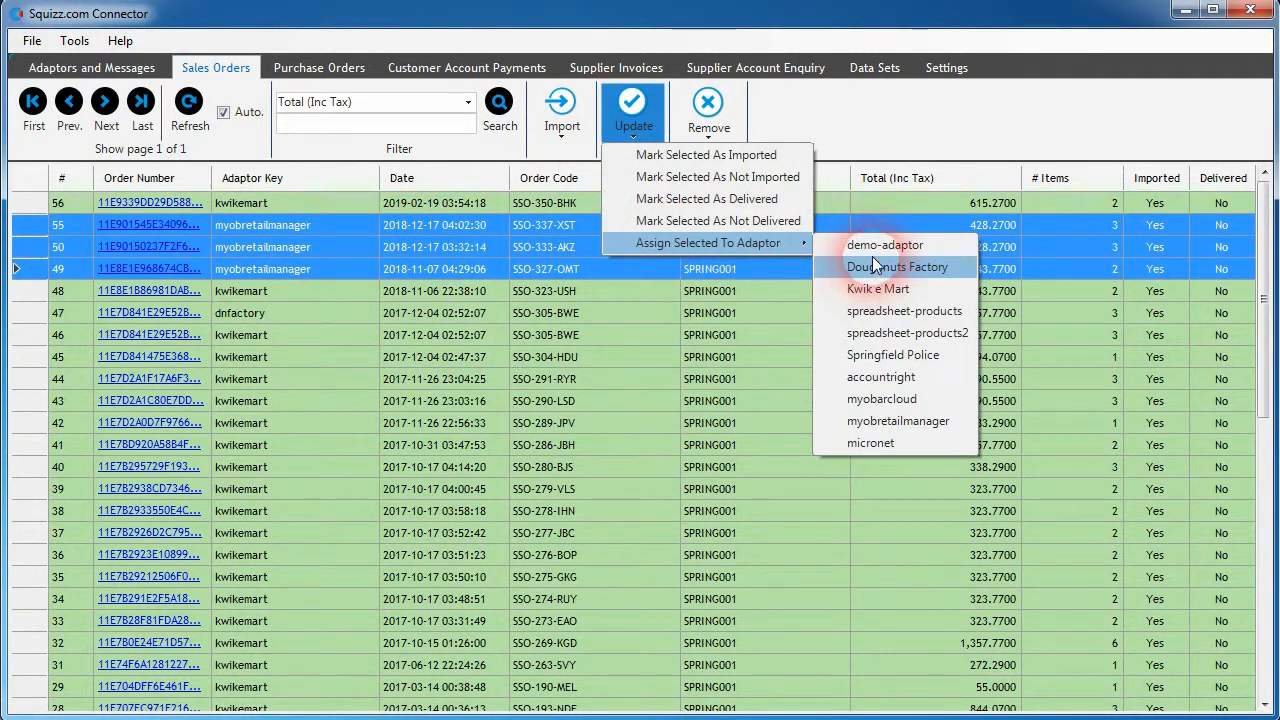
click(876, 289)
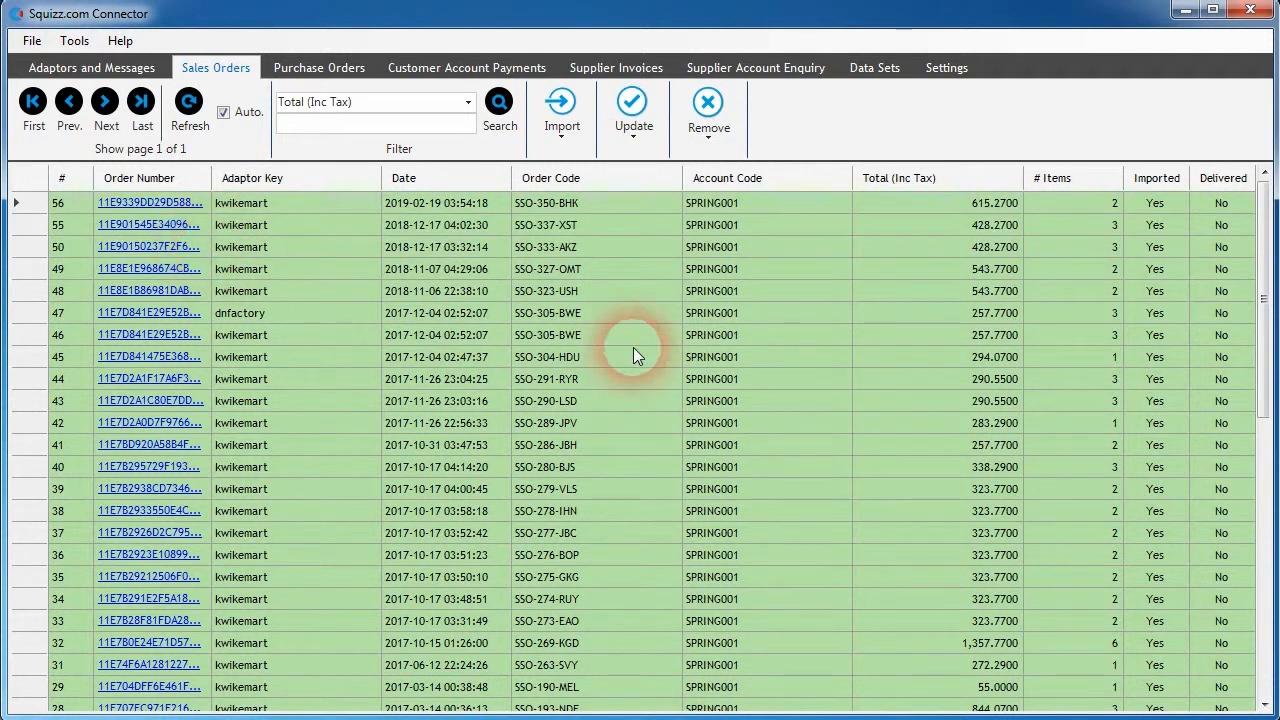
click(654, 313)
- Show the adaptors that purchase order 2 can be assigned to
click(284, 70)
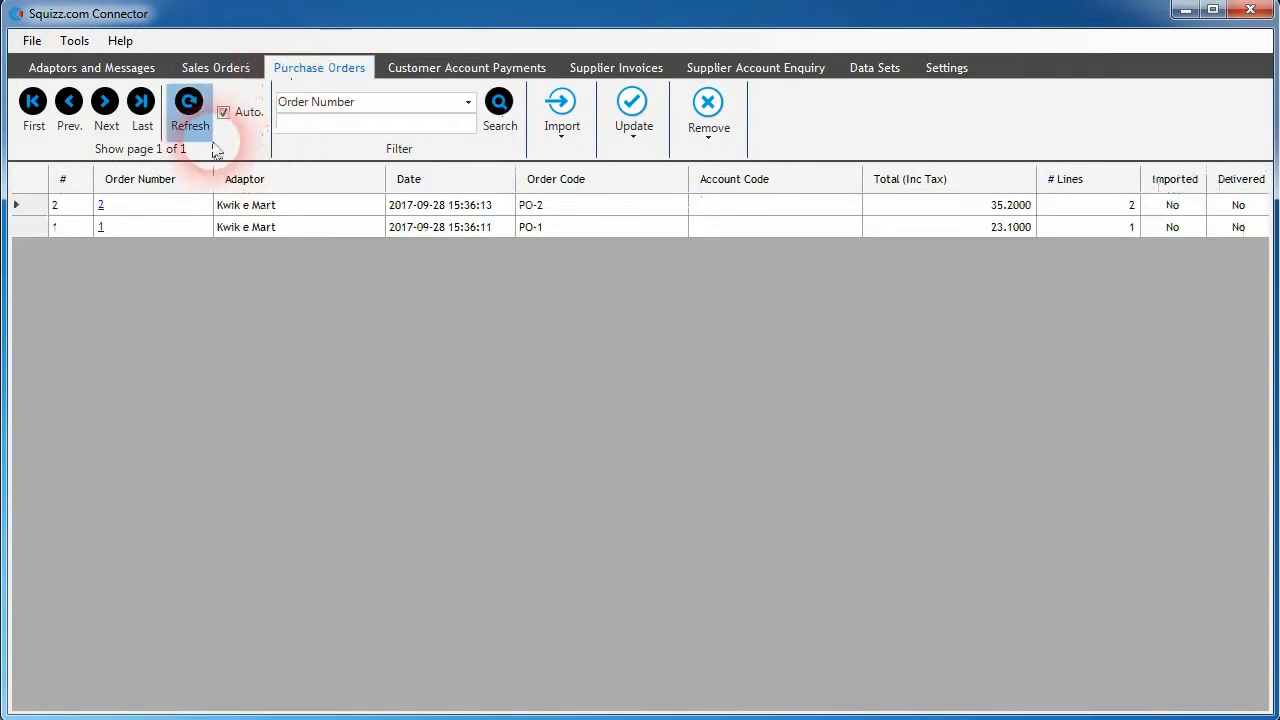
click(632, 112)
mouse_move(719, 236)
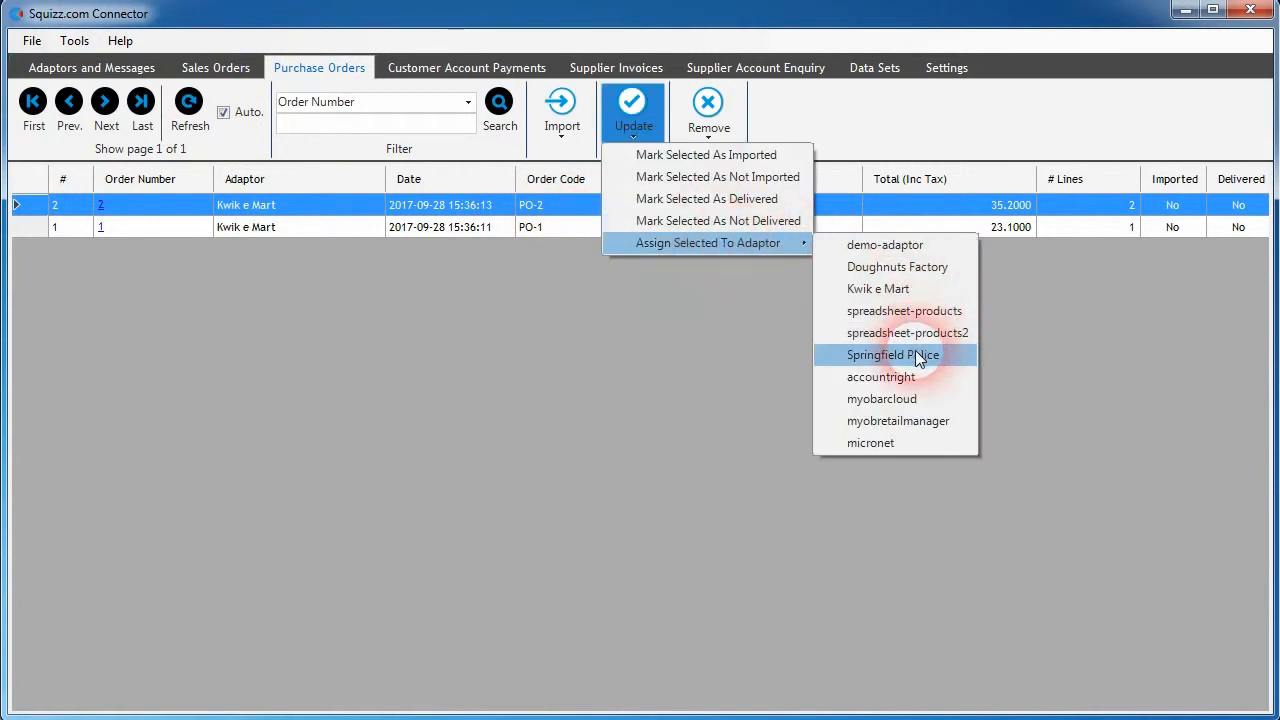
click(900, 378)
- Select customer account payments 25, 24 and 23 and show their update options
click(466, 67)
click(452, 248)
shift+click(480, 292)
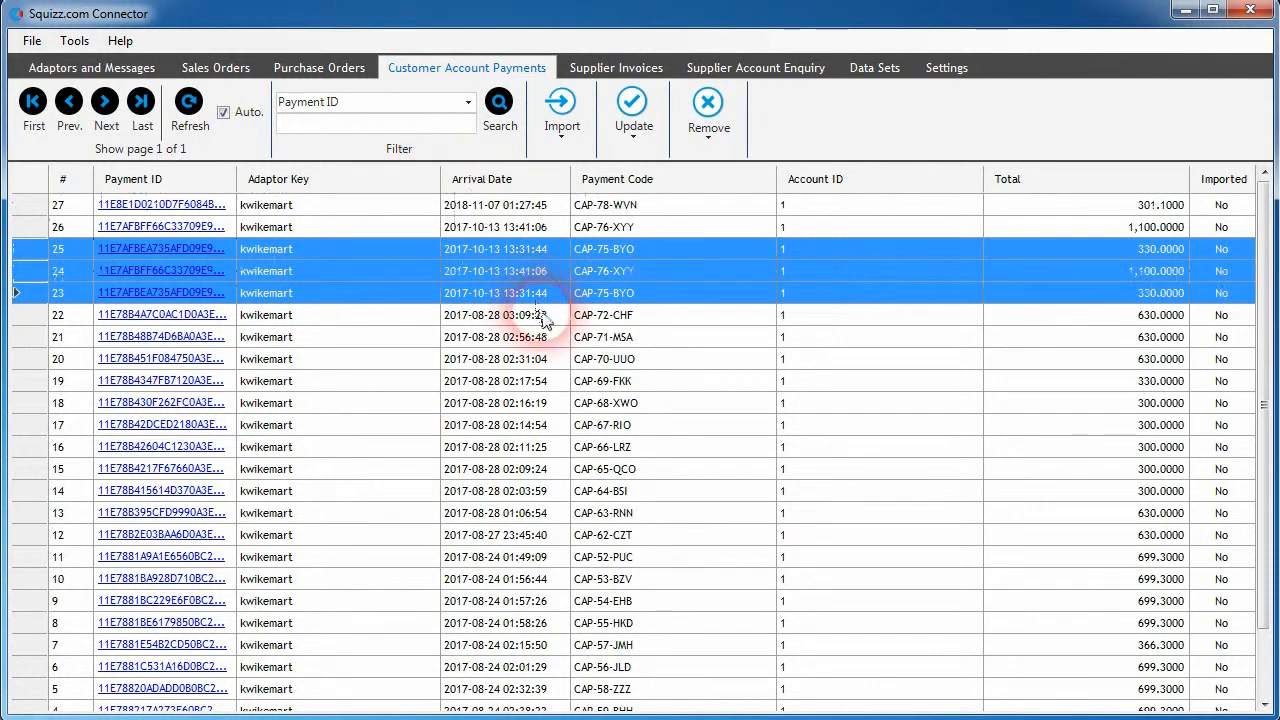
click(632, 112)
mouse_move(745, 198)
click(852, 312)
- Select supplier invoices 40, 39, 38, 27 and 26 and show the adaptors they can be assigned to
click(616, 67)
click(606, 309)
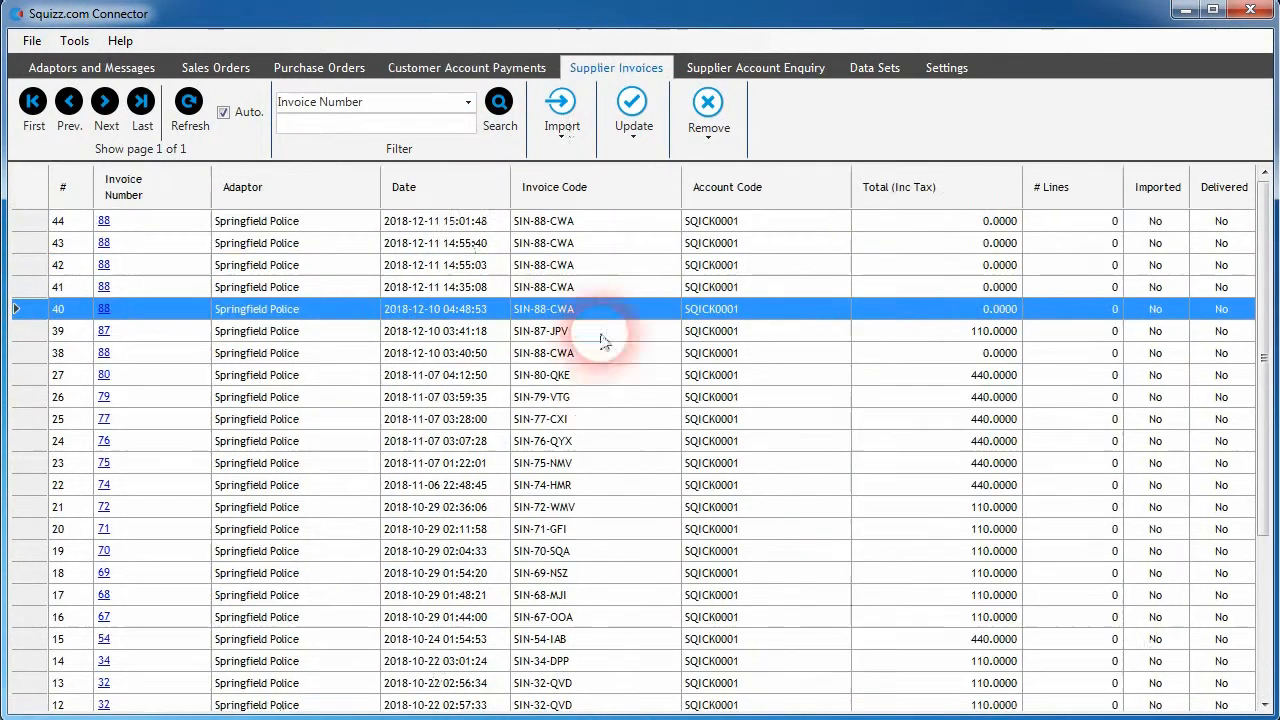
shift+click(611, 396)
click(632, 112)
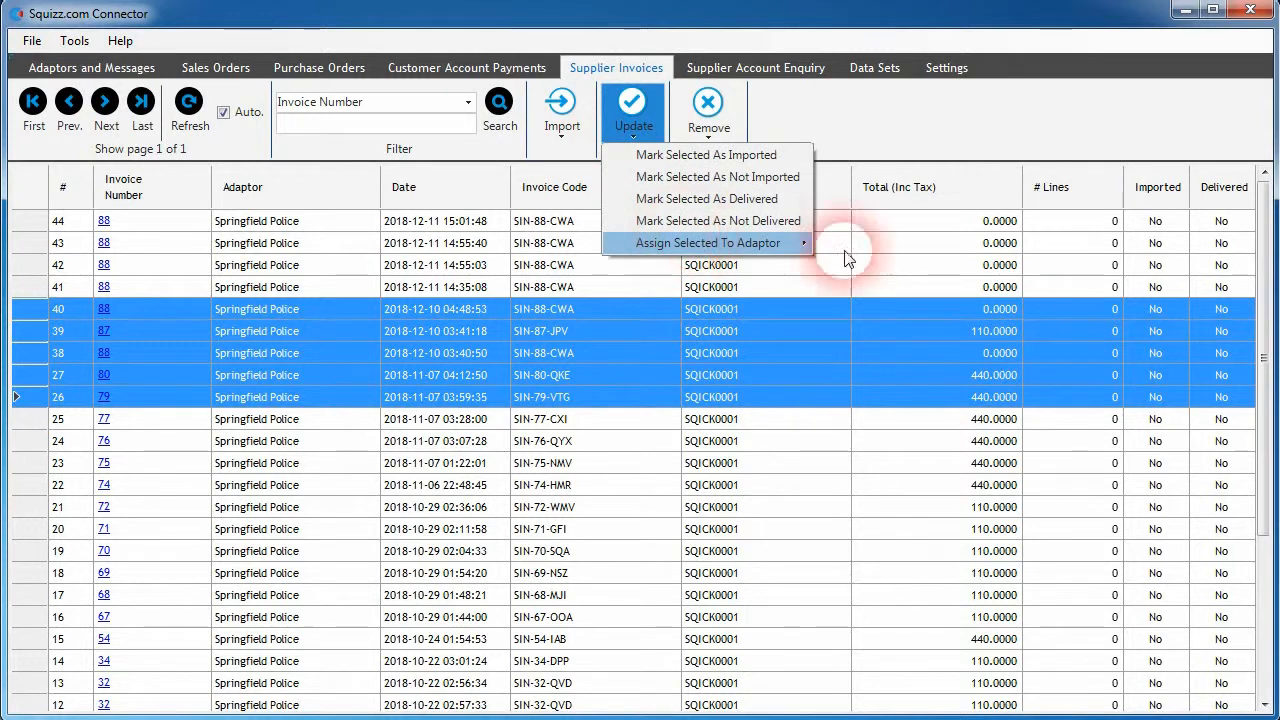
mouse_move(726, 246)
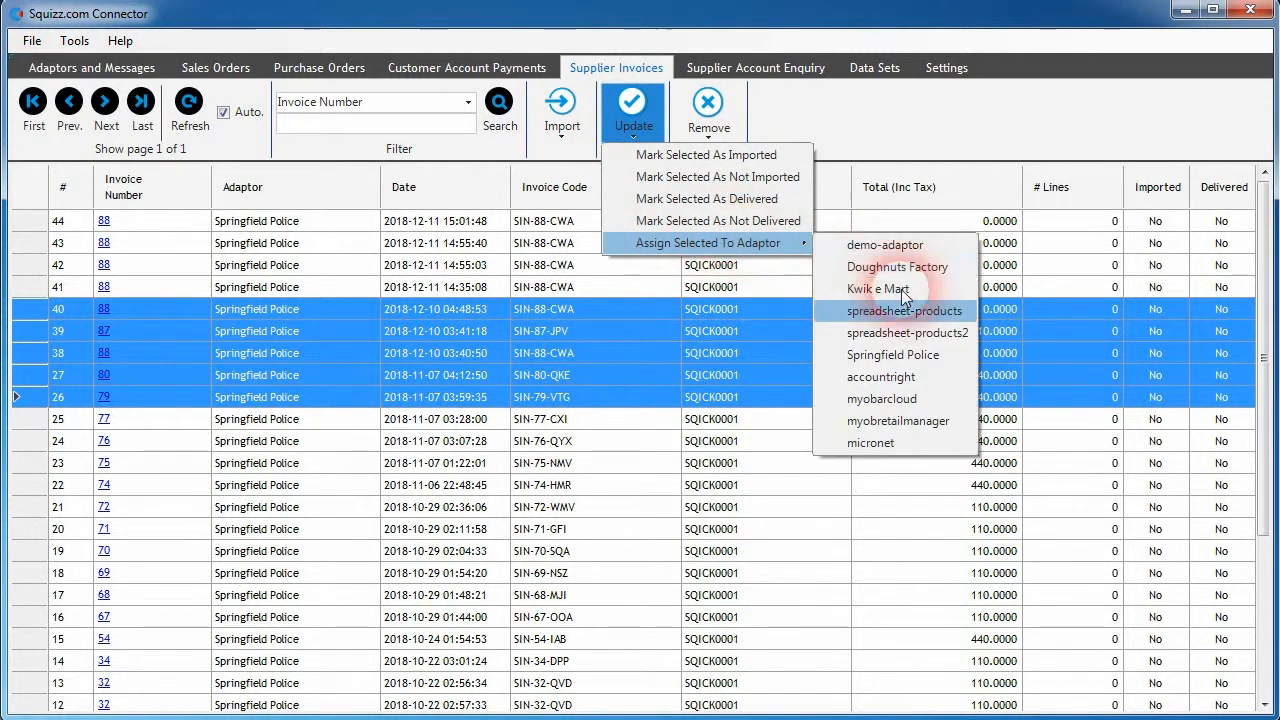
click(882, 398)
click(600, 335)
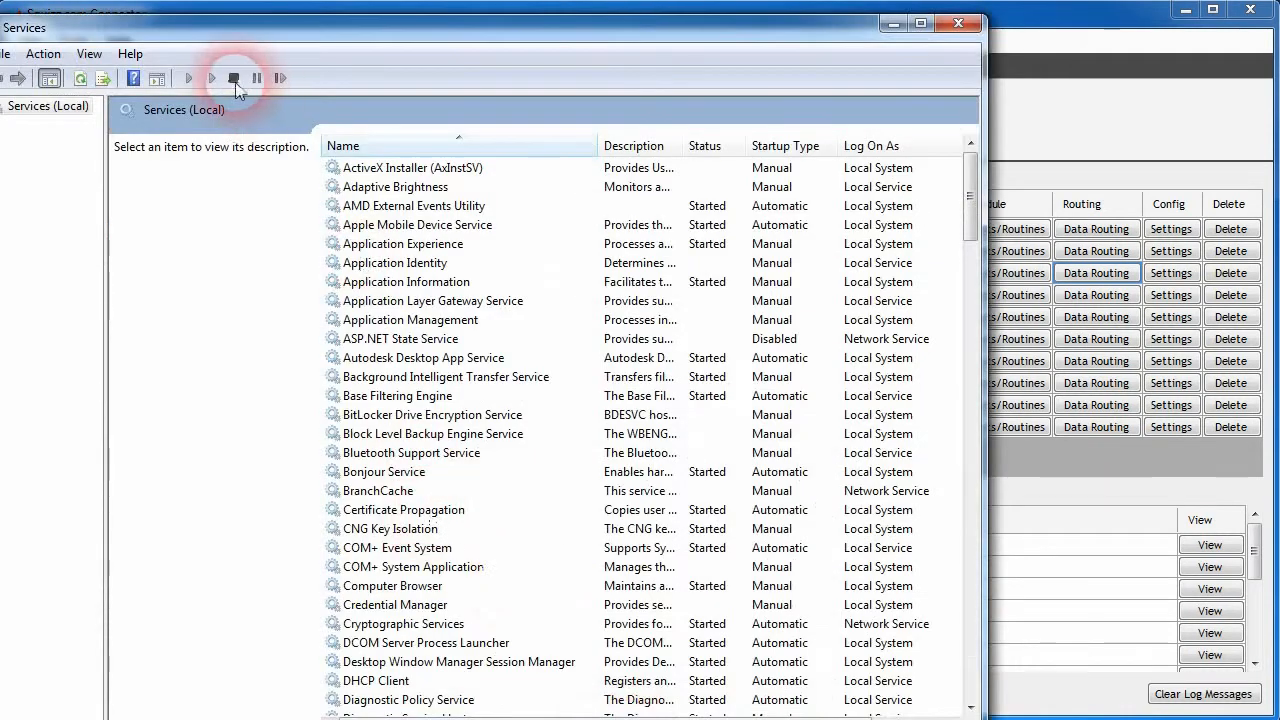
- Switch to Windows Services, select the Squizz.com Connector service to view its description and controls, and return to the connector
drag(255, 5, 340, 5)
drag(1077, 185, 1060, 525)
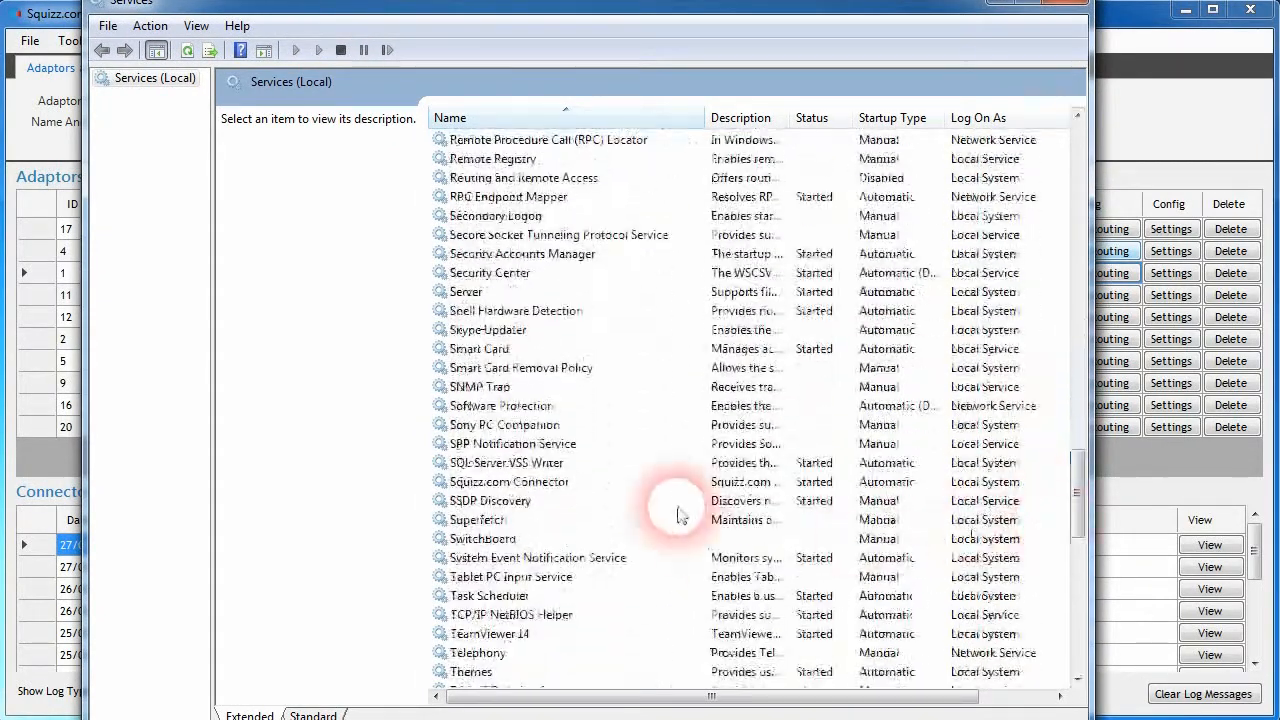
click(528, 484)
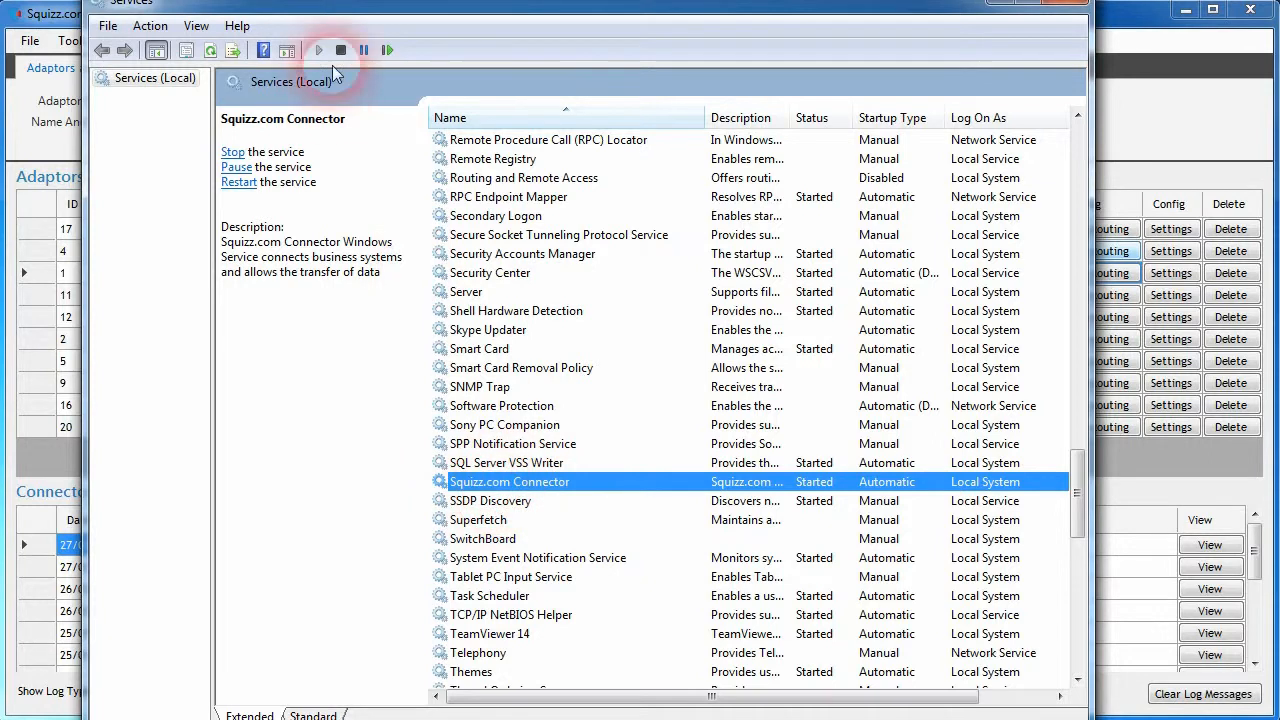
click(1137, 13)
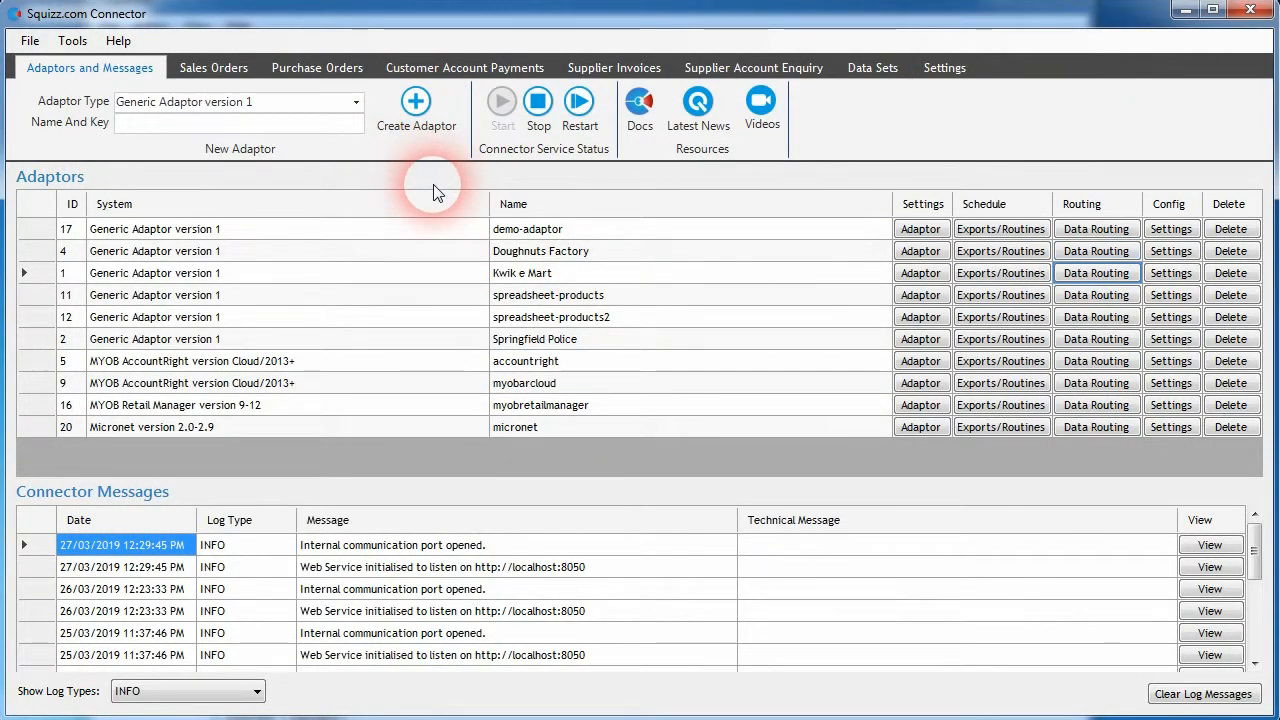
- Restart the Squizz.com Connector service from Windows Services and return to the connector's adaptors overview
key(alt+Tab)
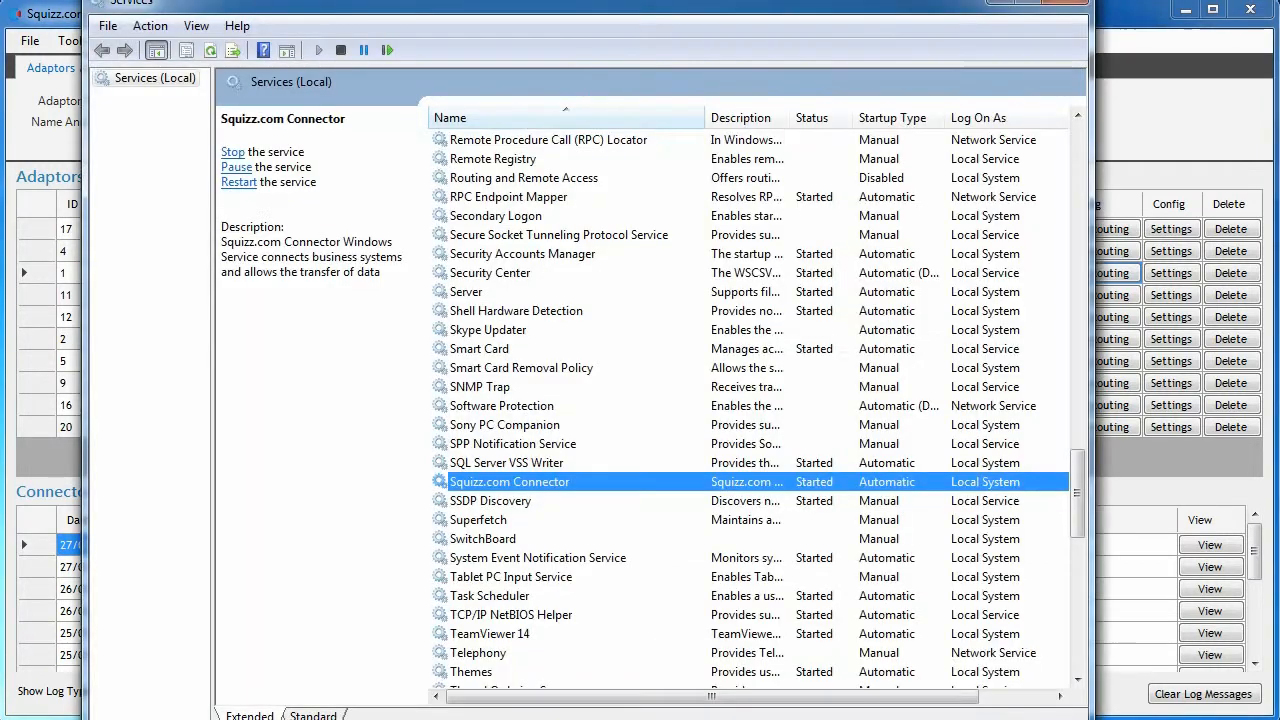
click(520, 519)
click(520, 482)
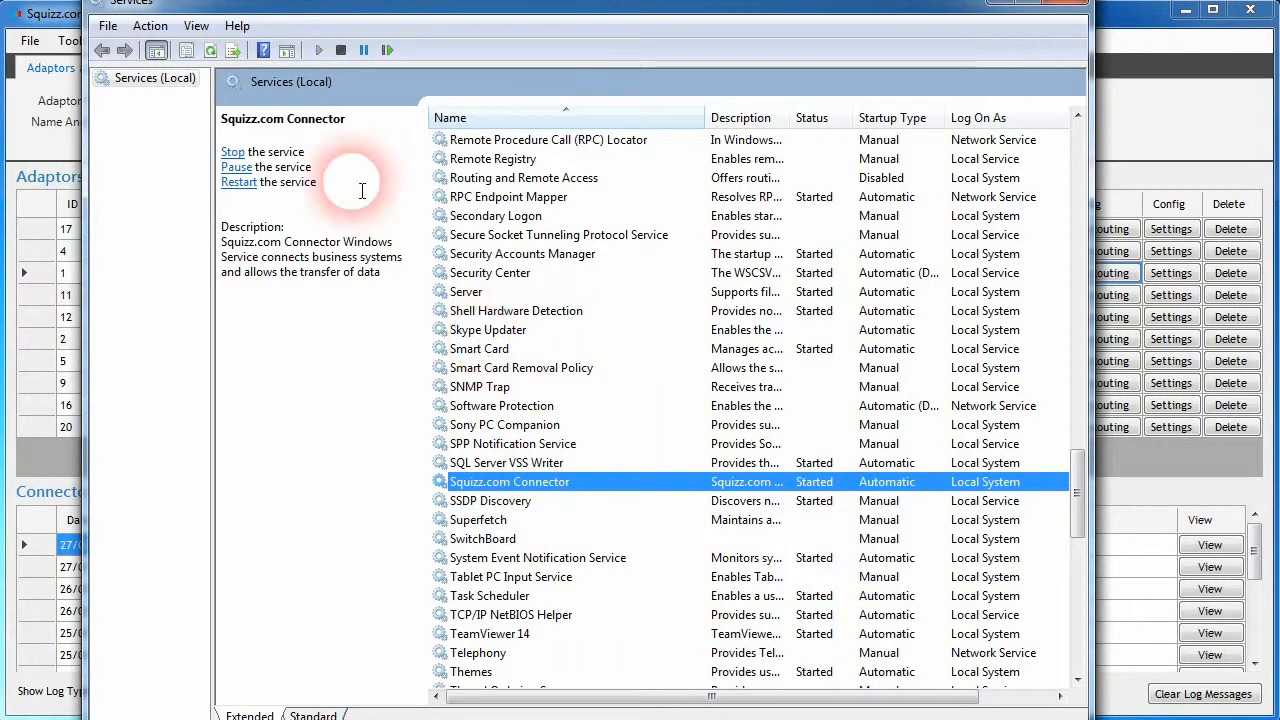
click(385, 50)
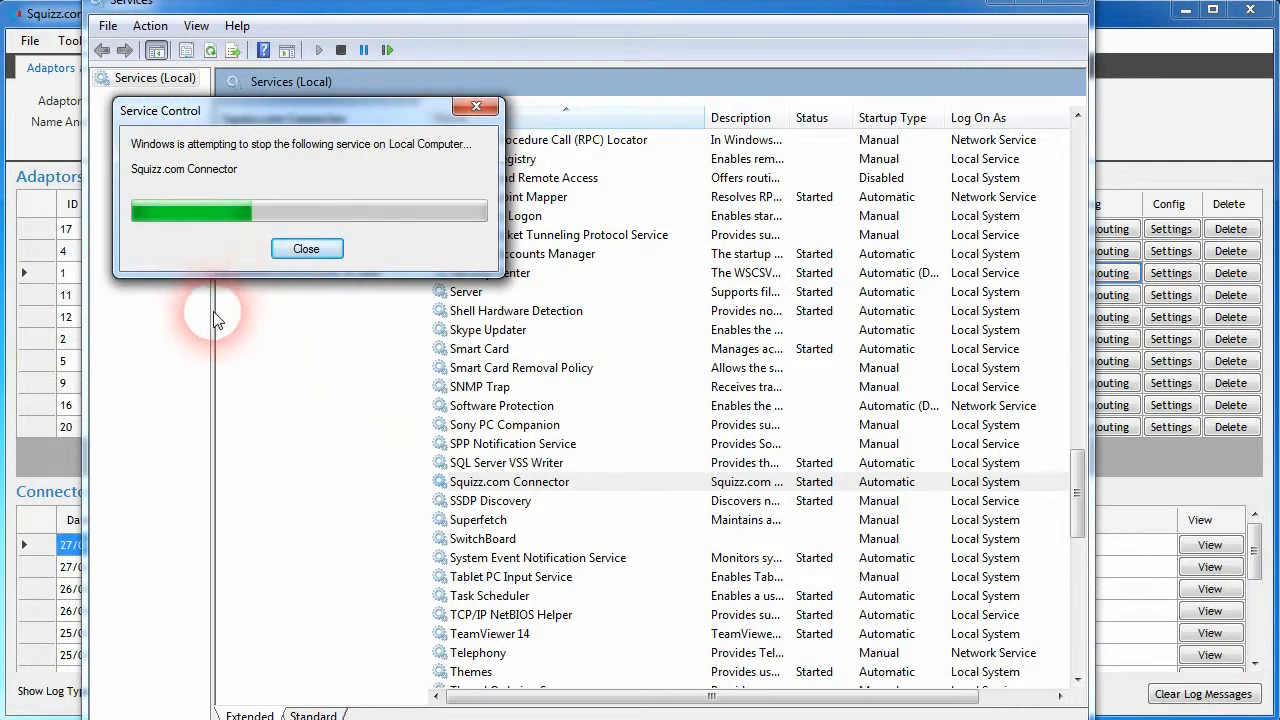
click(1150, 108)
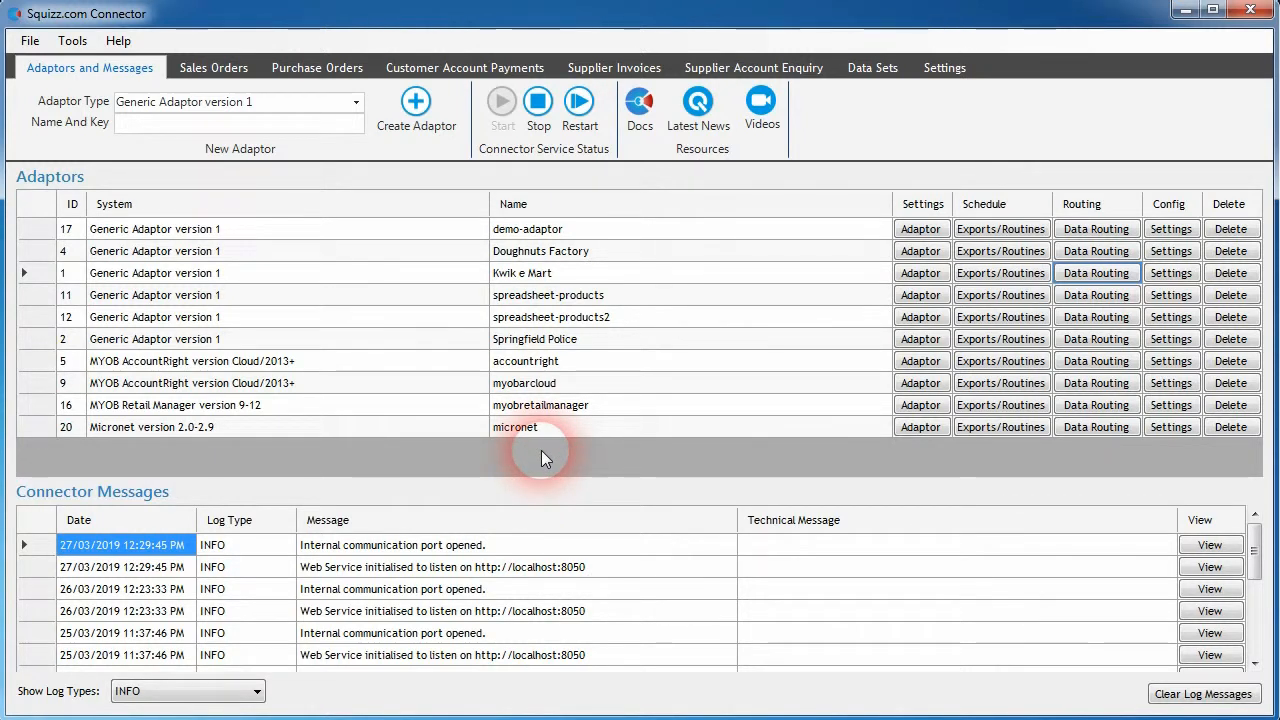
click(628, 376)
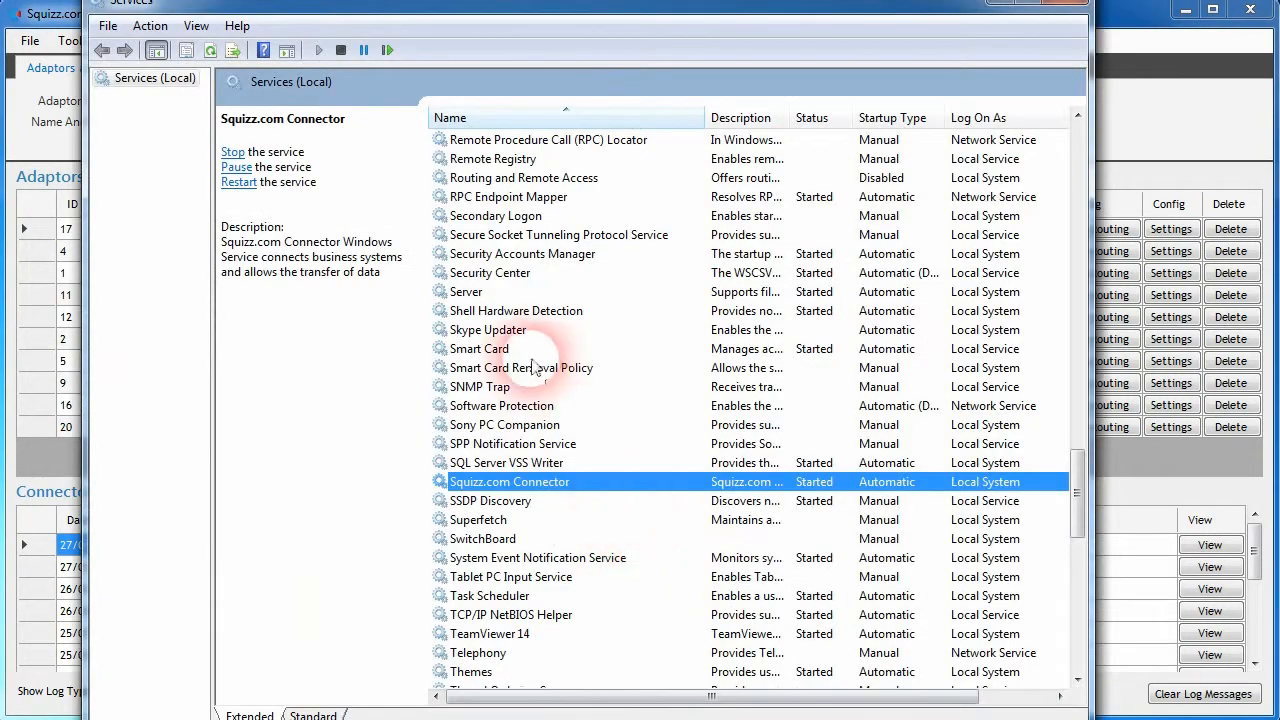
click(993, 6)
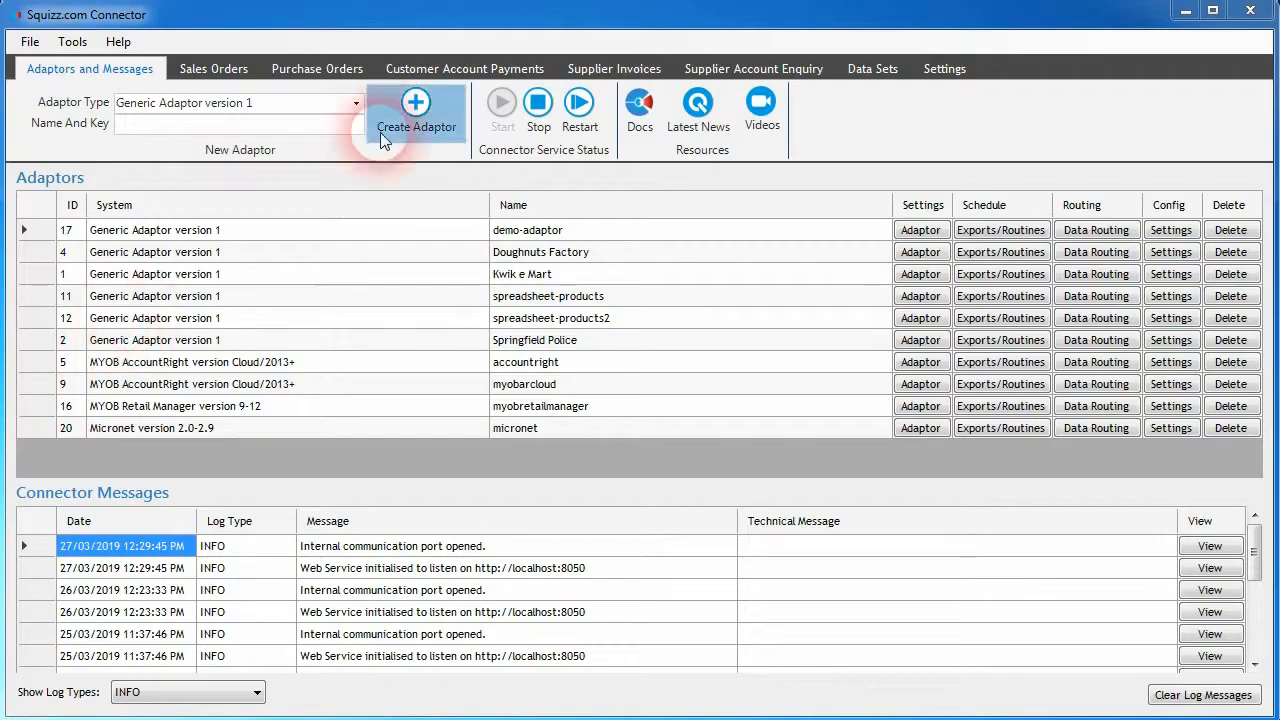
- Open the details of customer account payment 27 and examine its payment amount, account ID and ecommerce user fields
click(462, 70)
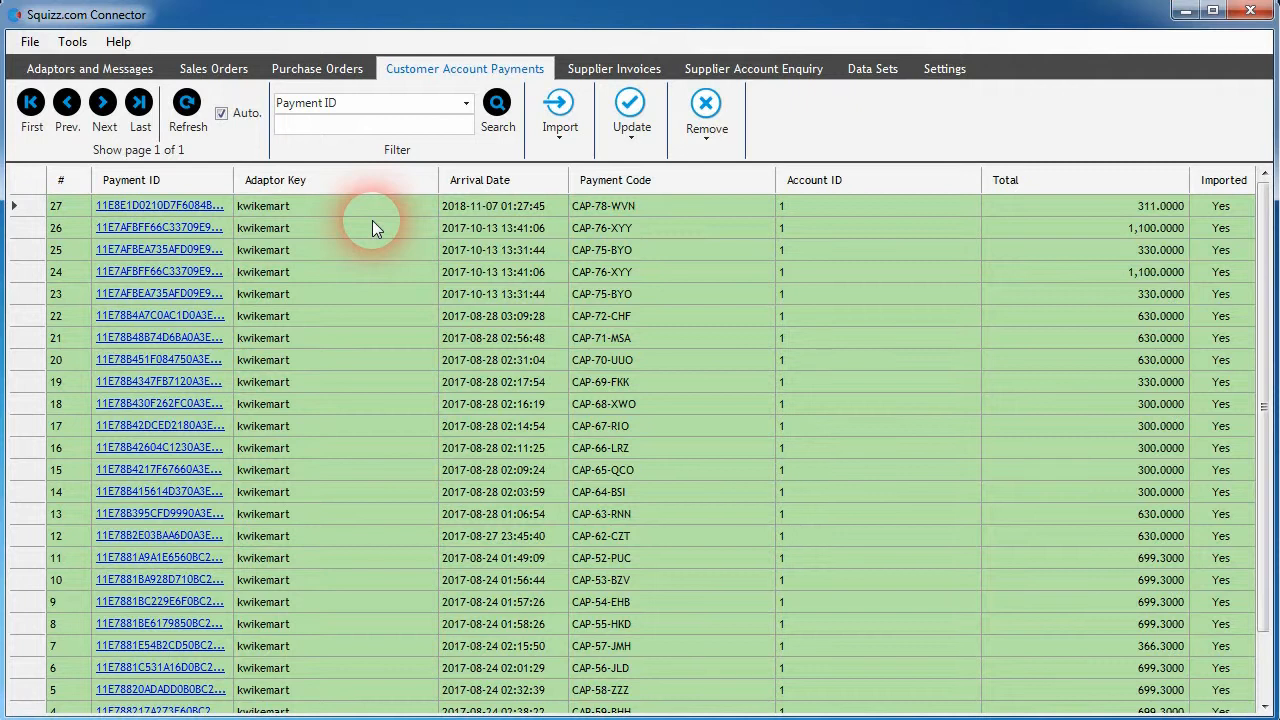
drag(1265, 285, 1231, 254)
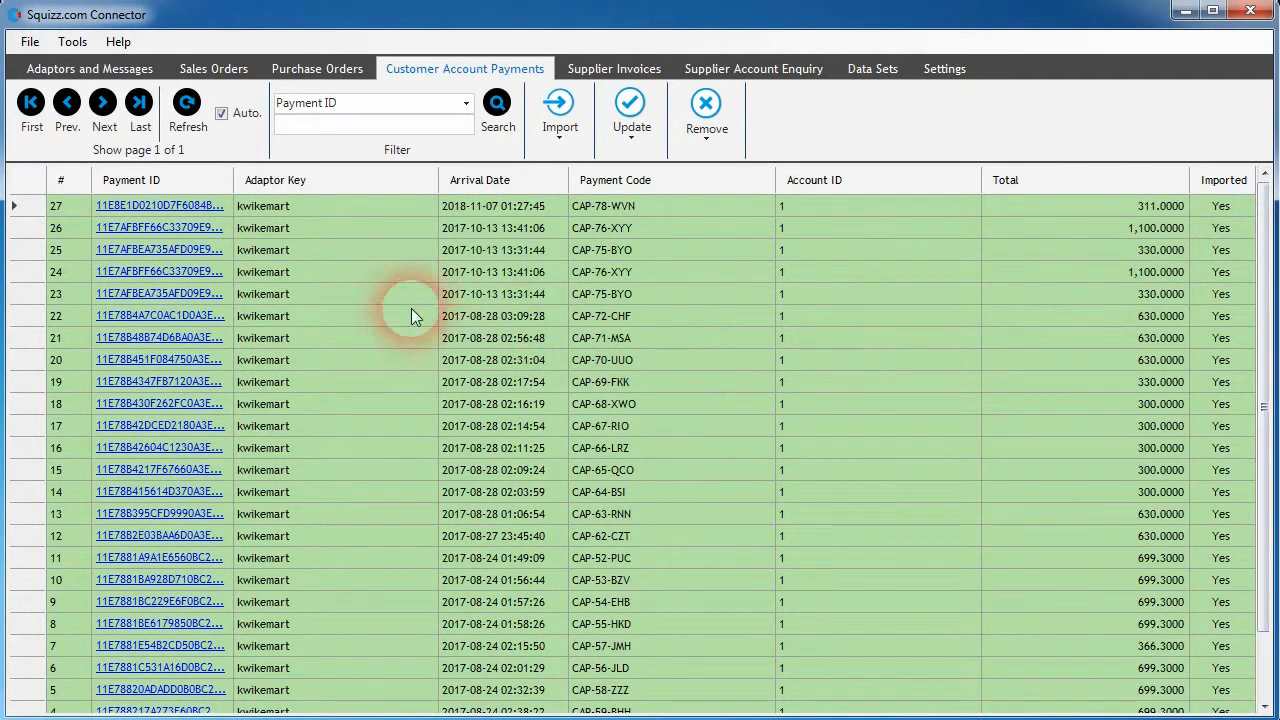
click(172, 206)
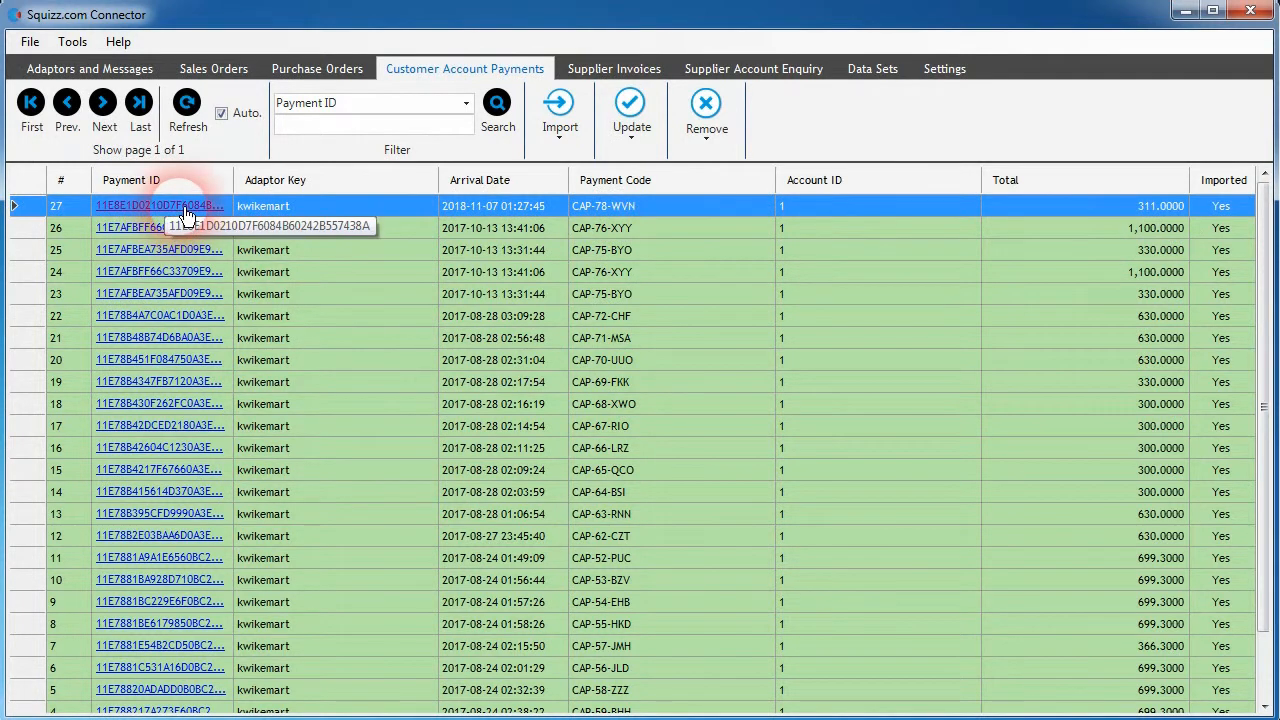
click(186, 208)
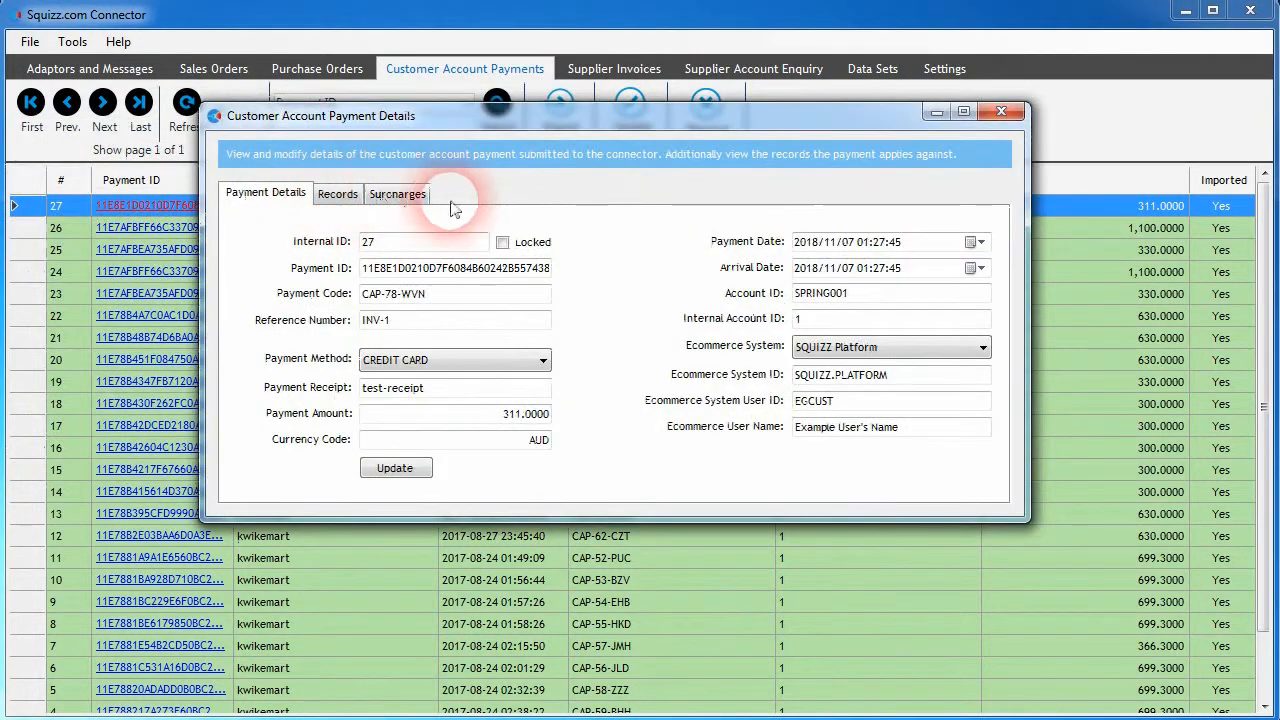
click(513, 414)
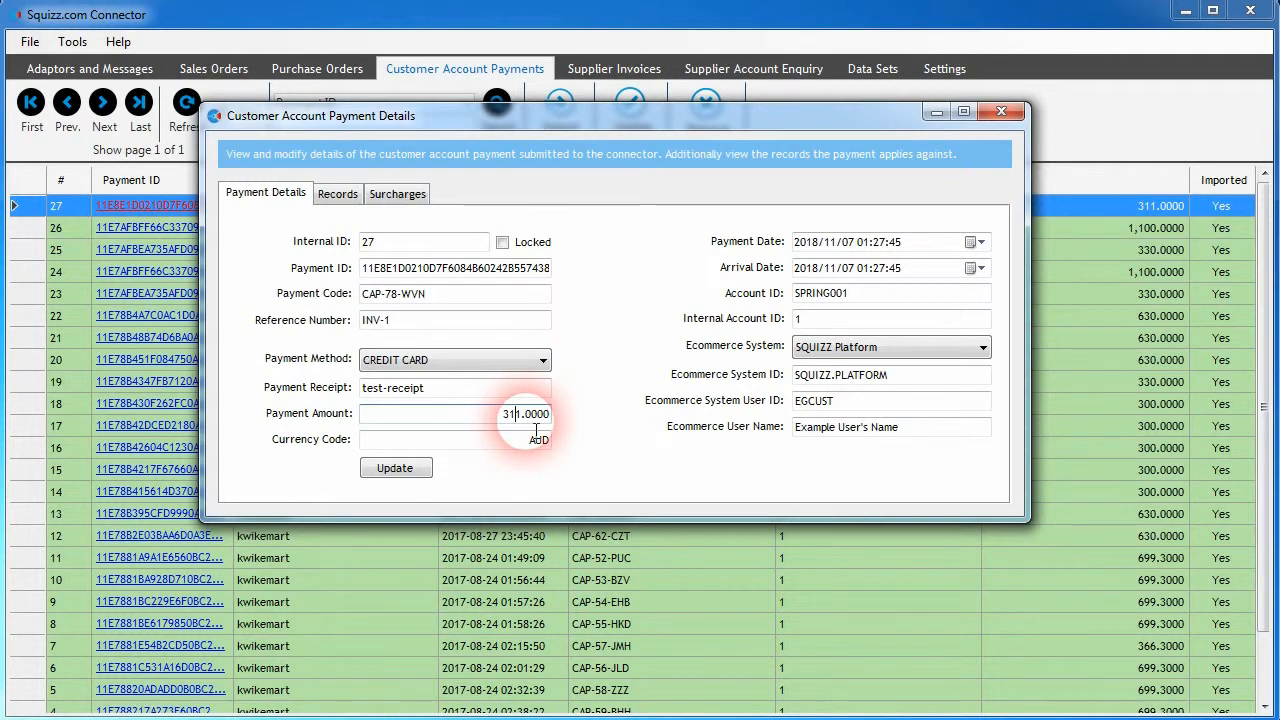
click(840, 300)
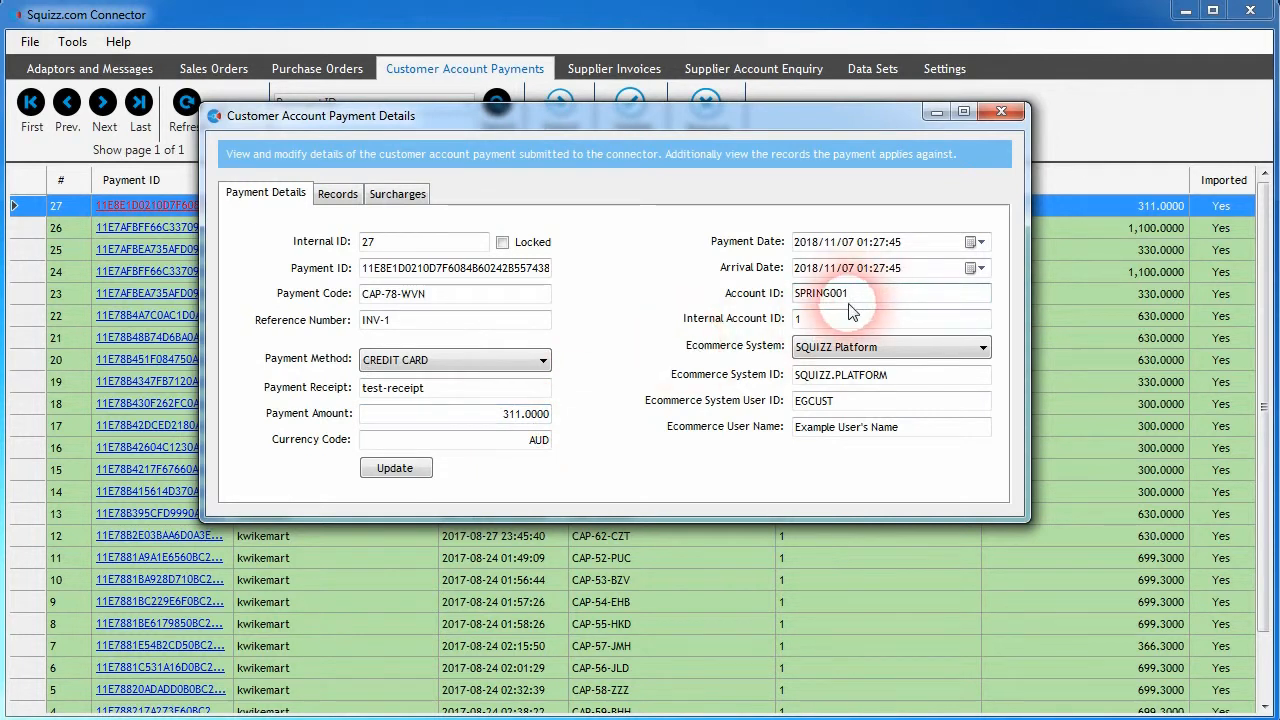
click(836, 310)
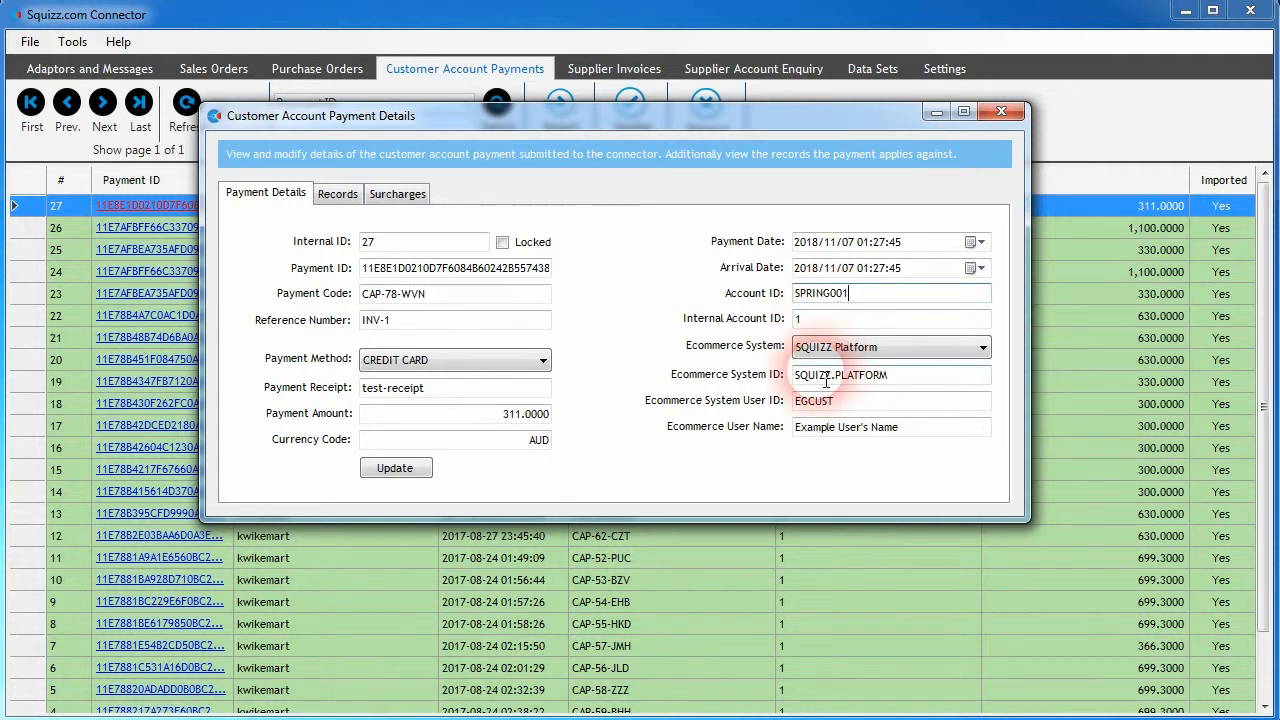
click(824, 428)
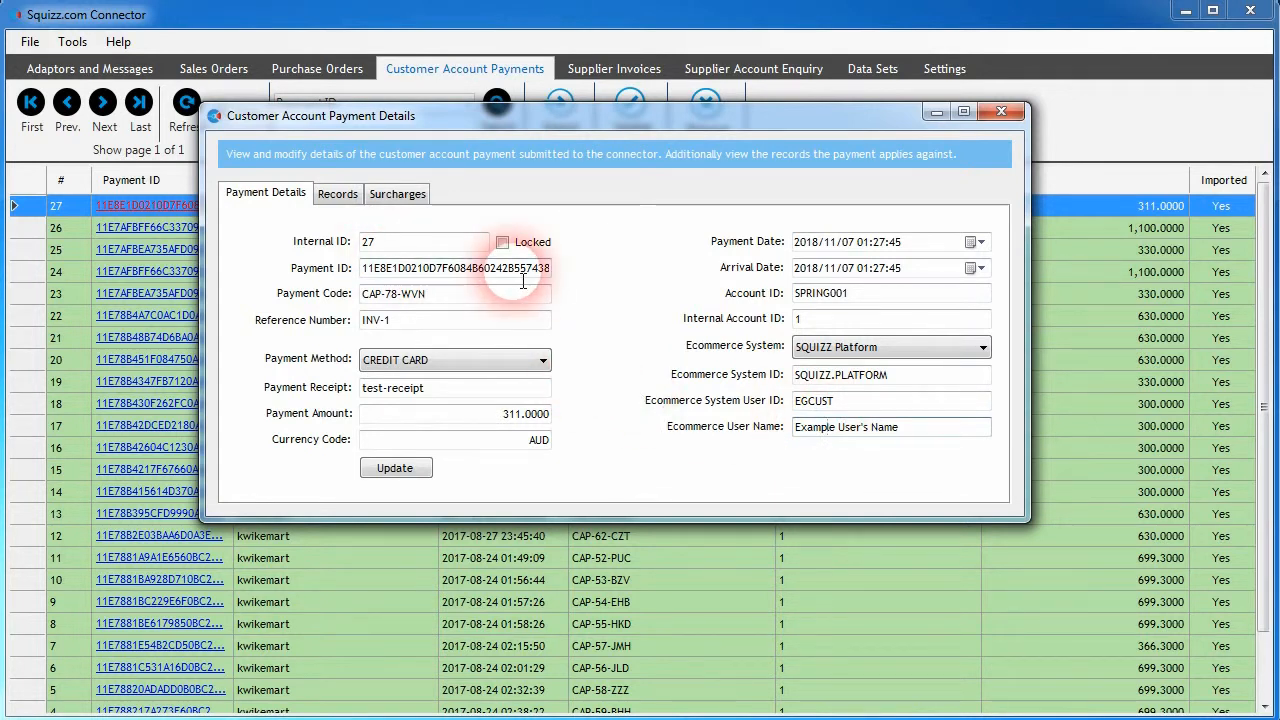
- Examine the payment's credit card surcharge, including its code, label, description, unit prices and unit tax
click(390, 196)
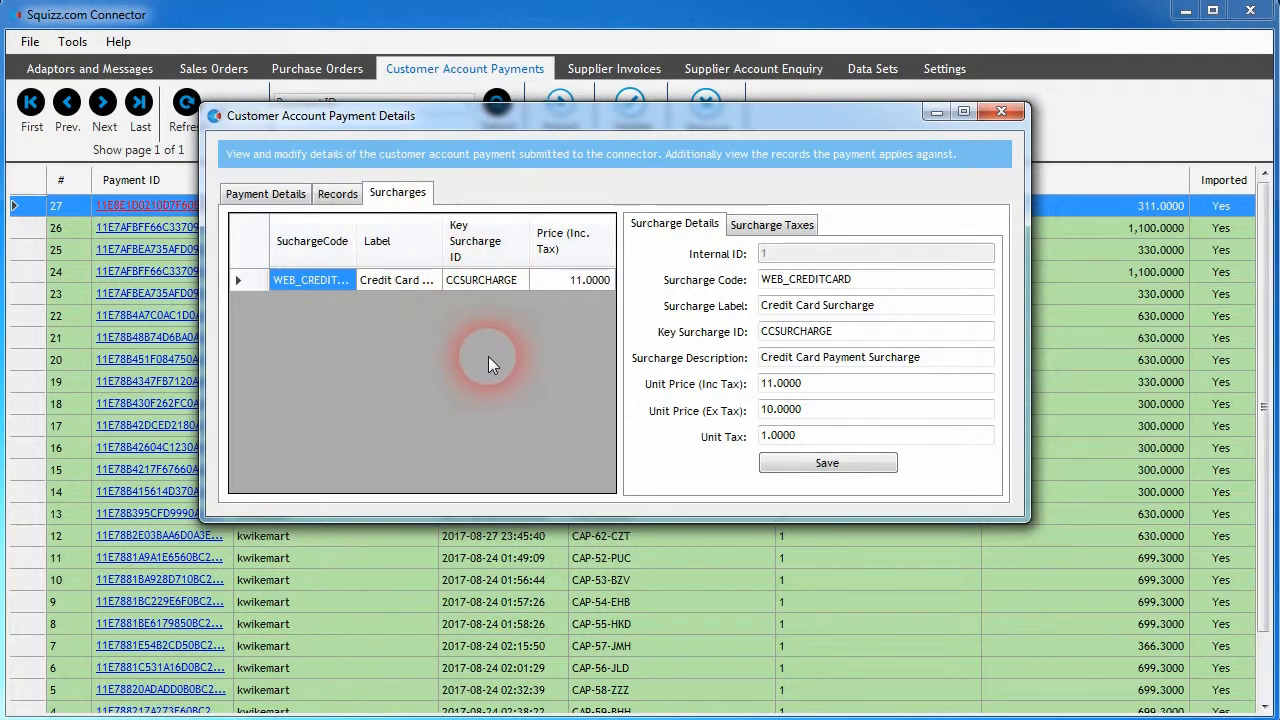
click(470, 284)
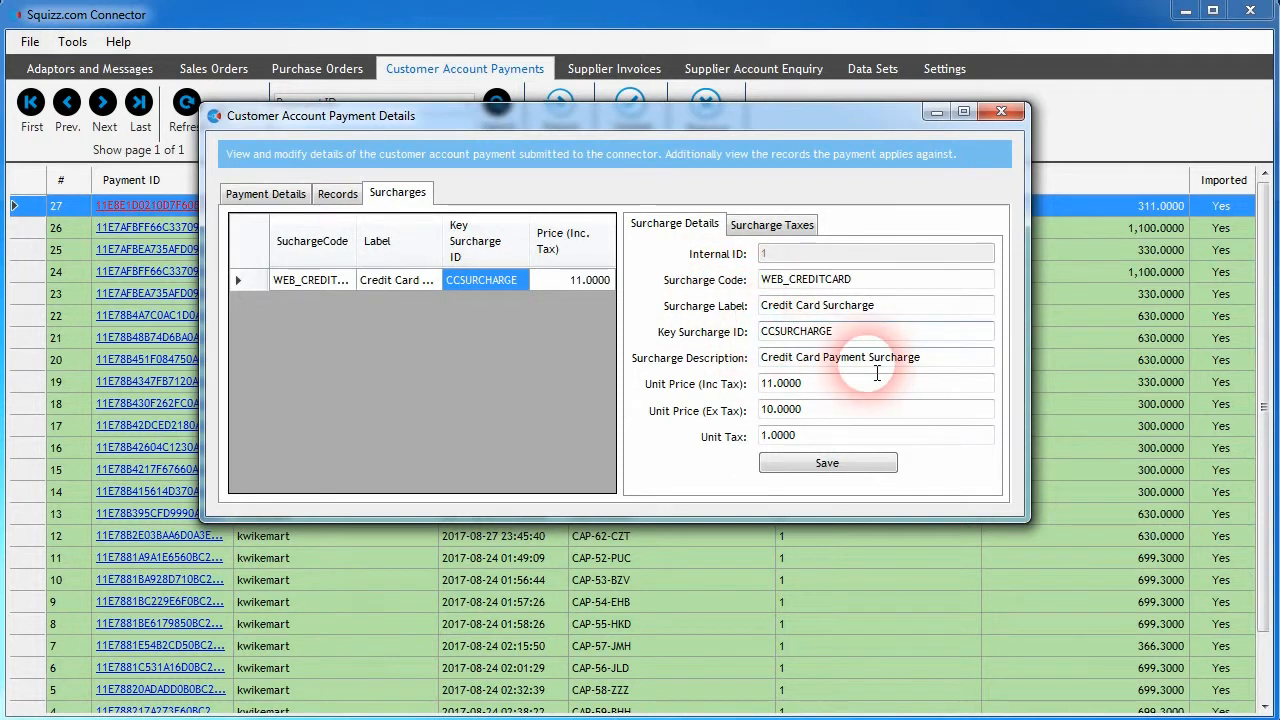
click(934, 366)
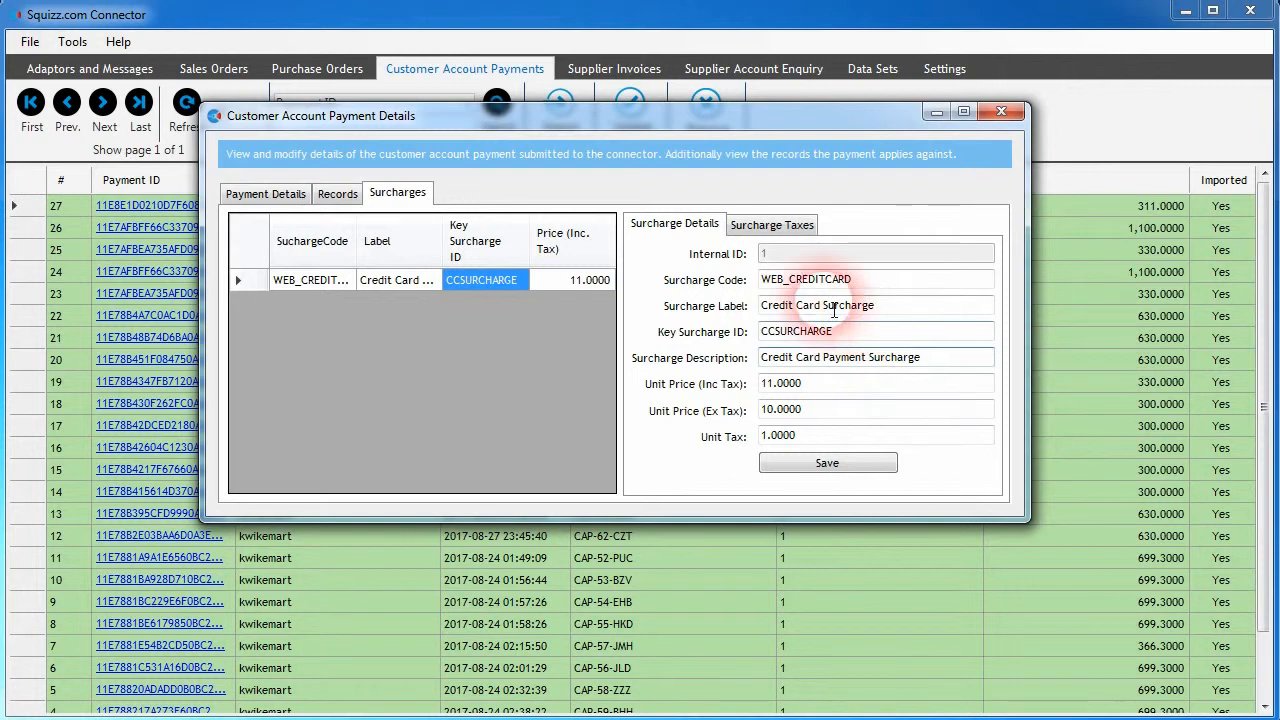
double_click(878, 280)
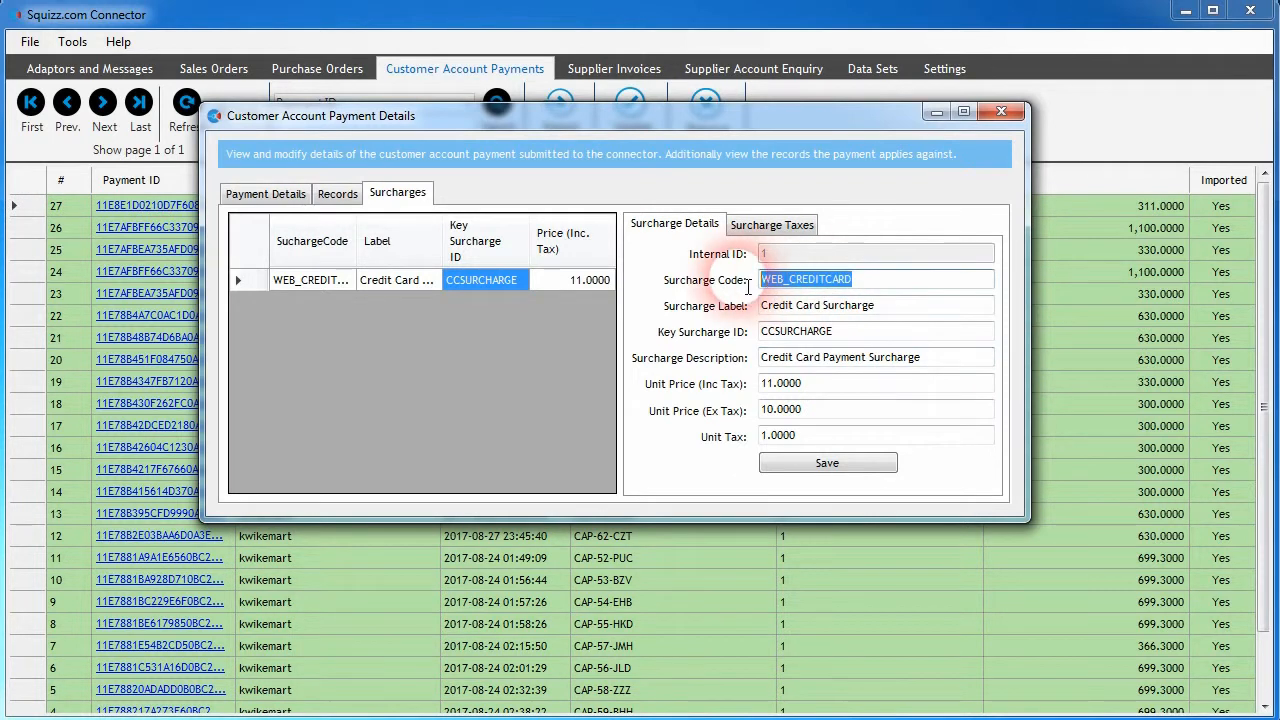
click(884, 307)
click(822, 390)
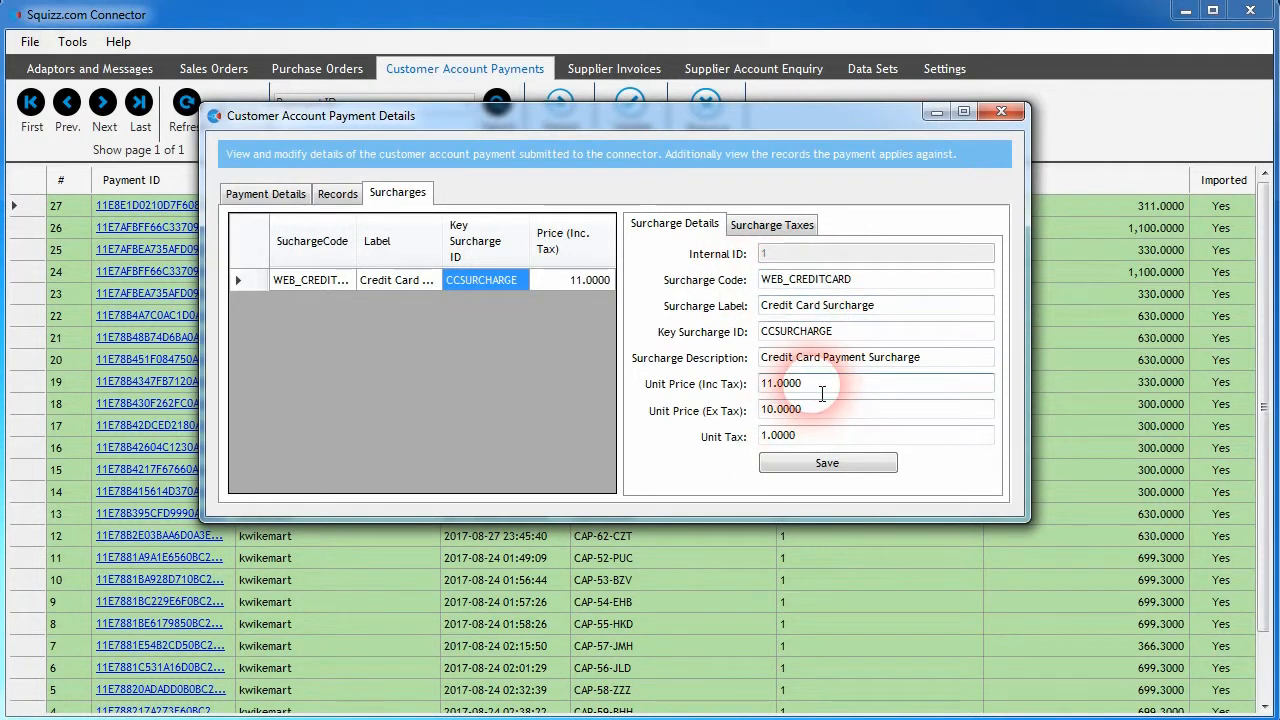
click(776, 440)
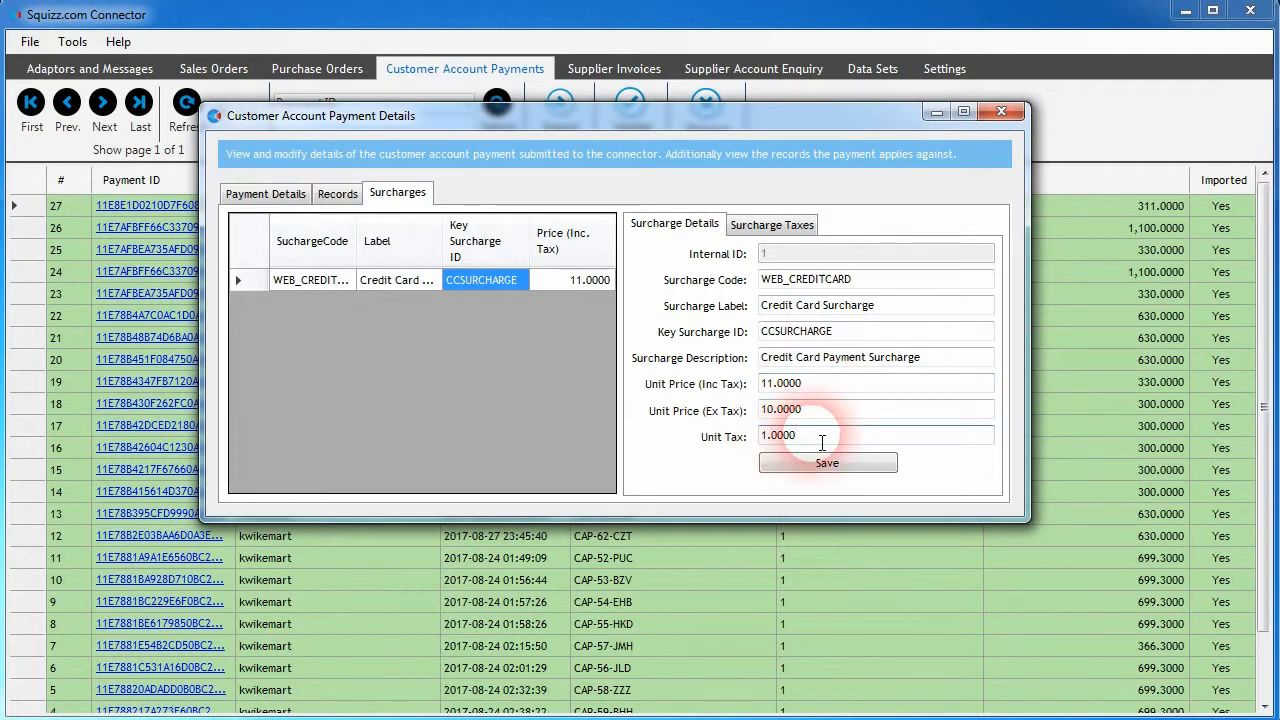
- Examine the tax line and details of the payment's credit card surcharge, and close the payment details
click(753, 230)
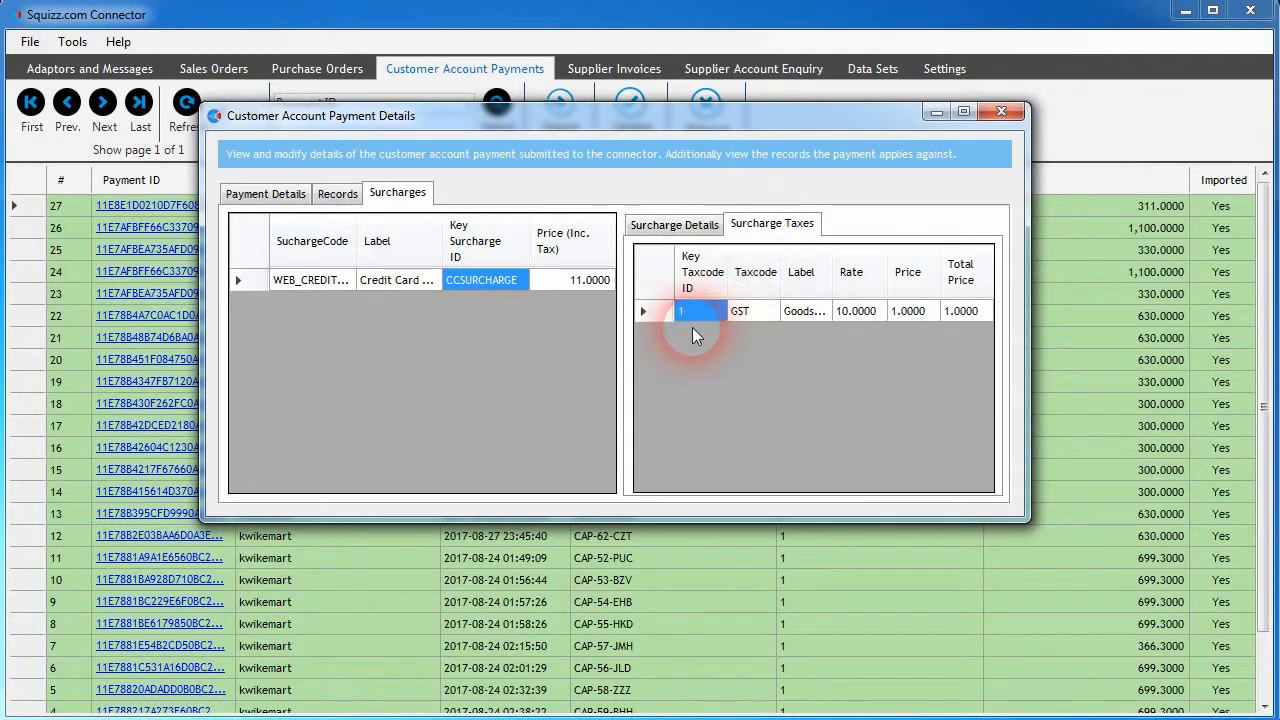
drag(782, 278, 857, 285)
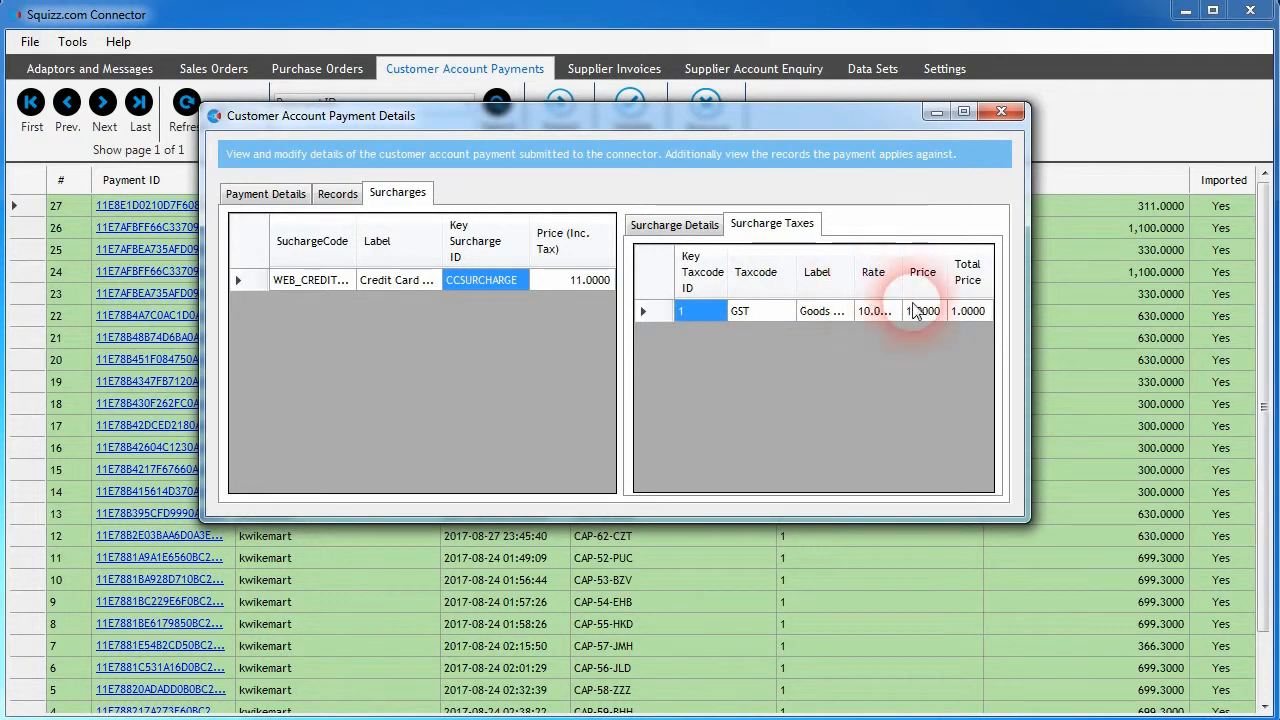
click(672, 224)
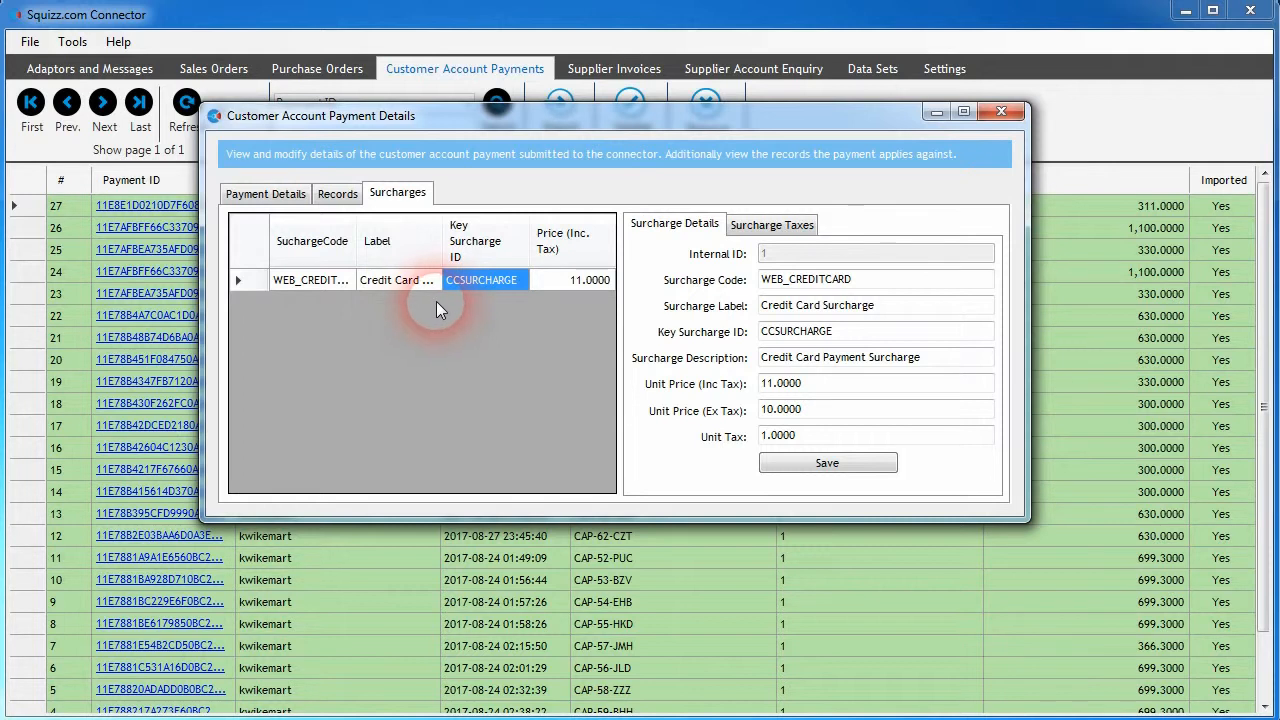
click(415, 283)
click(446, 341)
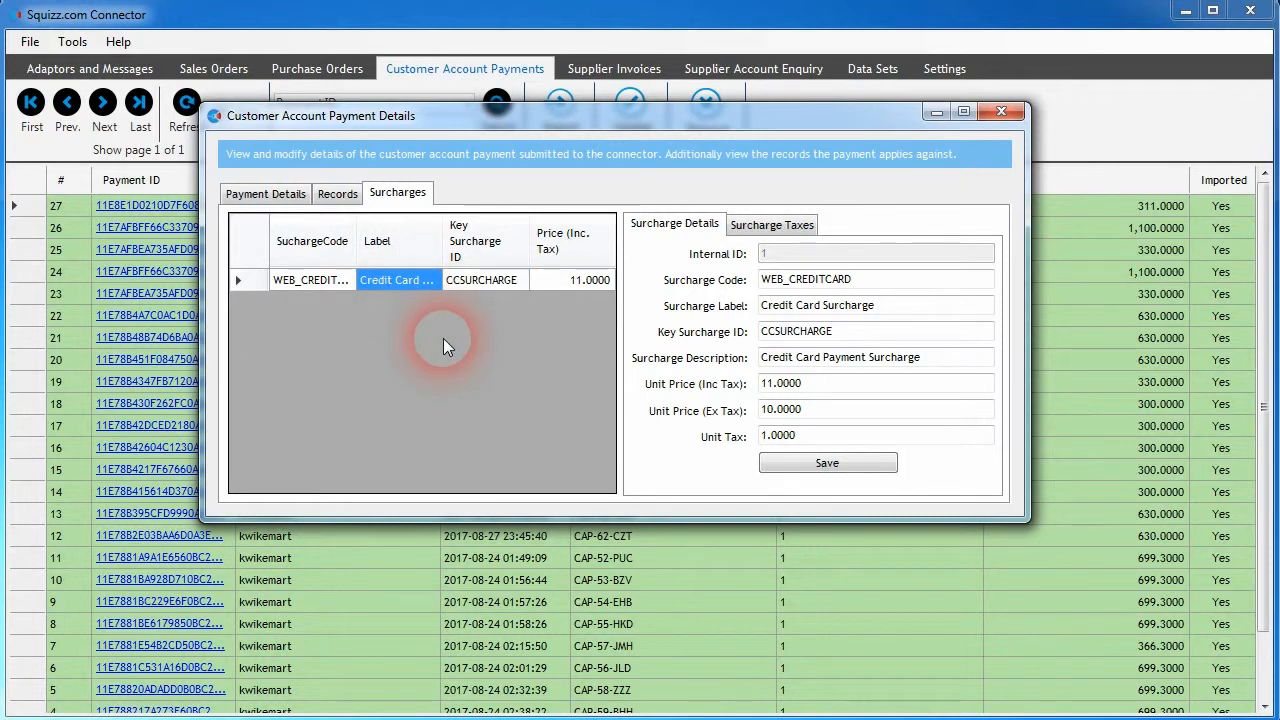
click(762, 222)
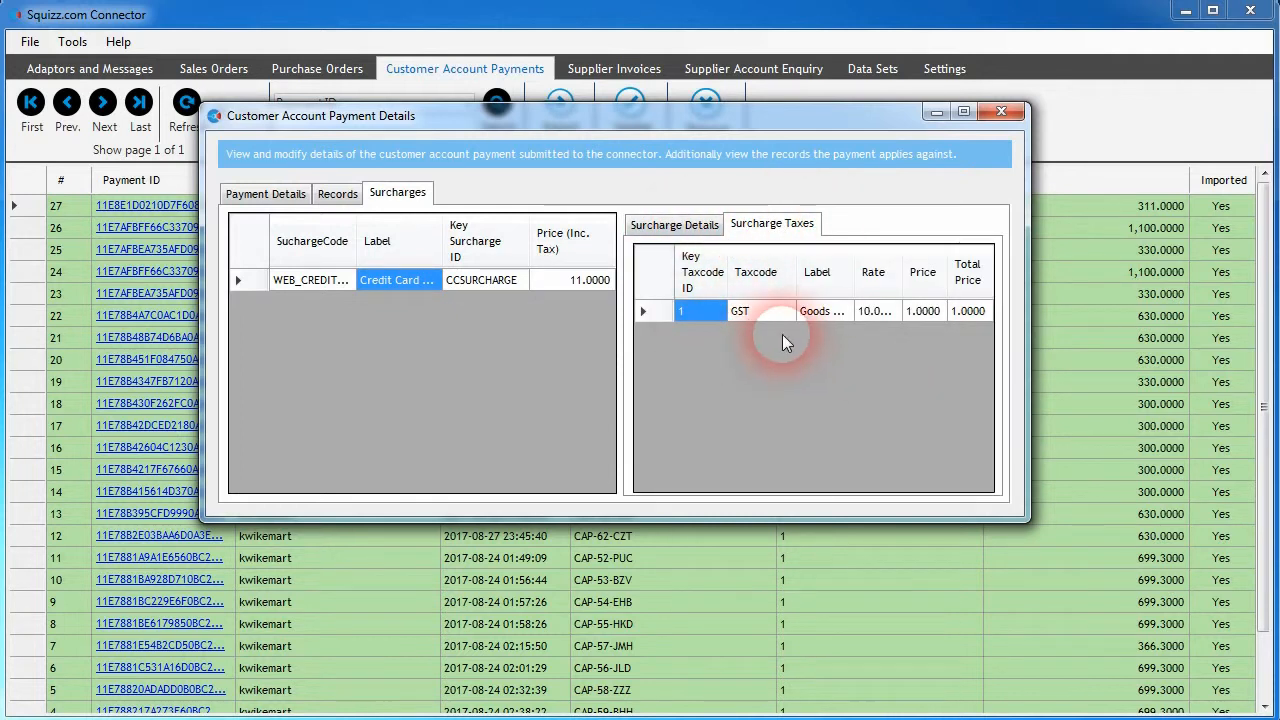
click(668, 224)
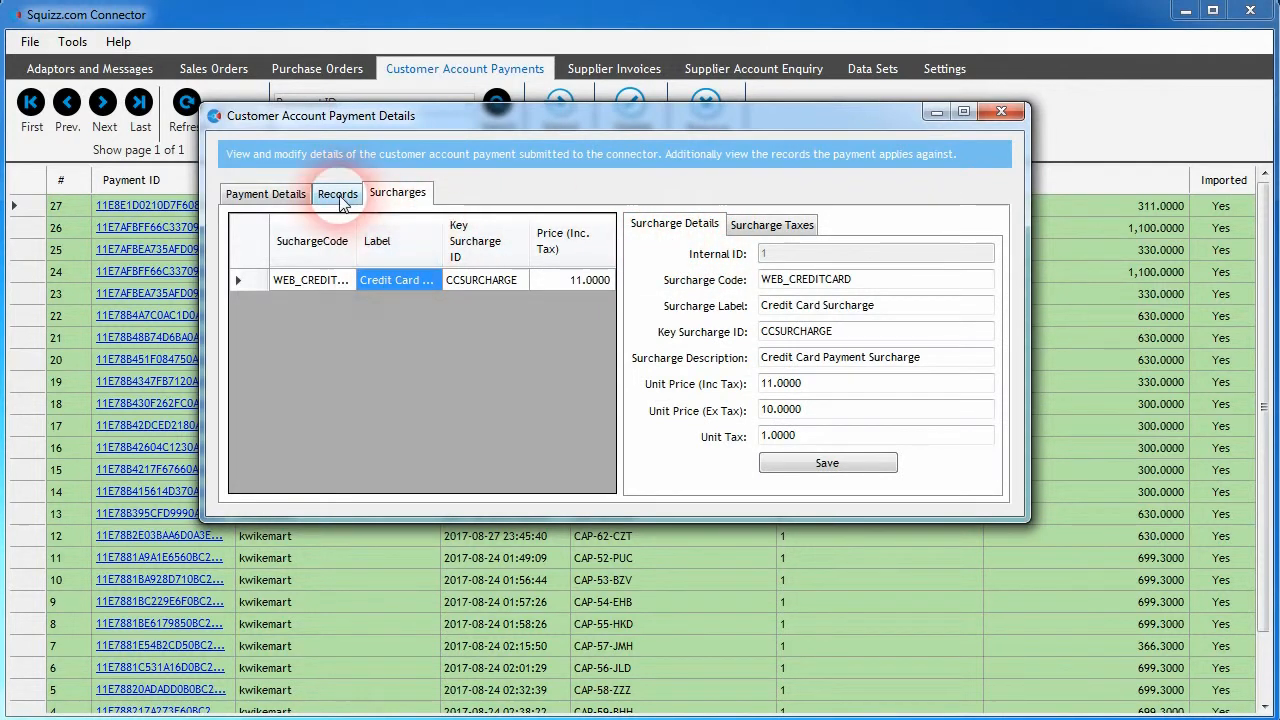
click(270, 194)
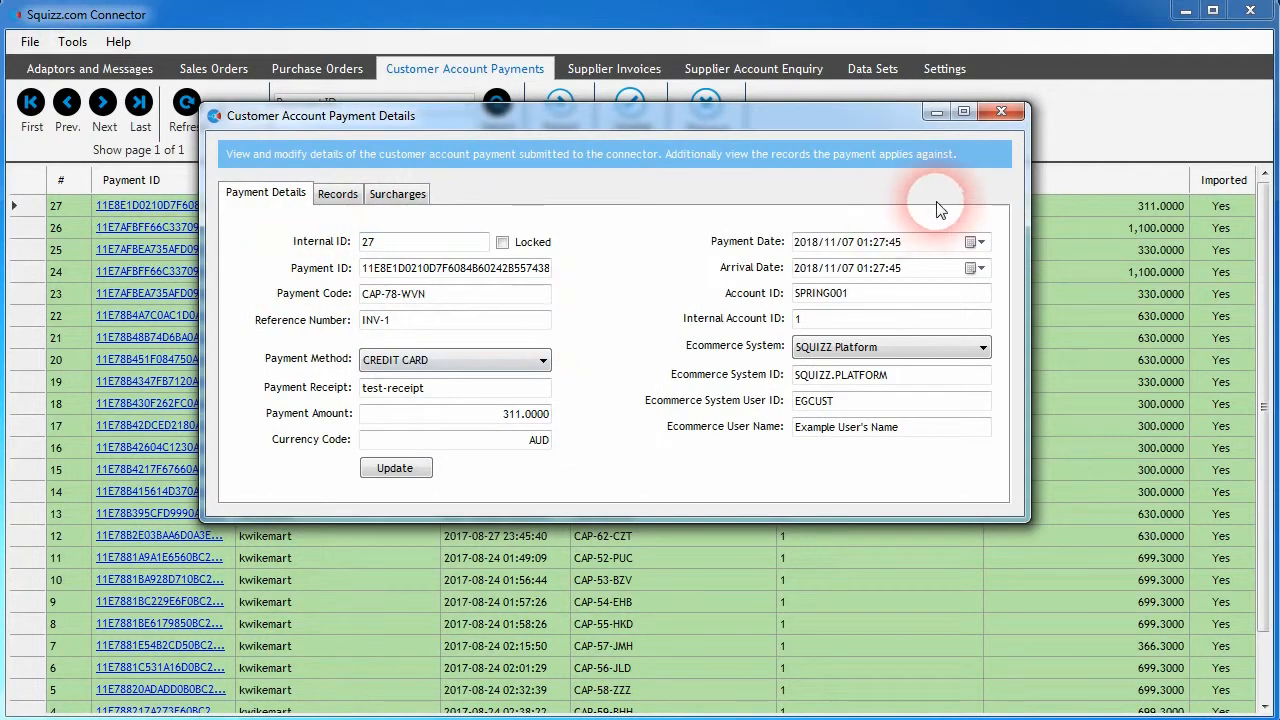
click(1001, 111)
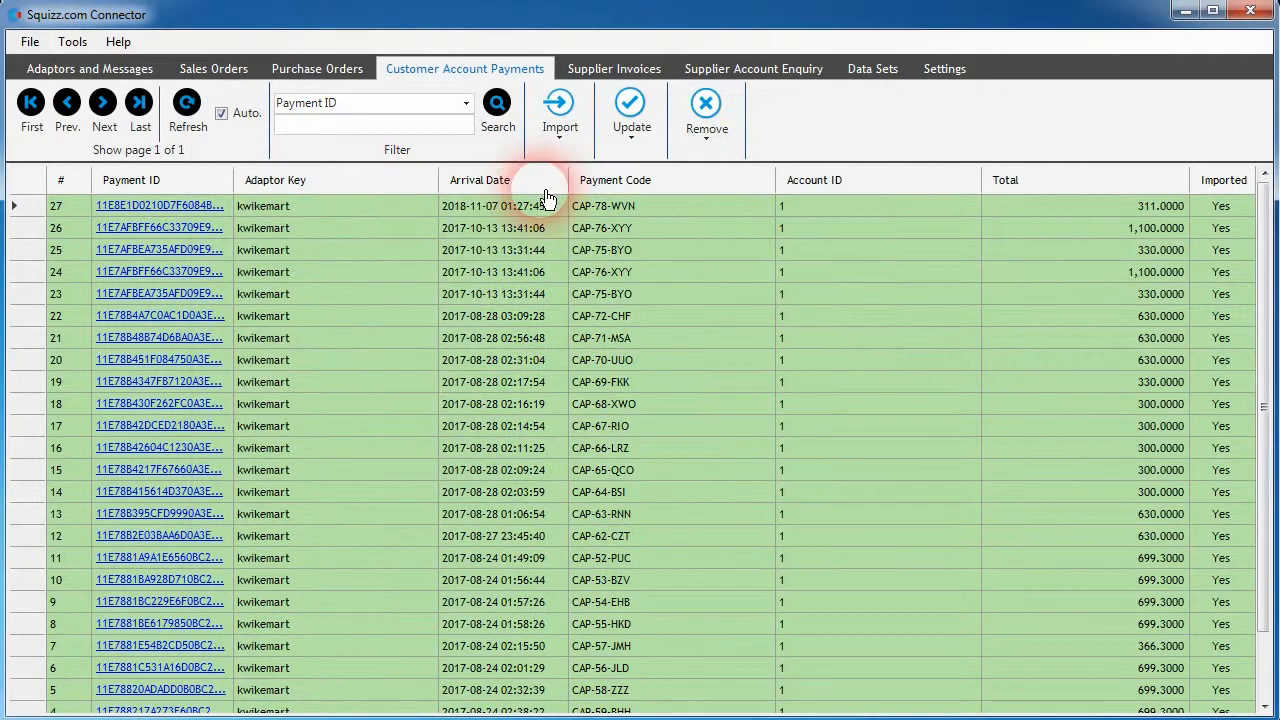
- Open the Kwik e Mart adaptor's settings and show its data import configuration
click(148, 76)
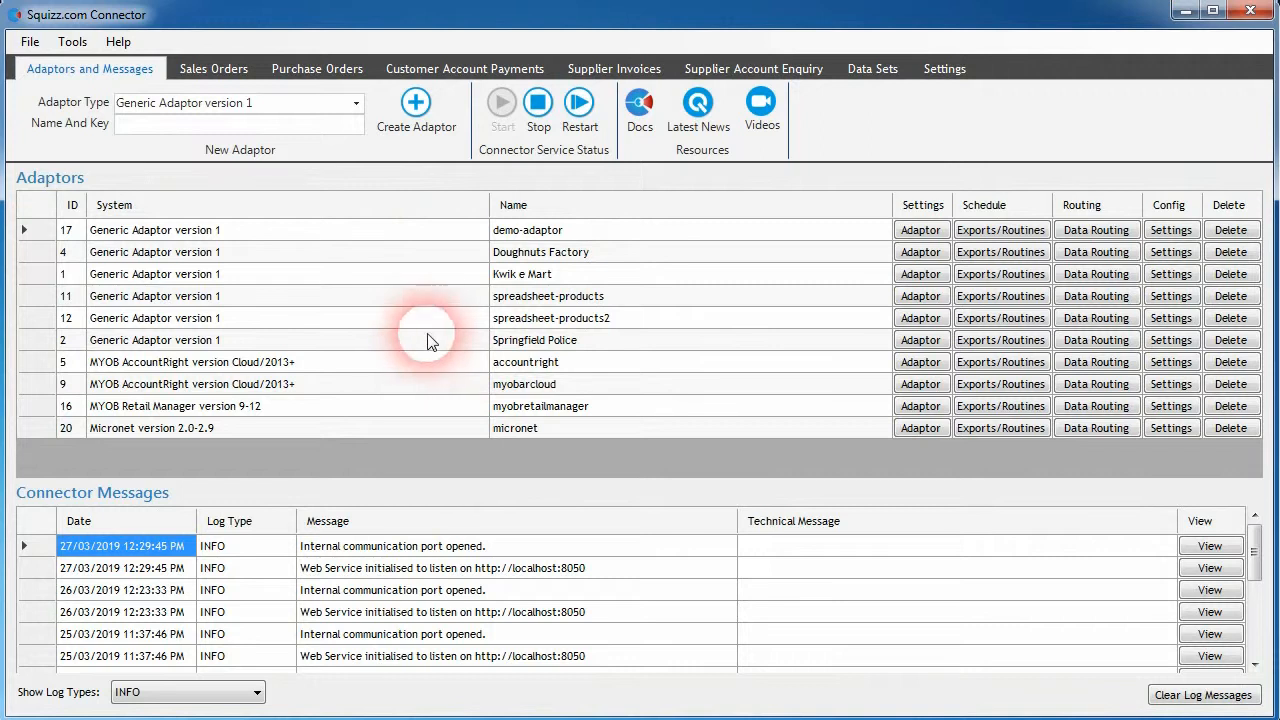
click(1173, 279)
drag(497, 17, 450, 20)
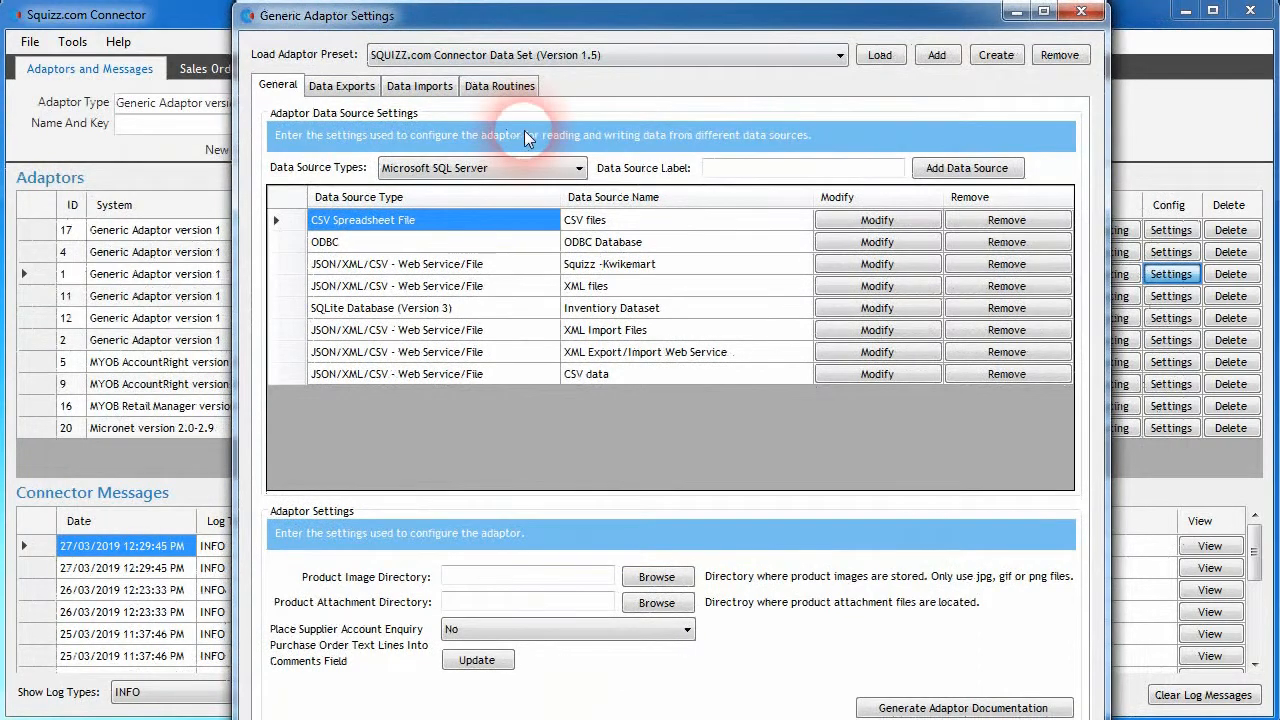
click(428, 92)
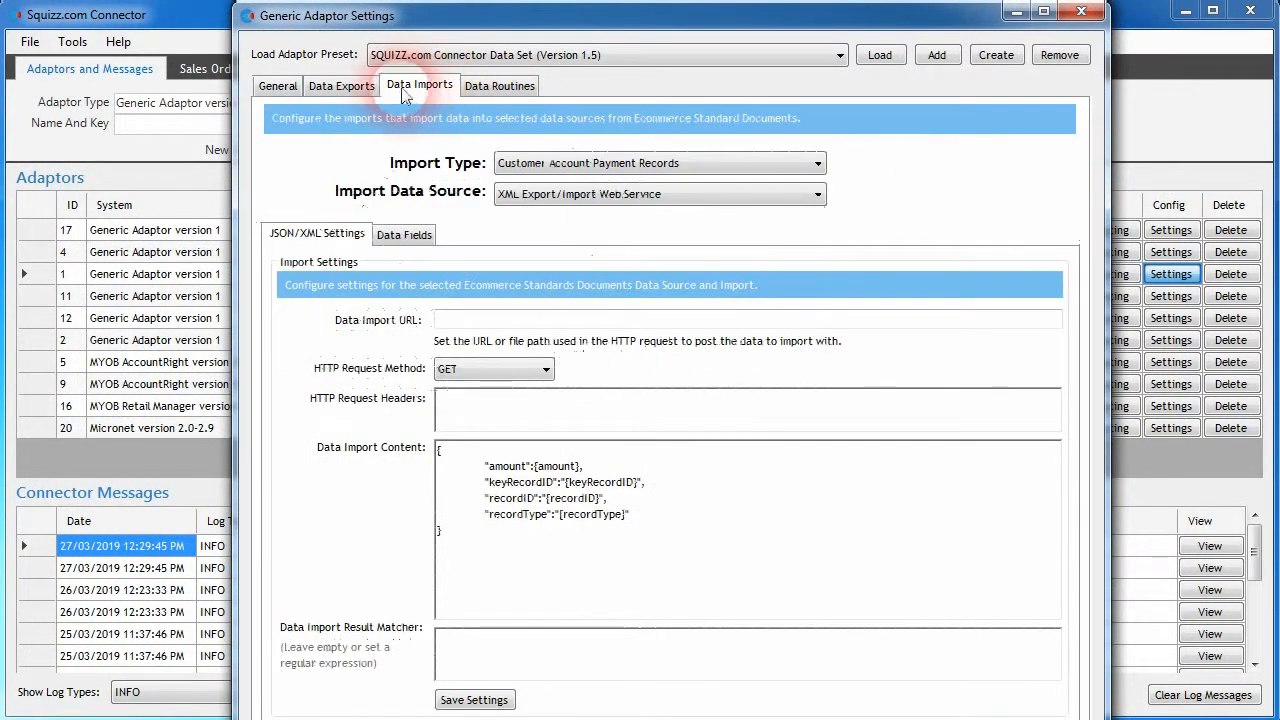
- Compare the import data sources assigned to Customer Account Payment Surcharge and Customer Account Payments
click(816, 164)
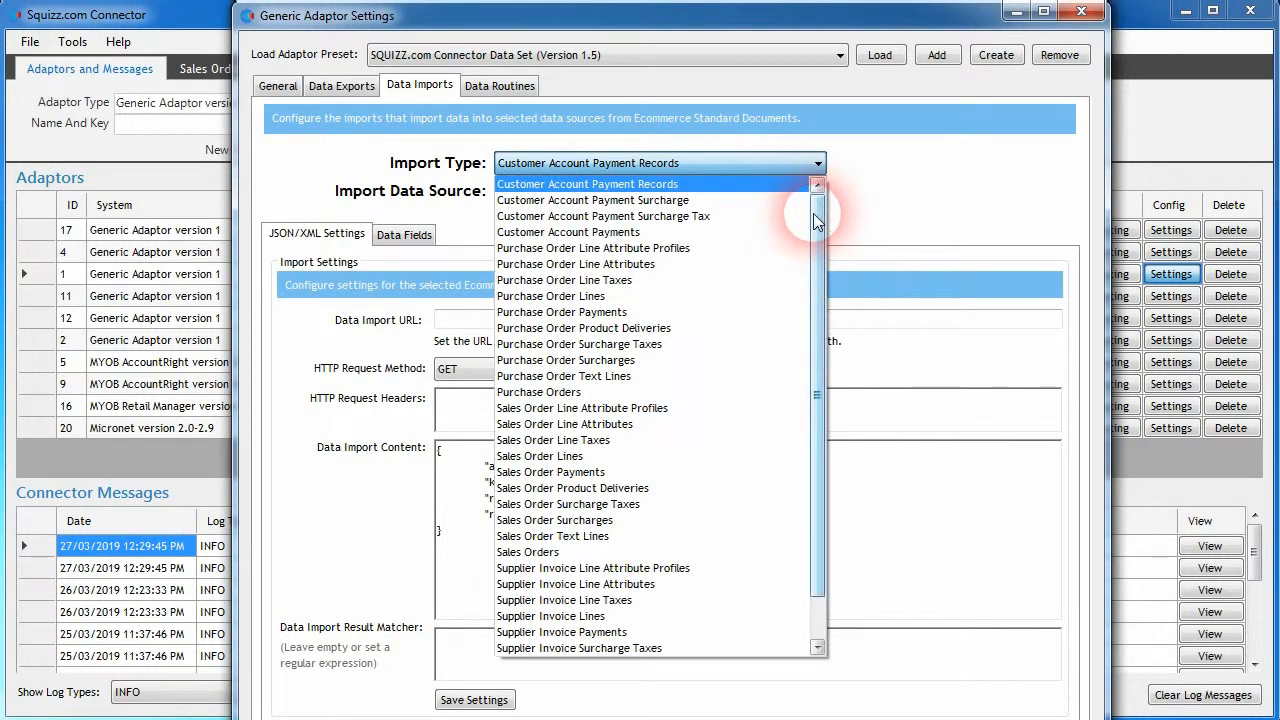
click(651, 200)
click(613, 194)
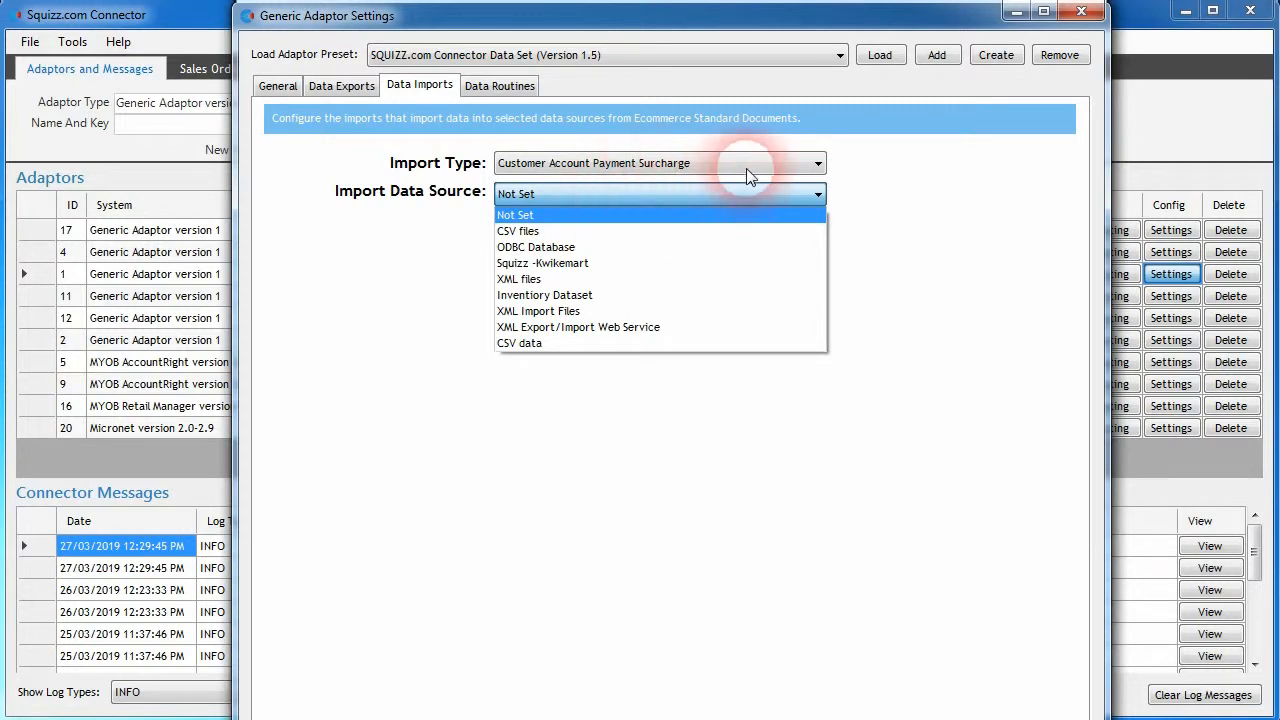
click(746, 168)
scroll(723, 263, up, 5)
click(593, 225)
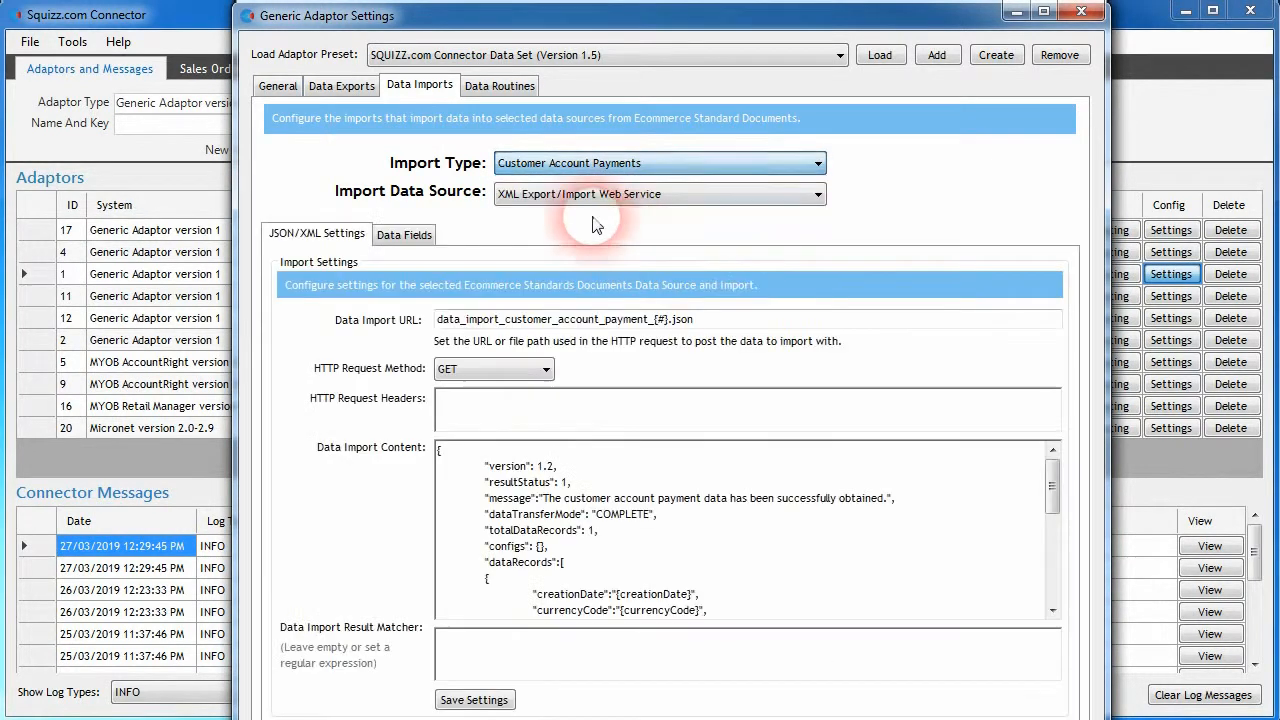
click(572, 166)
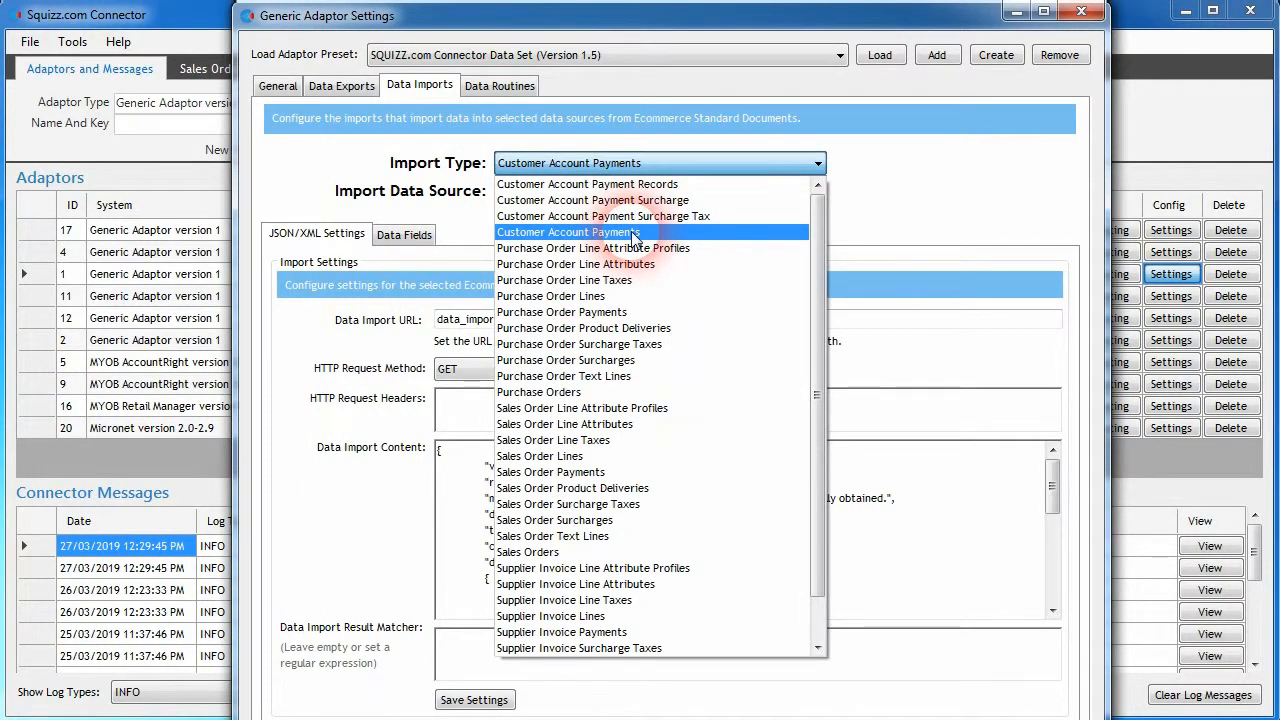
click(643, 241)
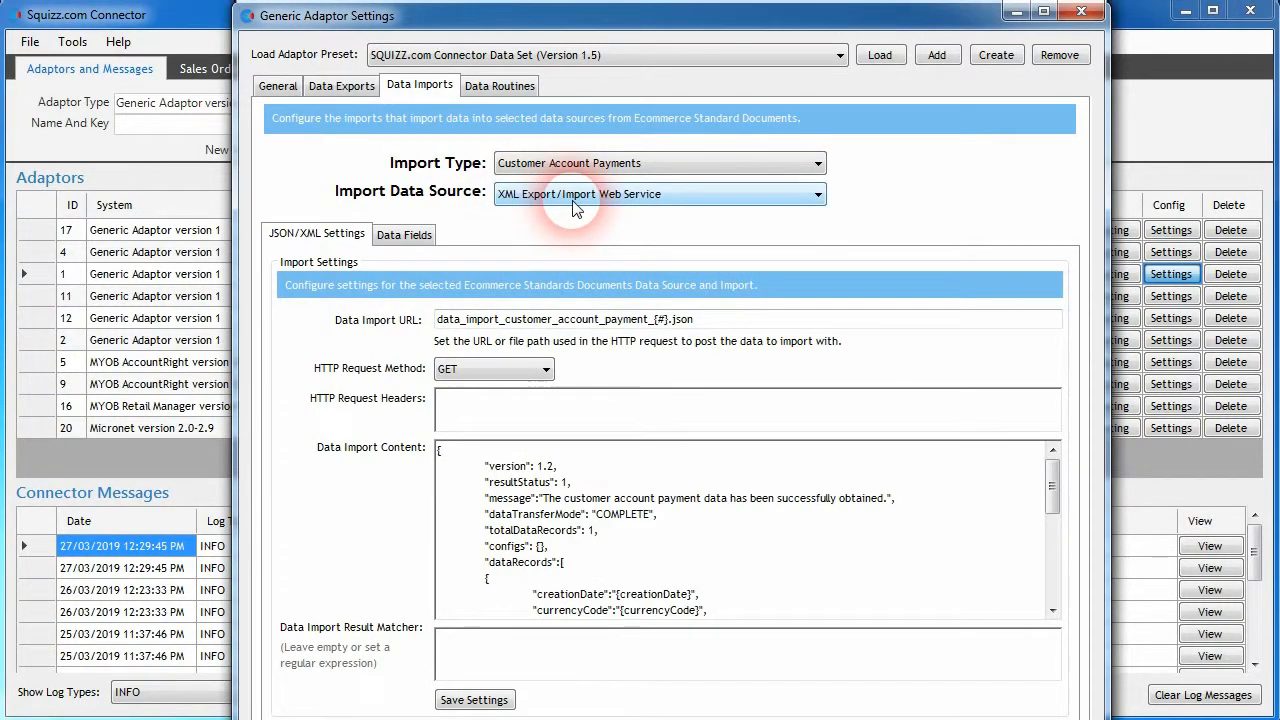
- Set the Customer Account Payment Surcharge import's data source to XML Export/Import Web Service and check that source in the adaptor's general settings
click(586, 163)
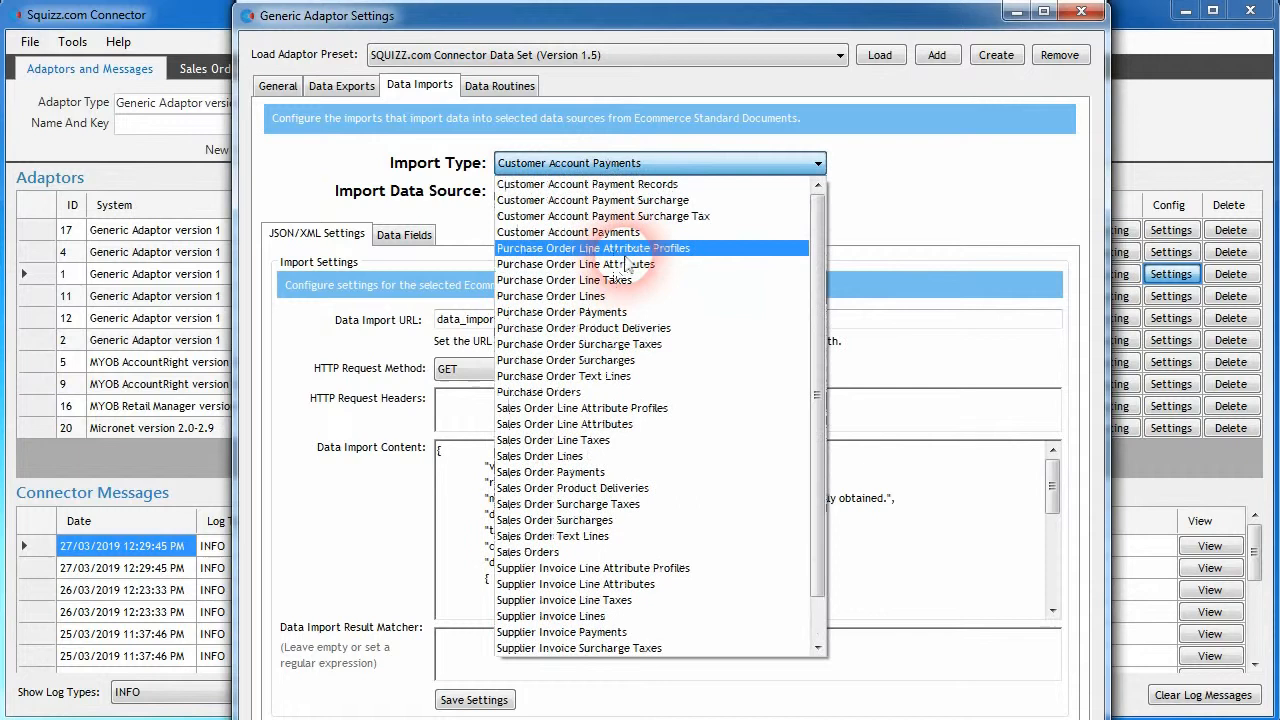
click(620, 200)
click(576, 193)
click(627, 328)
click(278, 85)
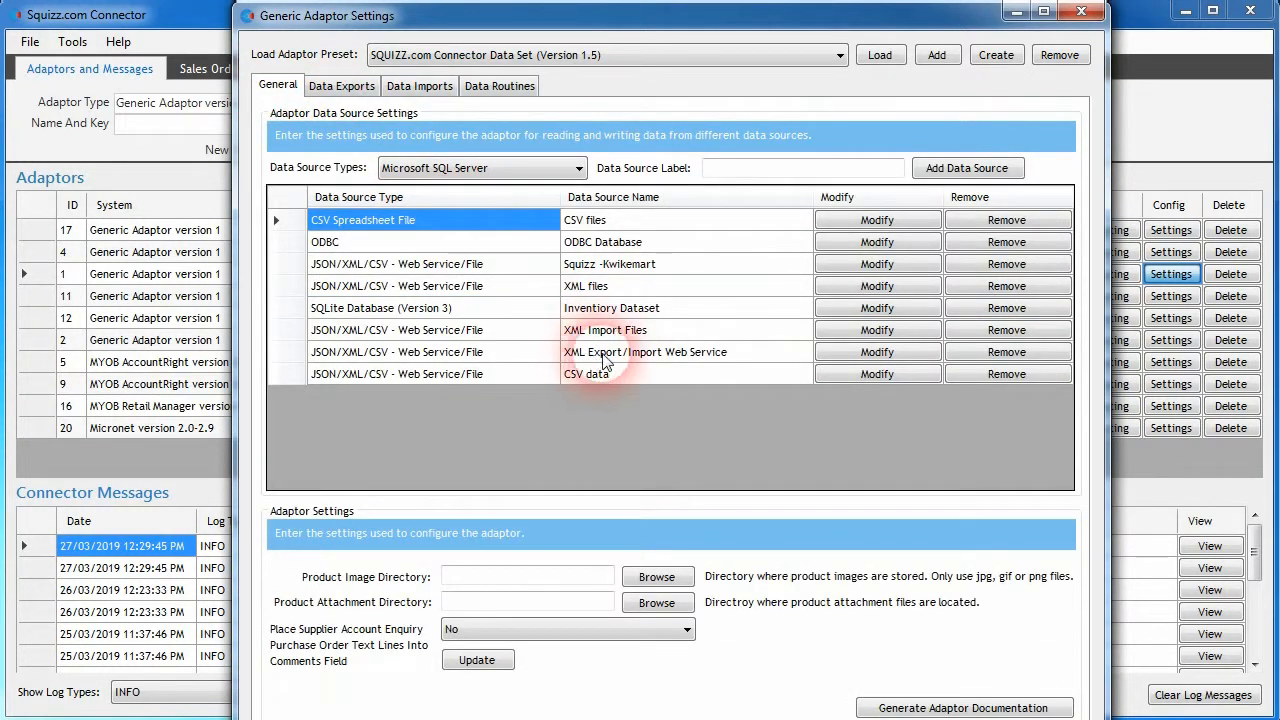
click(418, 85)
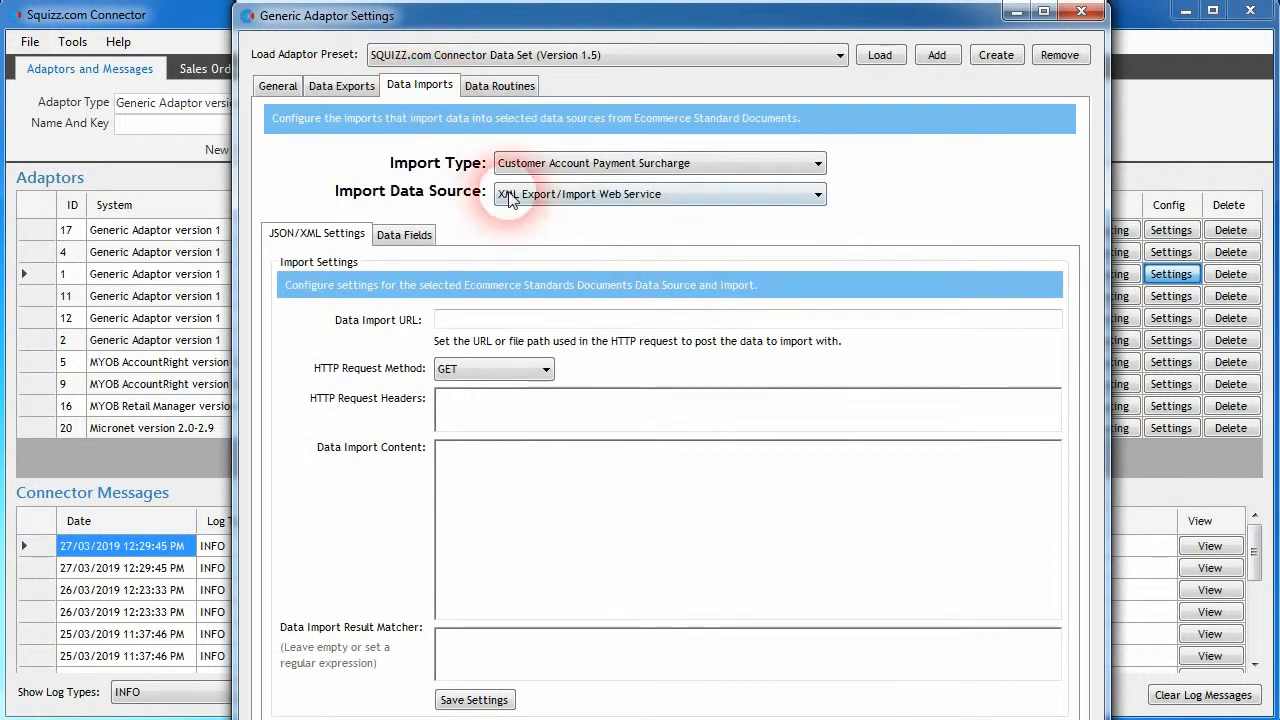
- Set the custom data field definition for the surcharge import's Price Excluding Tax field to priceExTax
click(404, 235)
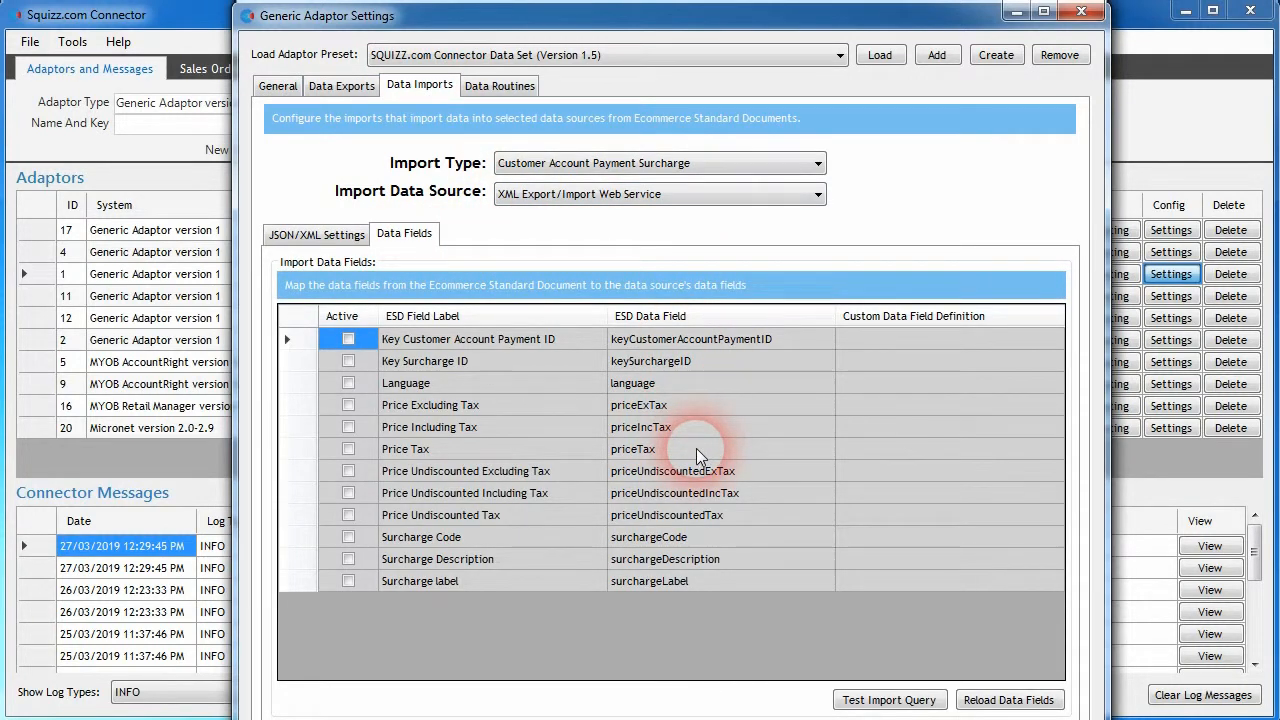
click(670, 406)
click(712, 406)
key(ctrl+c)
click(885, 405)
key(ctrl+v)
- Set the custom data field definitions for Price Including Tax to priceIncTax and Price Tax to priceTax
click(736, 427)
click(736, 427)
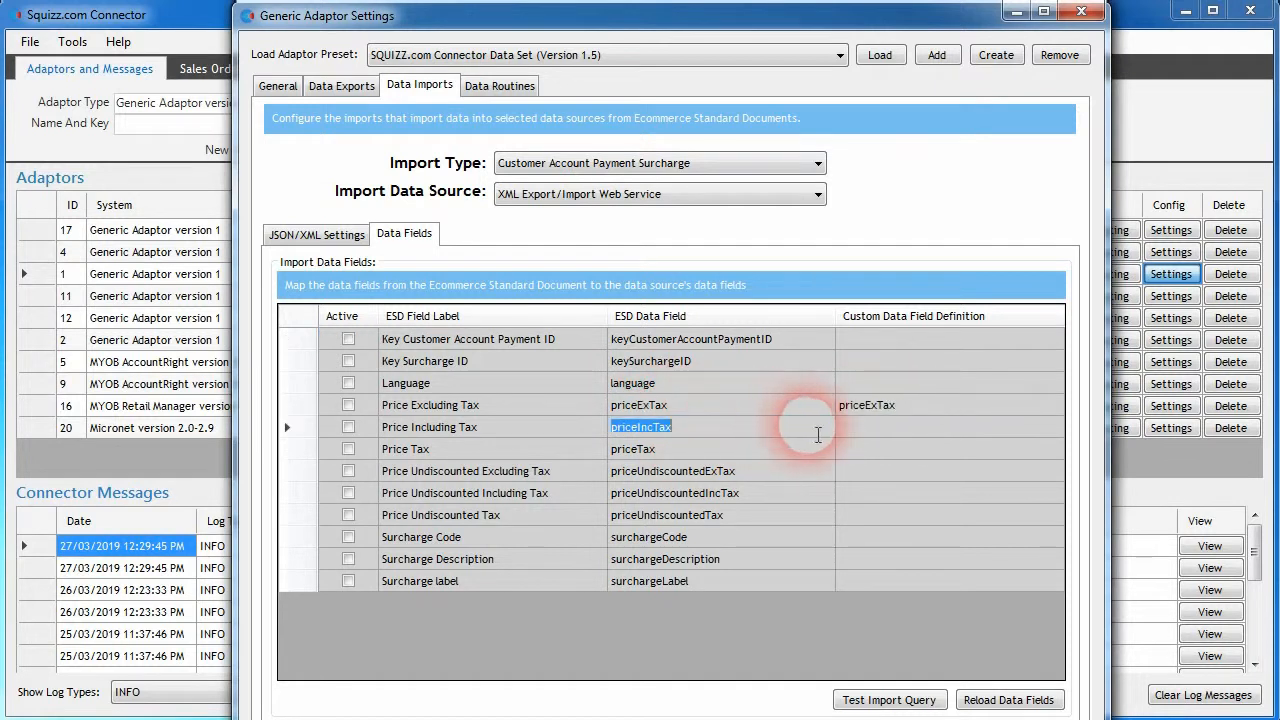
click(848, 430)
click(785, 446)
key(ctrl+c)
click(876, 449)
key(ctrl+v)
click(755, 448)
- Activate the Price Excluding Tax, Price Including Tax and Price Tax import fields
click(350, 451)
click(348, 406)
click(347, 426)
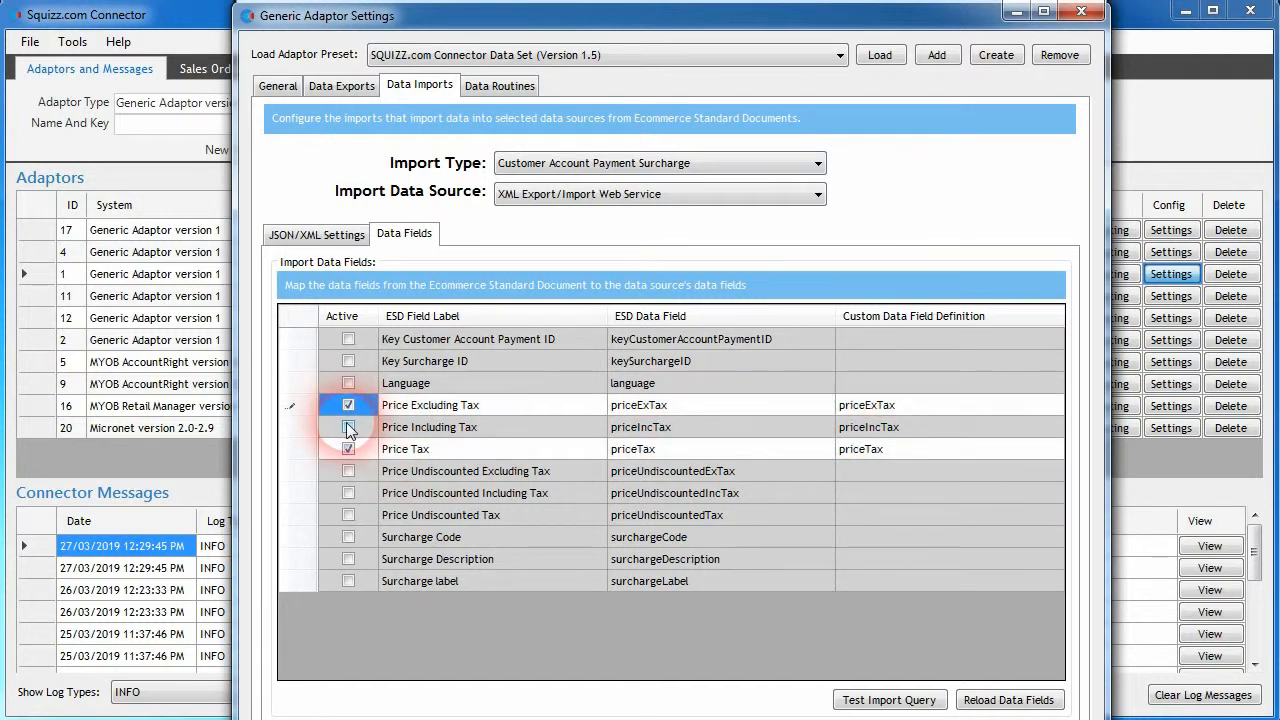
- Duplicate the records line in the Customer Account Payments import content and change the copy's placeholder to surcharges
click(330, 236)
click(515, 544)
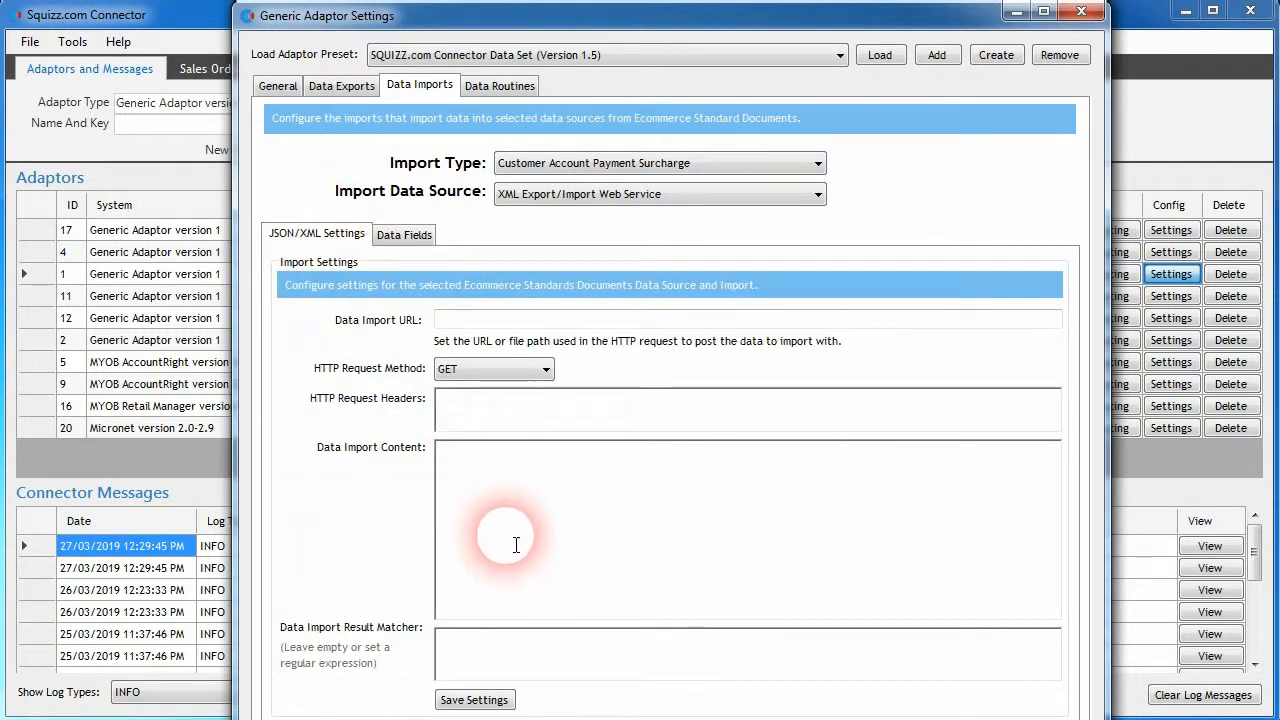
click(570, 163)
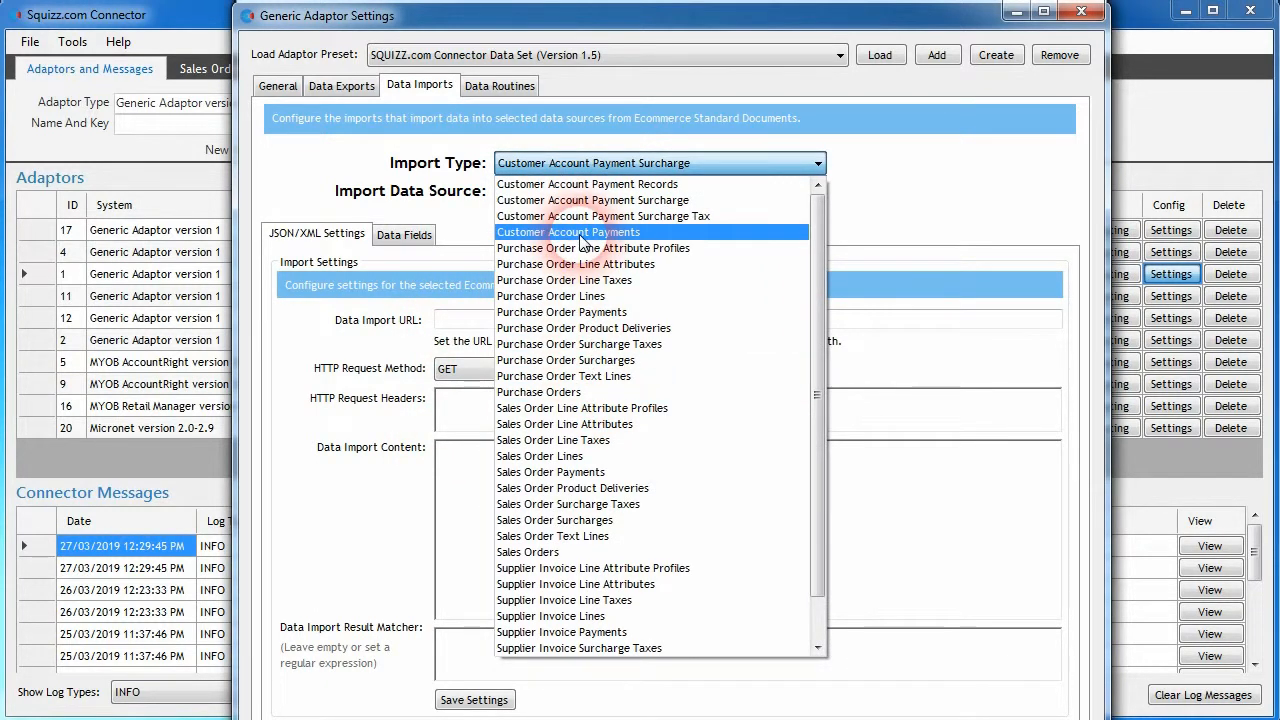
click(581, 240)
click(741, 601)
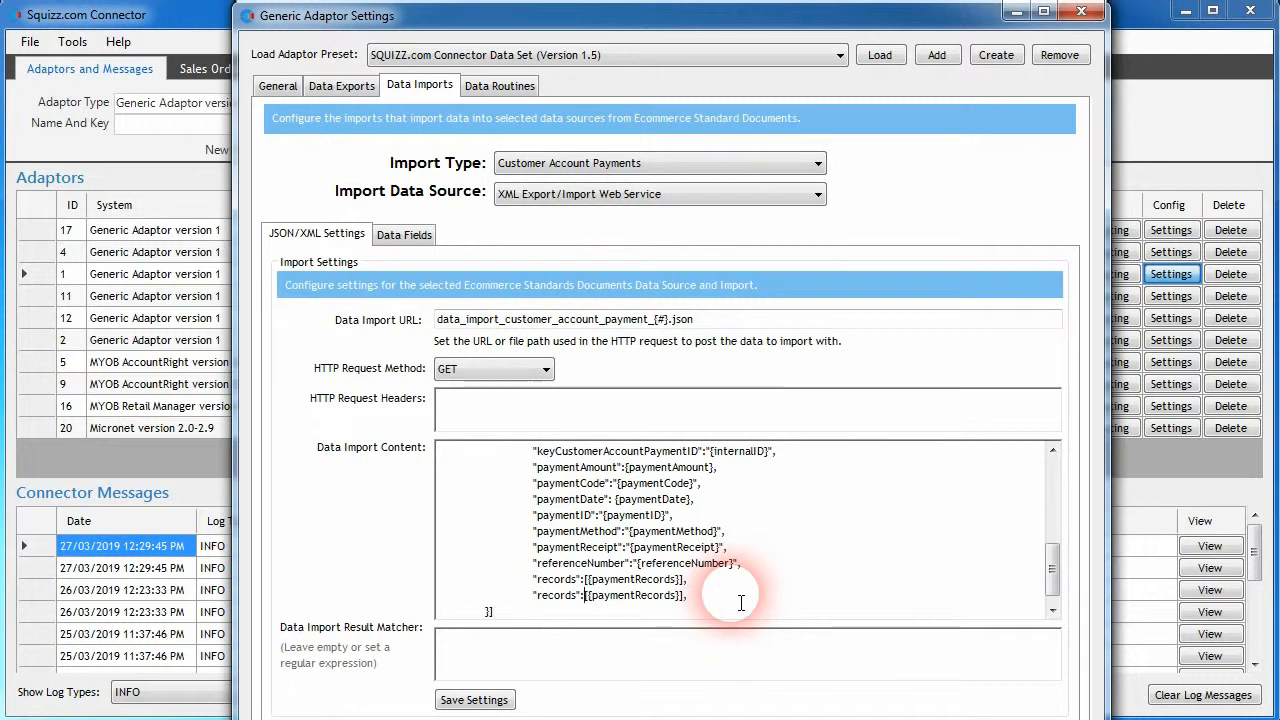
key(shift+End)
text(sur)
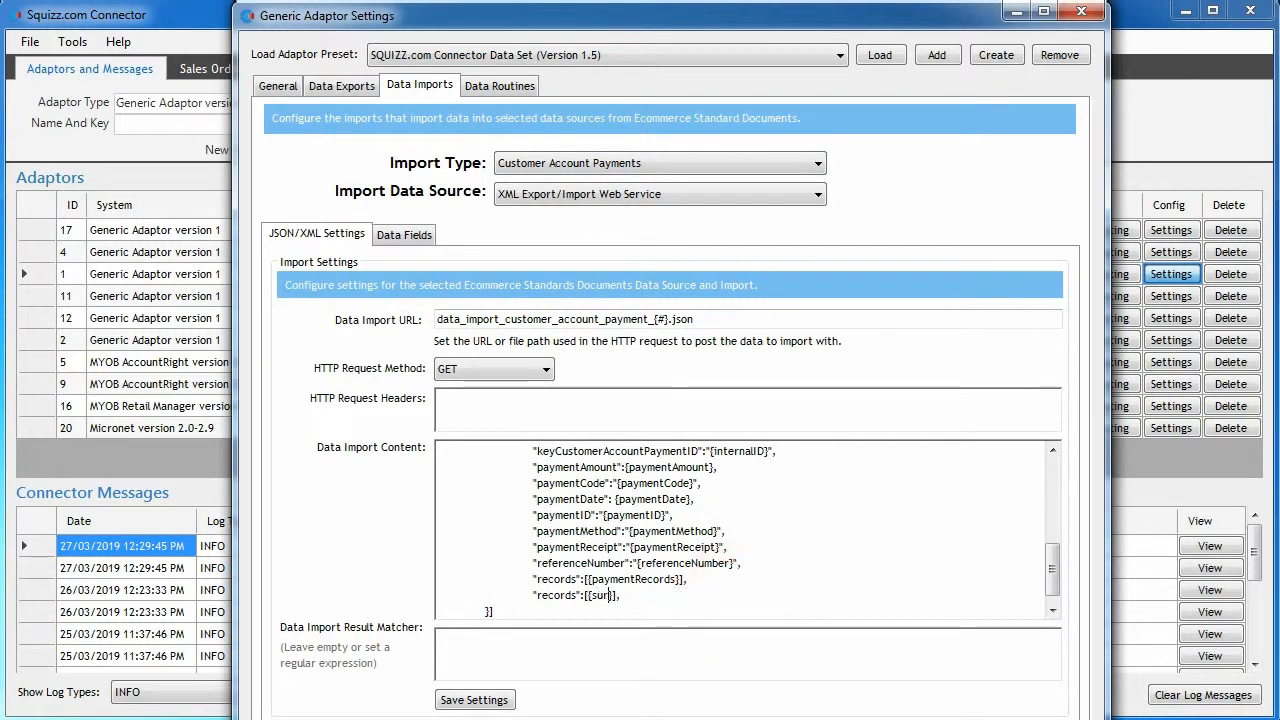
- Rename the duplicated line's key to surcharges and save the Customer Account Payments import settings
click(795, 163)
scroll(789, 161, up, 1)
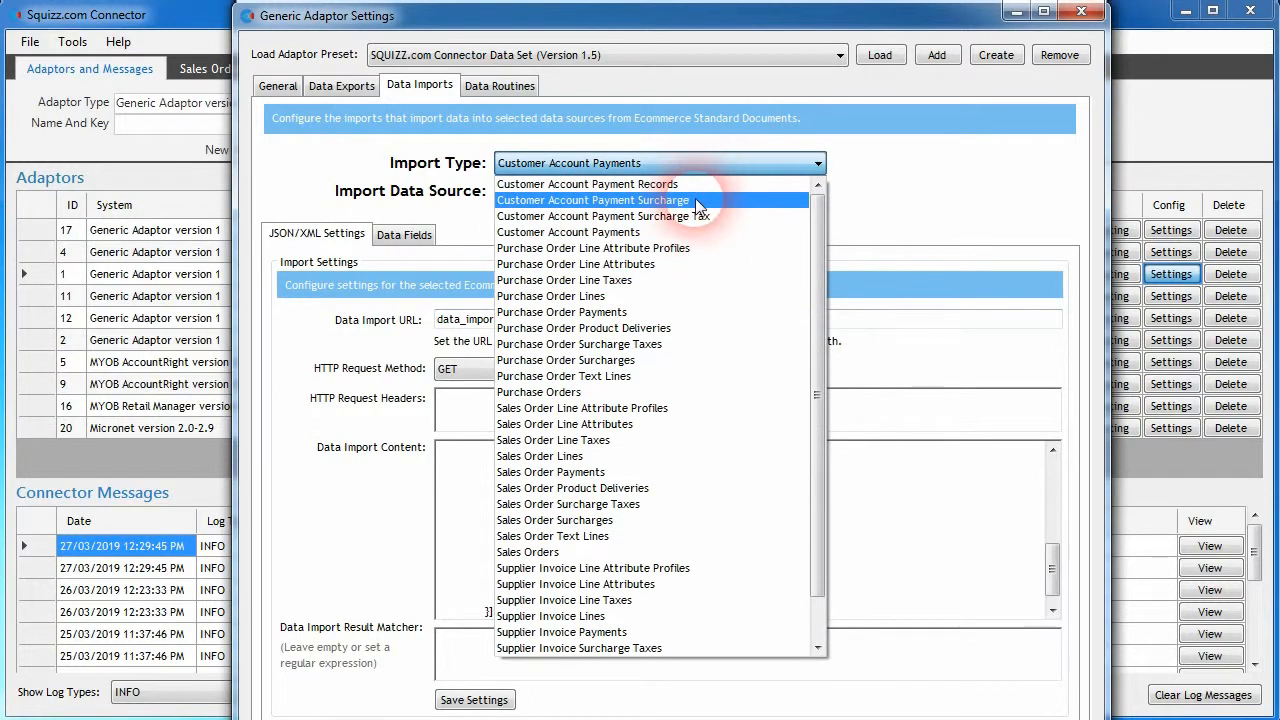
click(815, 183)
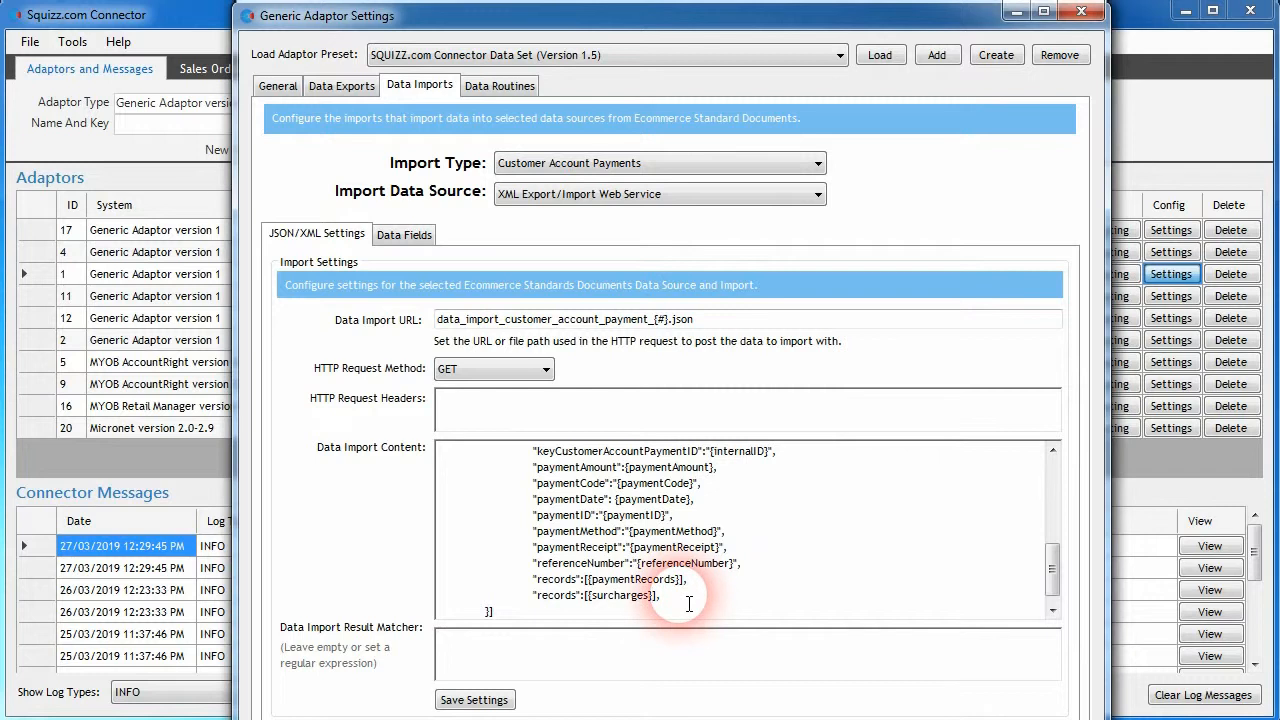
double_click(552, 596)
text(surcharg)
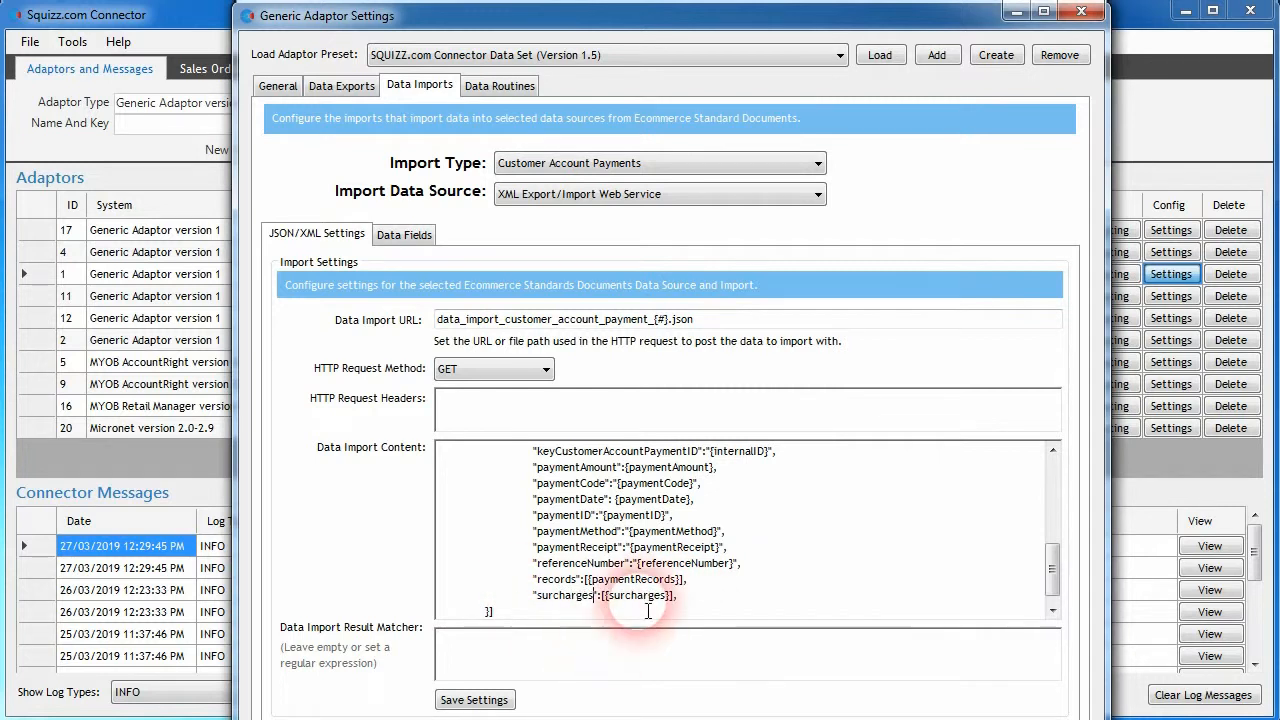
click(474, 699)
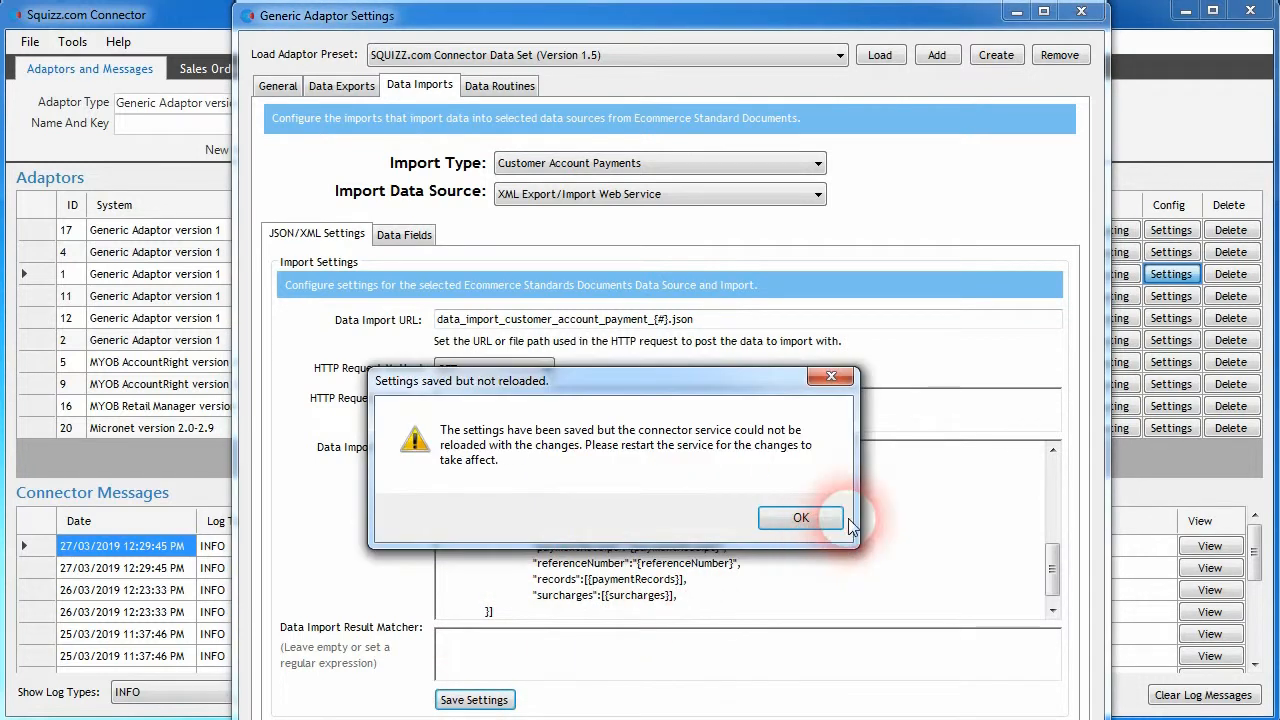
click(805, 518)
- Start the Customer Account Payment Surcharge import content with an opening and a closing curly brace, leaving empty lines between them
click(646, 163)
scroll(640, 260, up, 1)
click(585, 200)
click(532, 488)
text({)
key(Return)
key(Return)
key(Return)
text(})
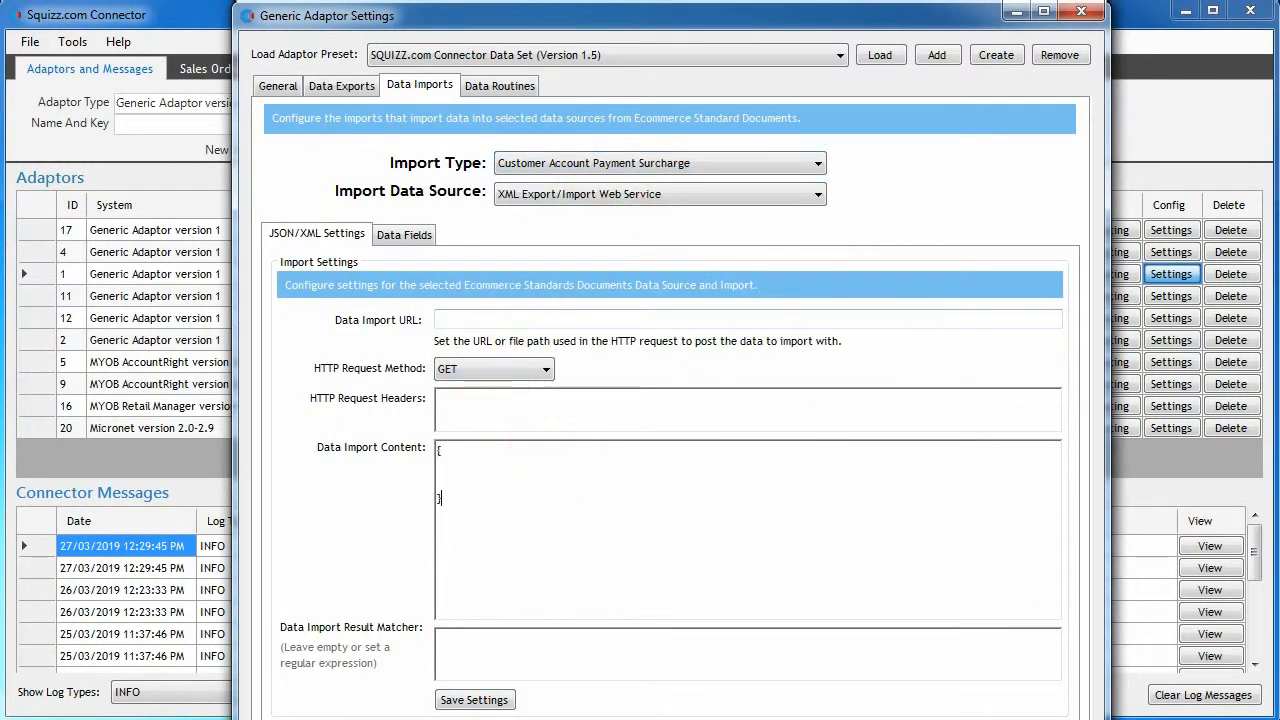
key(Up)
key(Up)
key(Tab)
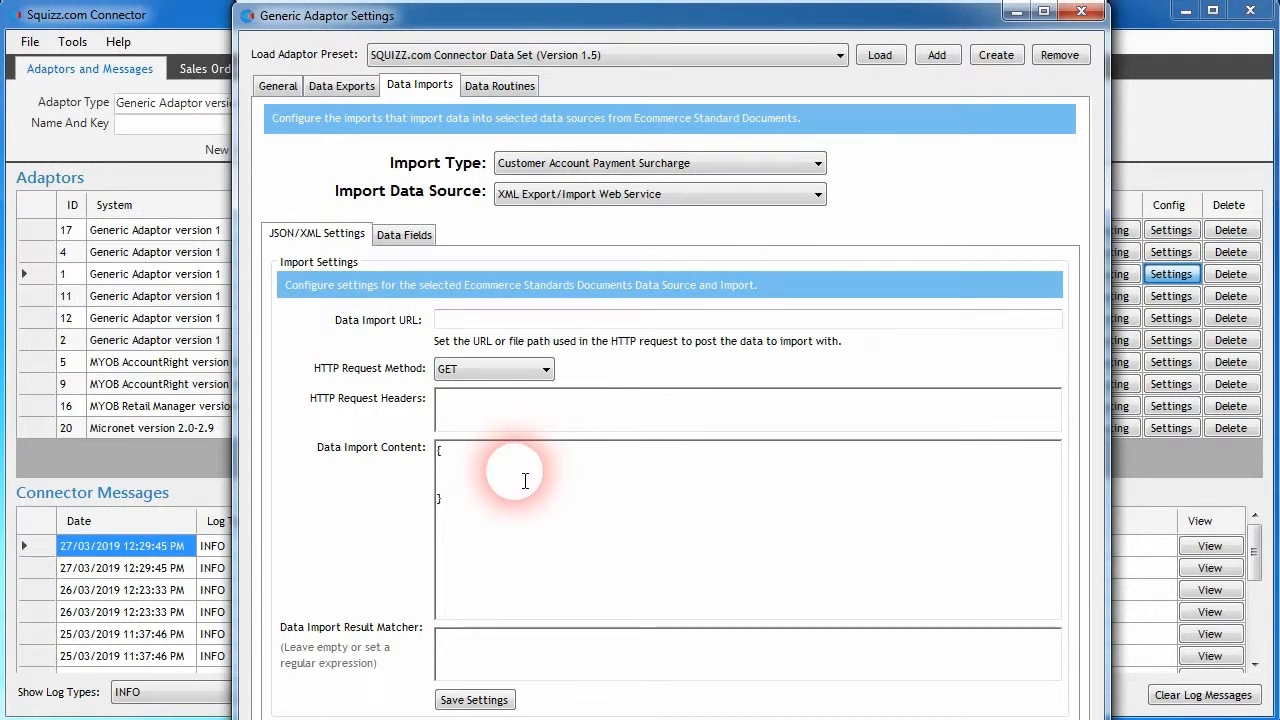
- Fill the surcharge import content with priceExTax, priceIncTax and priceTax entries and placeholders, based on the active field definitions
click(404, 234)
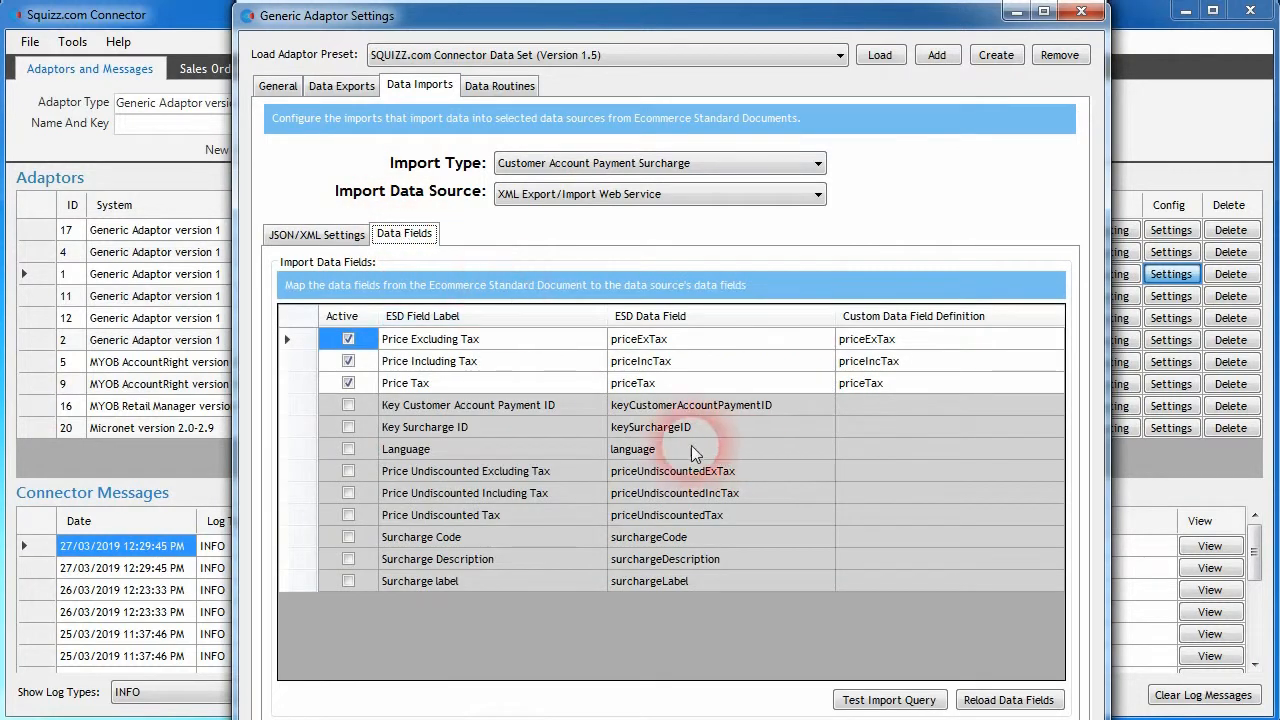
drag(840, 339, 860, 384)
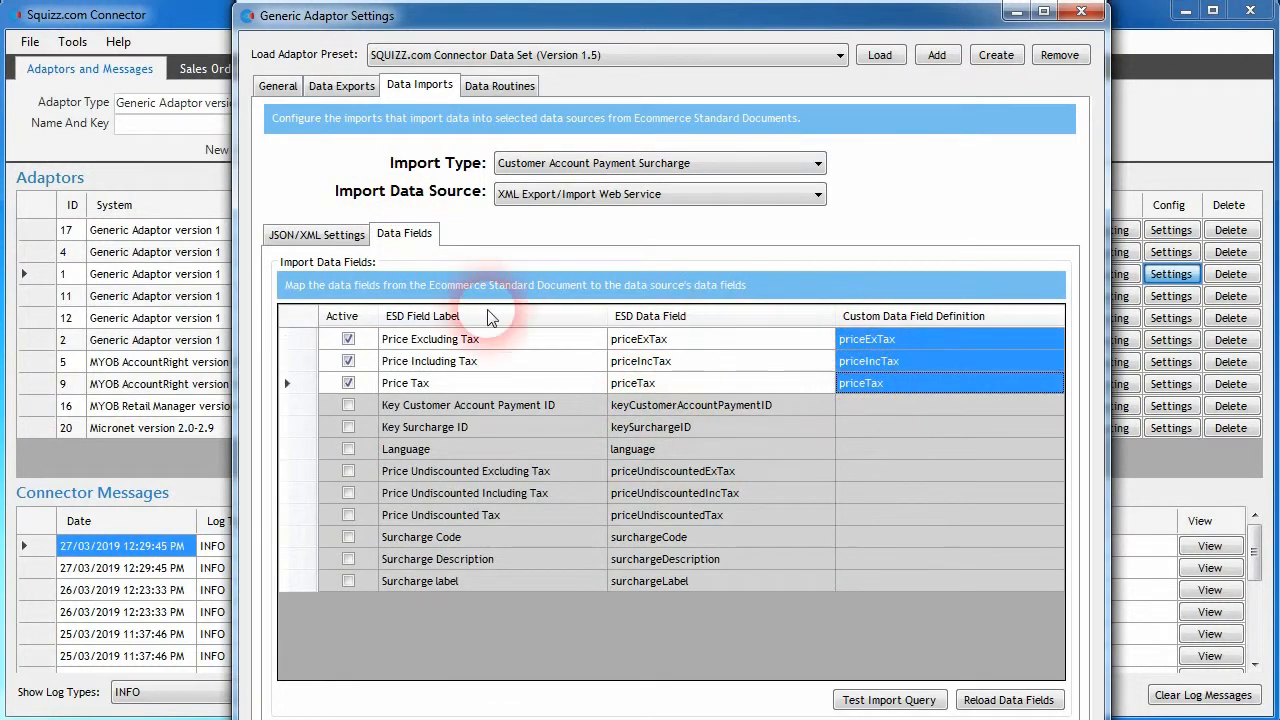
click(316, 234)
click(457, 486)
key(ctrl+v)
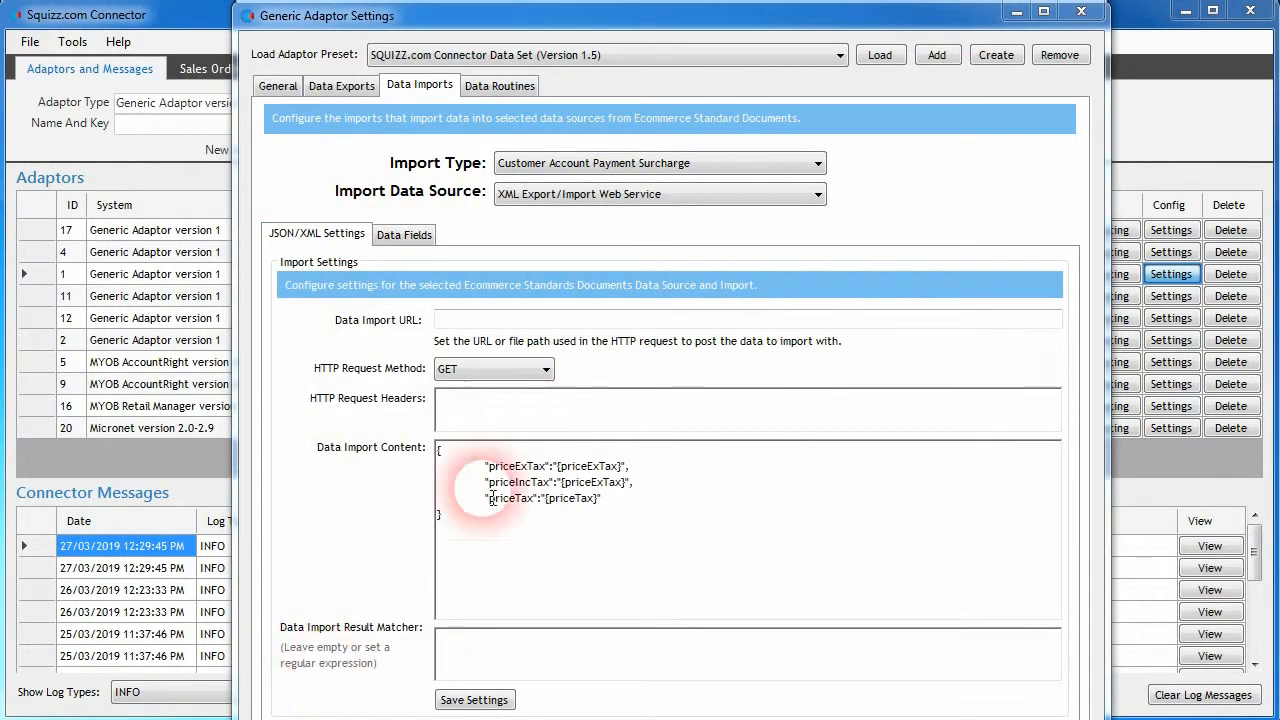
- Activate the Key Surcharge ID data field for the surcharge import and set its custom definition to keySurchargeID
click(410, 236)
click(645, 427)
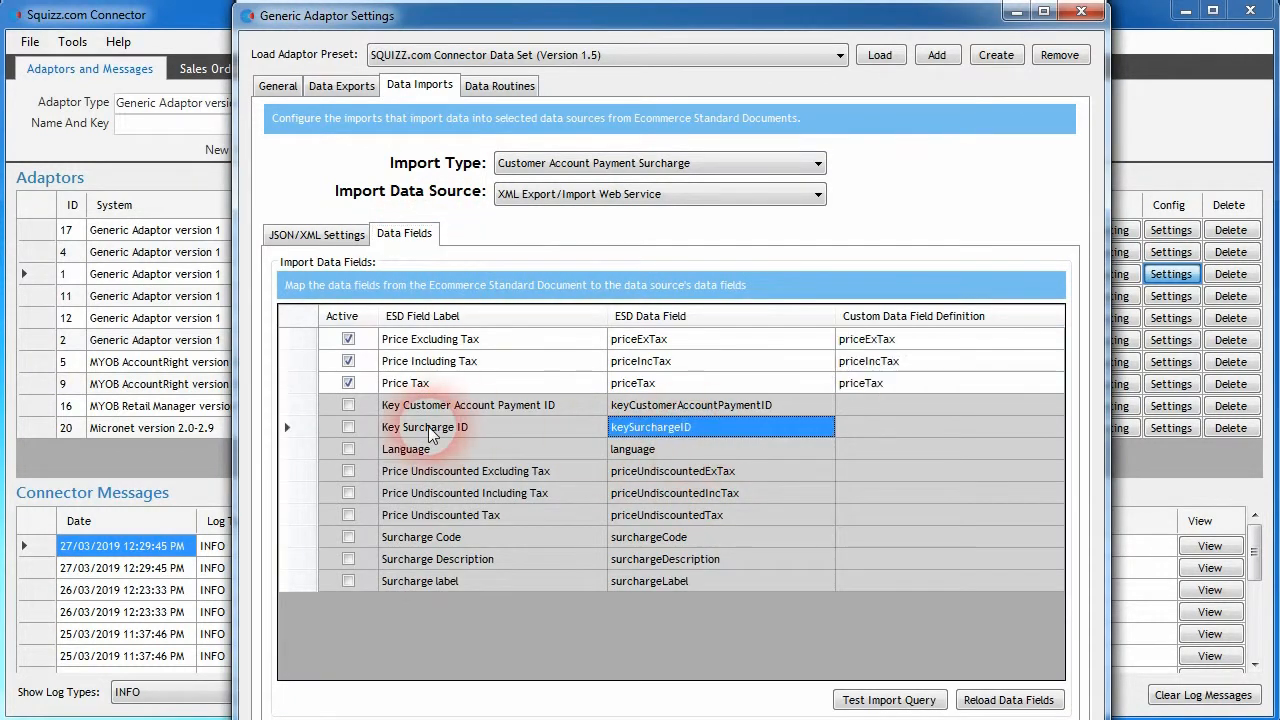
click(349, 426)
click(718, 426)
key(ctrl+c)
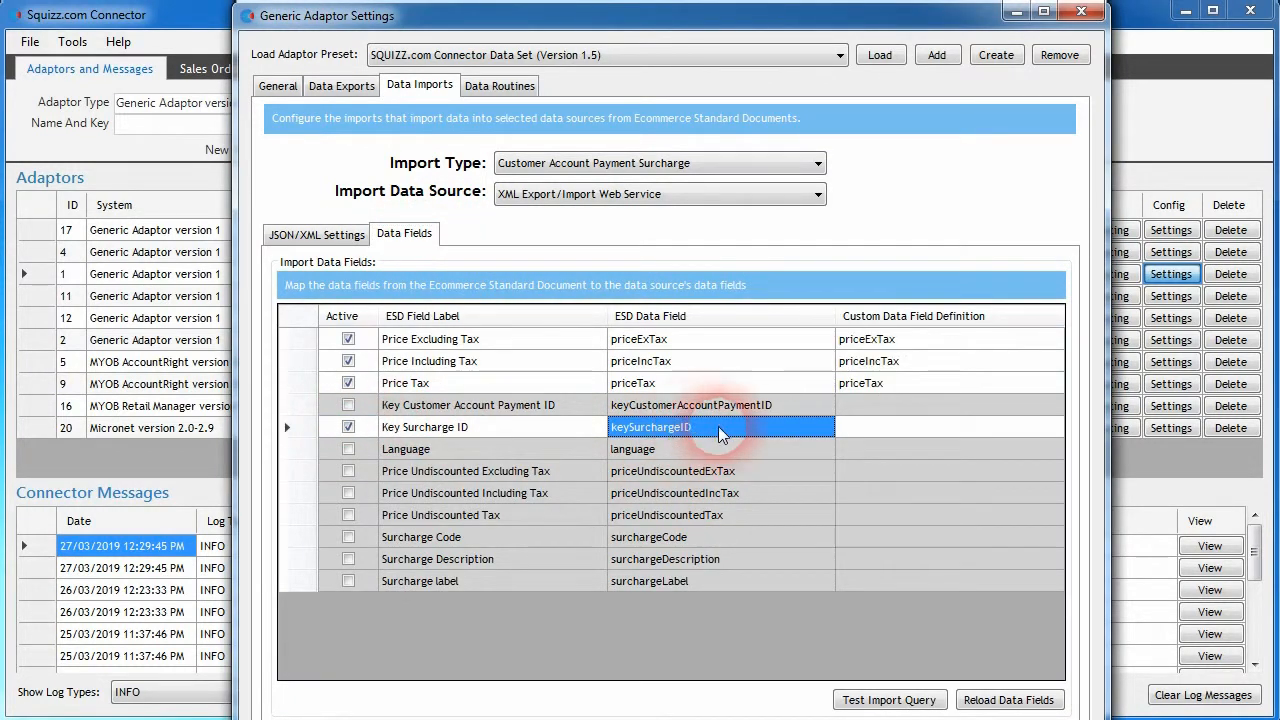
click(891, 427)
key(ctrl+v)
- Activate the Surcharge Code data field and set its custom definition to surchargeCode
click(650, 537)
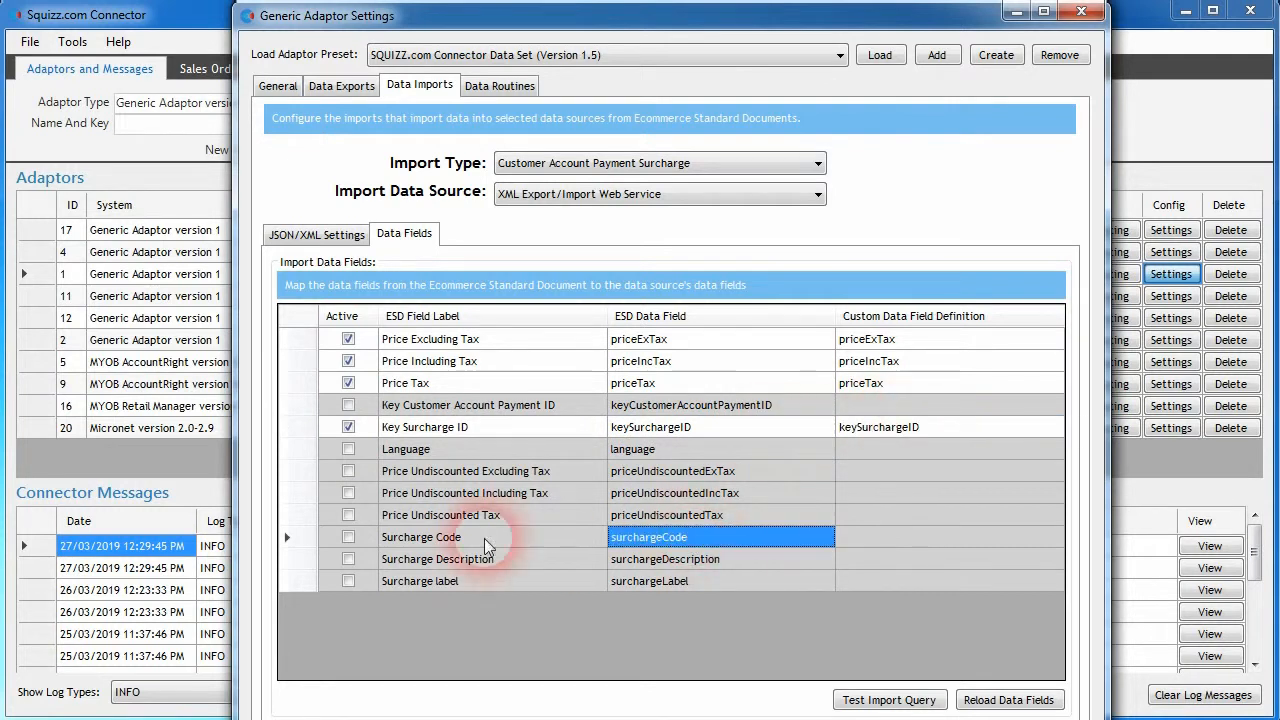
click(348, 537)
click(689, 538)
key(ctrl+c)
click(968, 539)
key(ctrl+v)
click(722, 432)
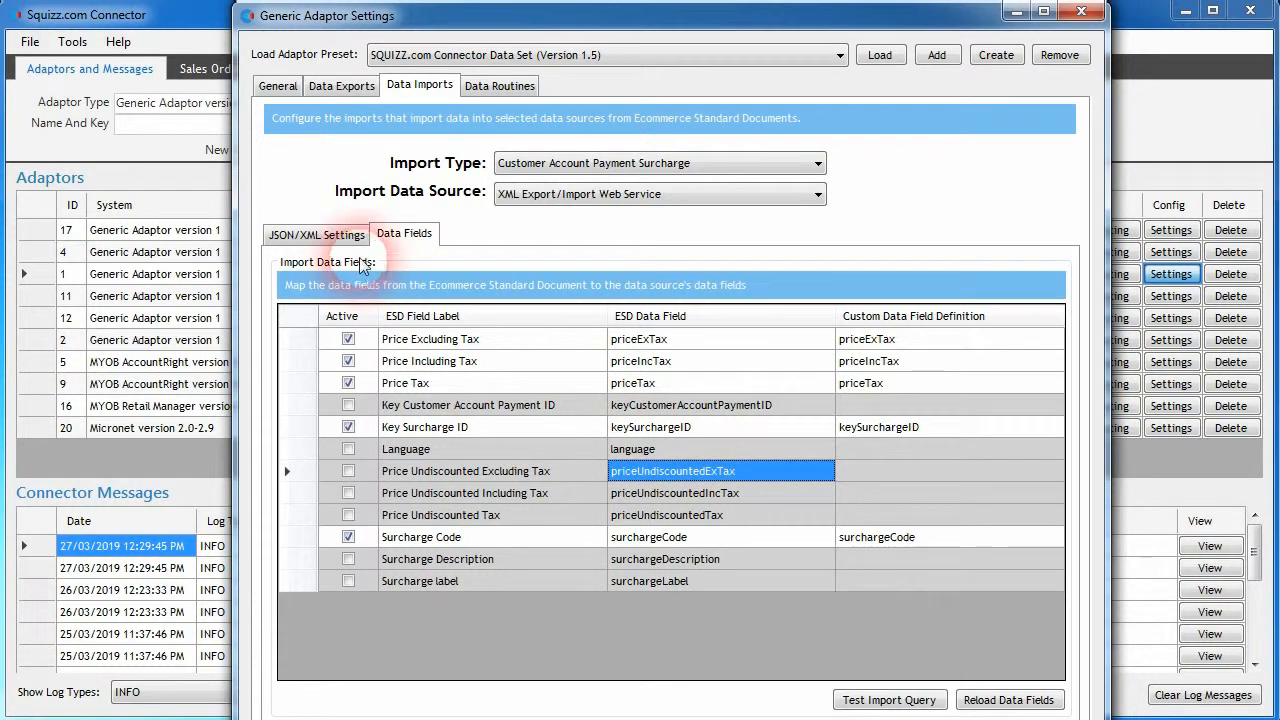
- Add a SurchargeID entry with the keySurchargeID placeholder and a taxes entry with the taxes placeholder to the surcharge import content, and save
click(355, 238)
click(638, 512)
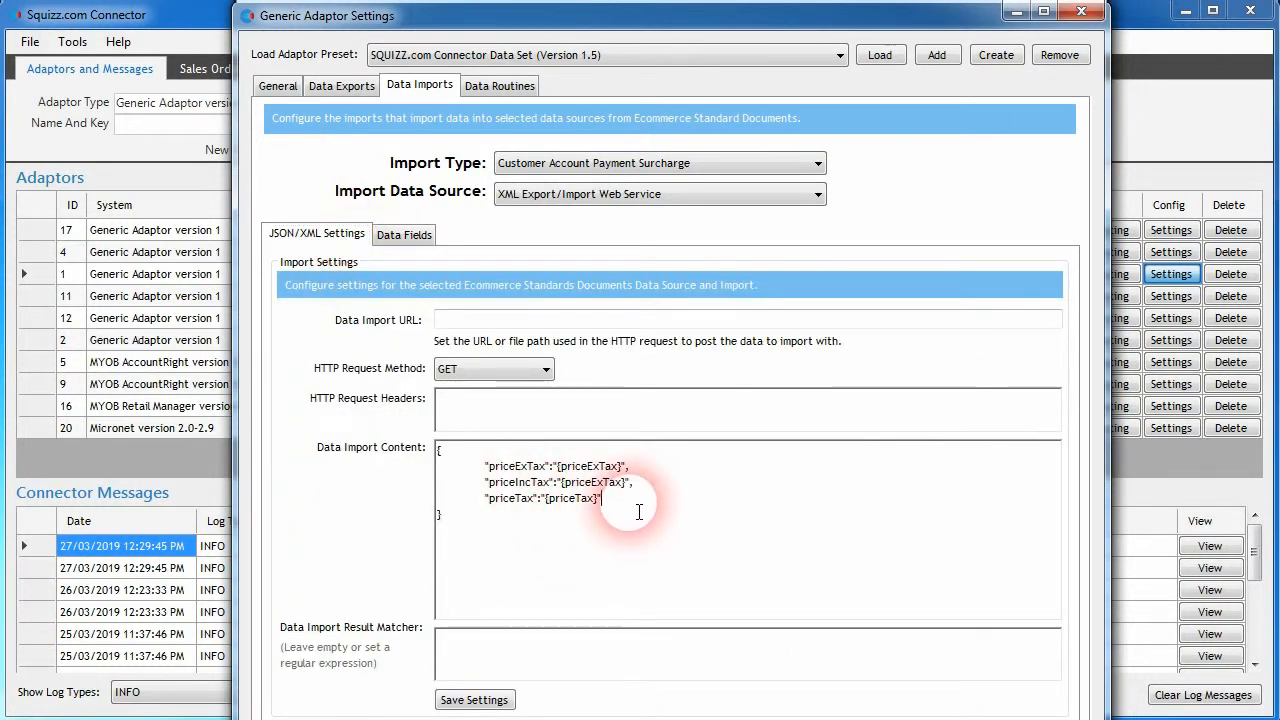
text(,)
key(Return)
key(Tab)
text(")
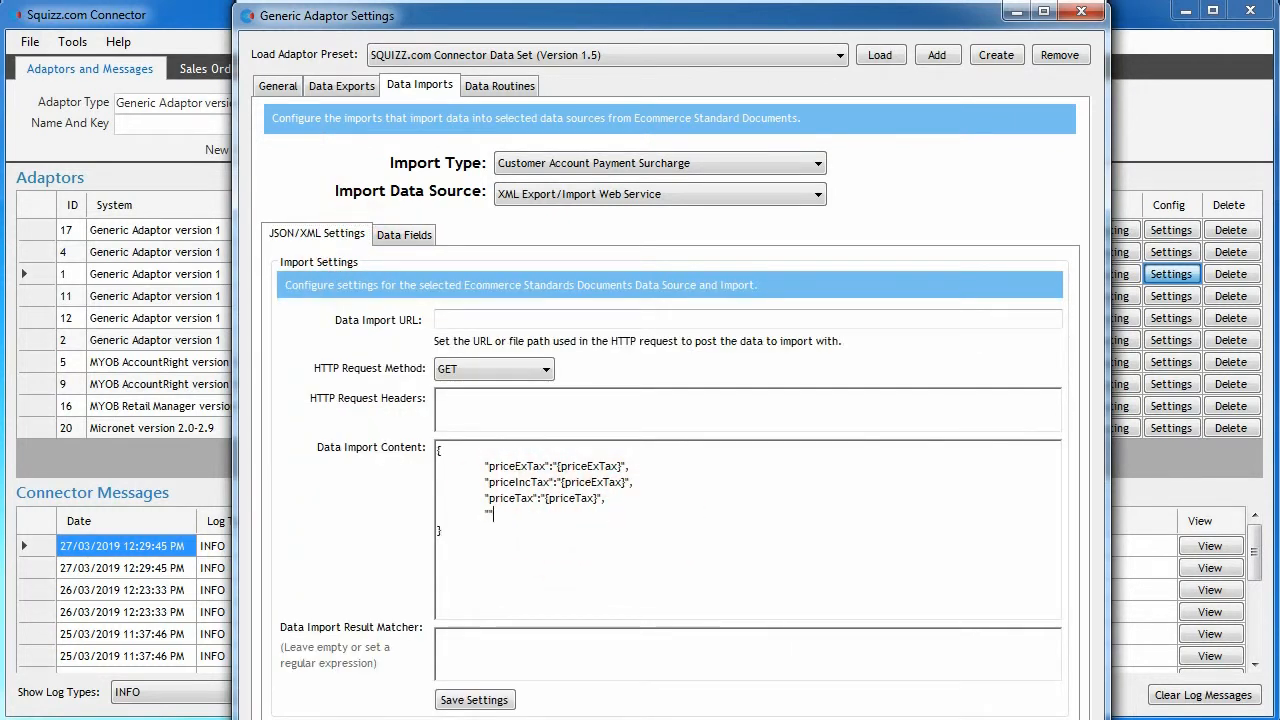
text(keySurchargeID")
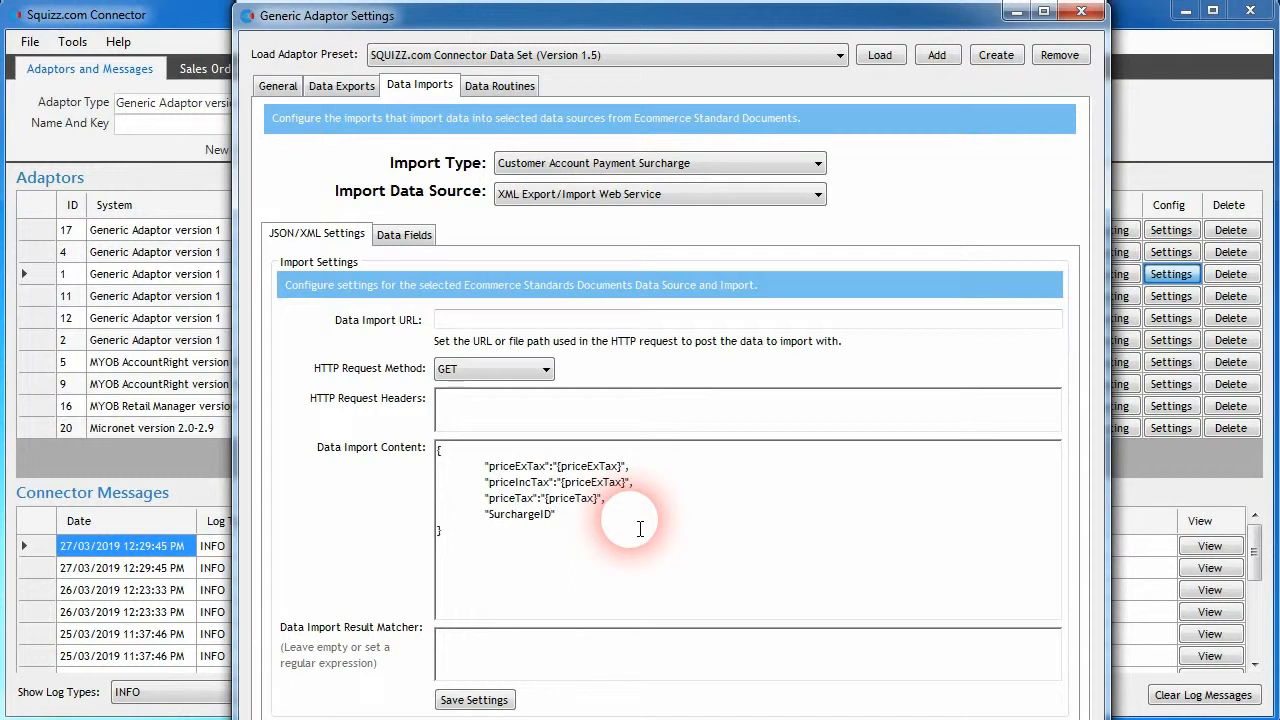
text(:)
text({})
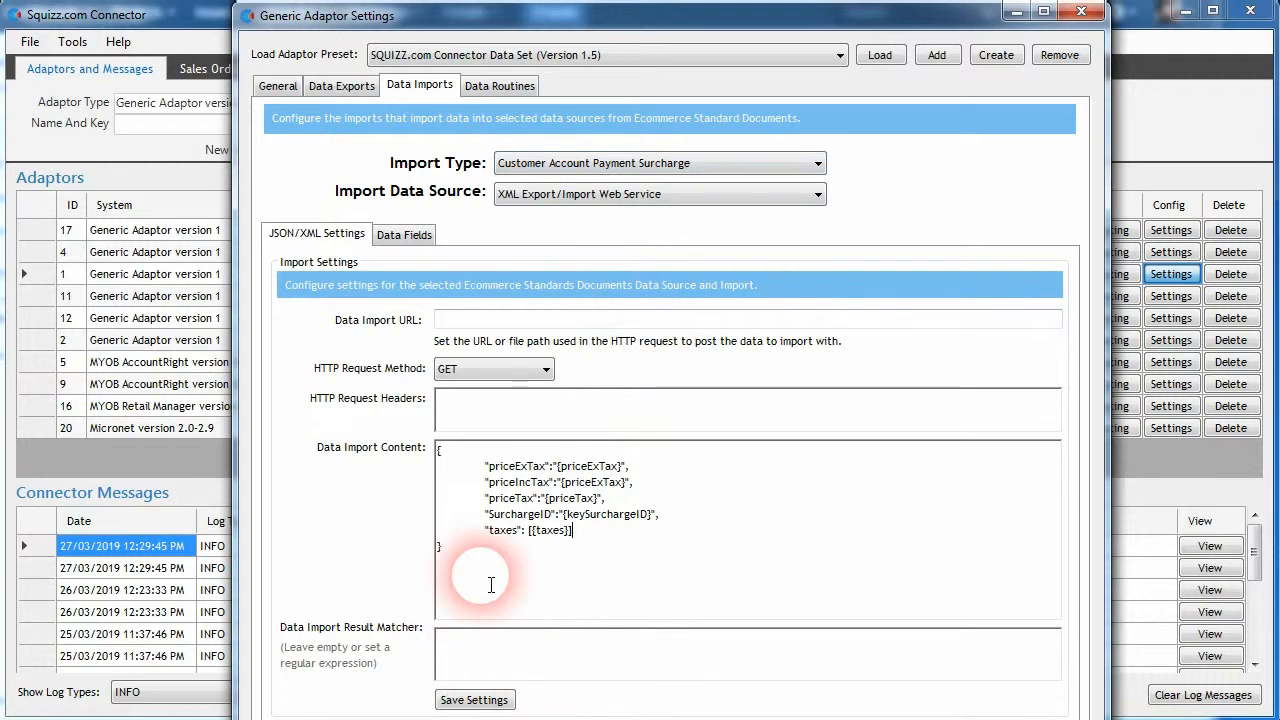
drag(534, 531, 566, 532)
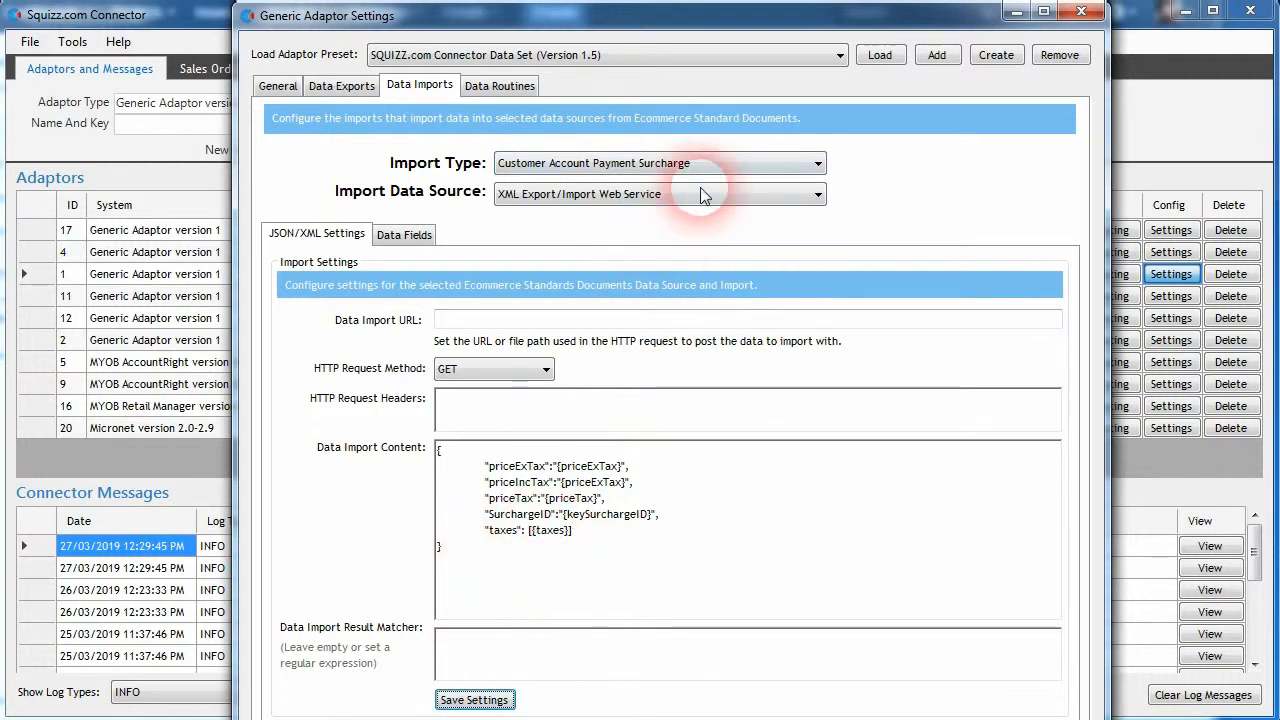
- Switch to the Customer Account Payment Surcharge Tax import and set its data source to XML Export/Import Web Service
click(712, 163)
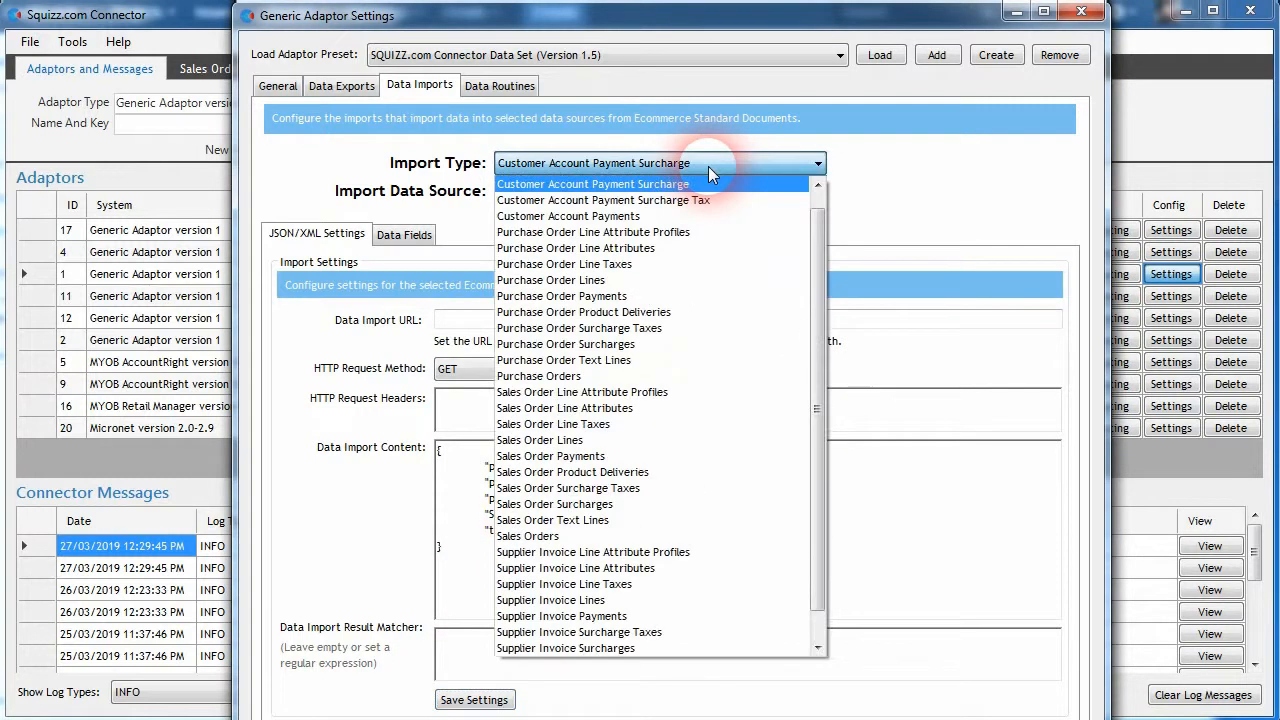
scroll(686, 205, up, 1)
click(680, 219)
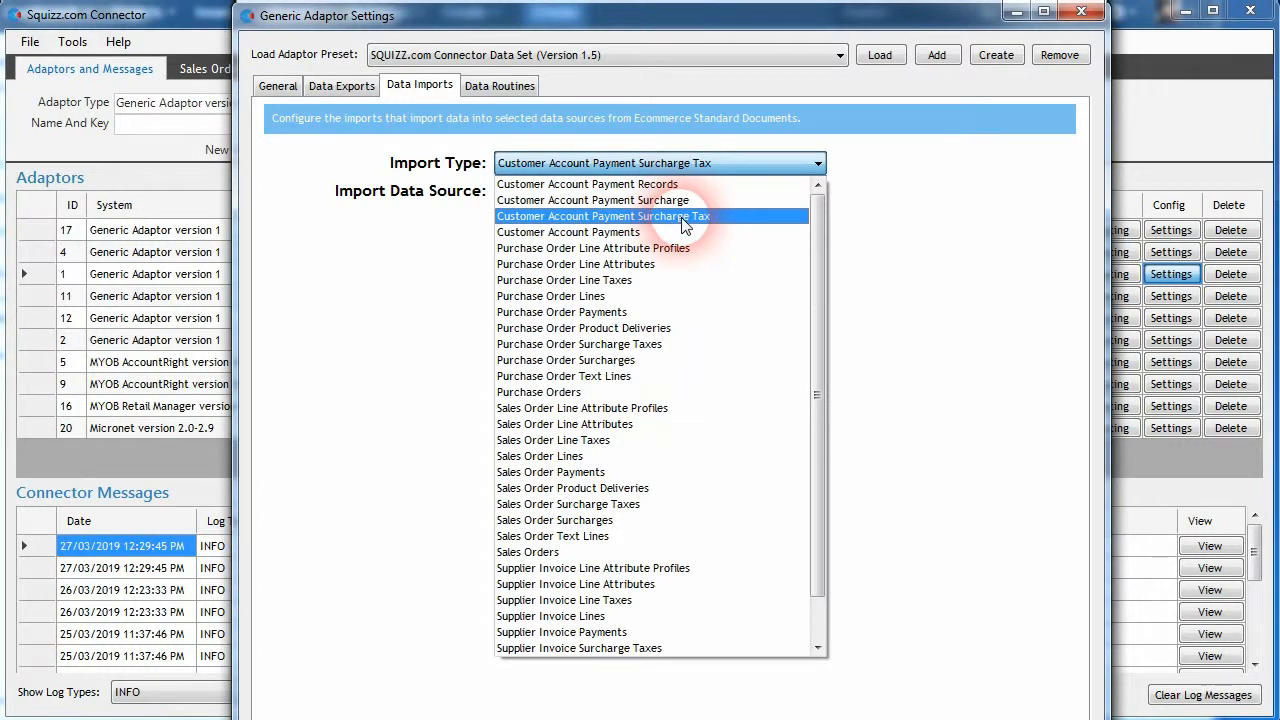
click(686, 219)
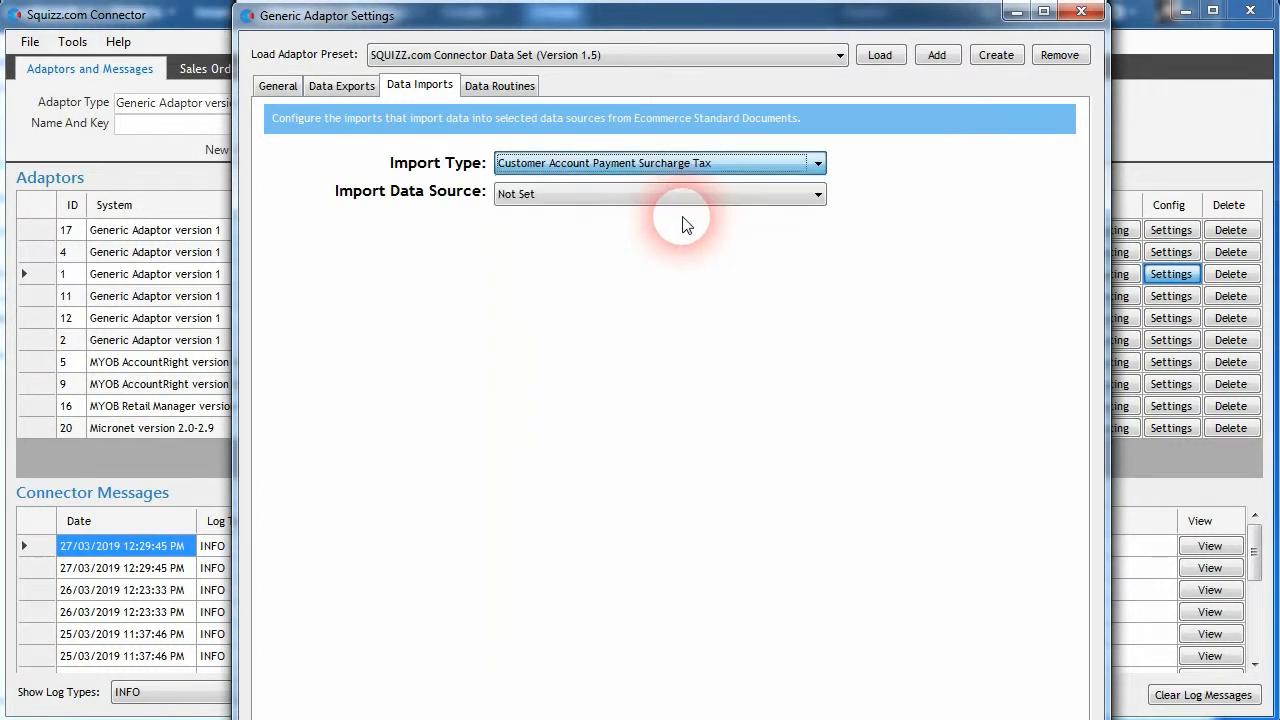
click(634, 194)
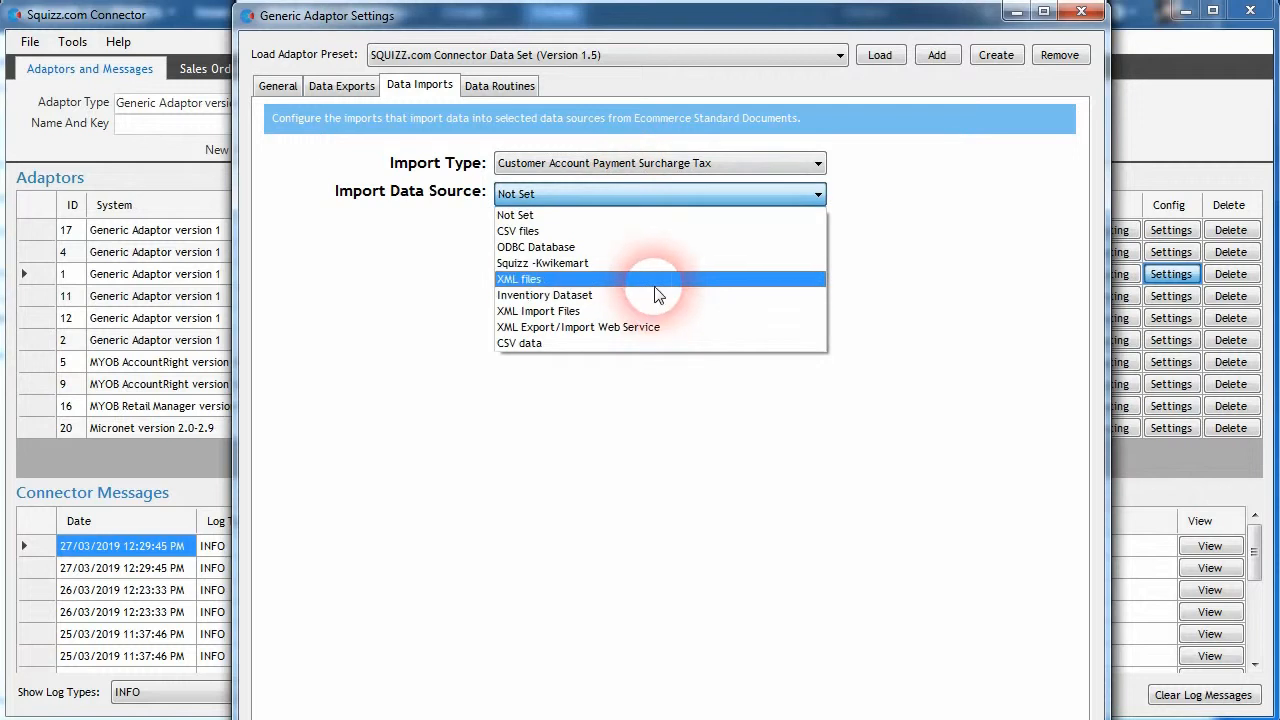
click(644, 326)
- Start the surcharge tax import content with an opening and a closing curly brace, leaving empty lines between them
click(529, 474)
text({)
key(Return)
key(Return)
key(Return)
text(})
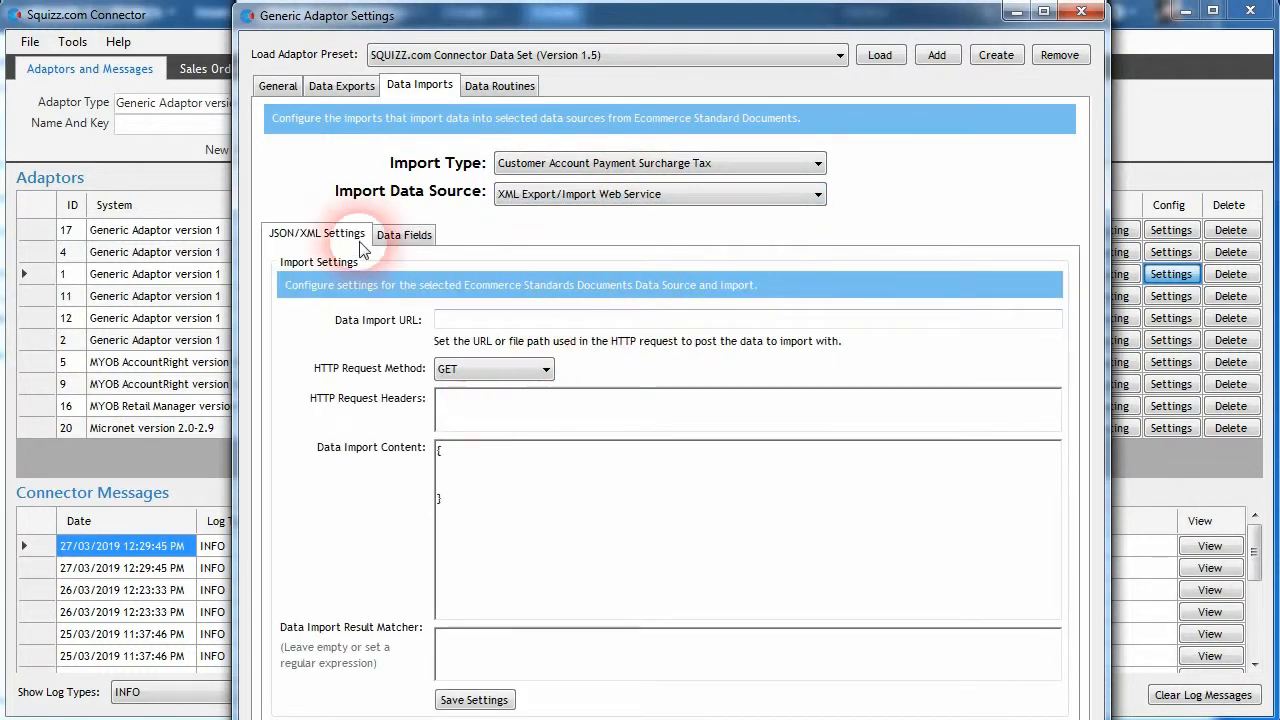
- Activate the Taxcode data field for the surcharge tax import and set its custom definition to taxcode
click(402, 234)
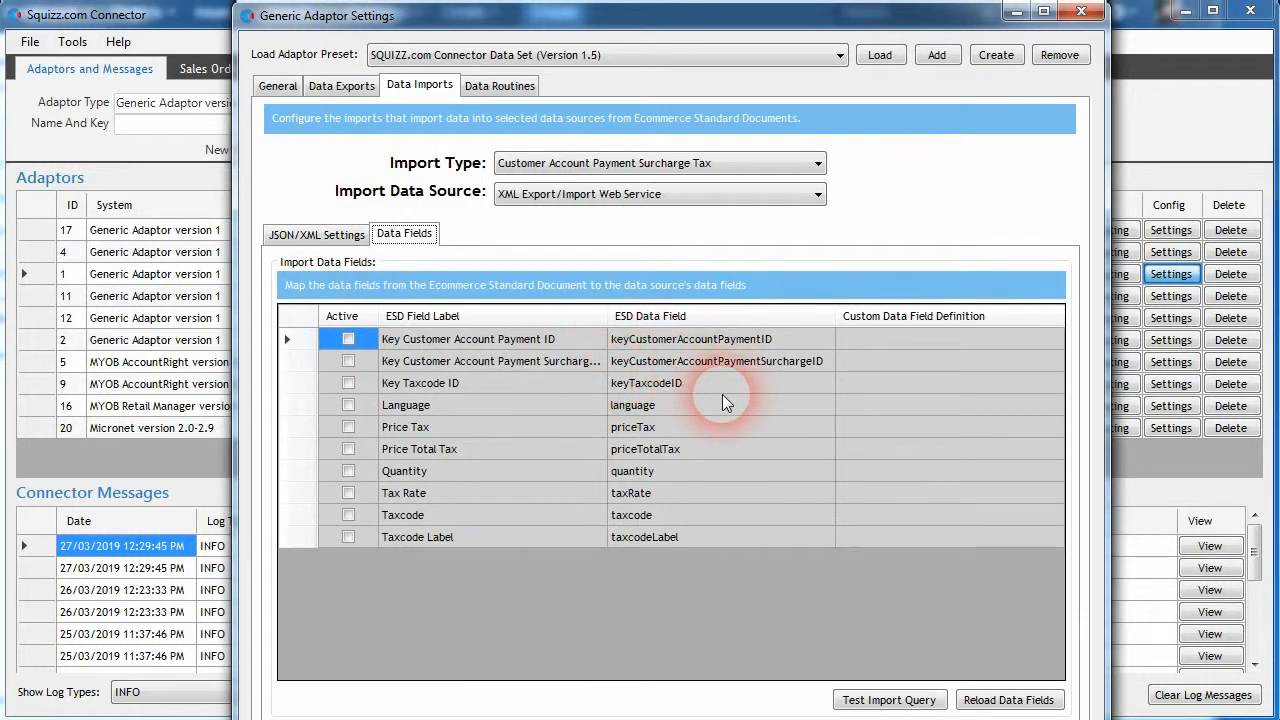
click(650, 514)
click(348, 514)
click(680, 515)
key(ctrl+c)
click(912, 515)
key(ctrl+v)
- Set the Price Total Tax field's custom definition to priceTotalTax and activate the field
click(798, 494)
click(696, 449)
click(679, 427)
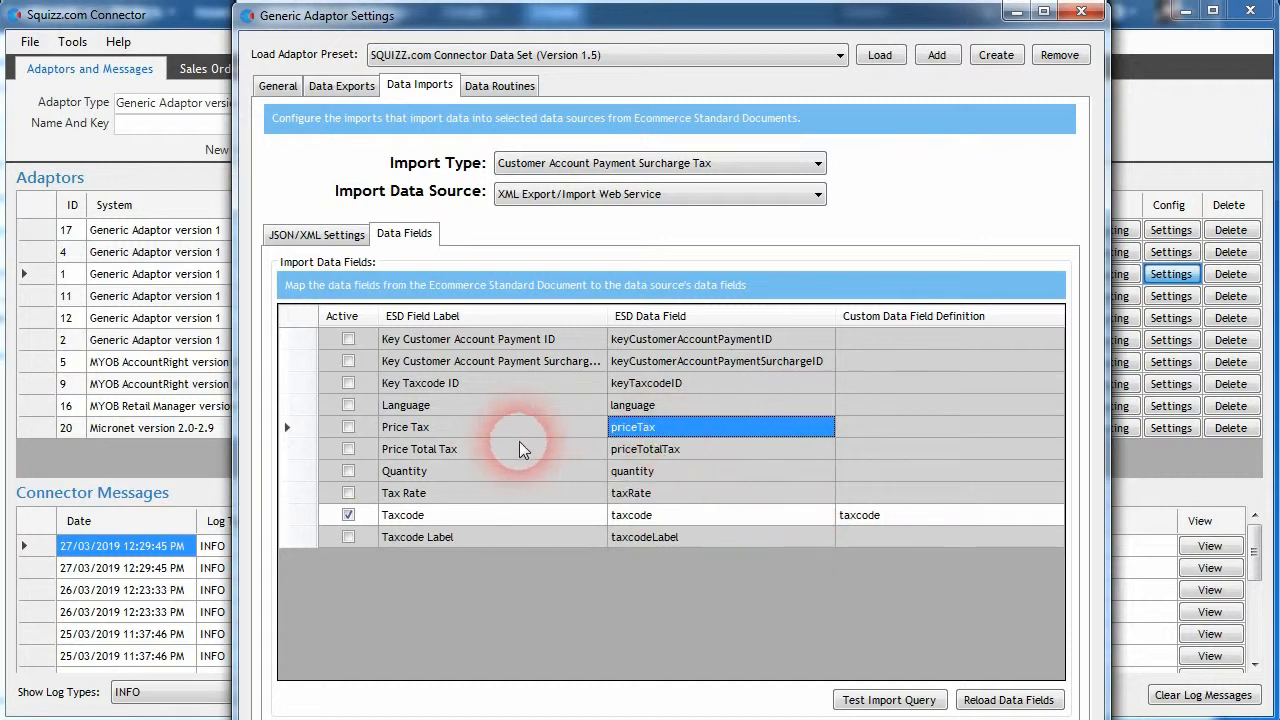
click(650, 450)
key(ctrl+c)
click(875, 449)
key(ctrl+v)
click(721, 453)
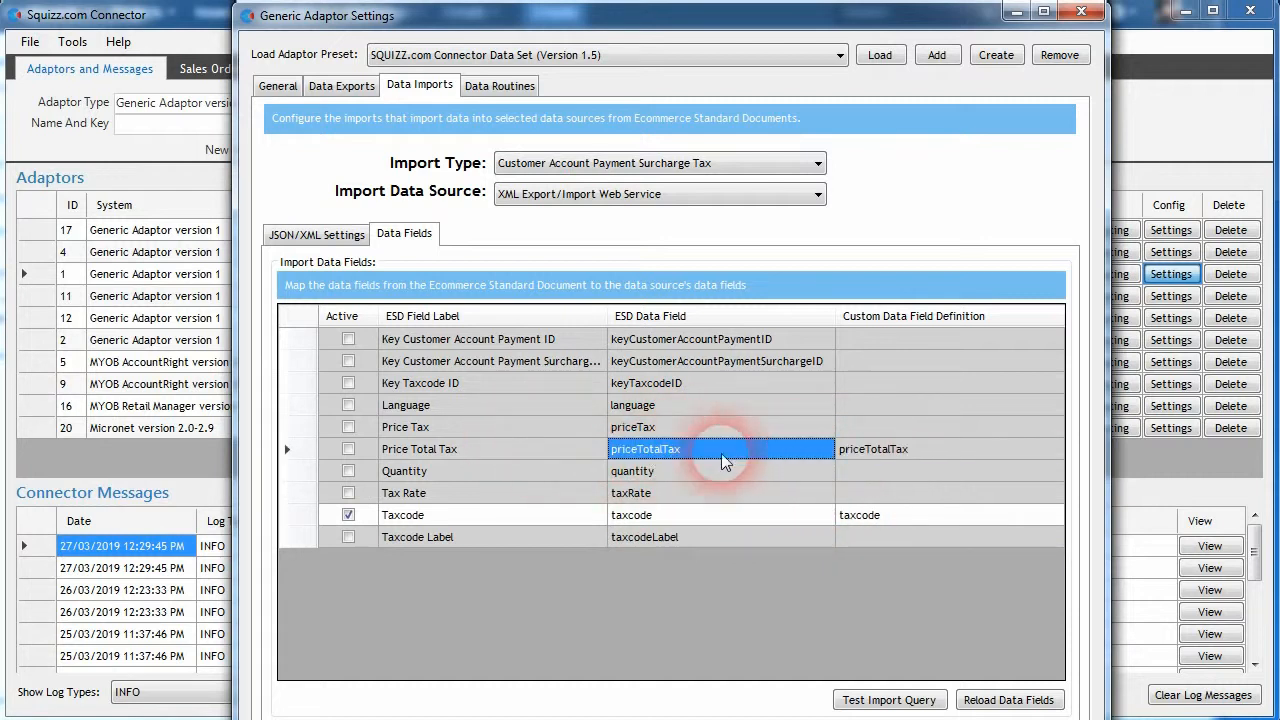
click(350, 451)
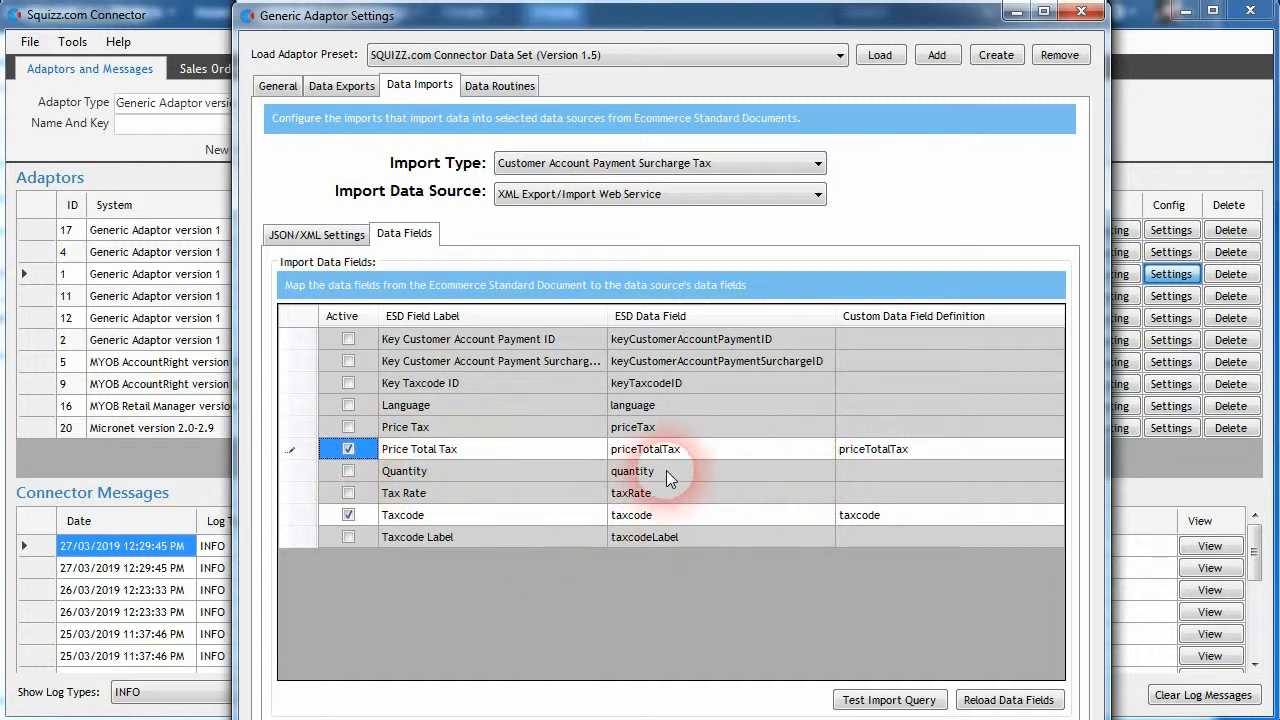
- Add a taxcode entry with the taxcode placeholder to the surcharge tax import content, copying the name from its field definition
double_click(889, 520)
key(ctrl+c)
click(317, 235)
click(555, 463)
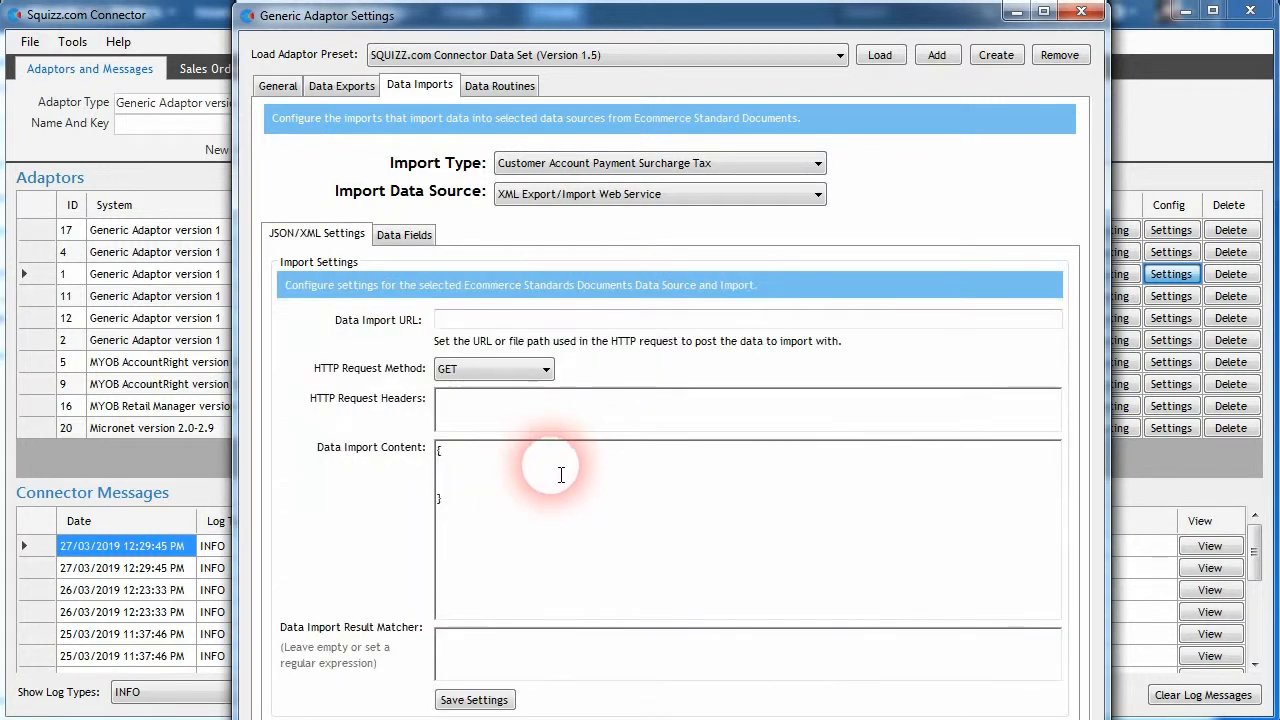
text("")
key(Left)
key(ctrl+v)
key(End)
text(:"")
key(Left)
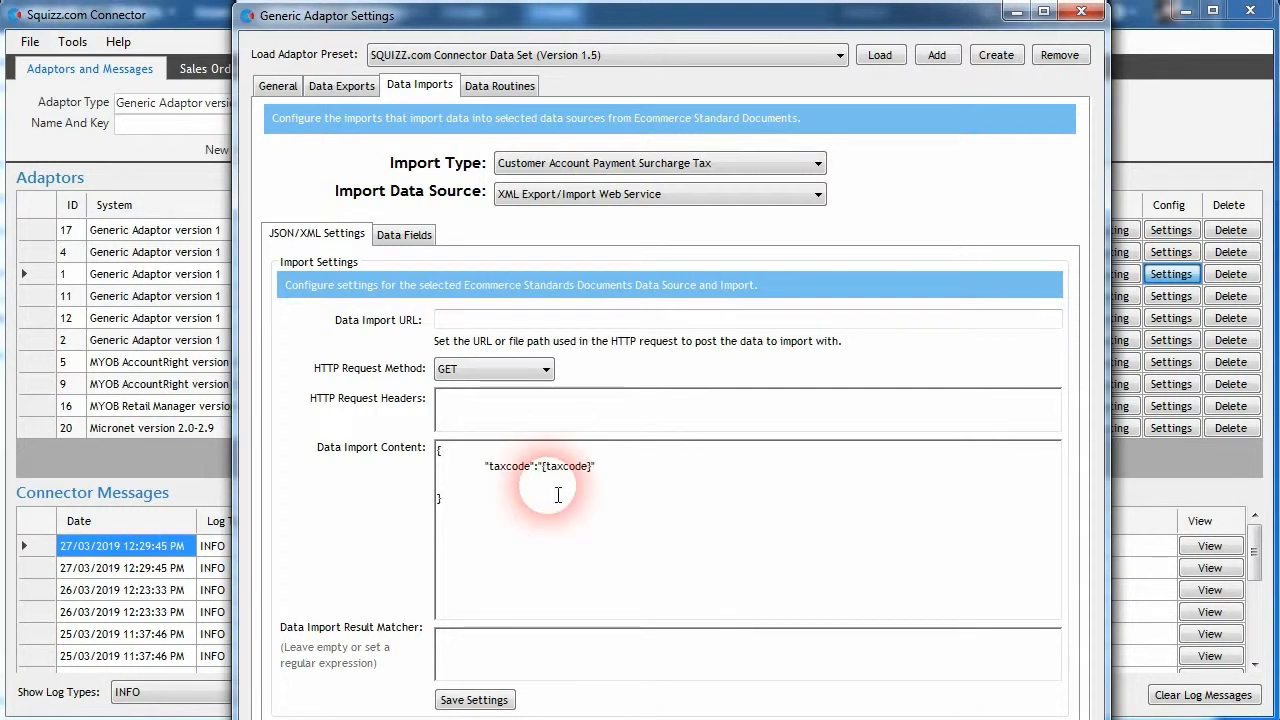
- Add a priceTotalTax entry with its matching placeholder to the surcharge tax import content and save the settings
click(405, 237)
click(910, 449)
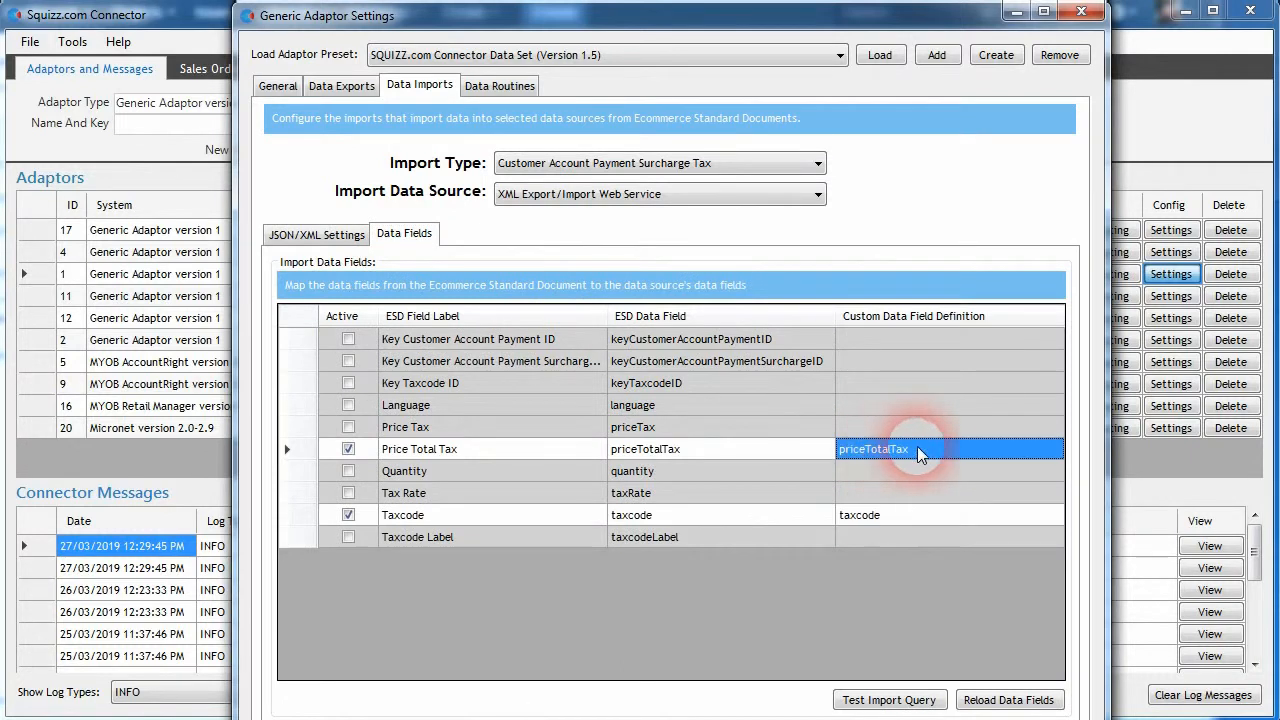
click(316, 234)
click(608, 482)
key(ctrl+v)
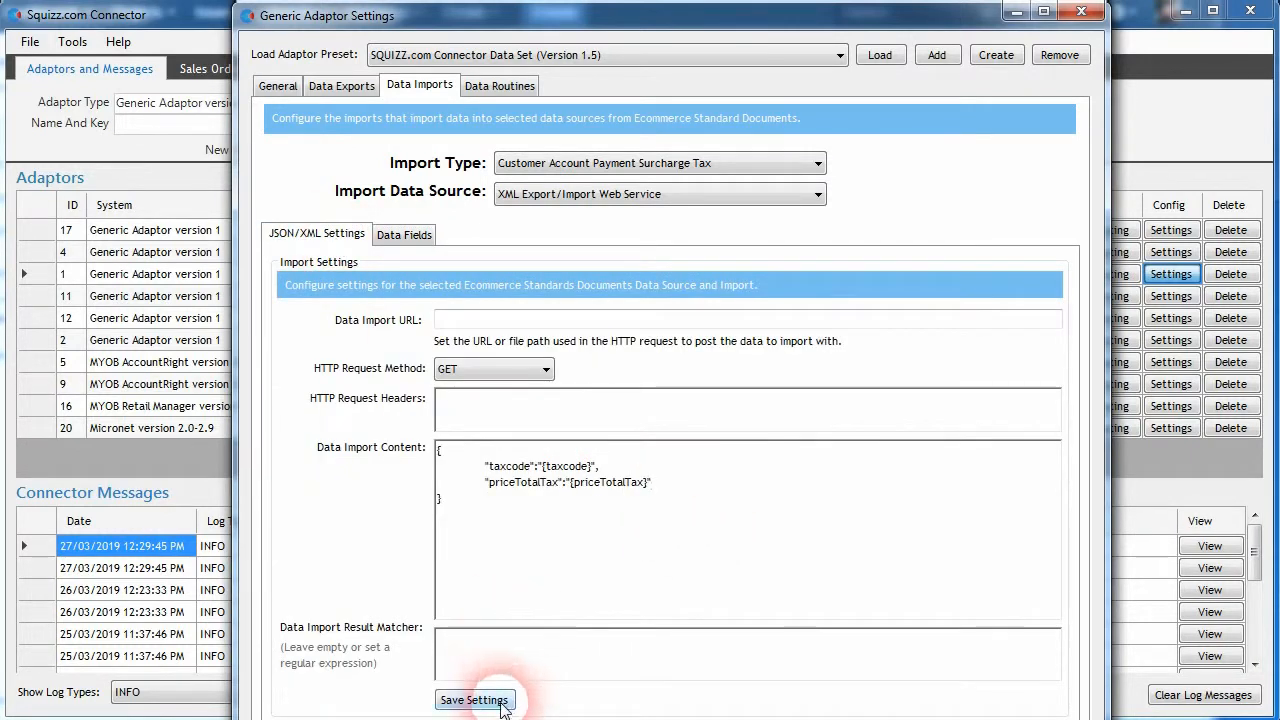
- Return to the Customer Account Payment Surcharge import and review its data import content
click(640, 163)
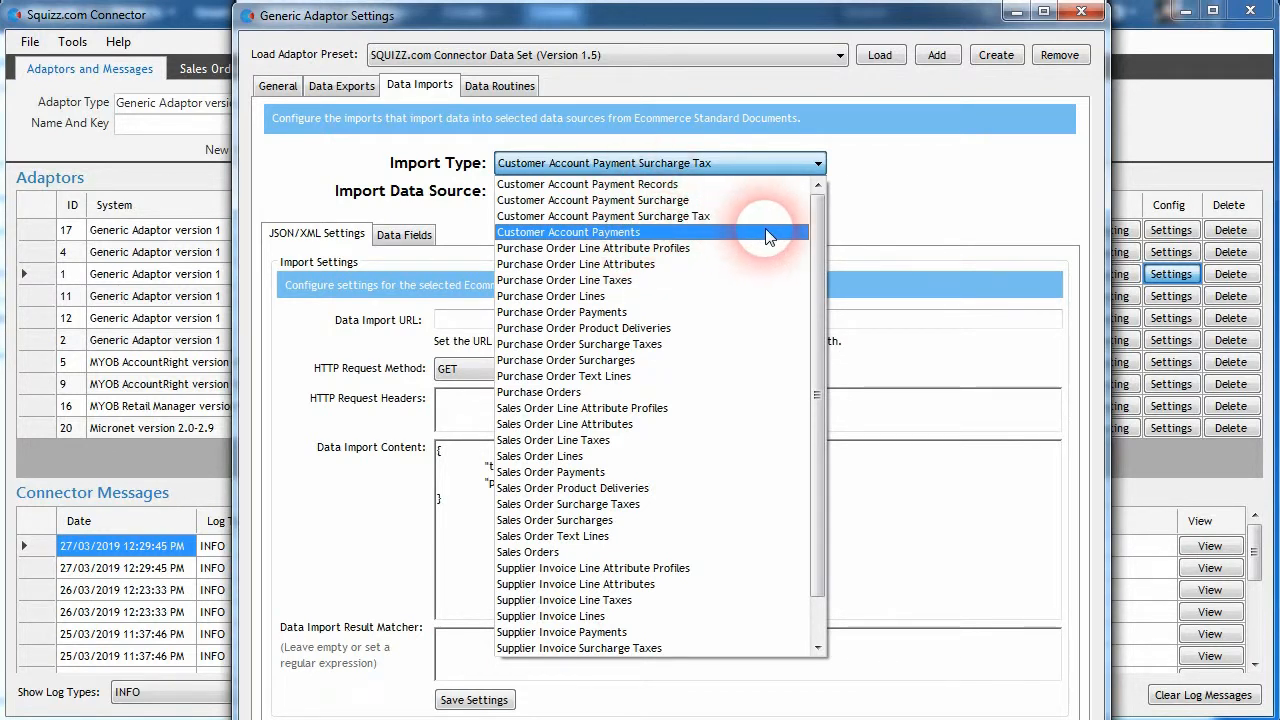
click(850, 216)
click(640, 163)
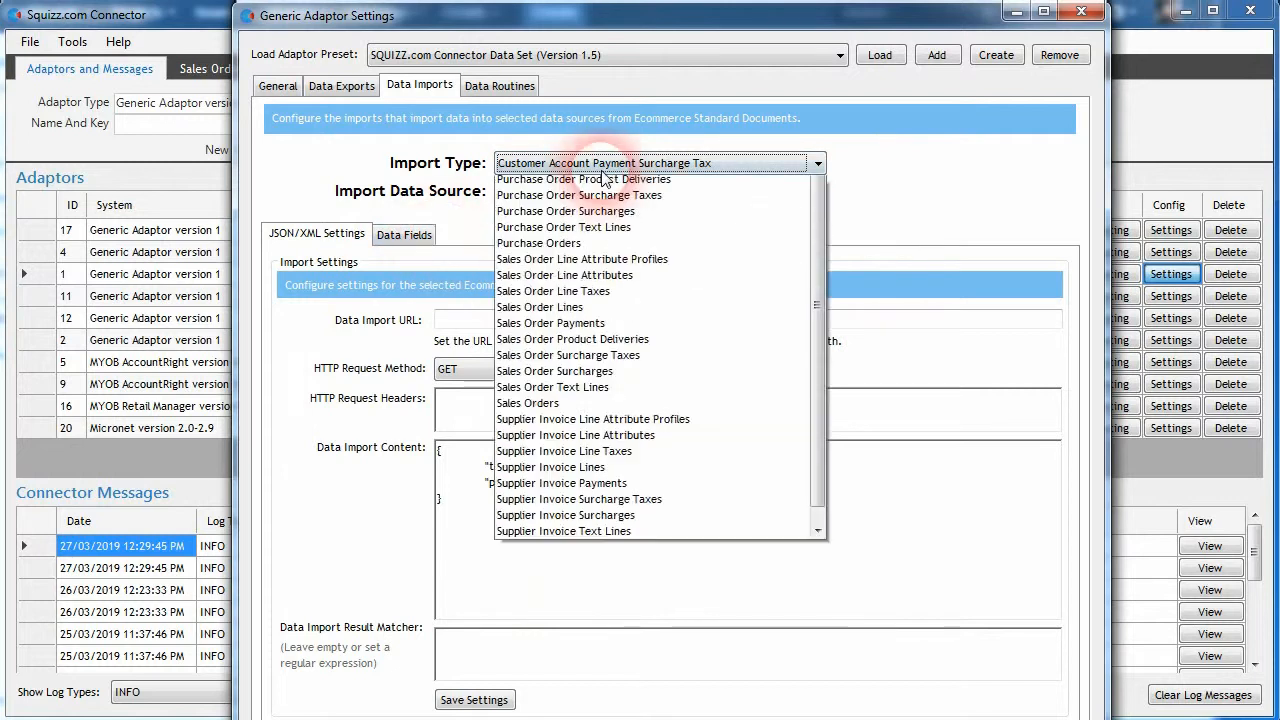
scroll(636, 222, up, 3)
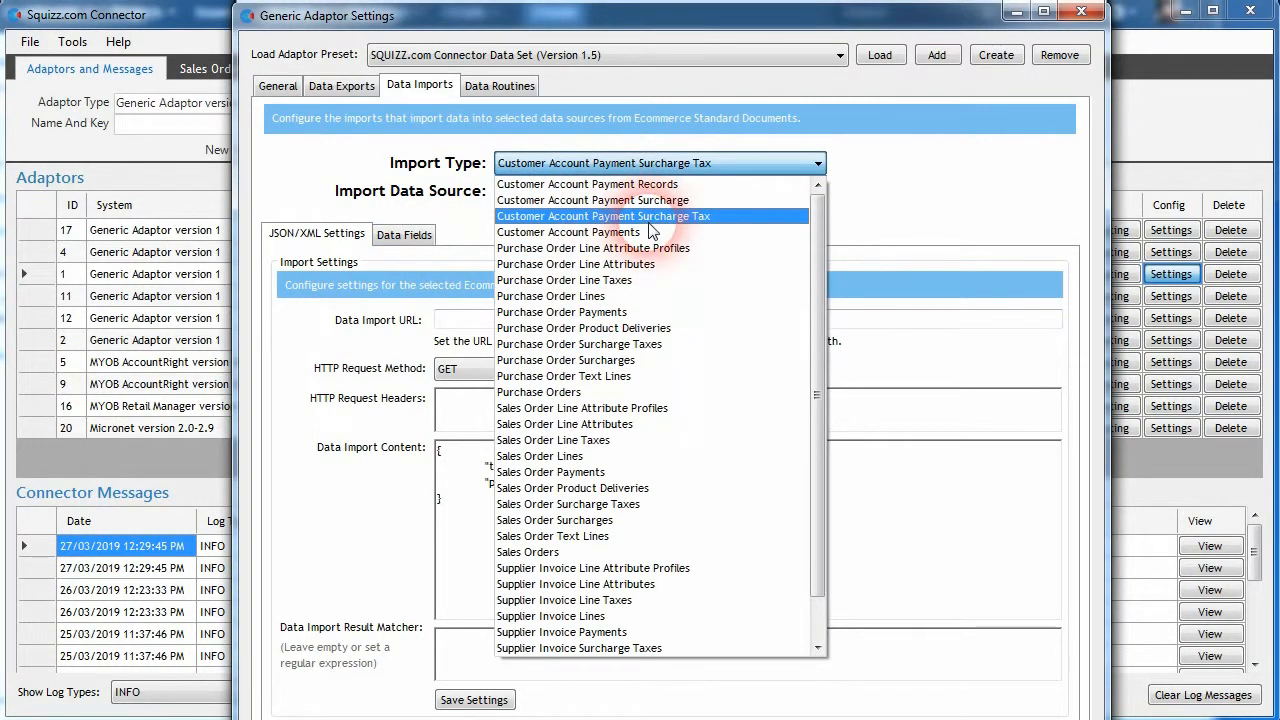
click(650, 200)
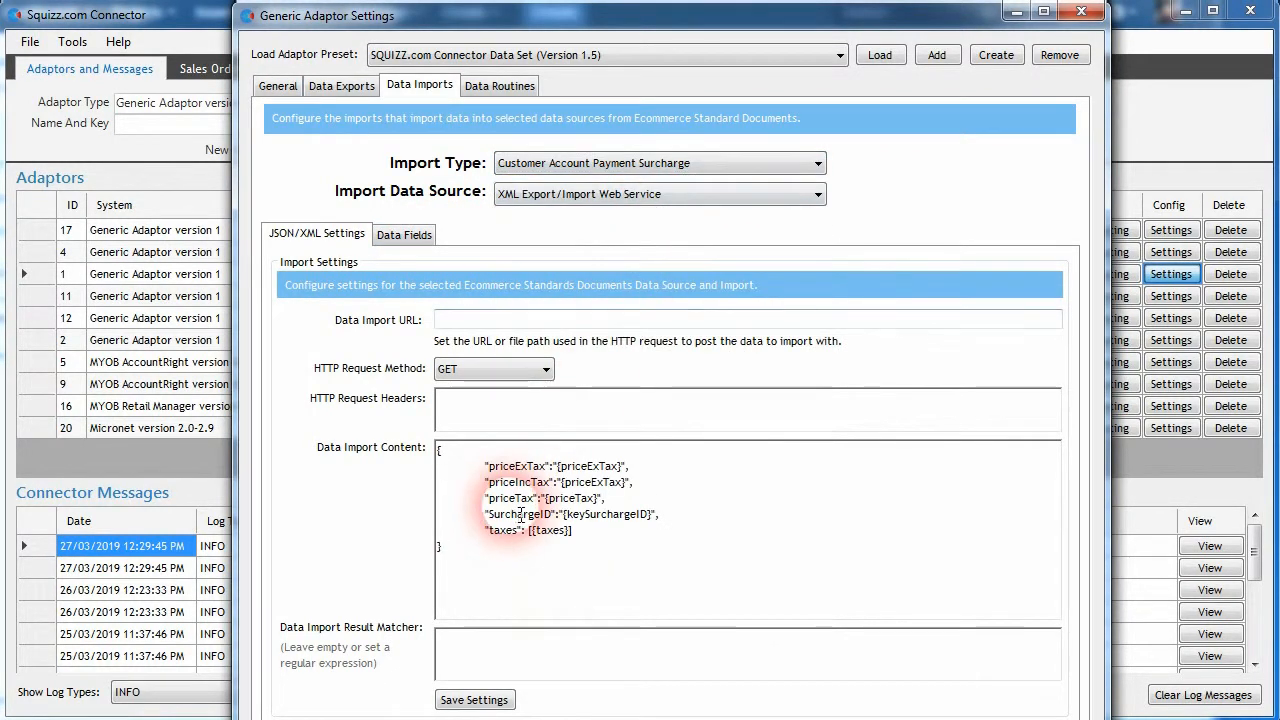
click(598, 162)
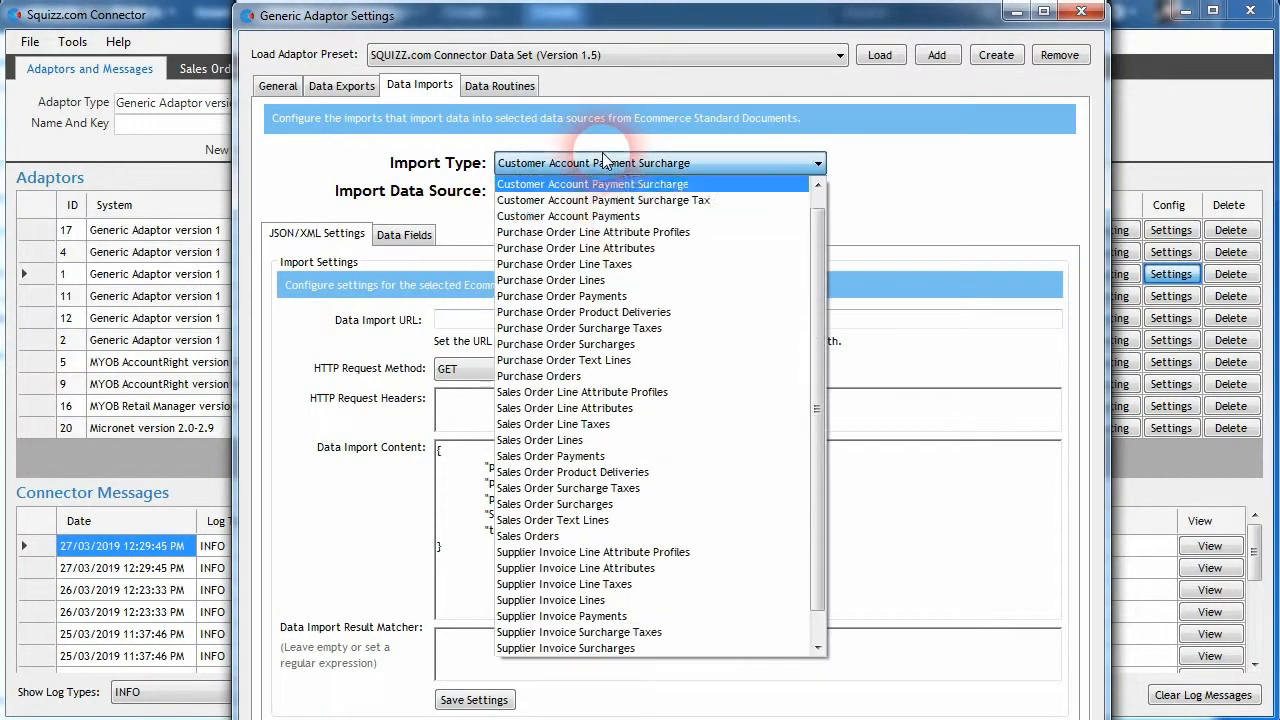
click(390, 372)
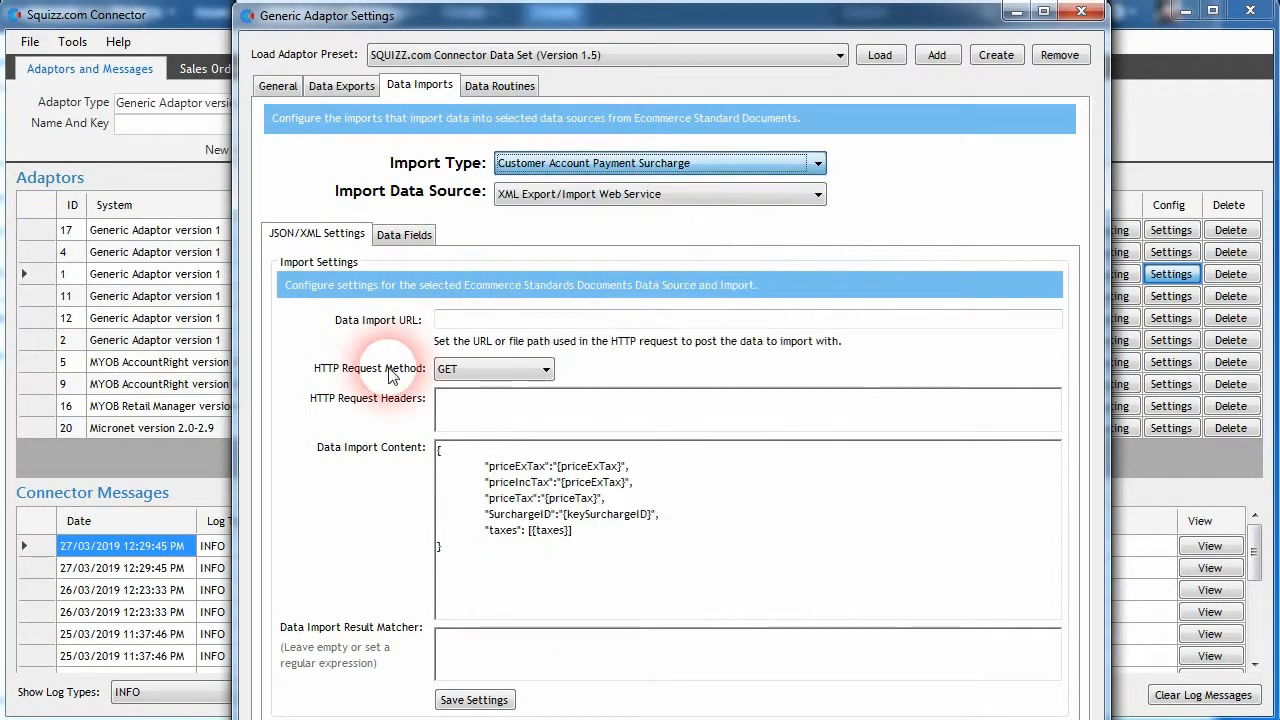
- Check the Customer Account Payments import's URL and the end of its content, save its settings, and close the adaptor settings
click(585, 163)
click(575, 232)
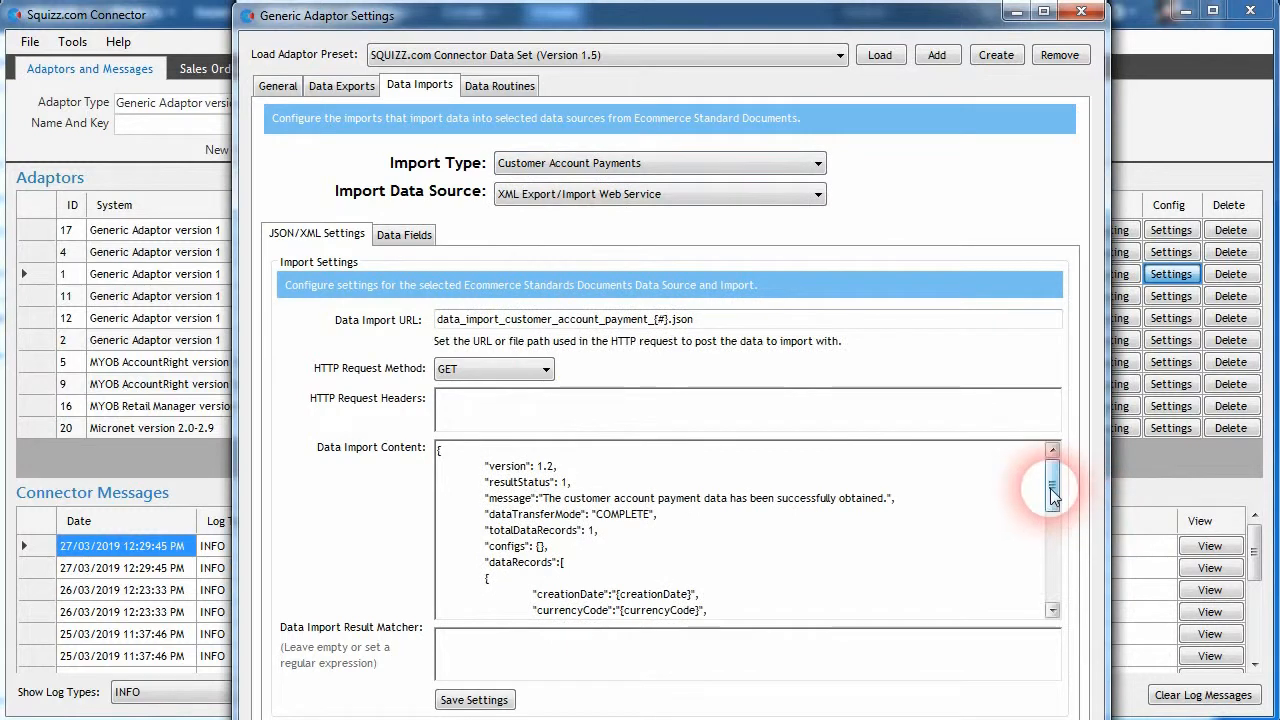
drag(1054, 486, 1062, 604)
click(622, 579)
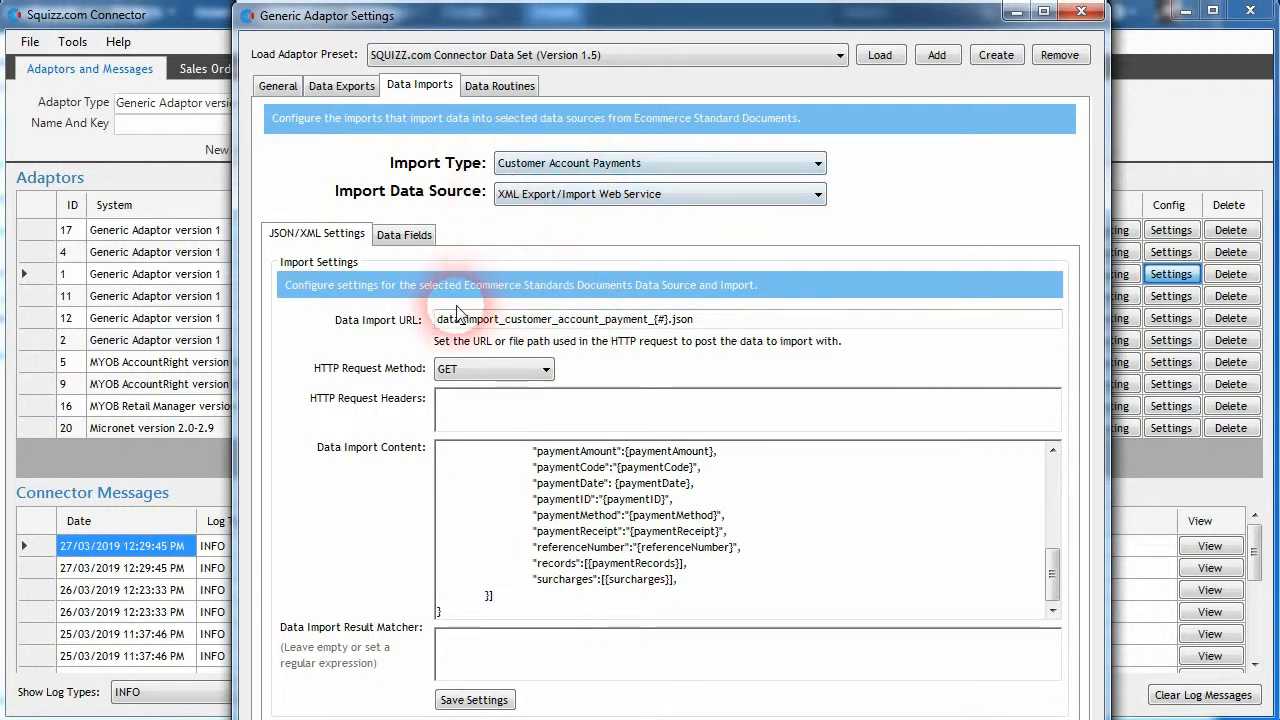
click(707, 327)
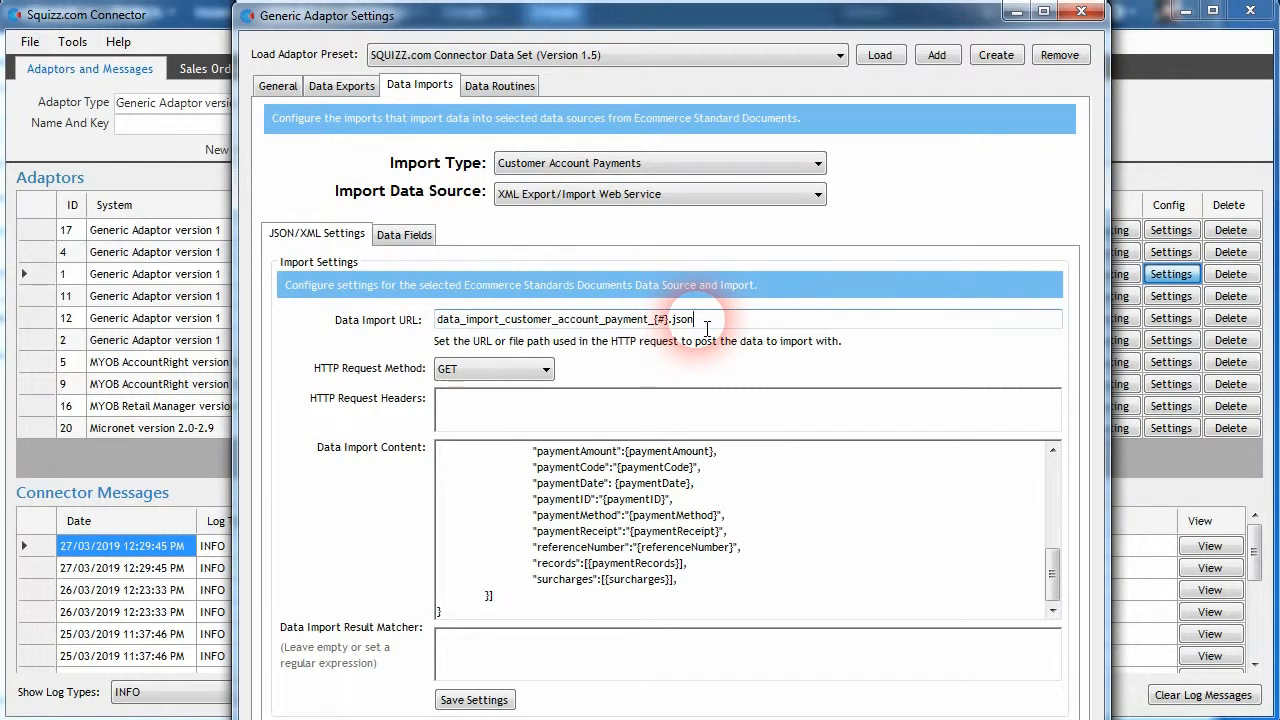
click(478, 701)
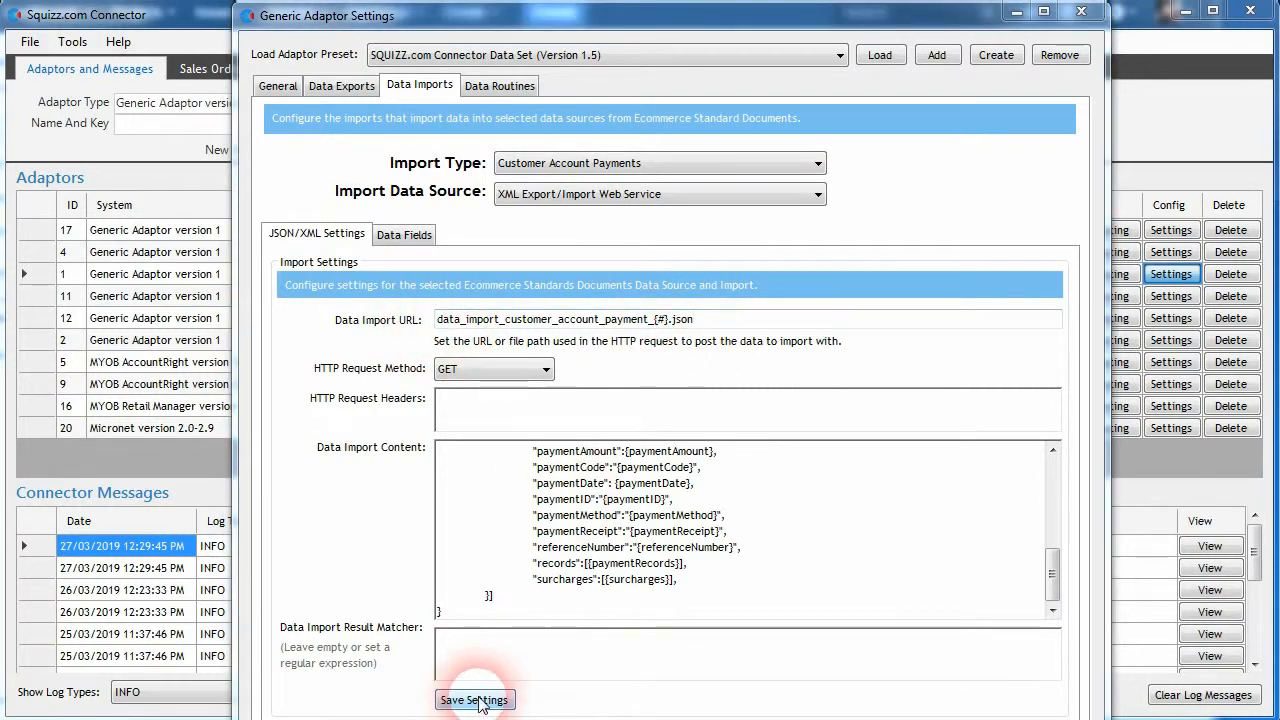
click(1080, 11)
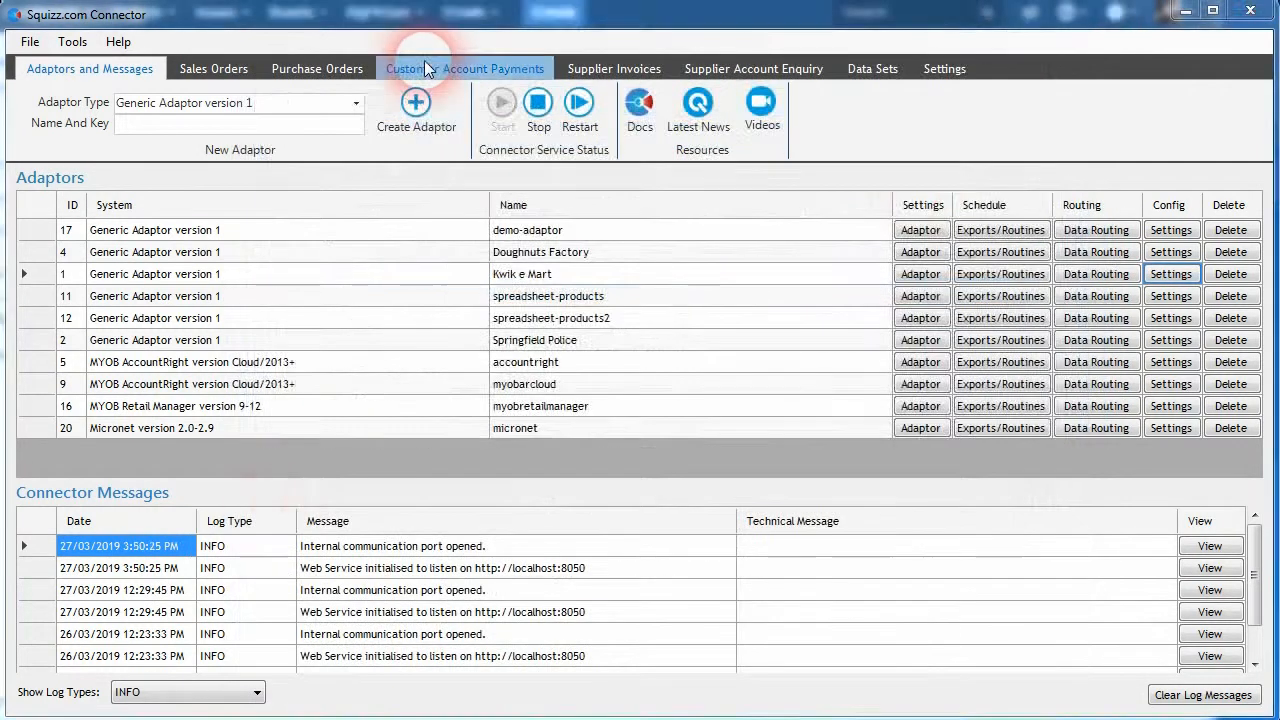
- Import the customer account payment with payment code CAP-78-WVN into the Kwik e Mart adaptor's system
click(465, 68)
click(531, 206)
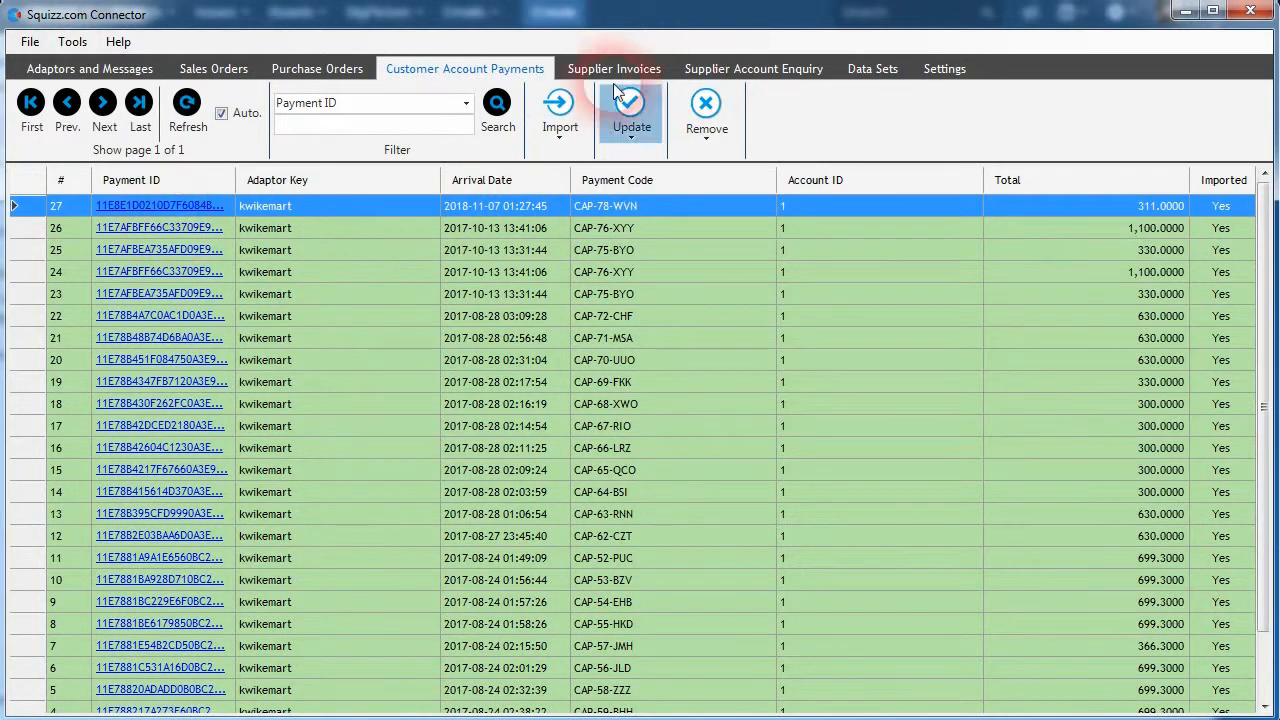
click(574, 107)
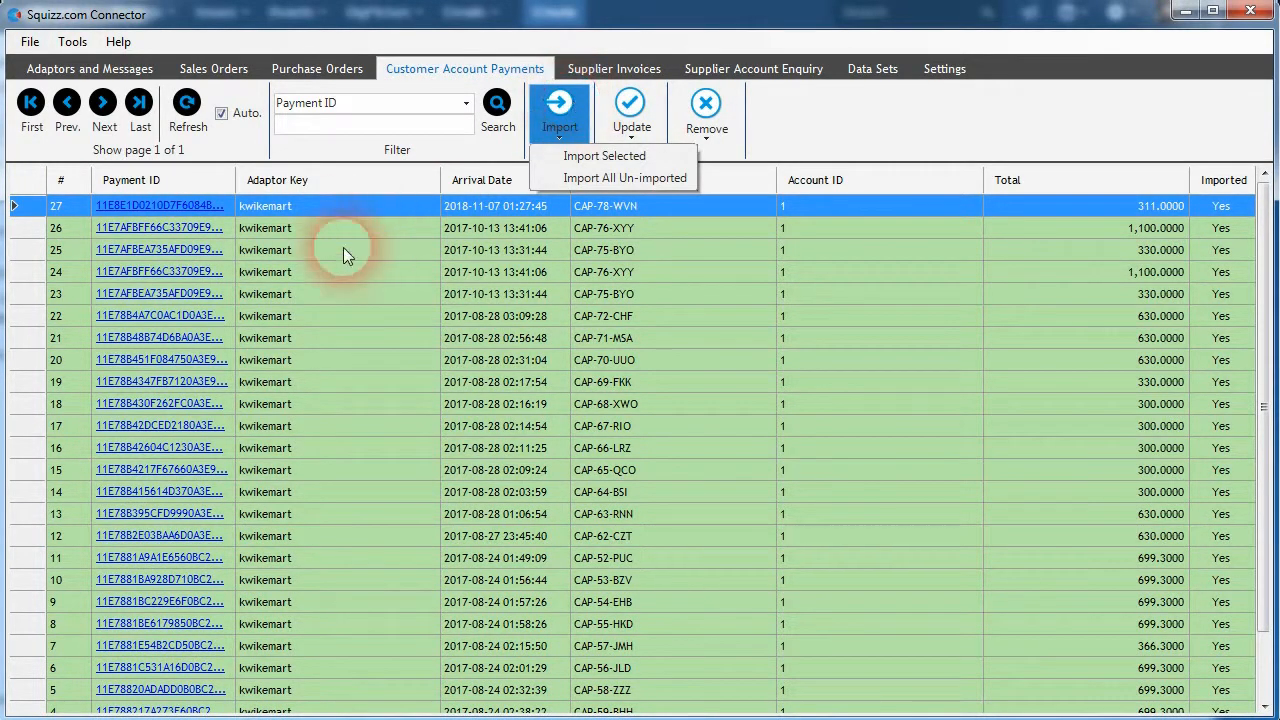
click(593, 157)
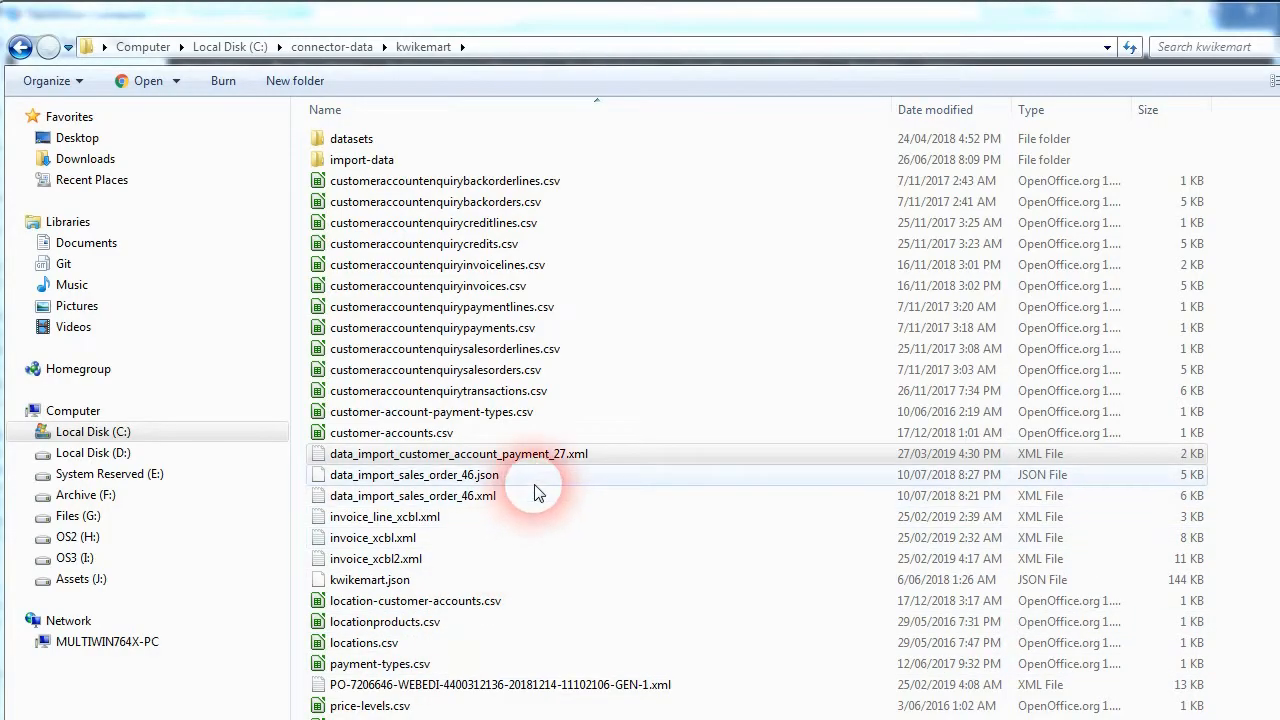
- Open data_import_customer_account_payment_27.xml from the kwikemart folder, examine its payment, surcharge and tax elements, and minimise the editor
click(489, 460)
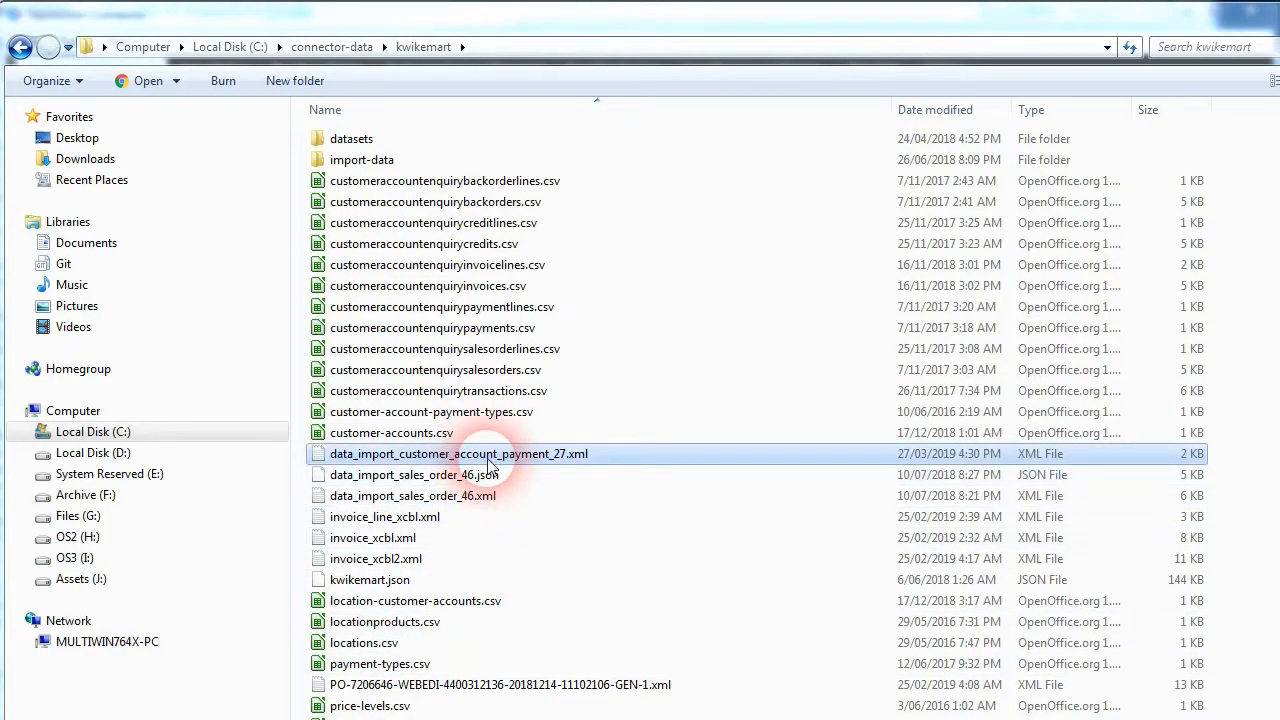
double_click(502, 458)
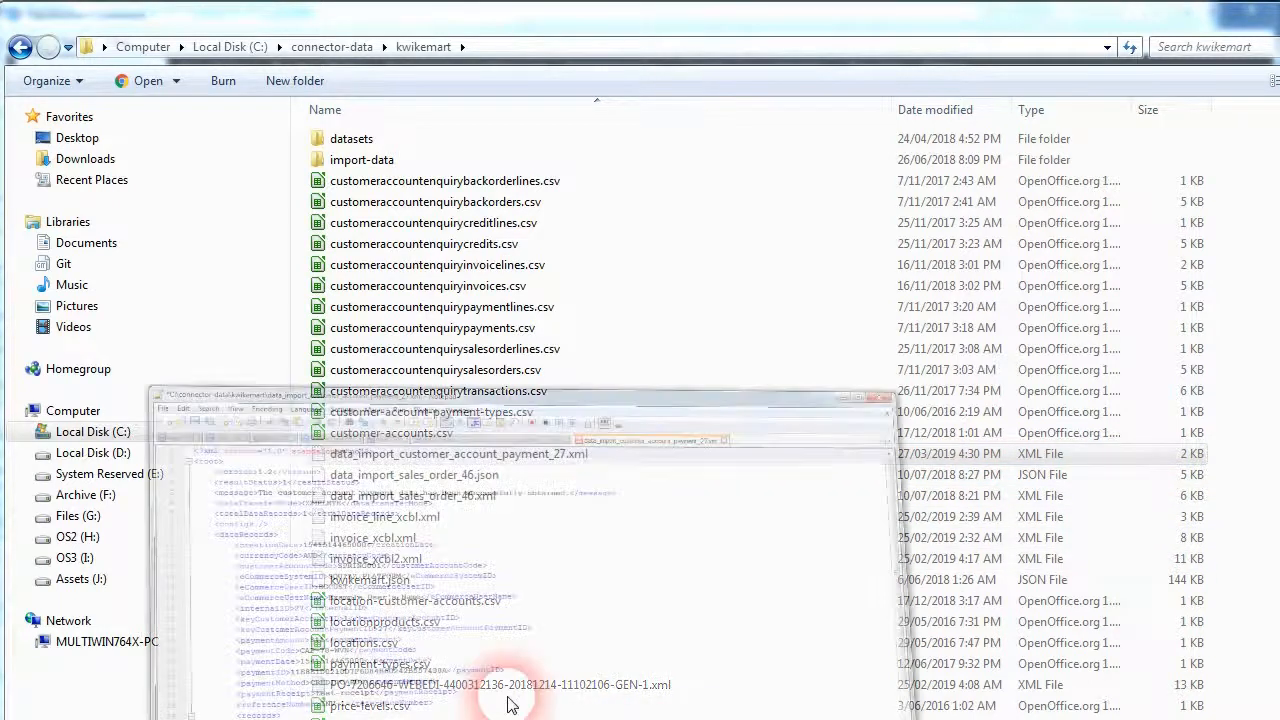
scroll(529, 300, down, 3)
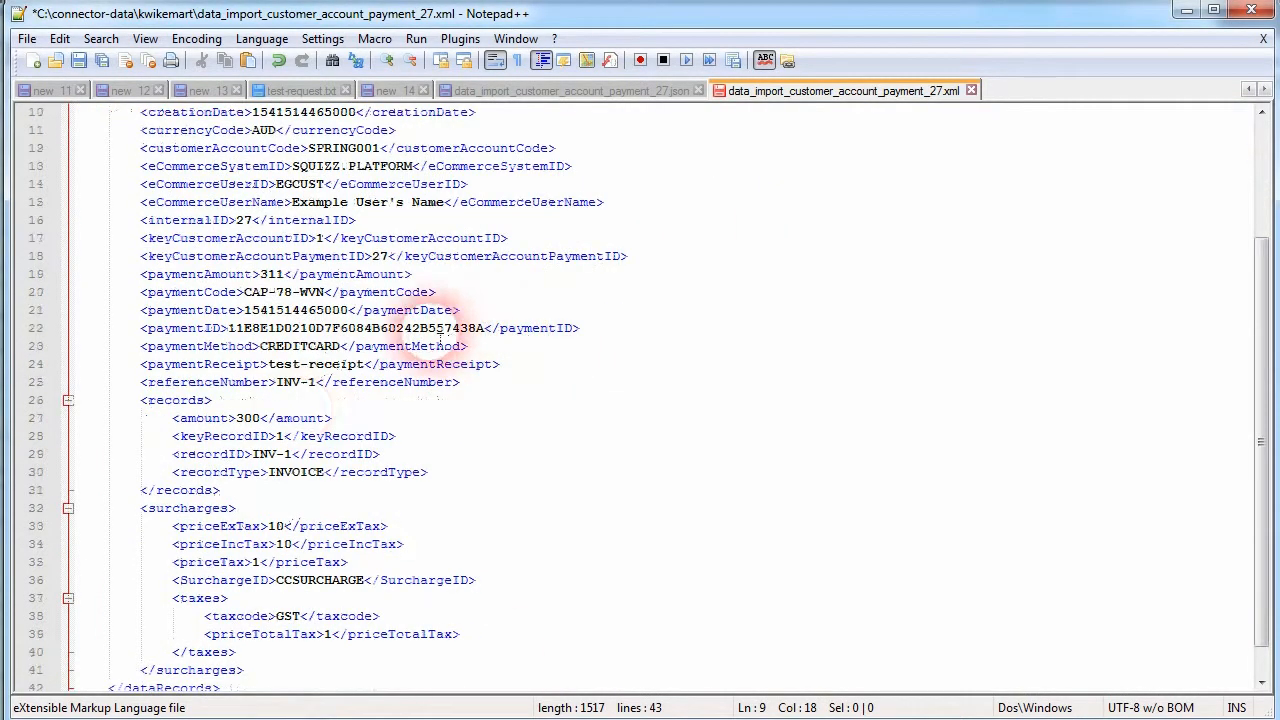
click(219, 508)
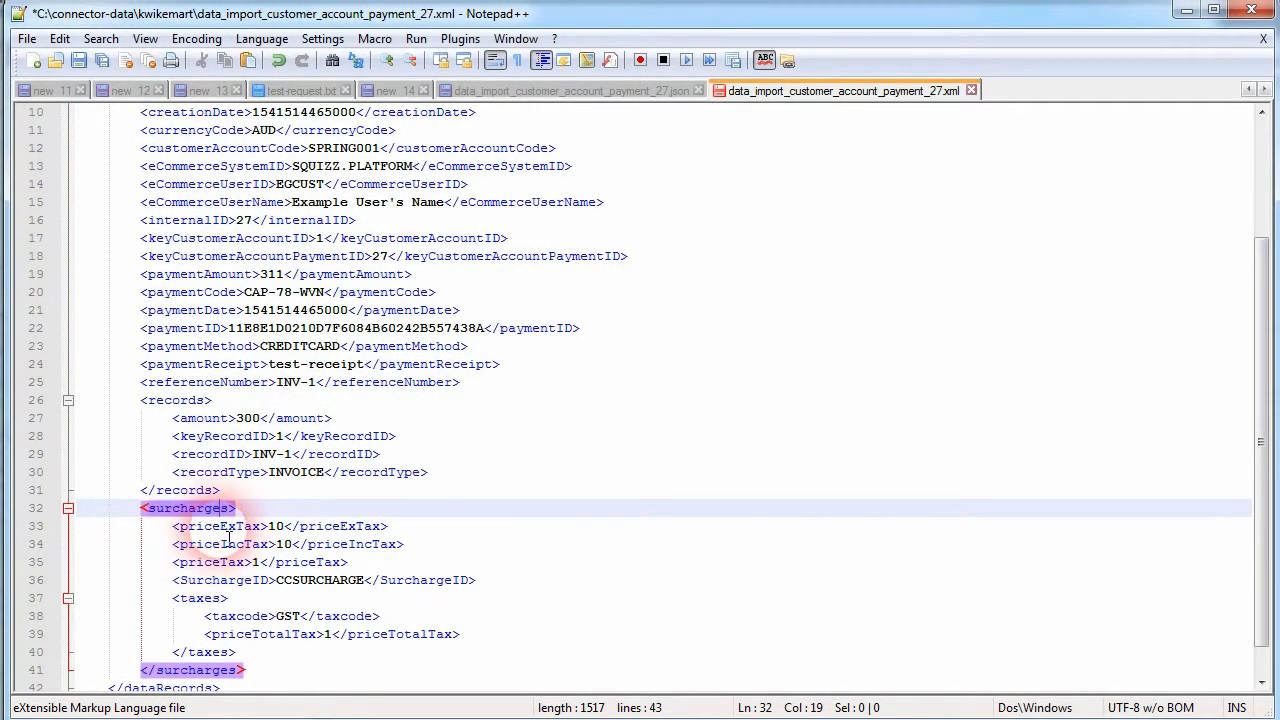
scroll(166, 523, up, 3)
scroll(100, 257, down, 4)
click(200, 563)
click(296, 598)
click(296, 580)
click(212, 544)
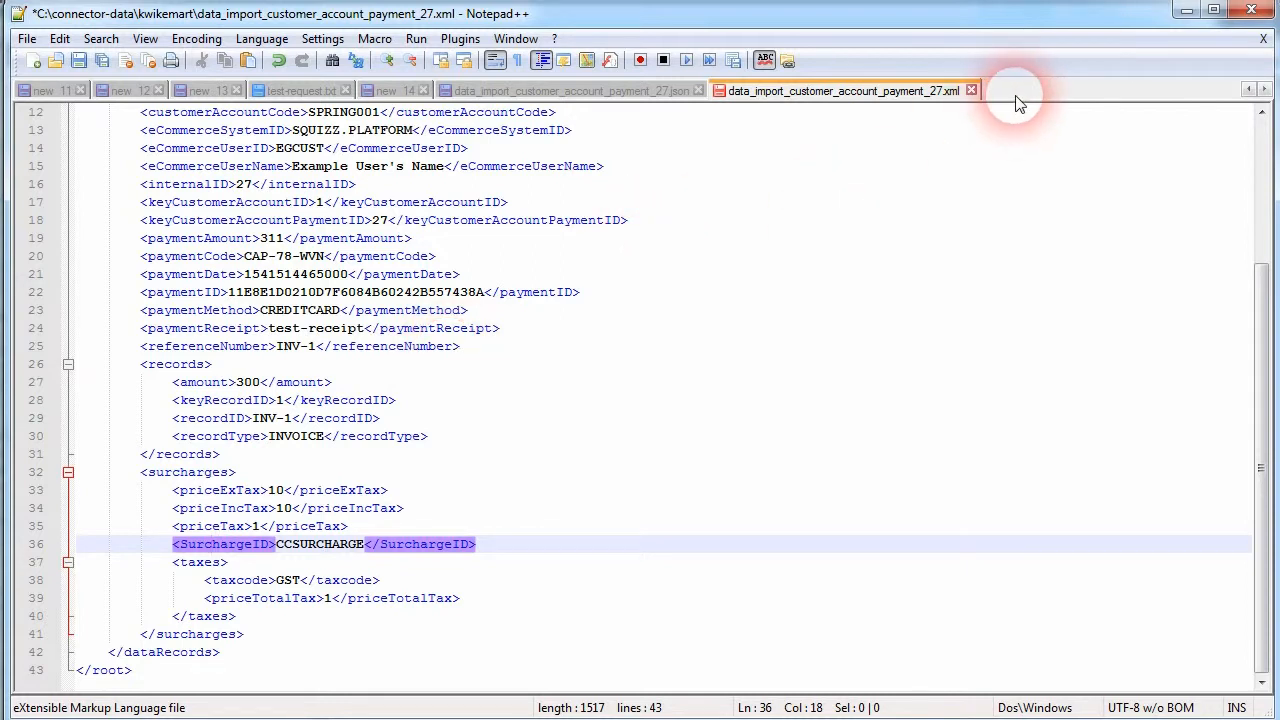
click(1186, 10)
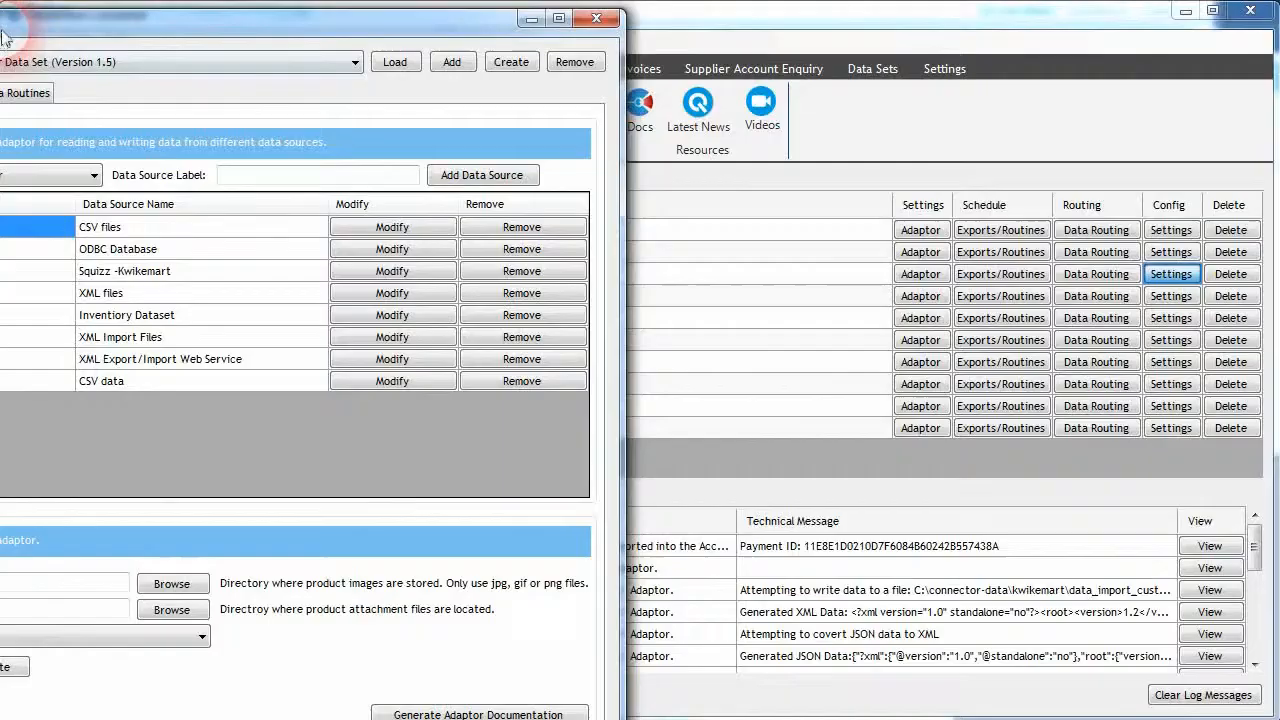
- Review the data source types available in the Kwik e Mart generic adaptor's general settings and close the settings
drag(5, 38, 427, 43)
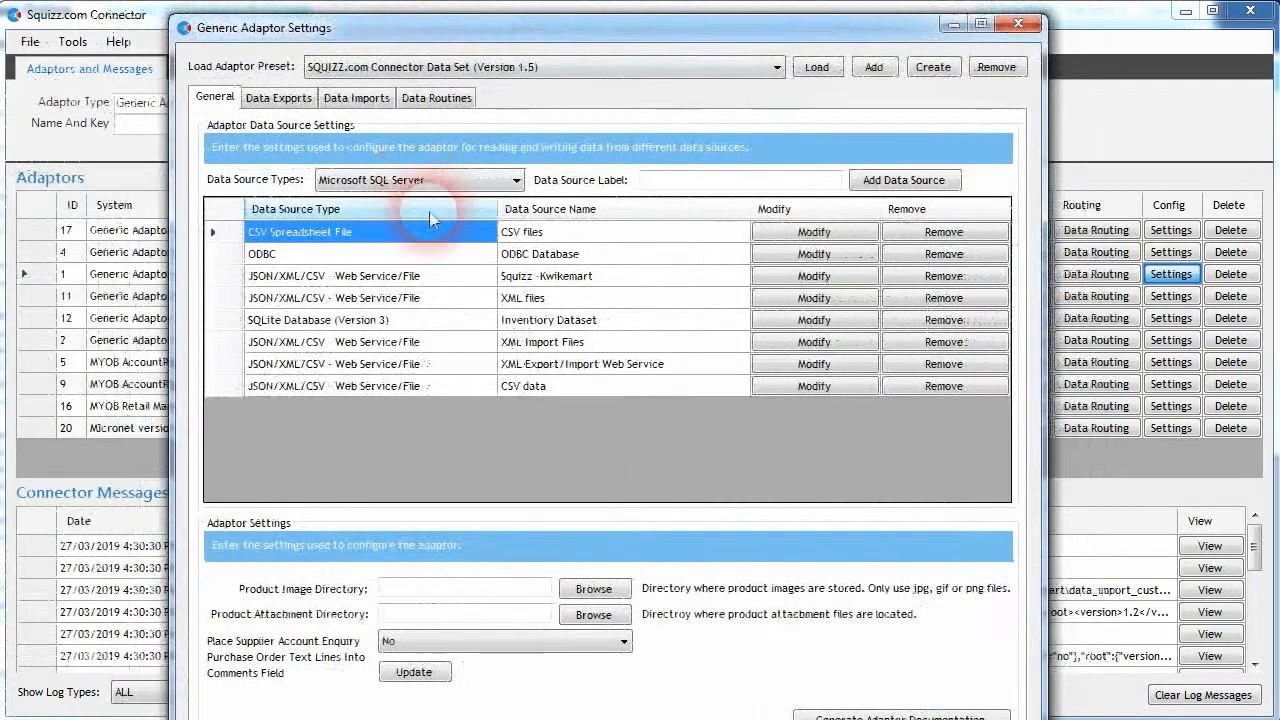
click(435, 180)
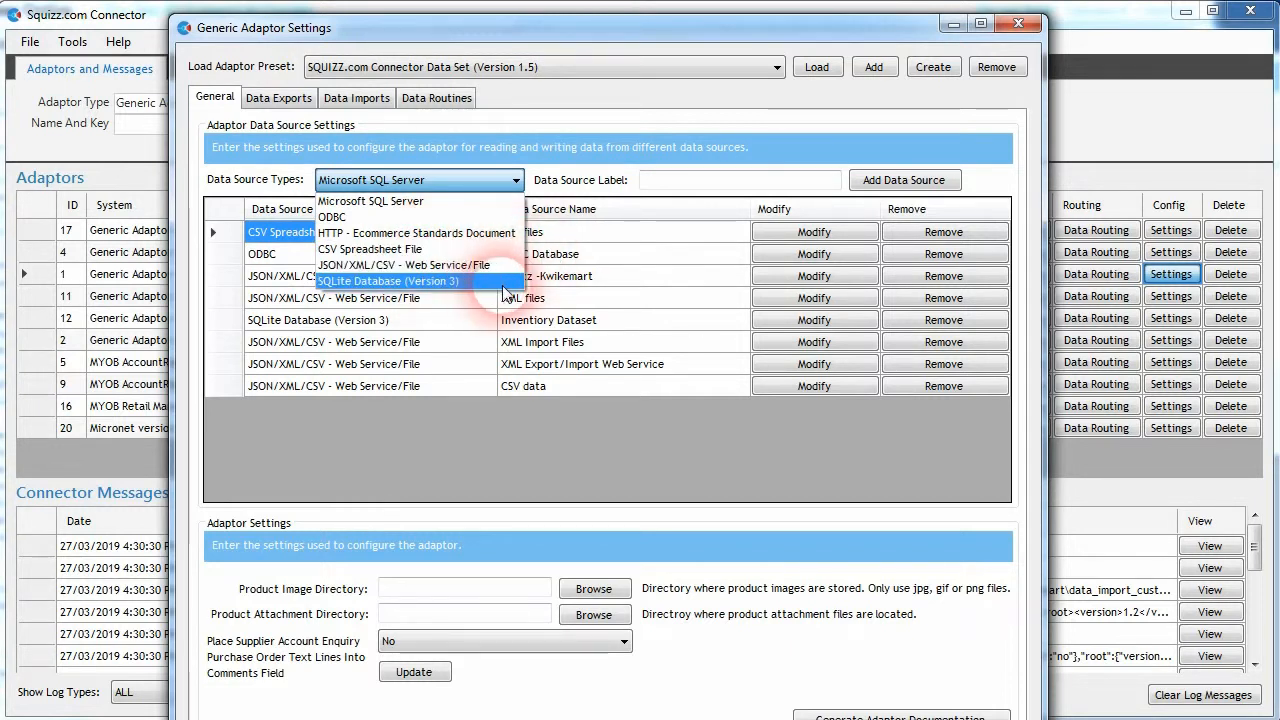
click(1017, 30)
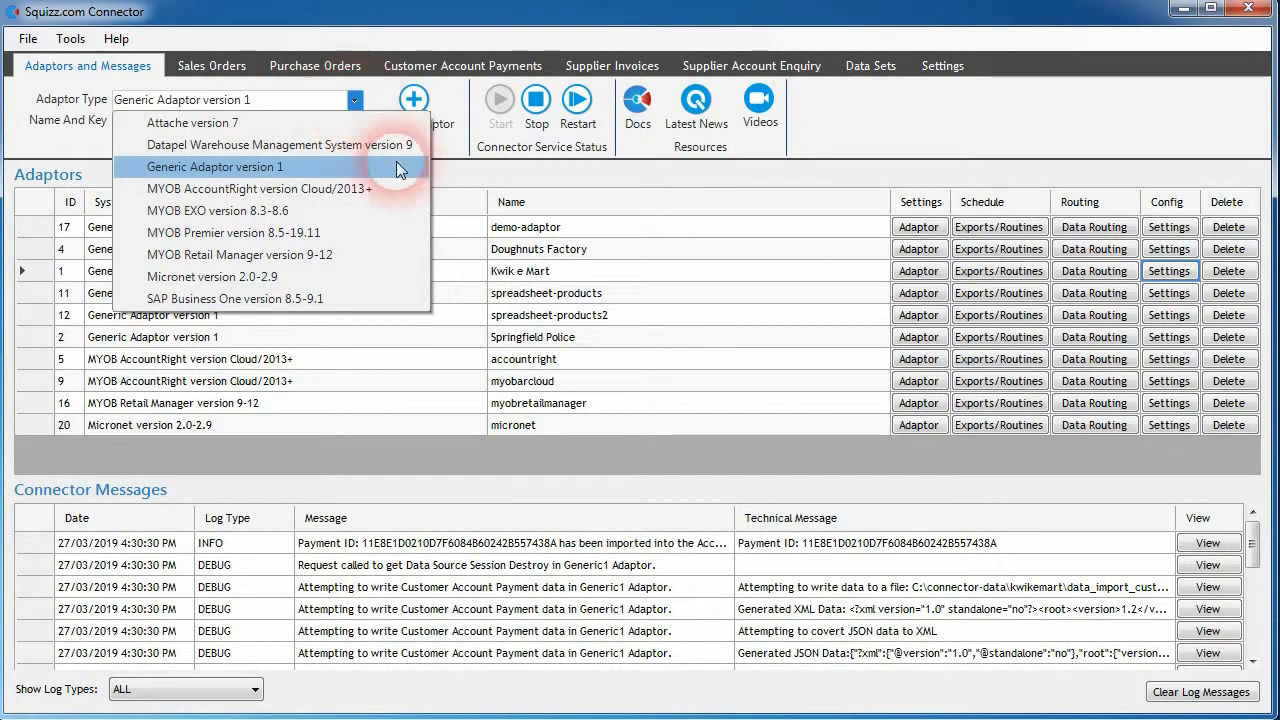
- Create a new adaptor of type SAP Business One version 8.5-9.1 named Sap Business One
click(877, 160)
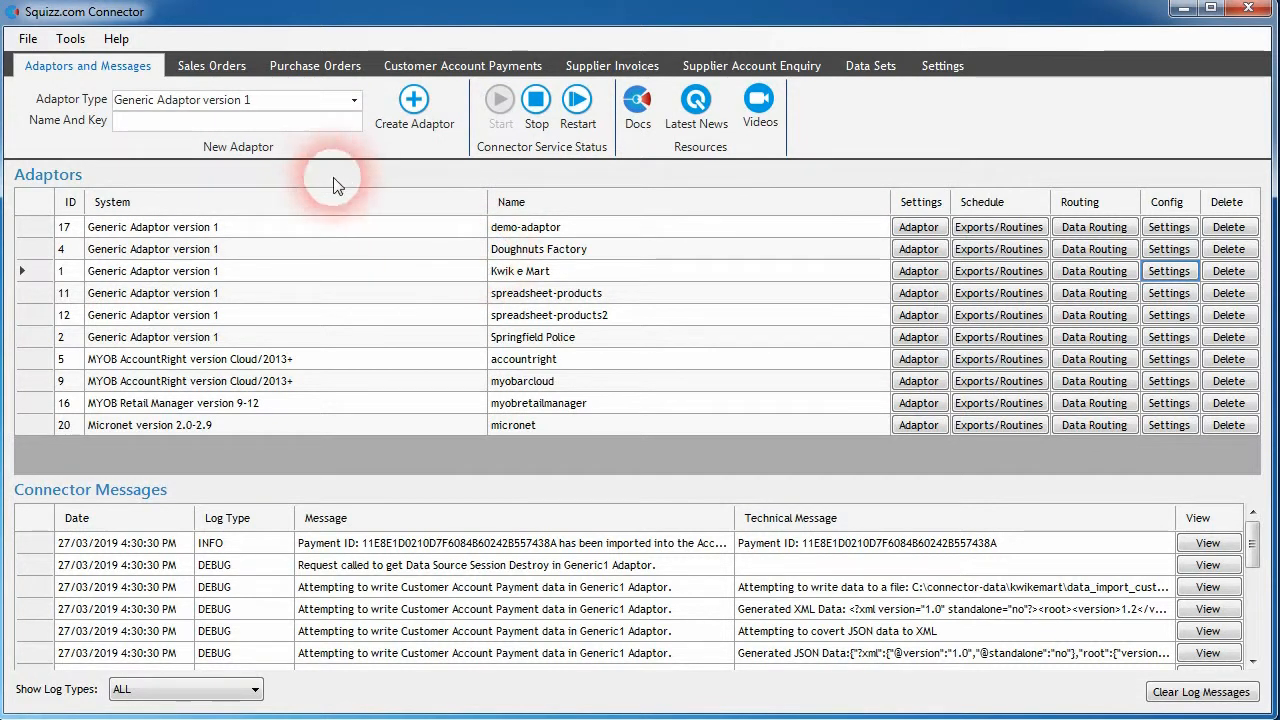
click(352, 100)
click(245, 297)
click(222, 122)
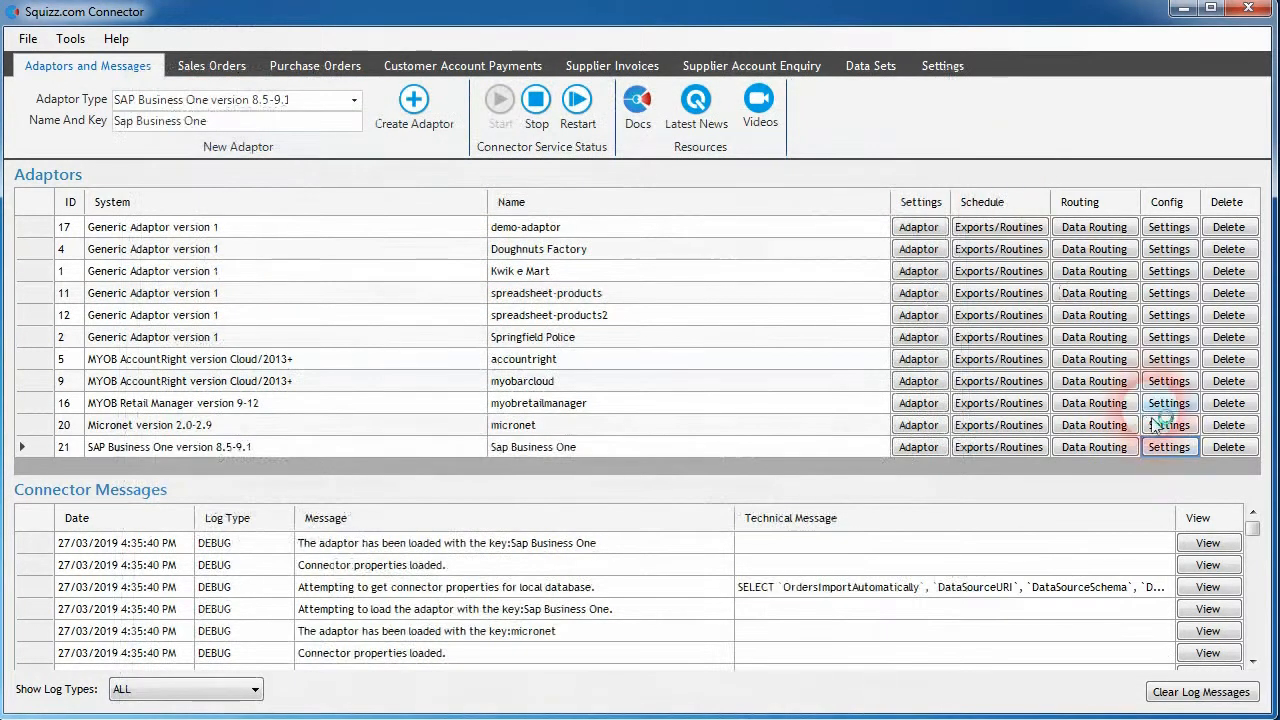
- Examine the Sap Business One adaptor's credentials, datasource types and order import settings, and close its settings
click(1183, 452)
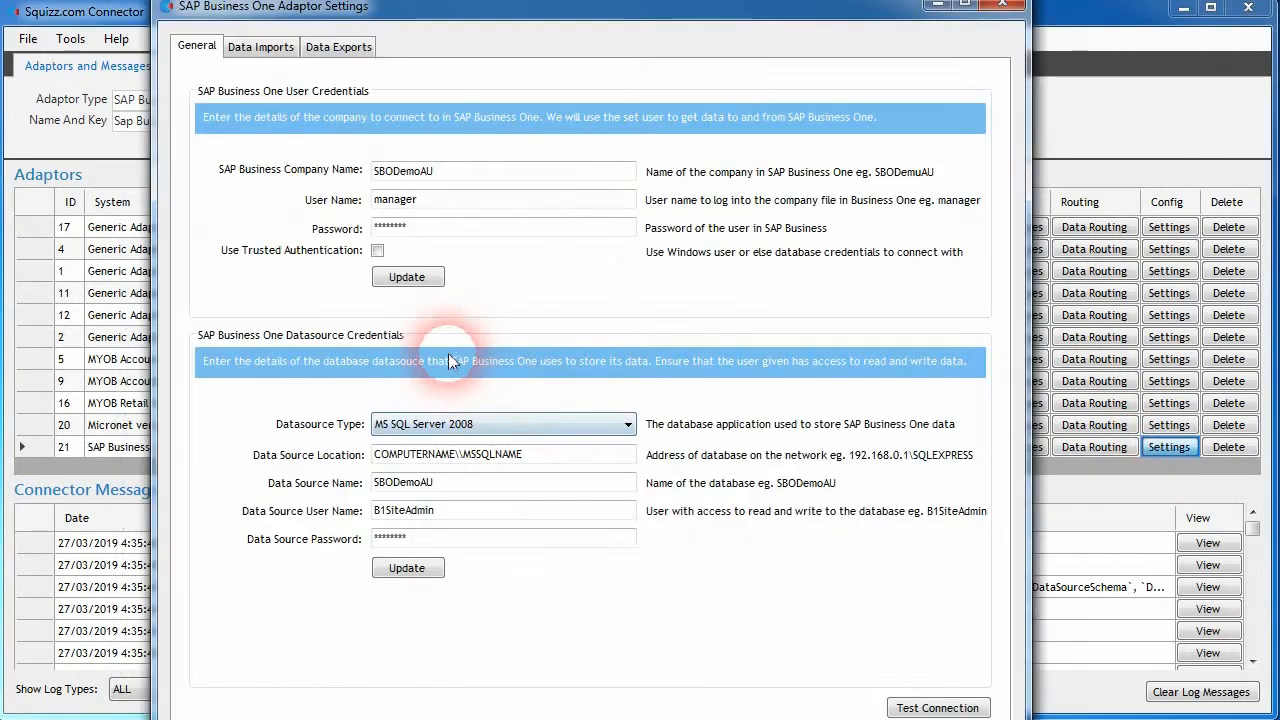
click(622, 426)
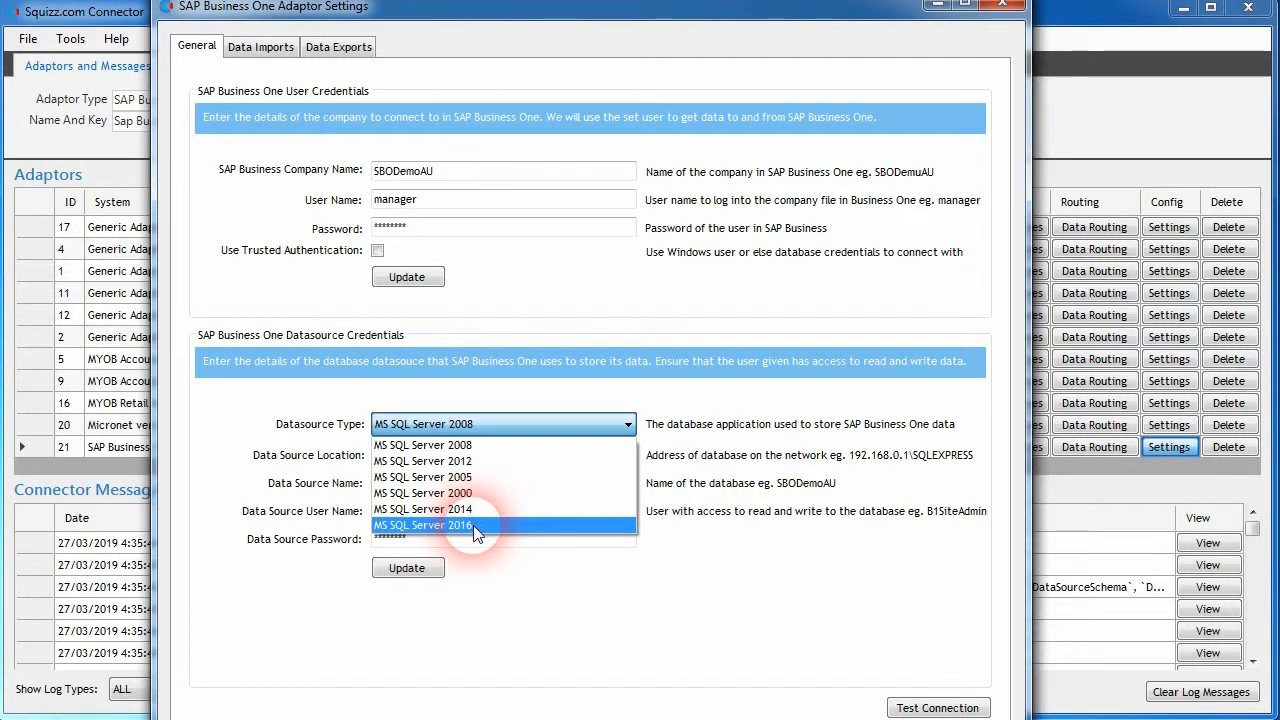
click(715, 515)
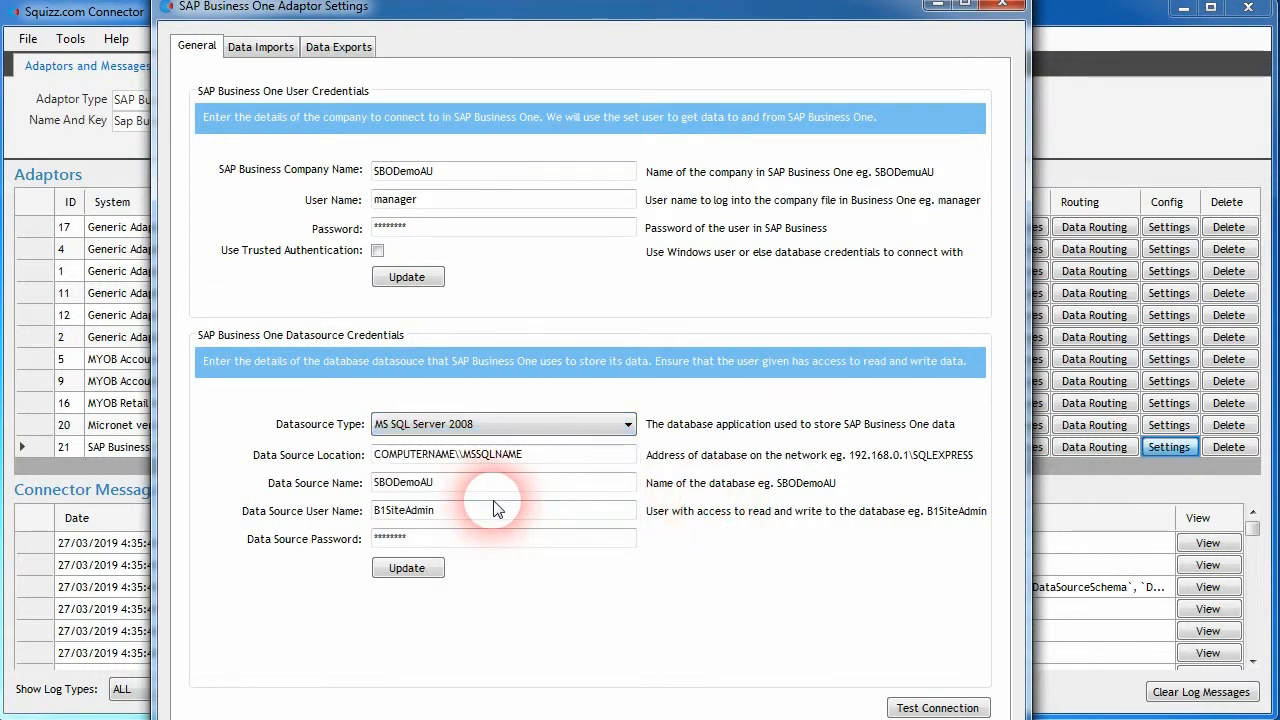
click(586, 425)
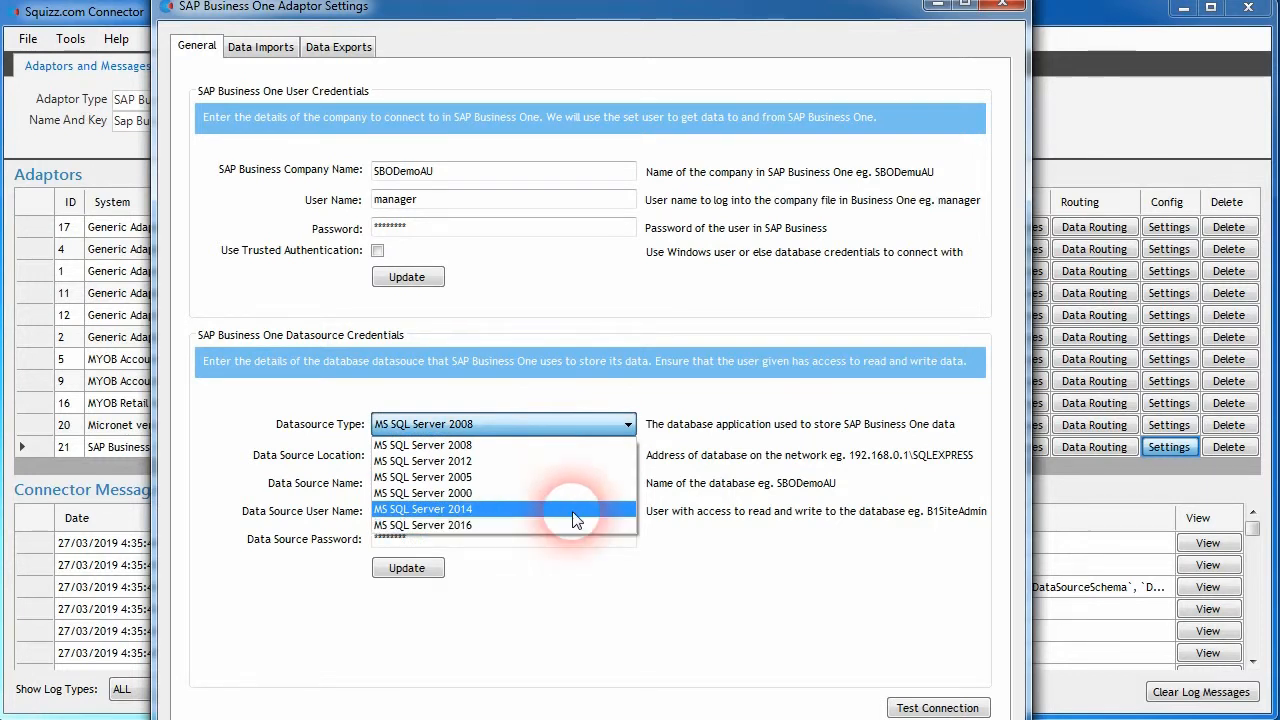
click(626, 426)
click(286, 47)
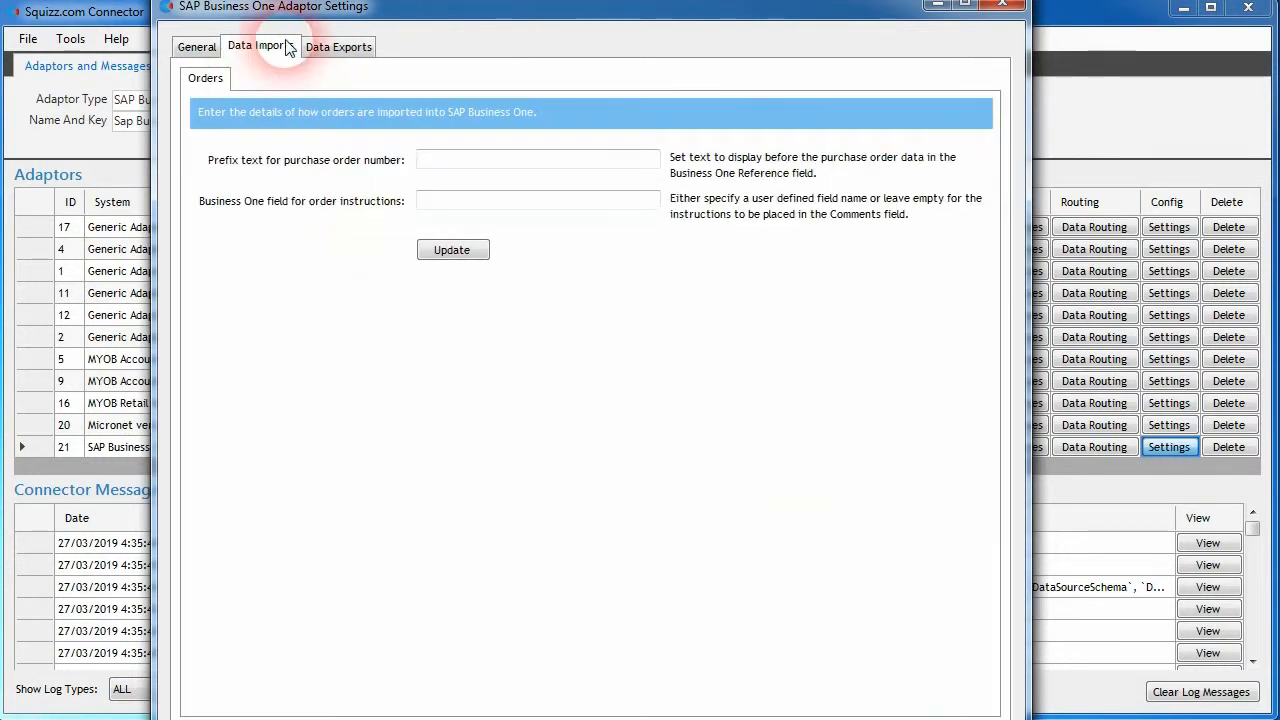
click(197, 46)
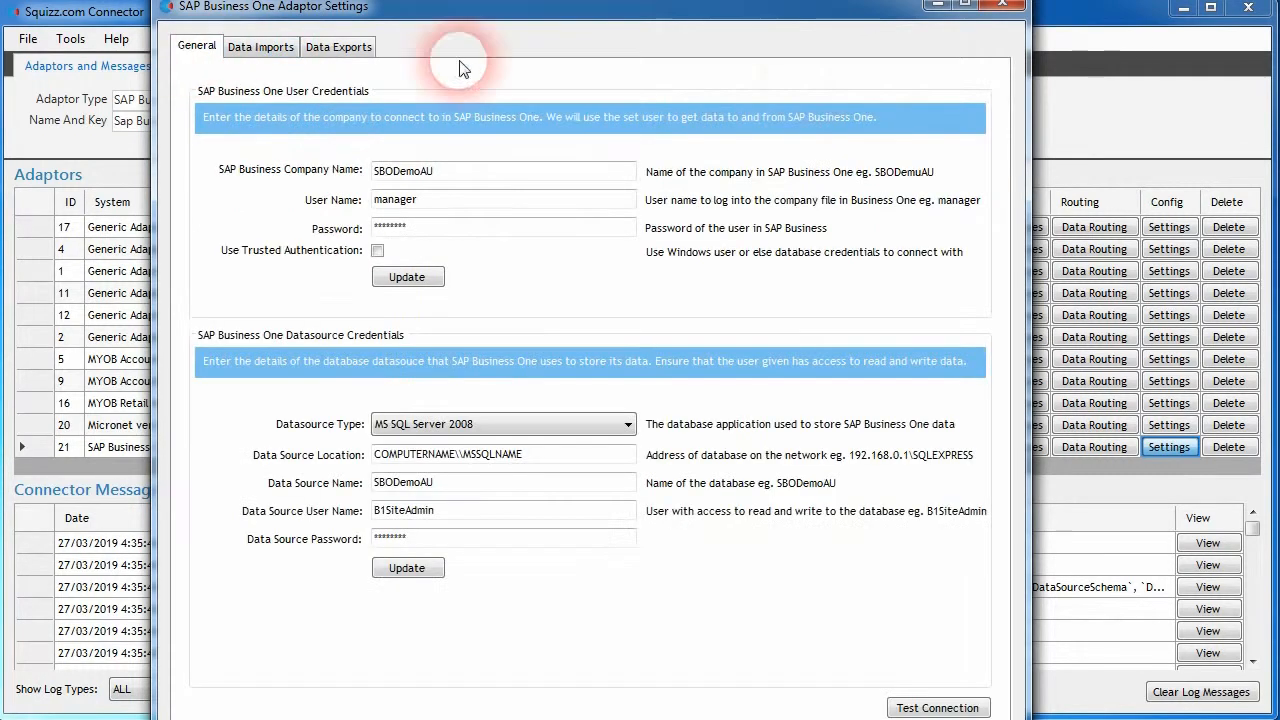
click(1001, 8)
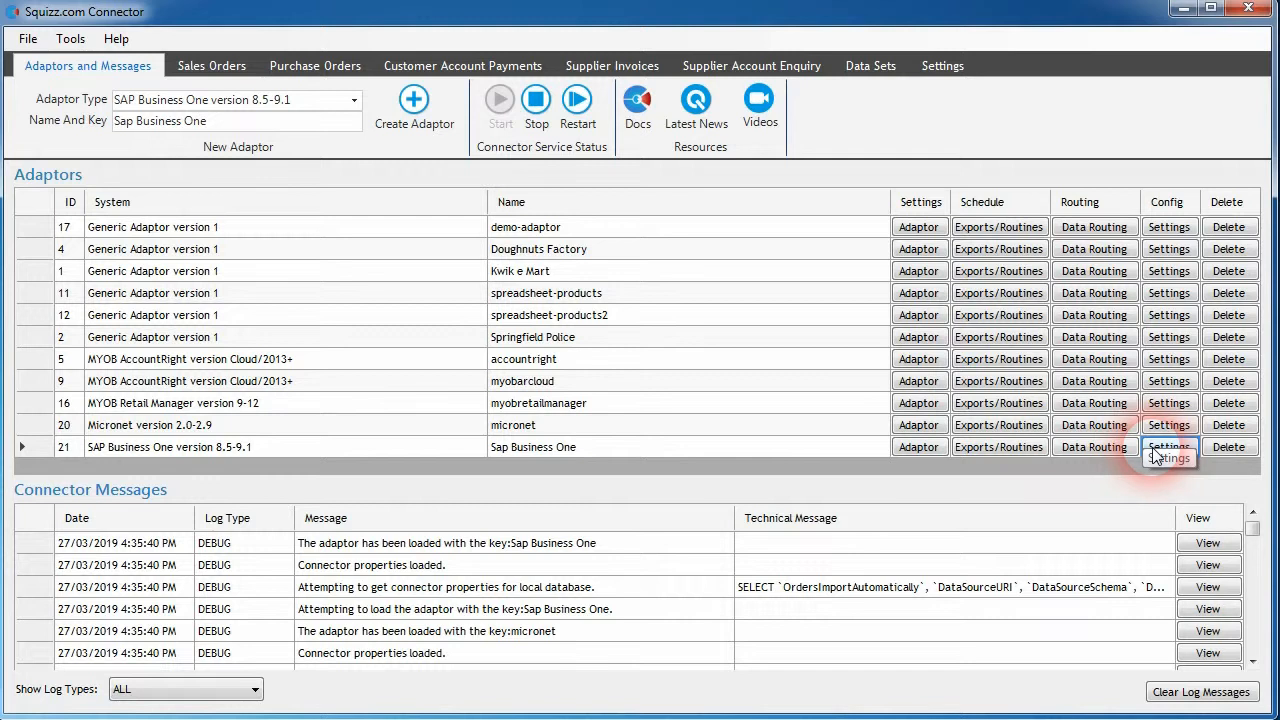
- Review the export types offered in the Sap Business One adaptor's data export settings
click(211, 65)
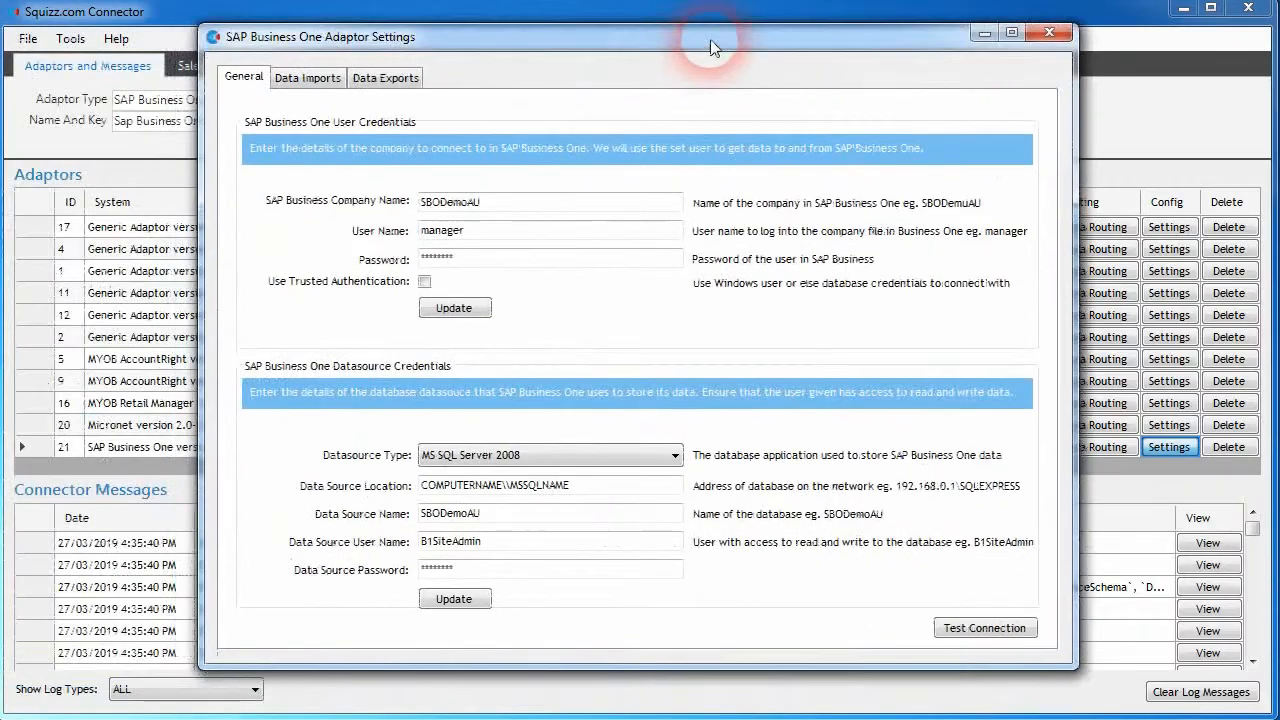
click(405, 78)
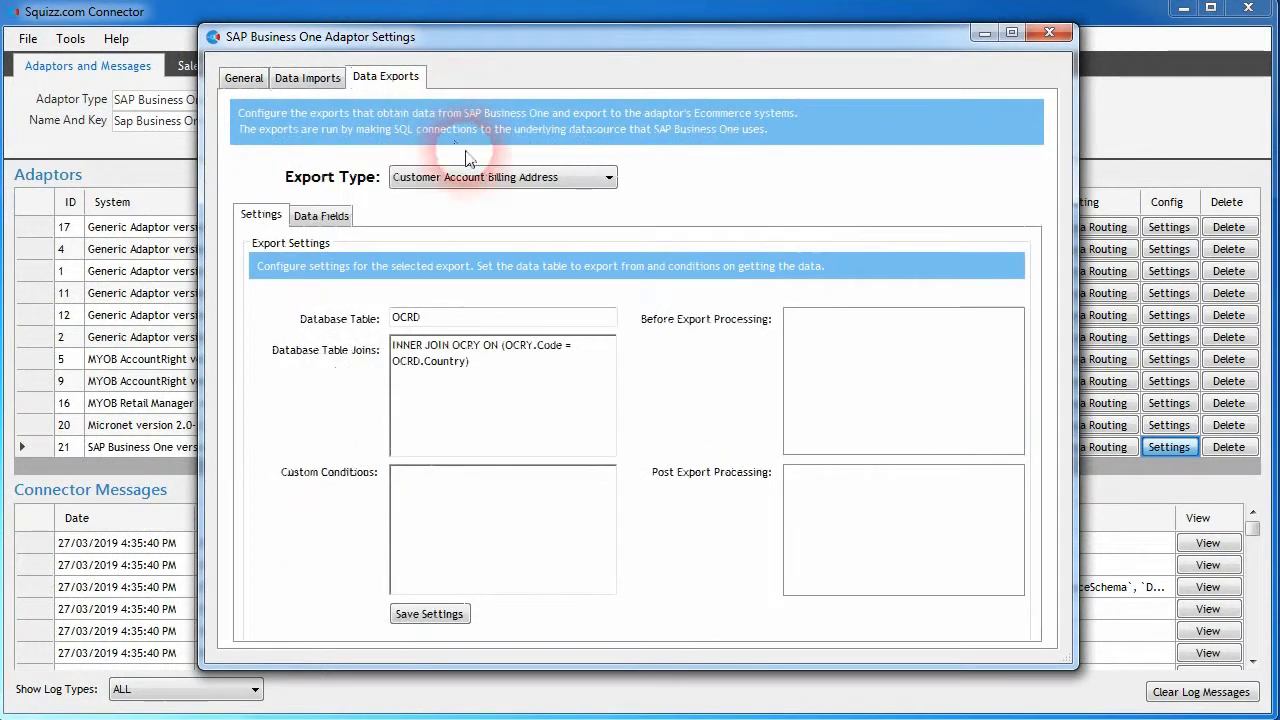
click(570, 180)
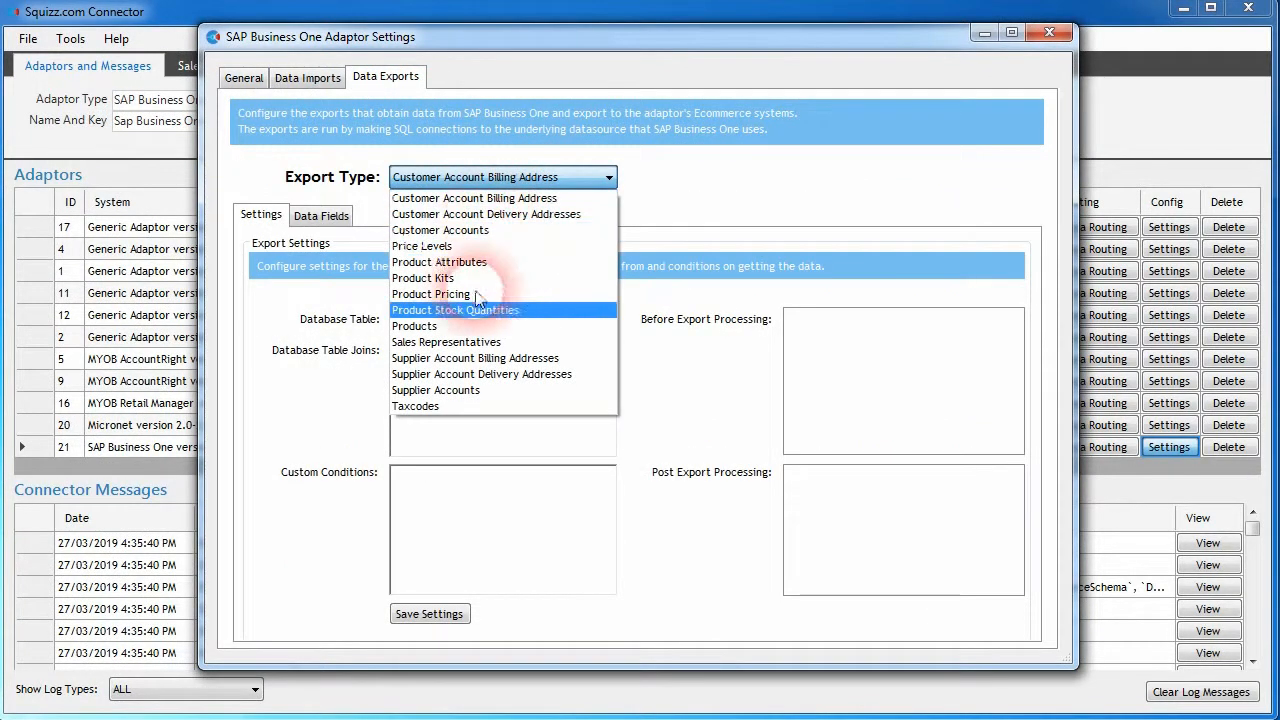
click(660, 190)
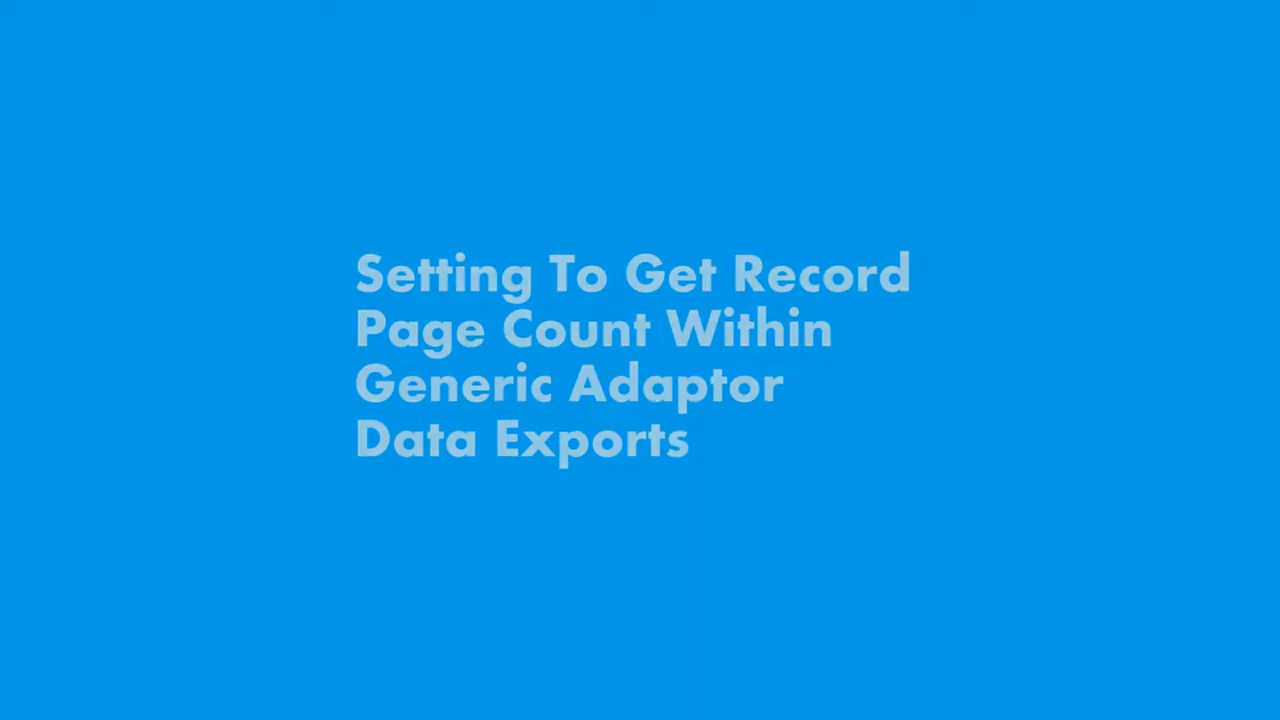
- Check the HTTP request records per page setting of demo-adaptor's SQUIZZ.com API data source and cancel without changes
click(1153, 228)
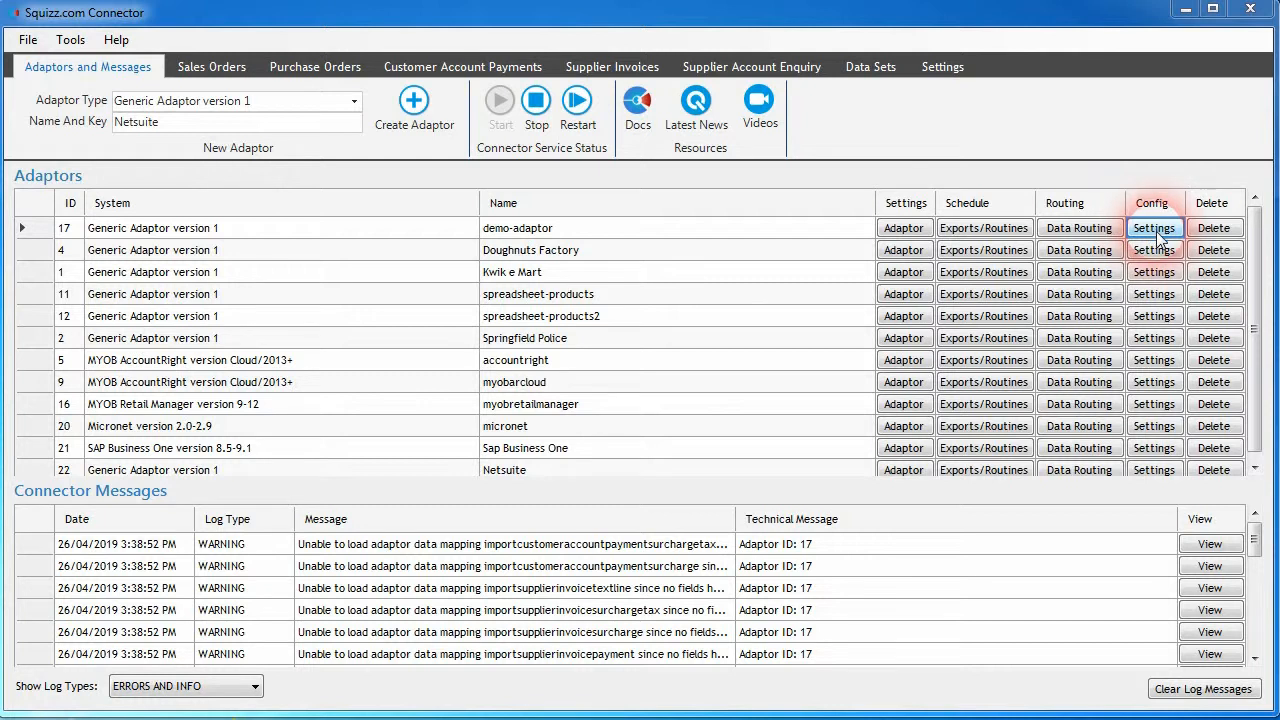
click(1160, 237)
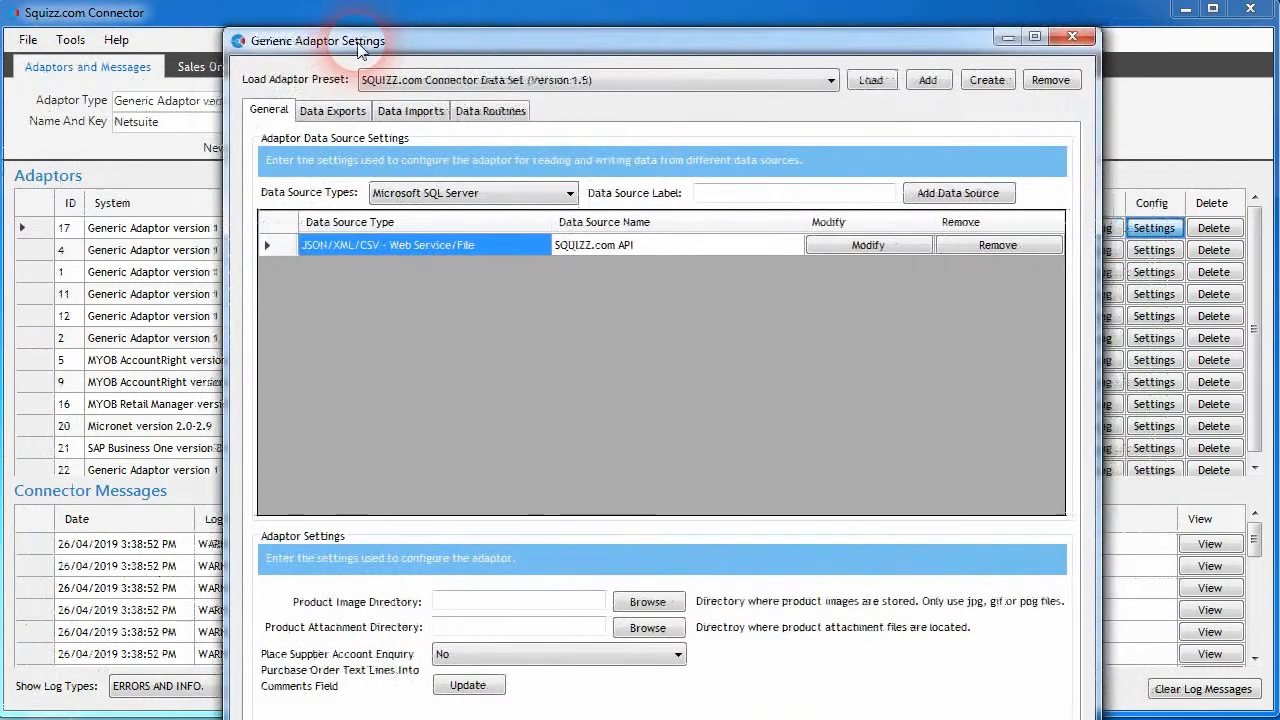
click(505, 205)
click(358, 245)
click(840, 242)
click(574, 397)
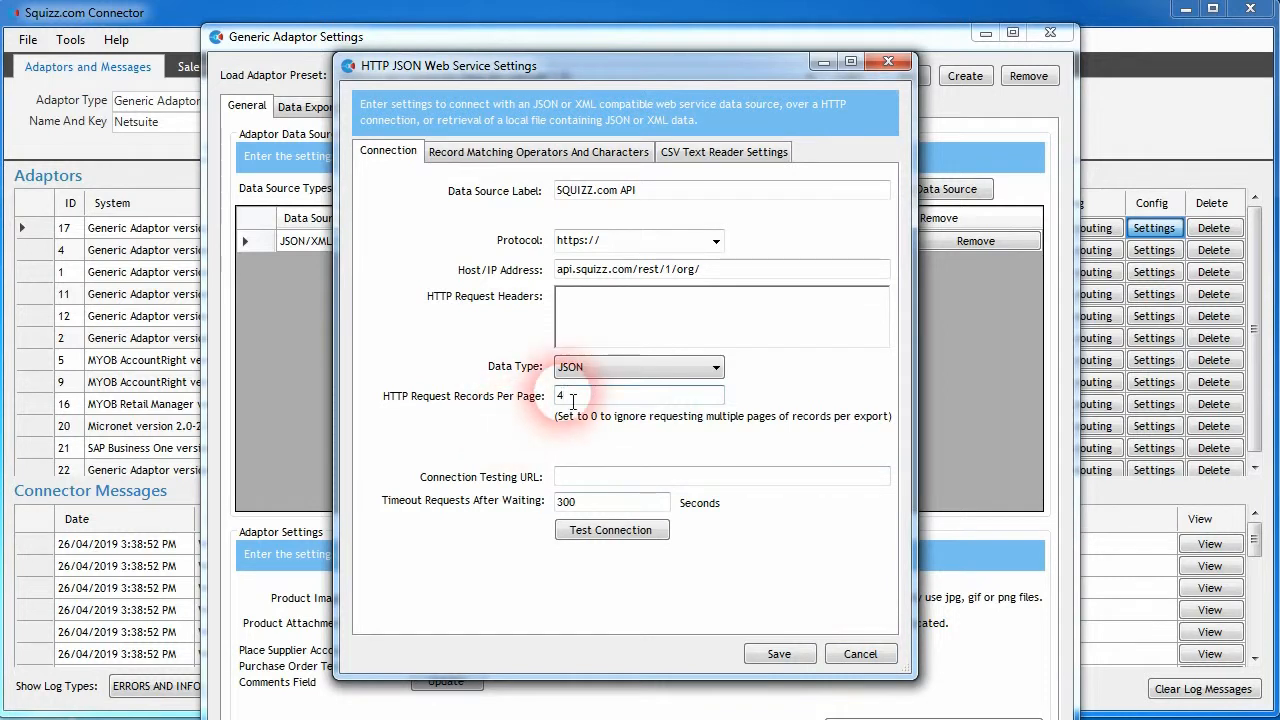
click(858, 652)
- Show the Product Pricing export's settings within demo-adaptor's data exports
click(310, 106)
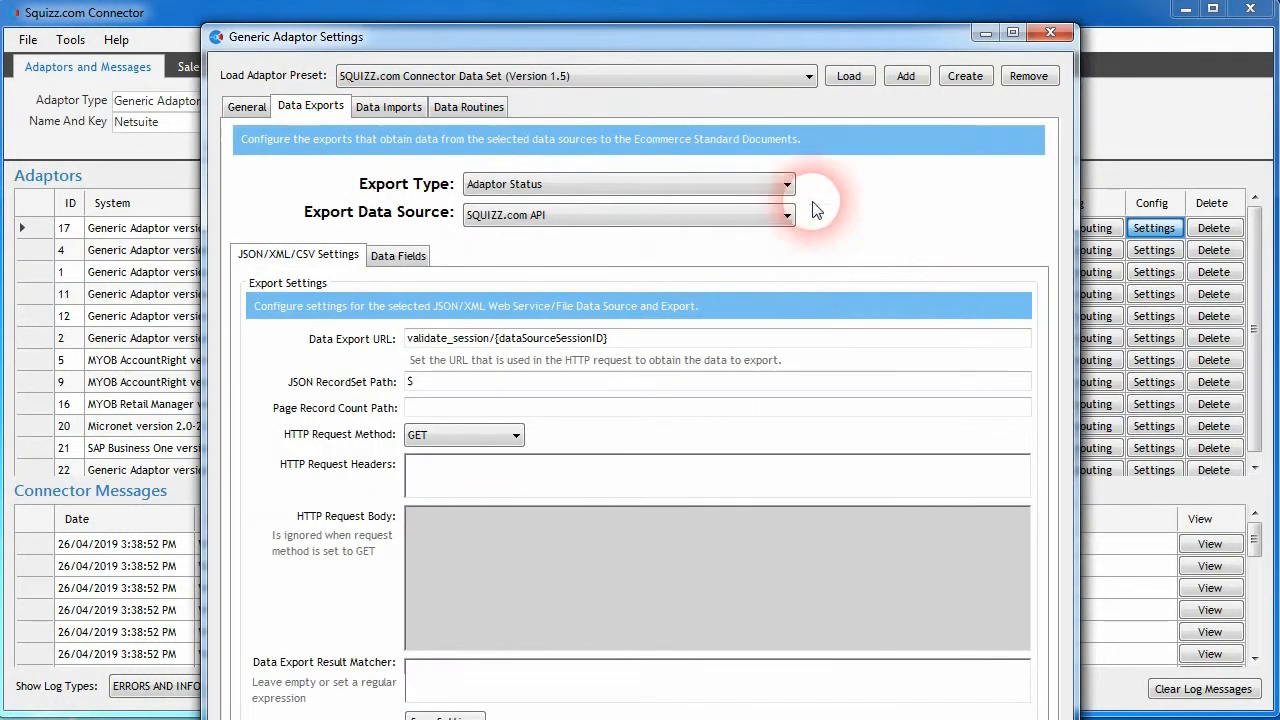
click(787, 184)
scroll(617, 550, down, 15)
click(614, 557)
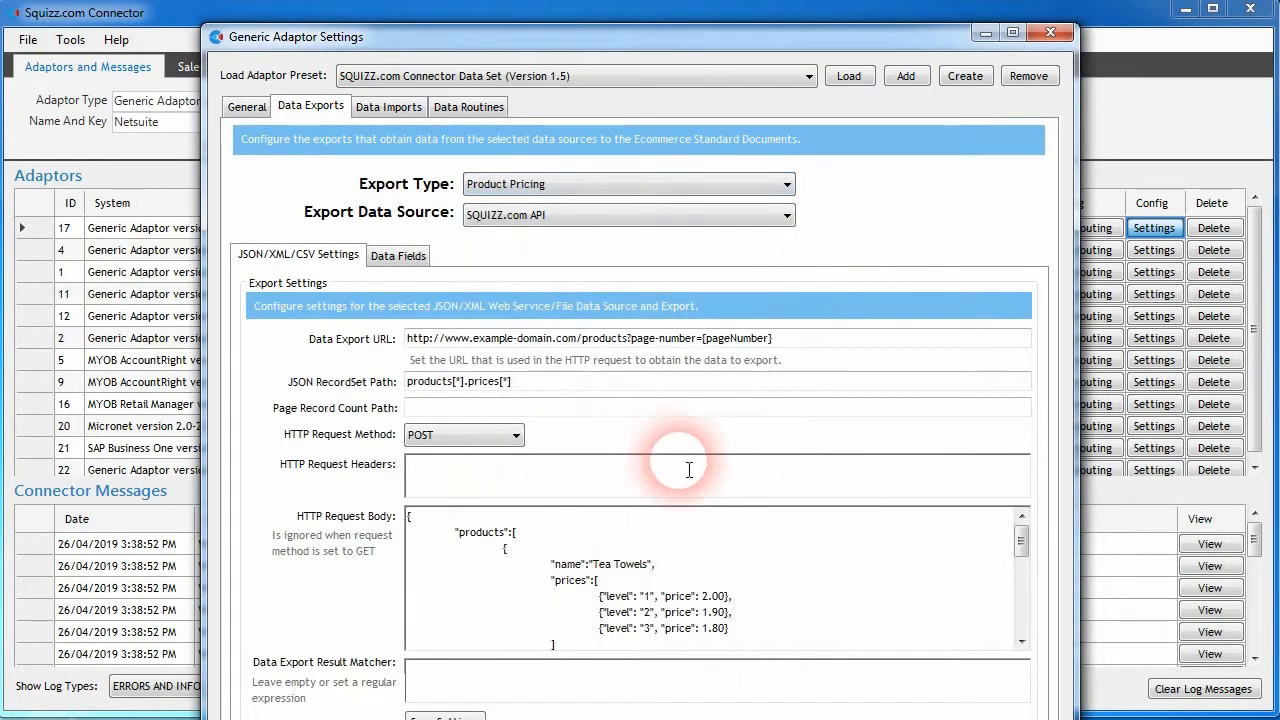
- Examine the nesting of products and their prices in the Product Pricing export's HTTP request body
click(593, 564)
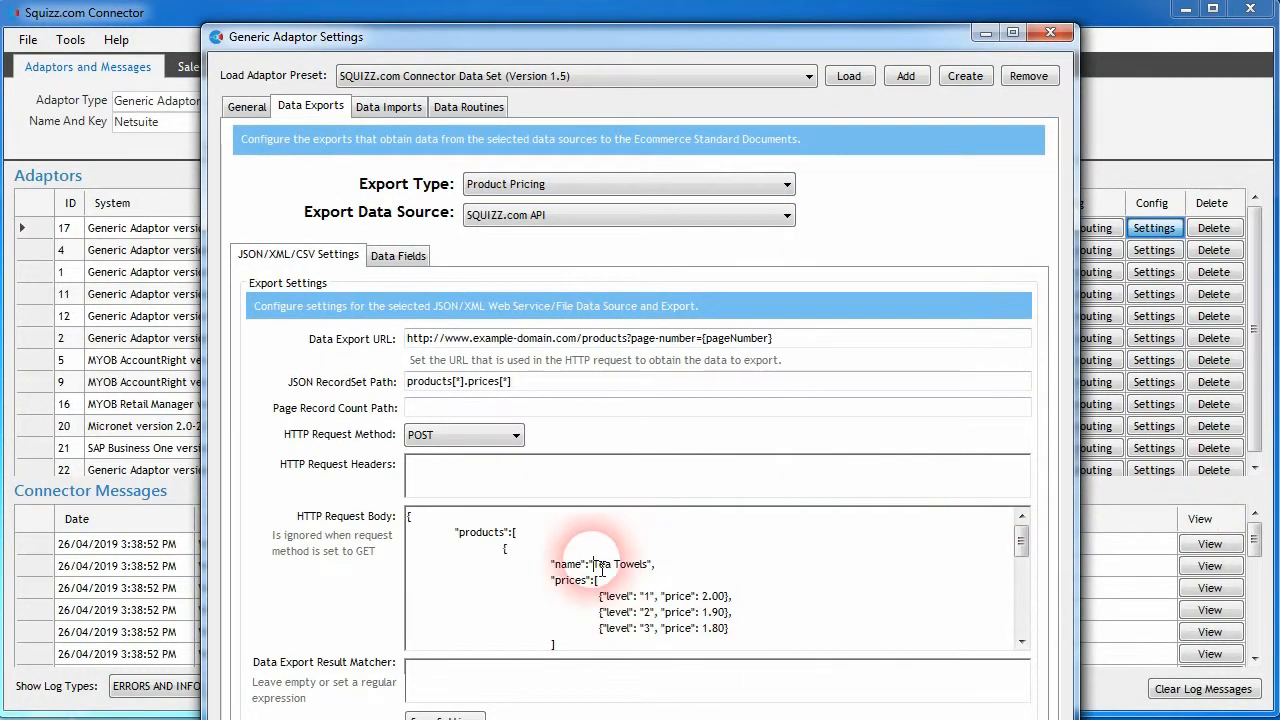
click(1020, 543)
click(570, 563)
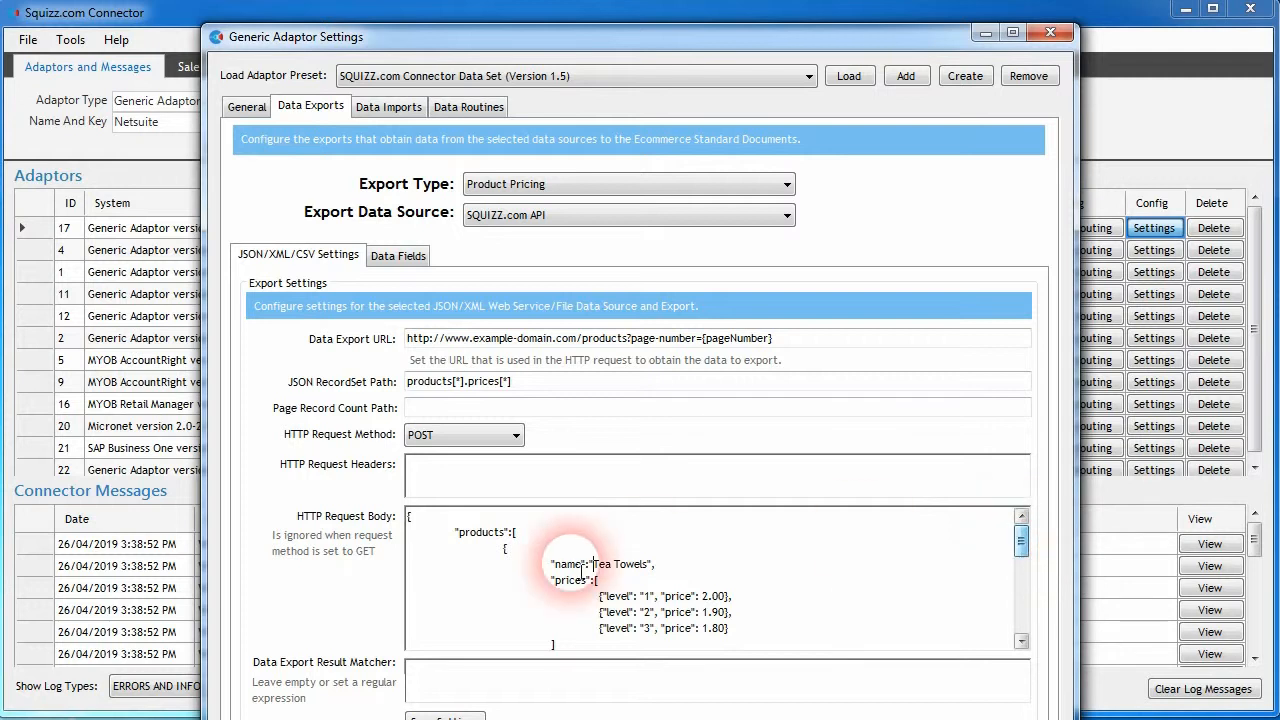
click(514, 533)
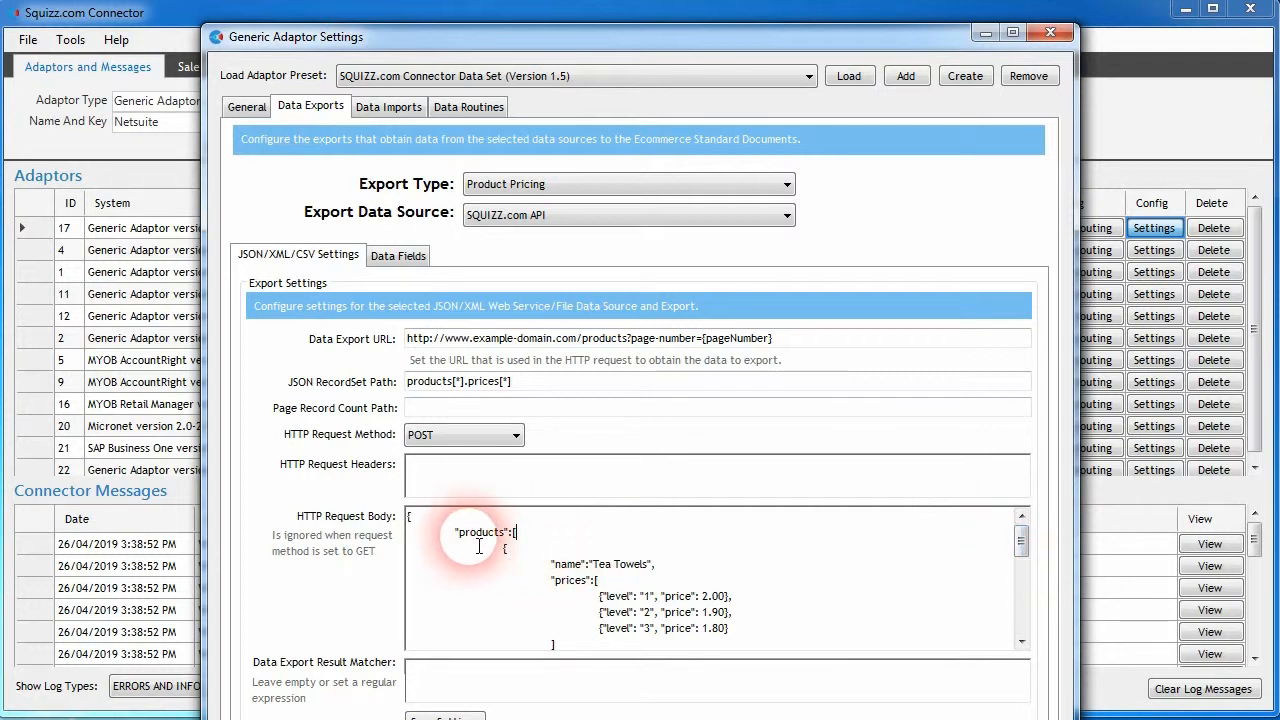
click(505, 553)
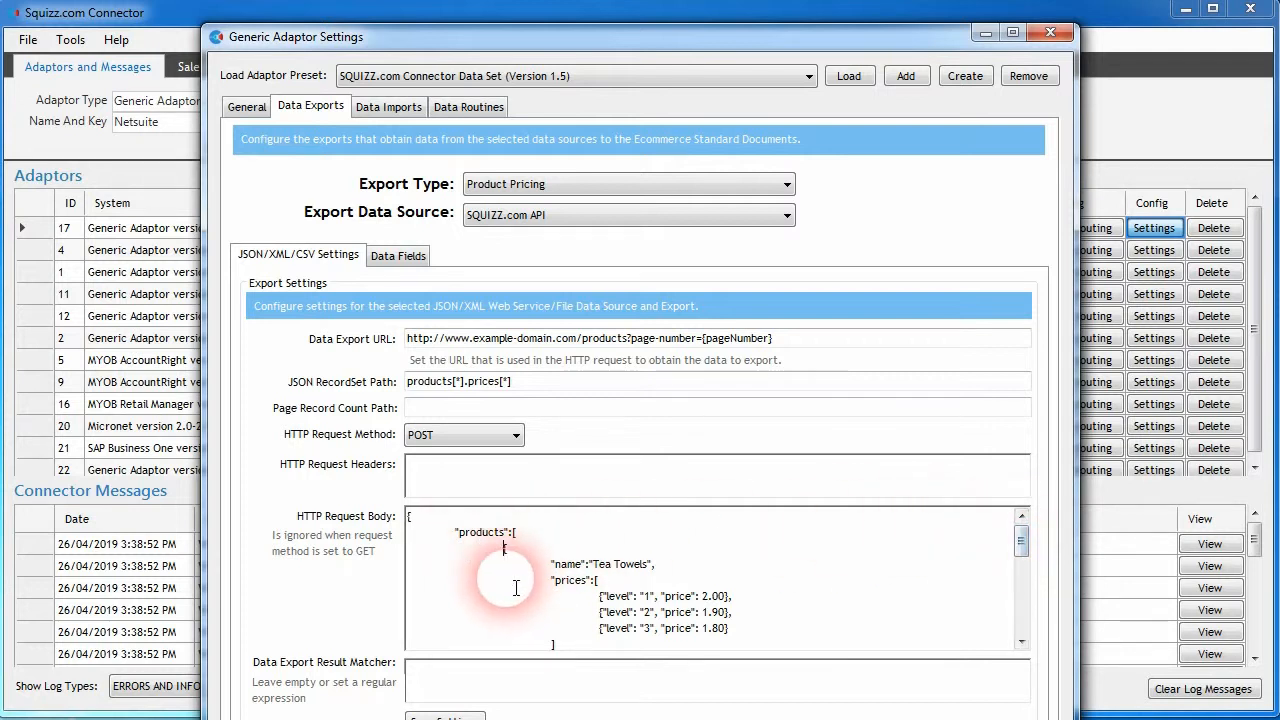
scroll(516, 588, down, 5)
scroll(514, 605, up, 5)
click(560, 564)
click(595, 598)
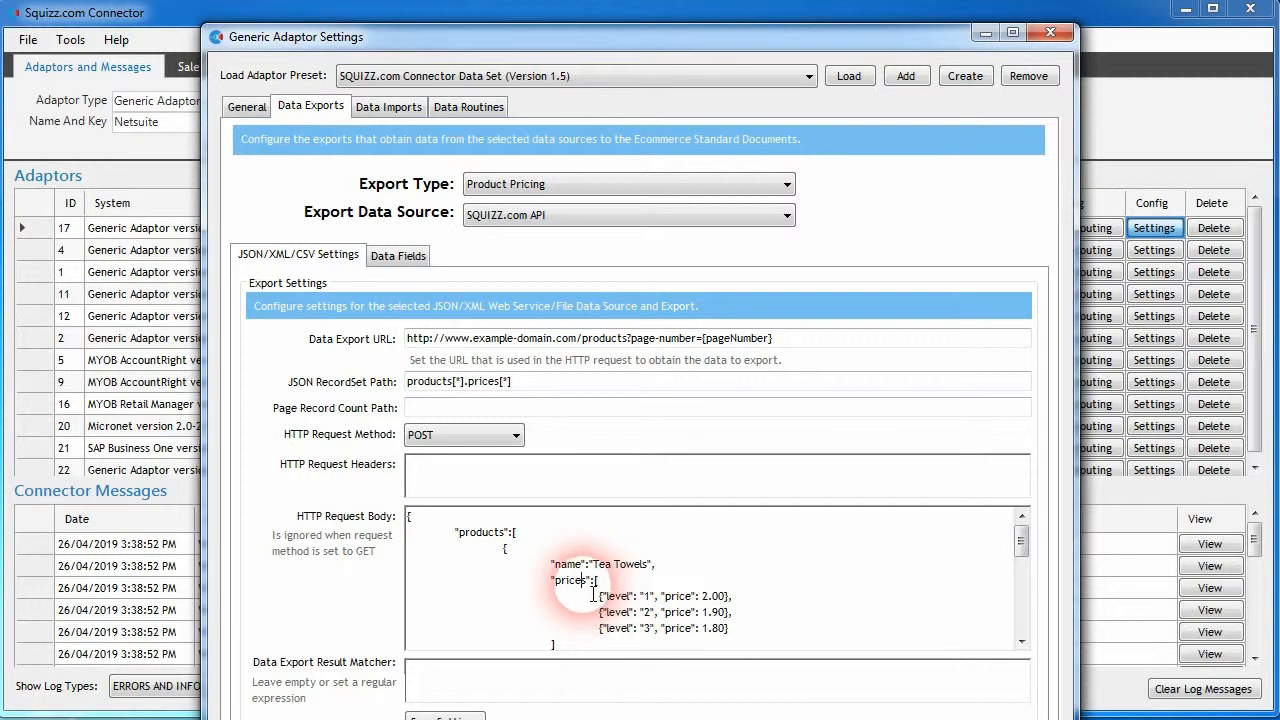
- Review the price levels listed under each product, from Tea Towels through Chocolate, in the HTTP request body
click(598, 597)
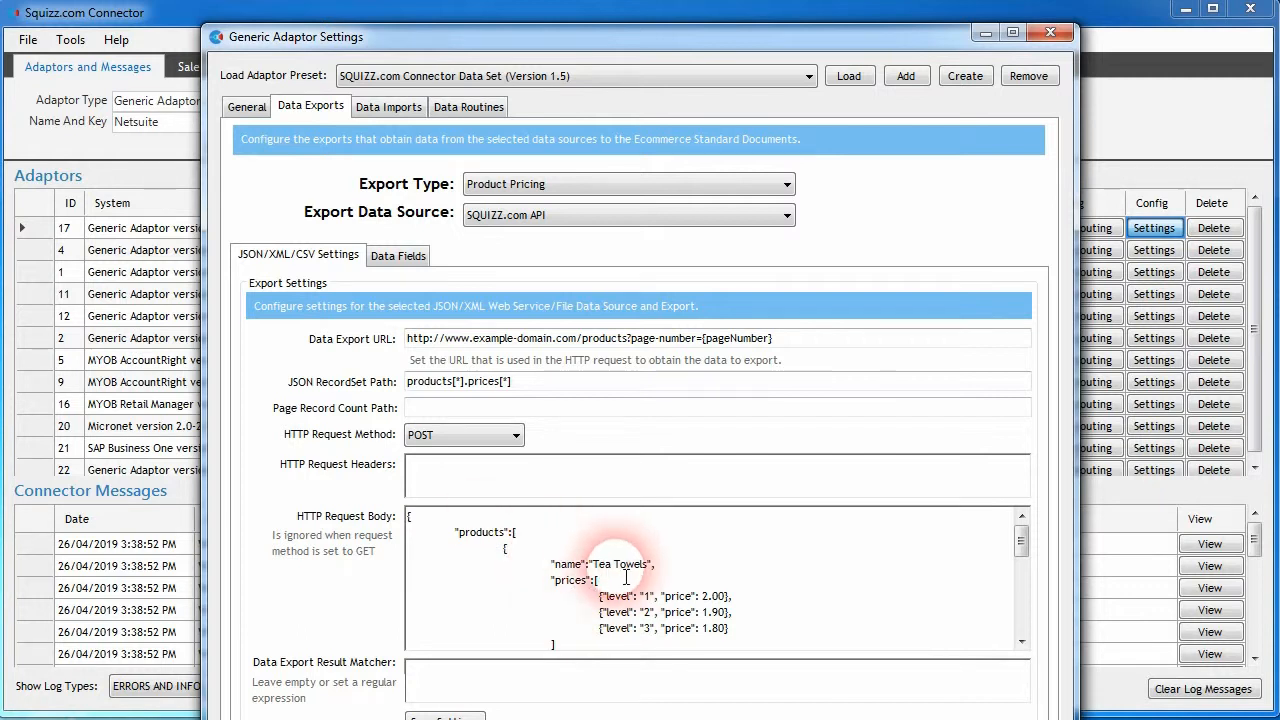
scroll(566, 594, down, 6)
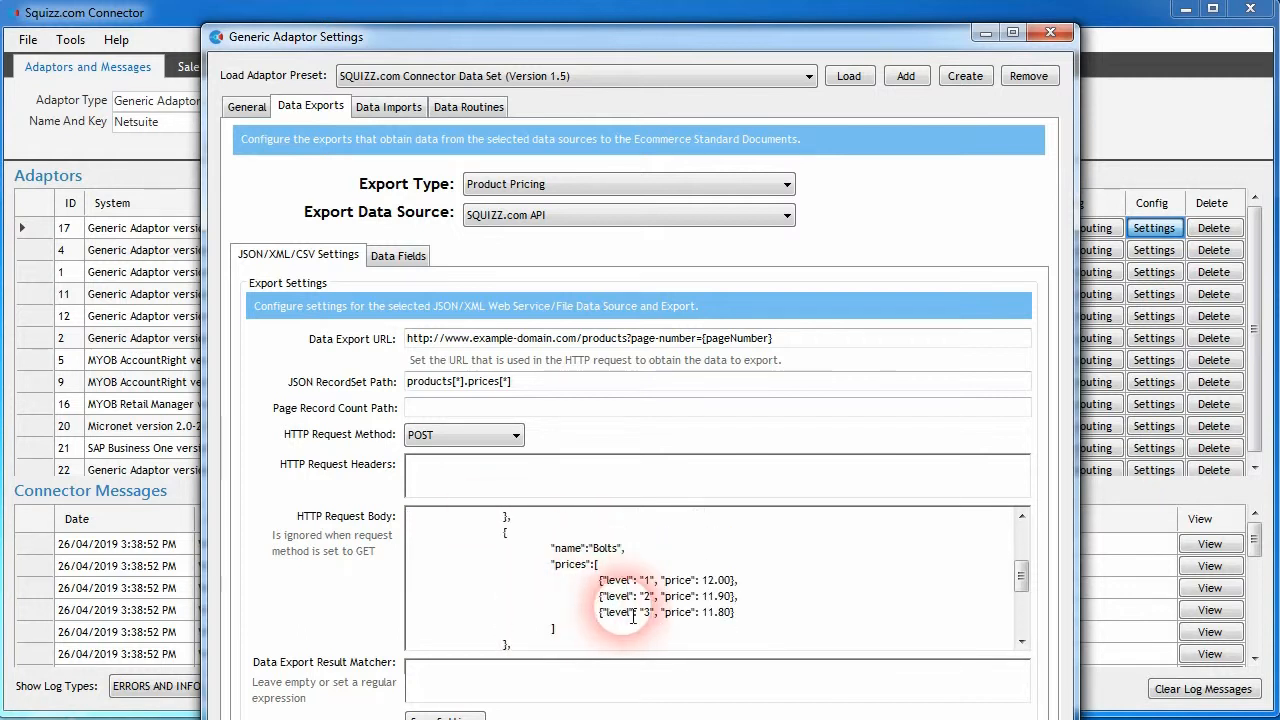
scroll(608, 563, down, 3)
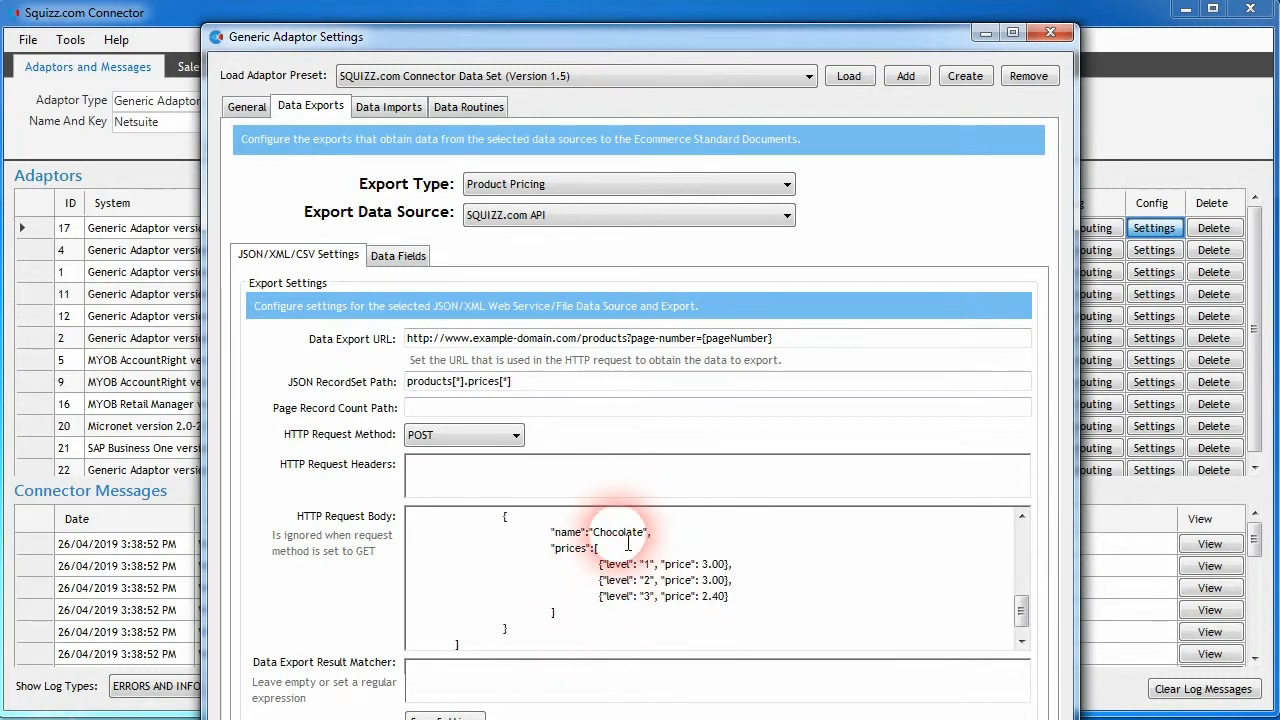
scroll(592, 586, up, 9)
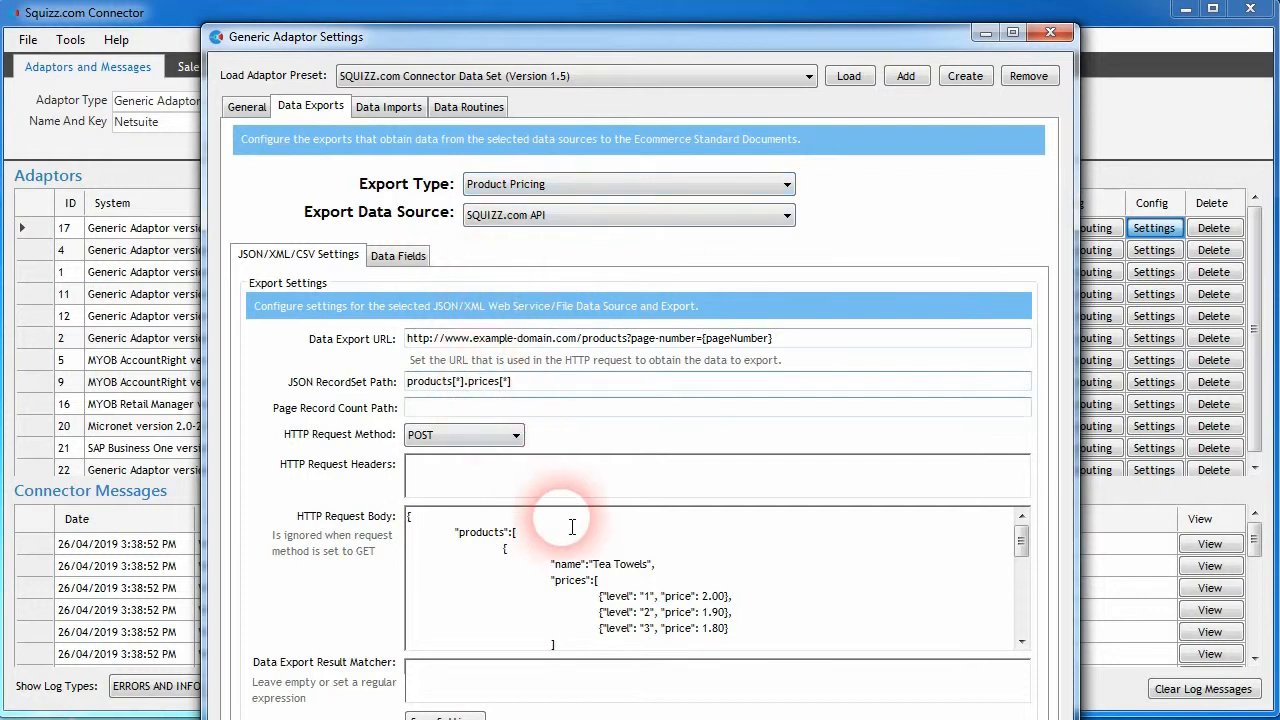
- Compare the products and prices parts of the JSON RecordSet Path with the matching arrays in the HTTP request body
double_click(422, 384)
click(519, 536)
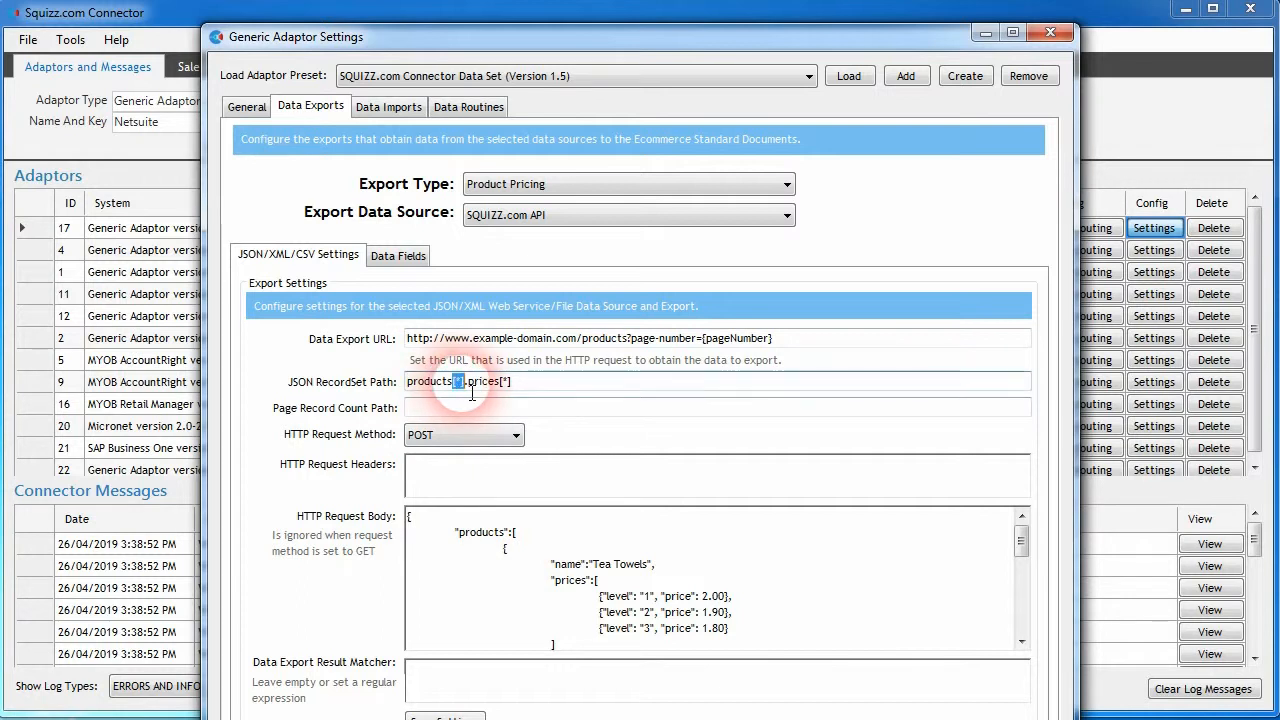
click(508, 557)
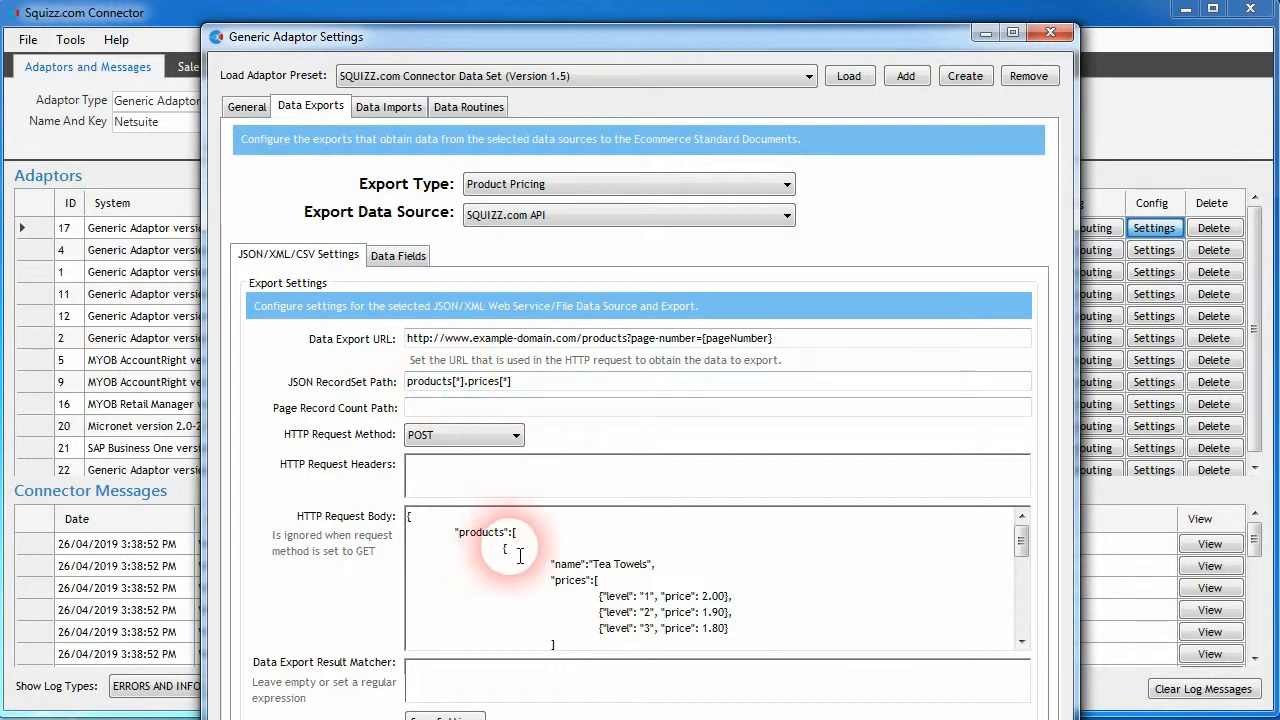
double_click(485, 389)
click(493, 391)
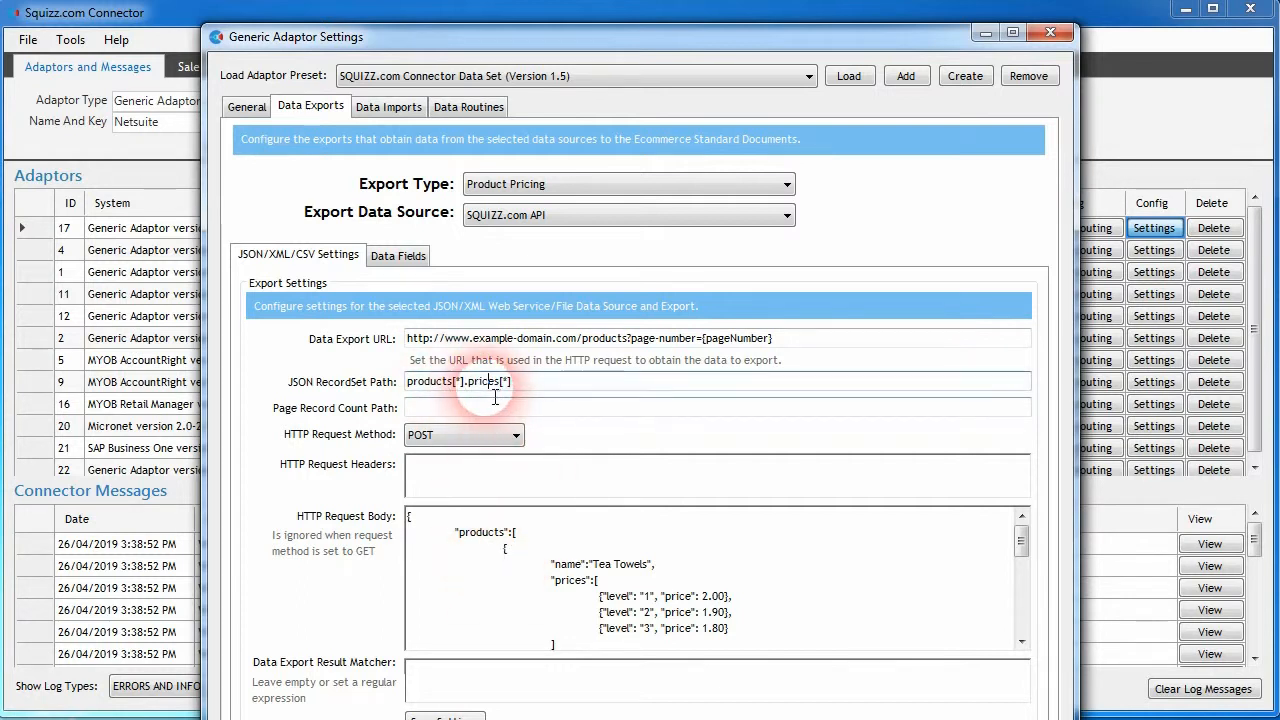
double_click(570, 580)
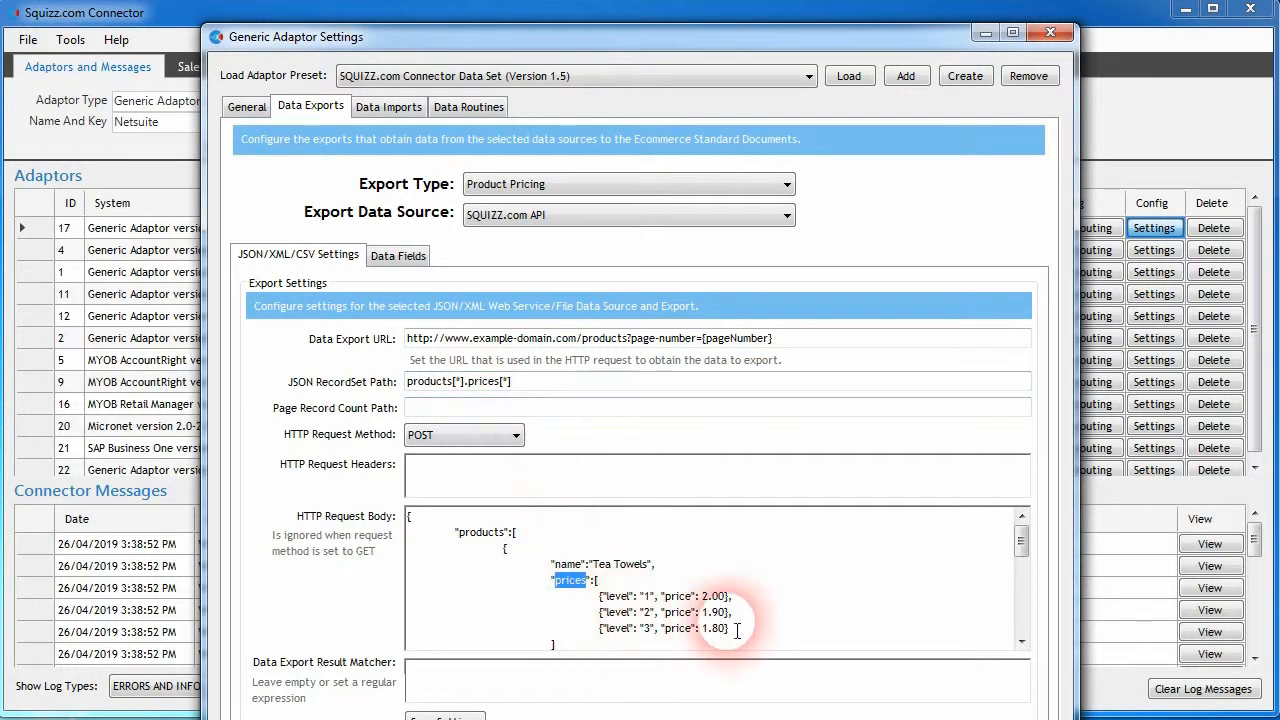
click(694, 608)
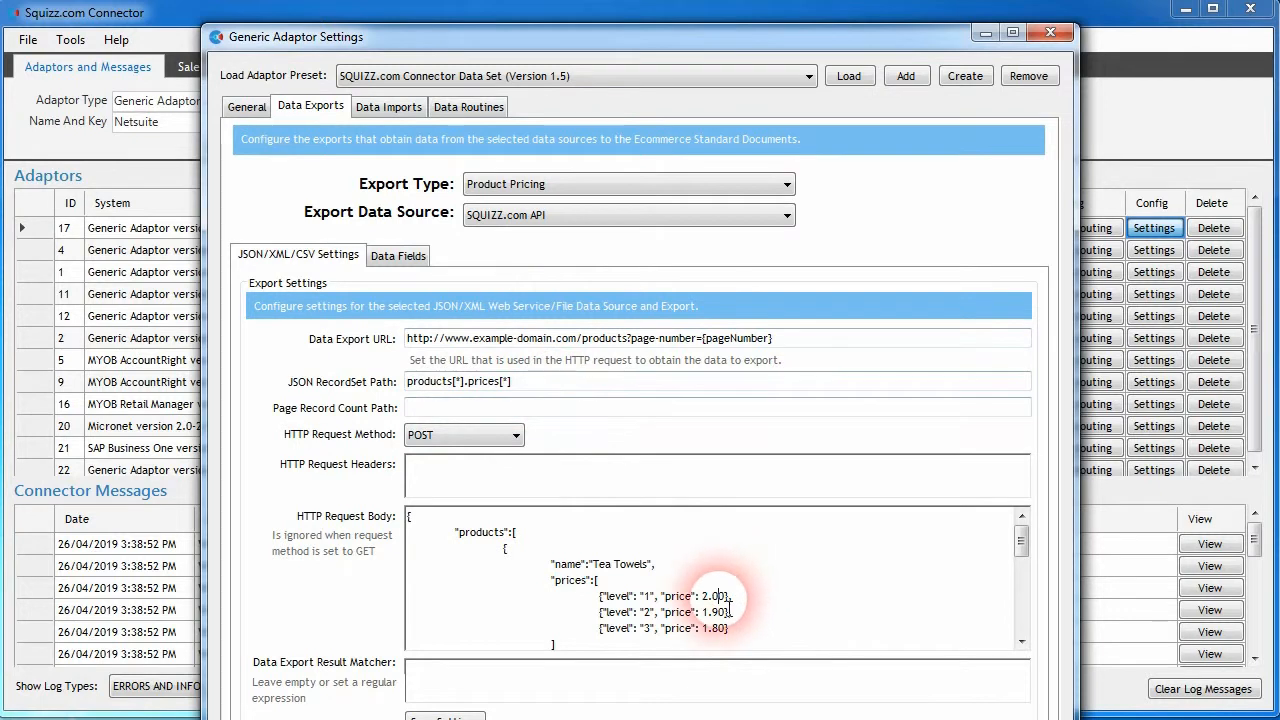
scroll(697, 610, down, 3)
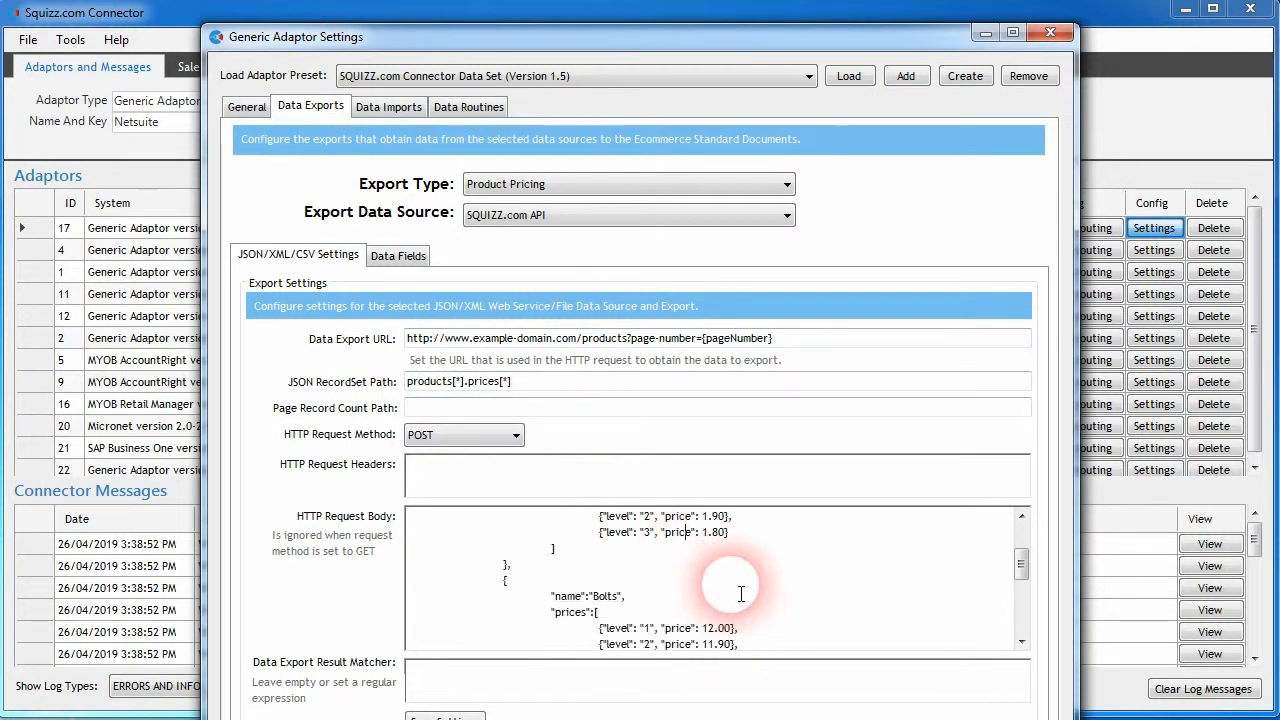
scroll(690, 595, down, 3)
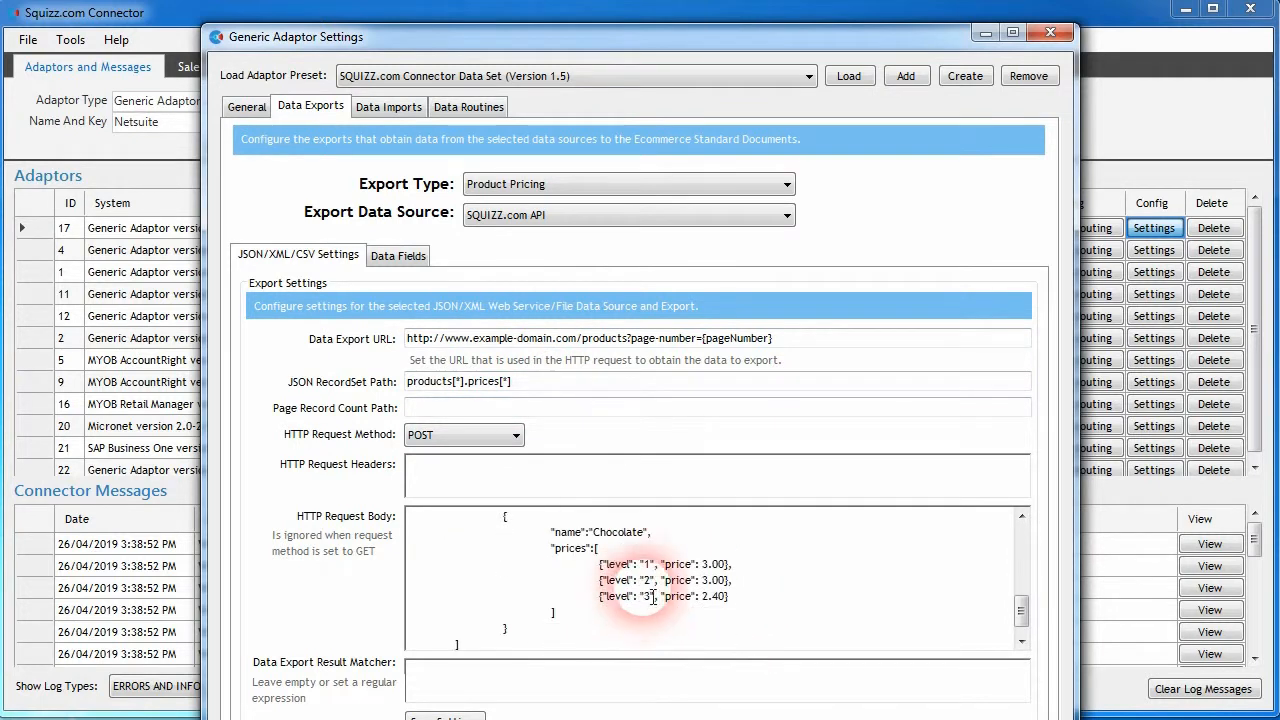
scroll(600, 600, up, 10)
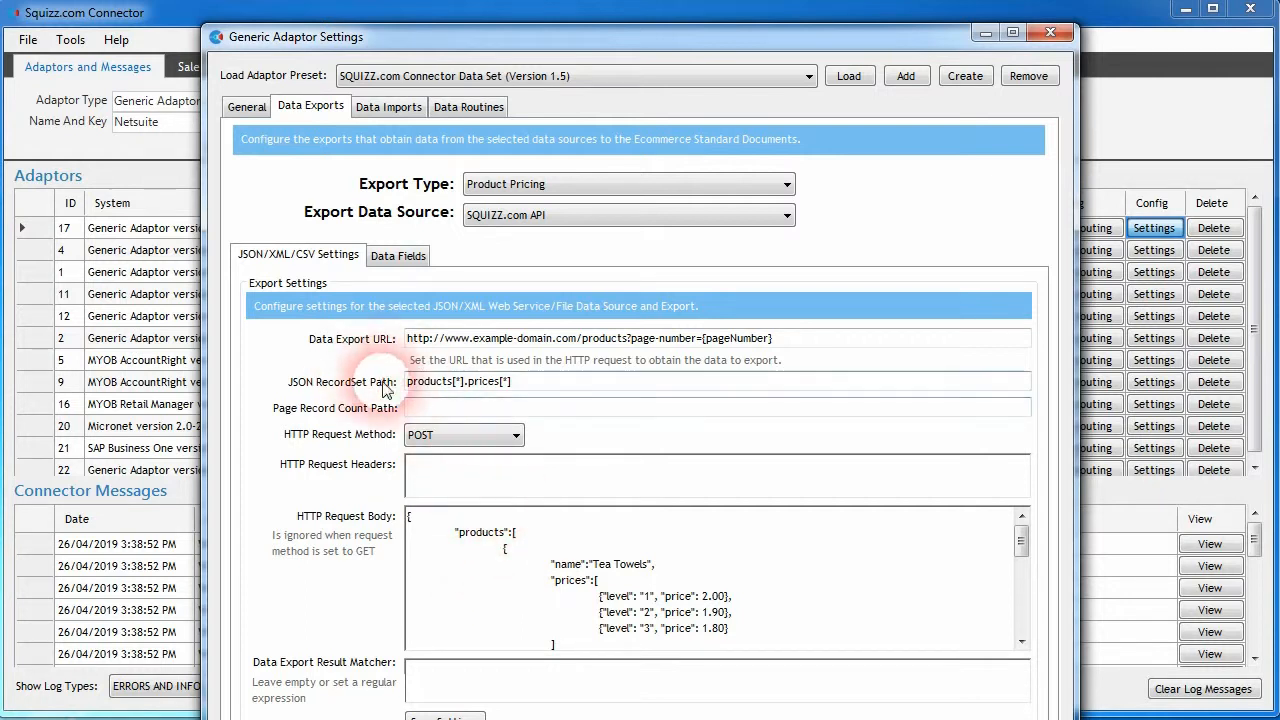
- Check the SQUIZZ.com API data source's HTTP request records per page setting again and cancel without changes
click(242, 106)
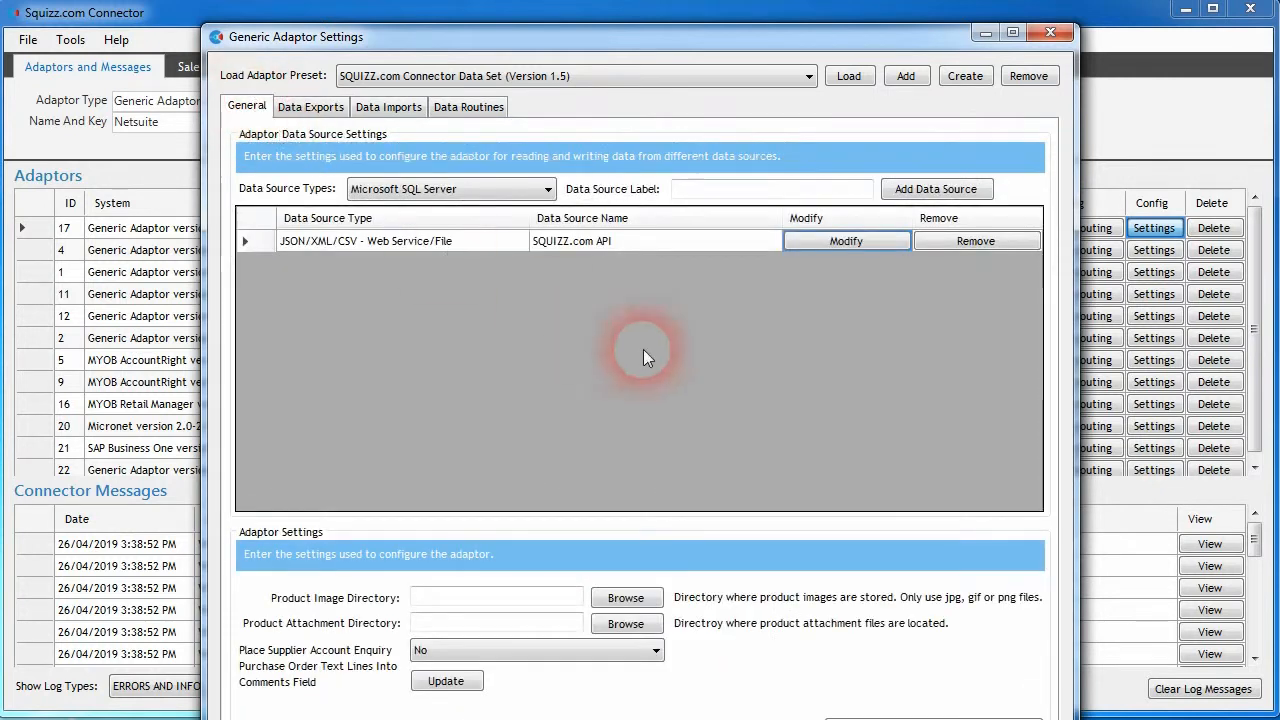
click(846, 242)
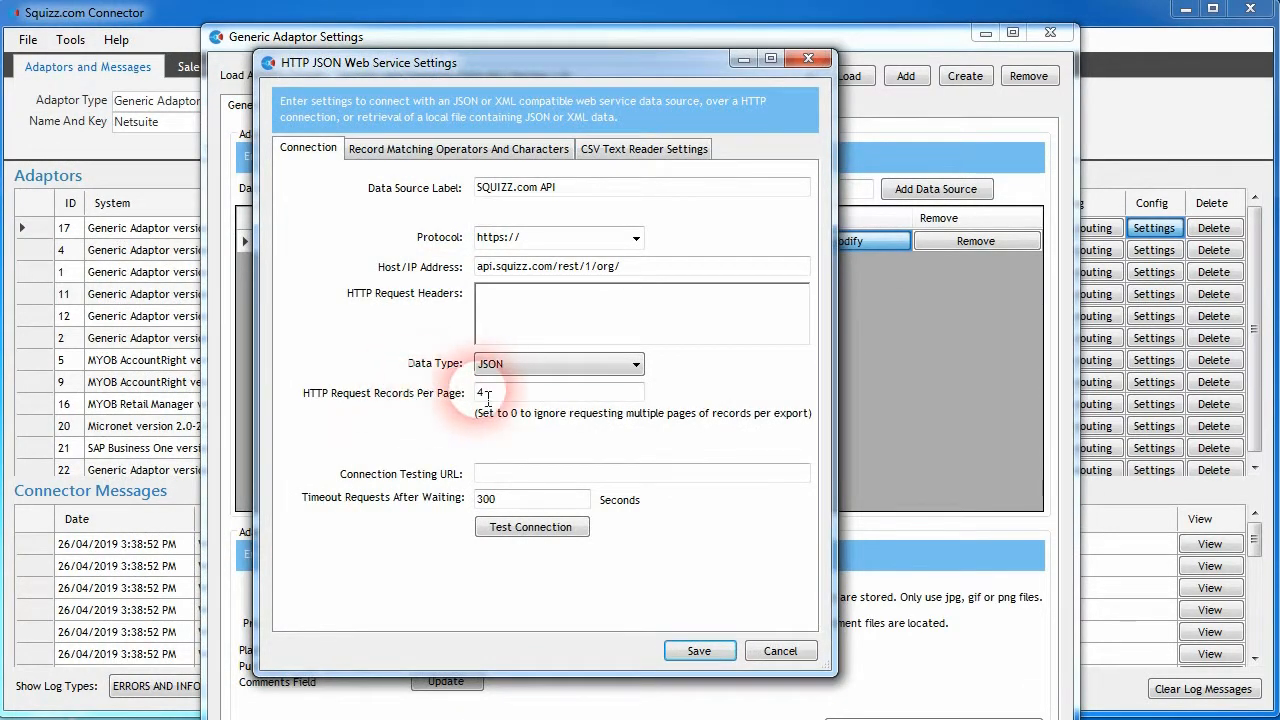
click(771, 651)
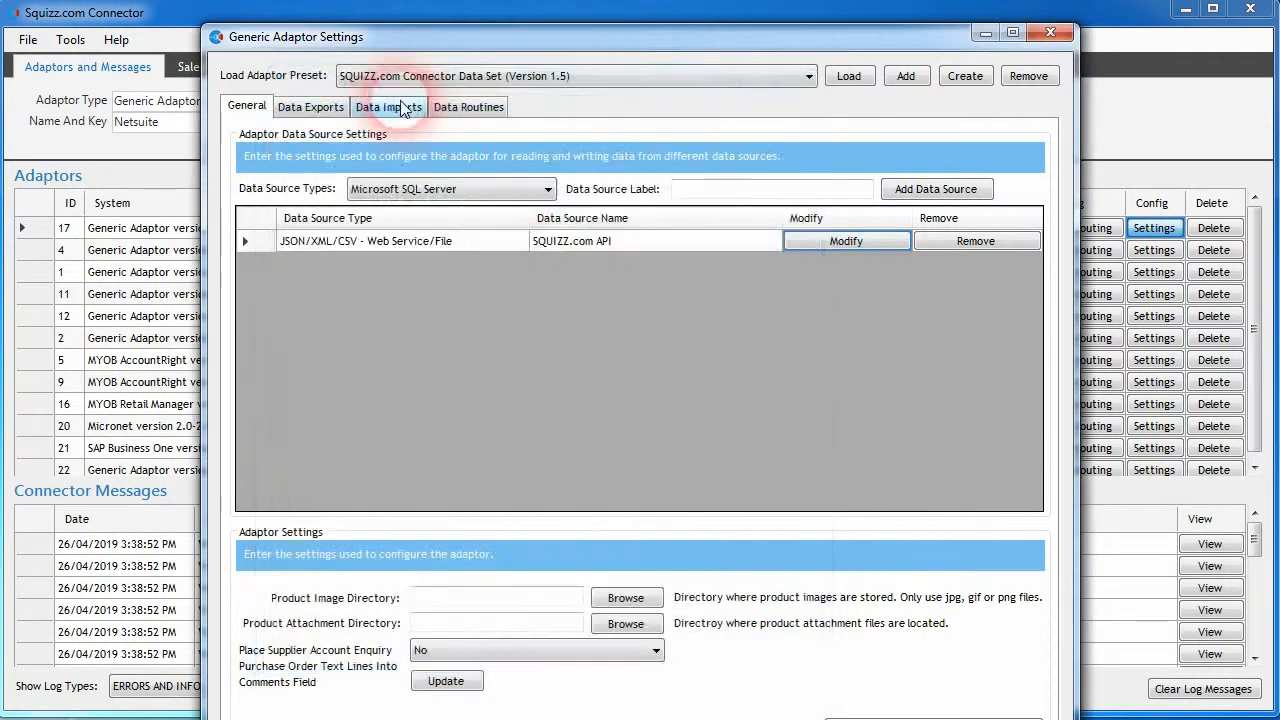
- Replace the [pageNumber] placeholder in the Product Pricing export's Data Export URL with 2
click(308, 106)
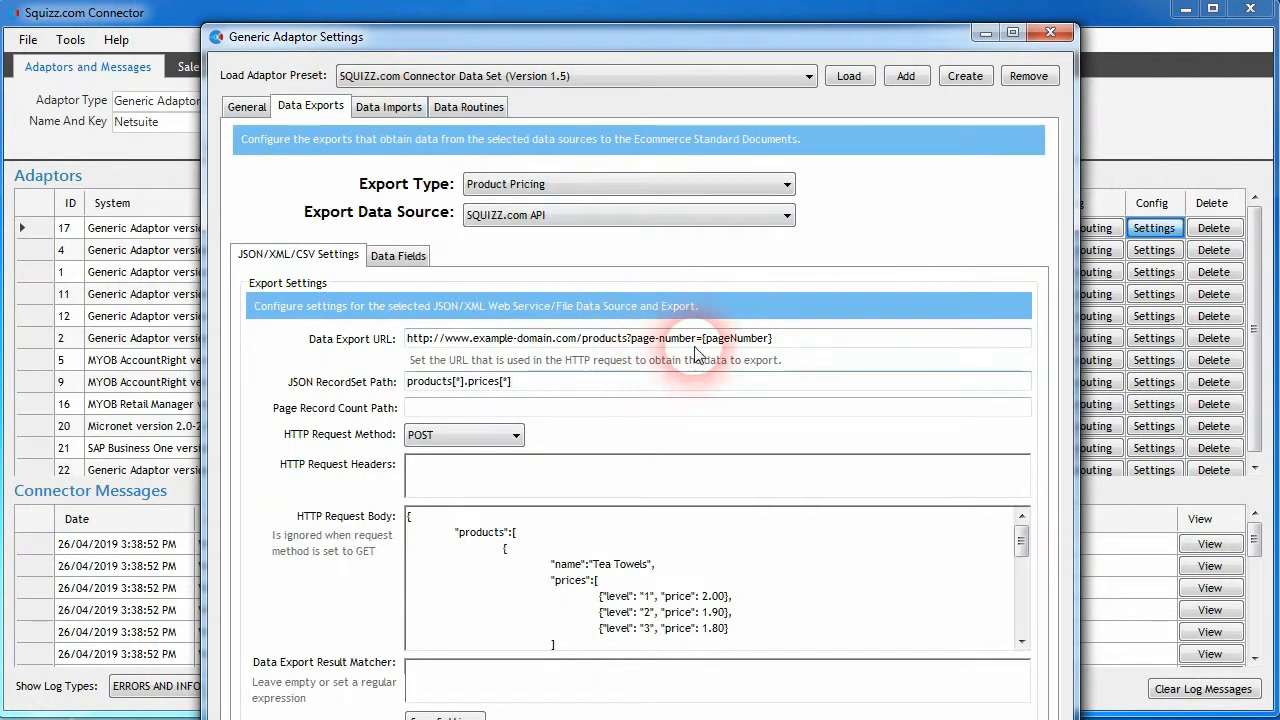
drag(711, 347, 812, 357)
text(2)
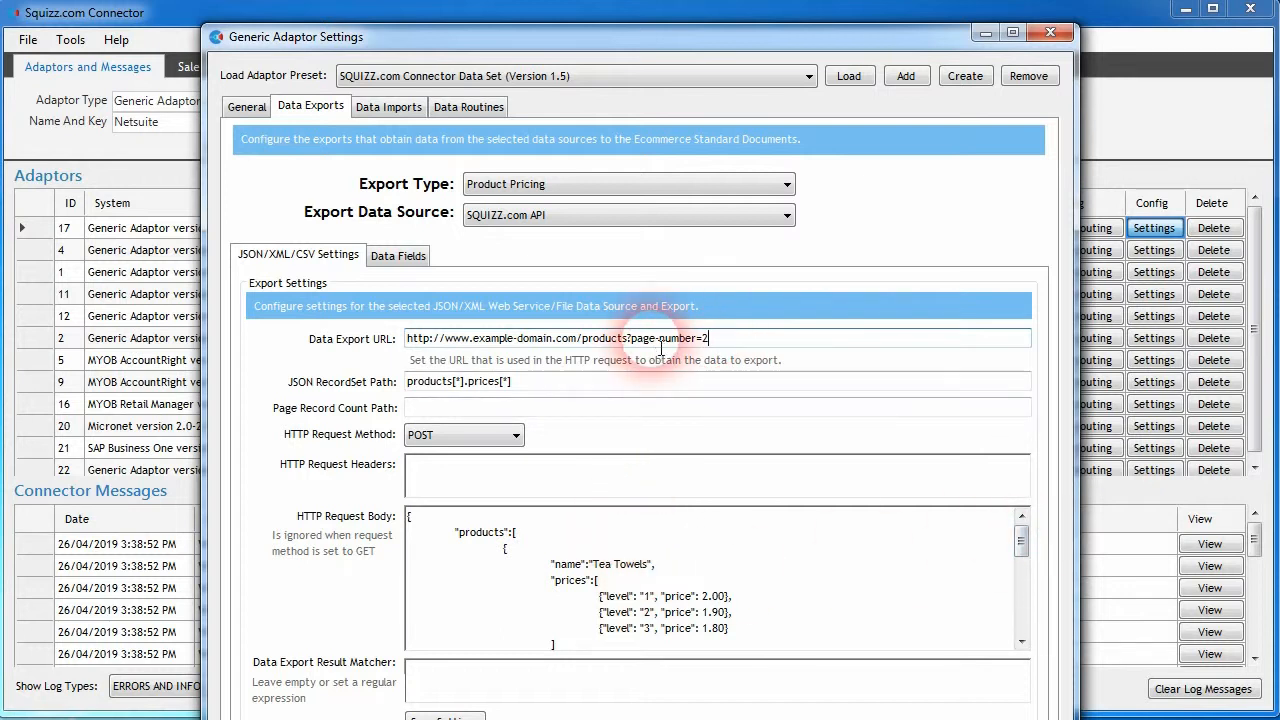
click(513, 534)
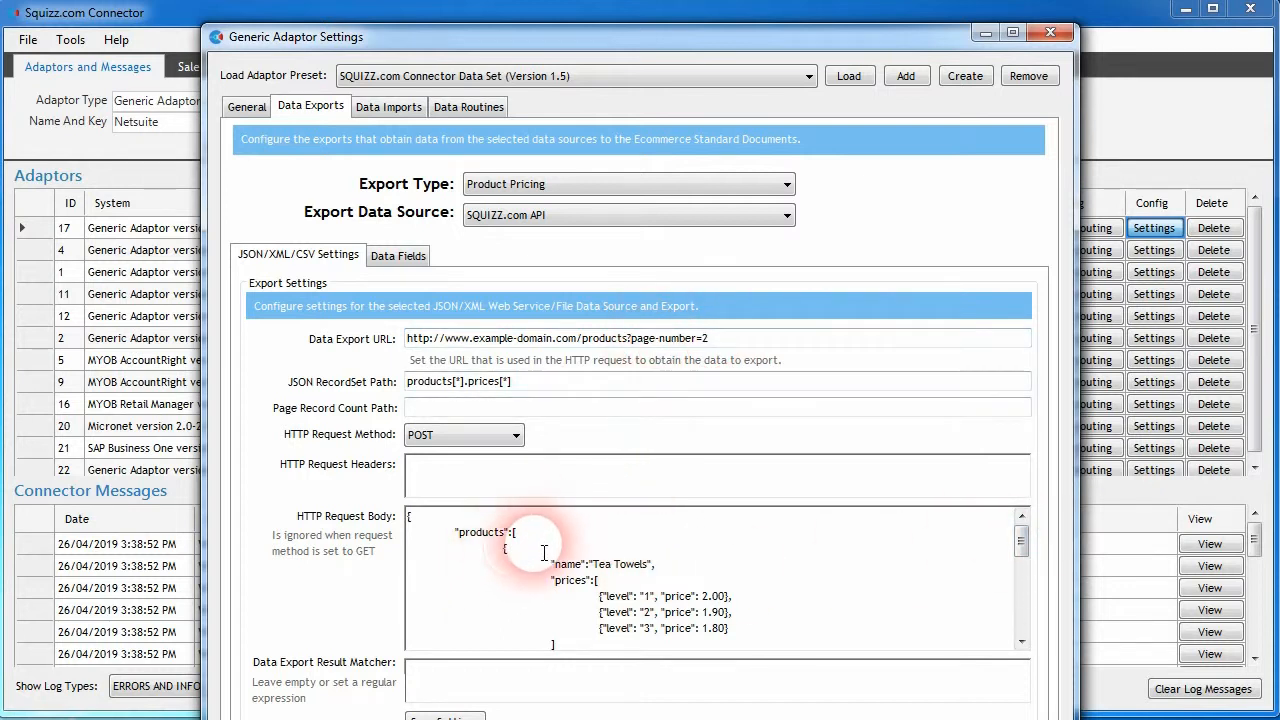
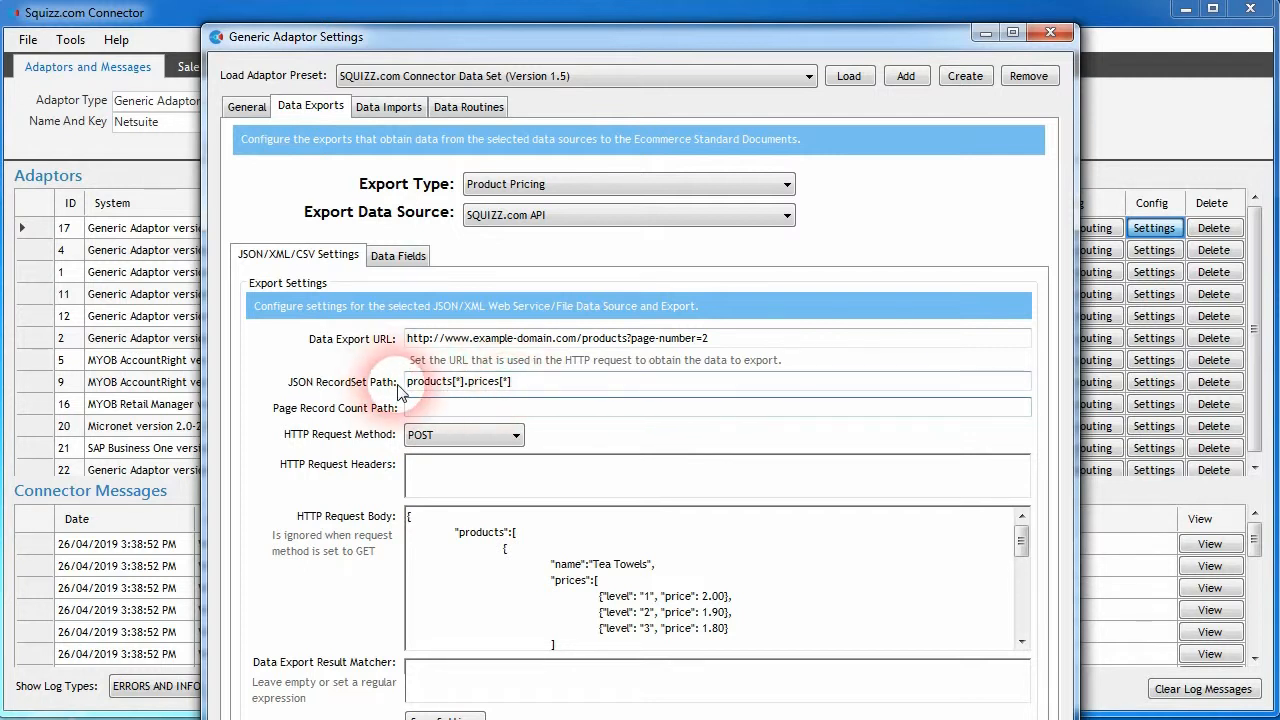
- Set the Product Pricing export's Page Record Count Path to products and compare it with the products array in the HTTP request body
text(products)
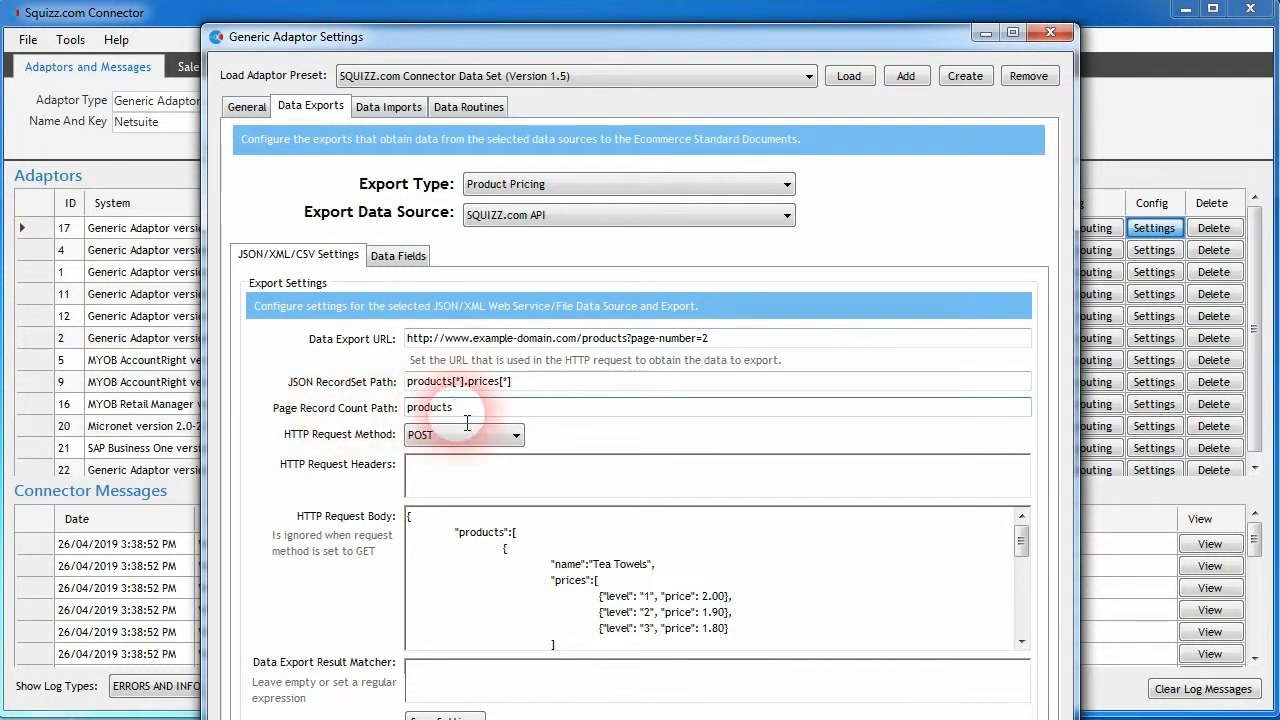
key(Tab)
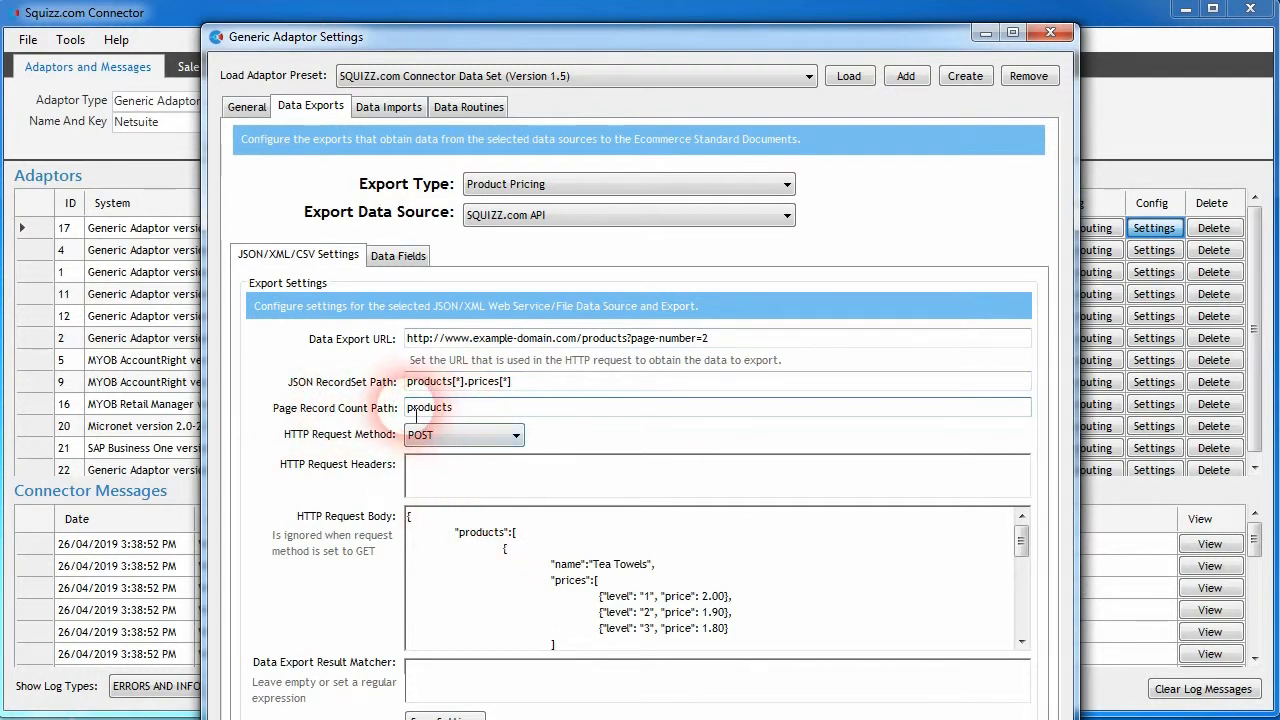
scroll(511, 558, down, 3)
scroll(511, 558, down, 3)
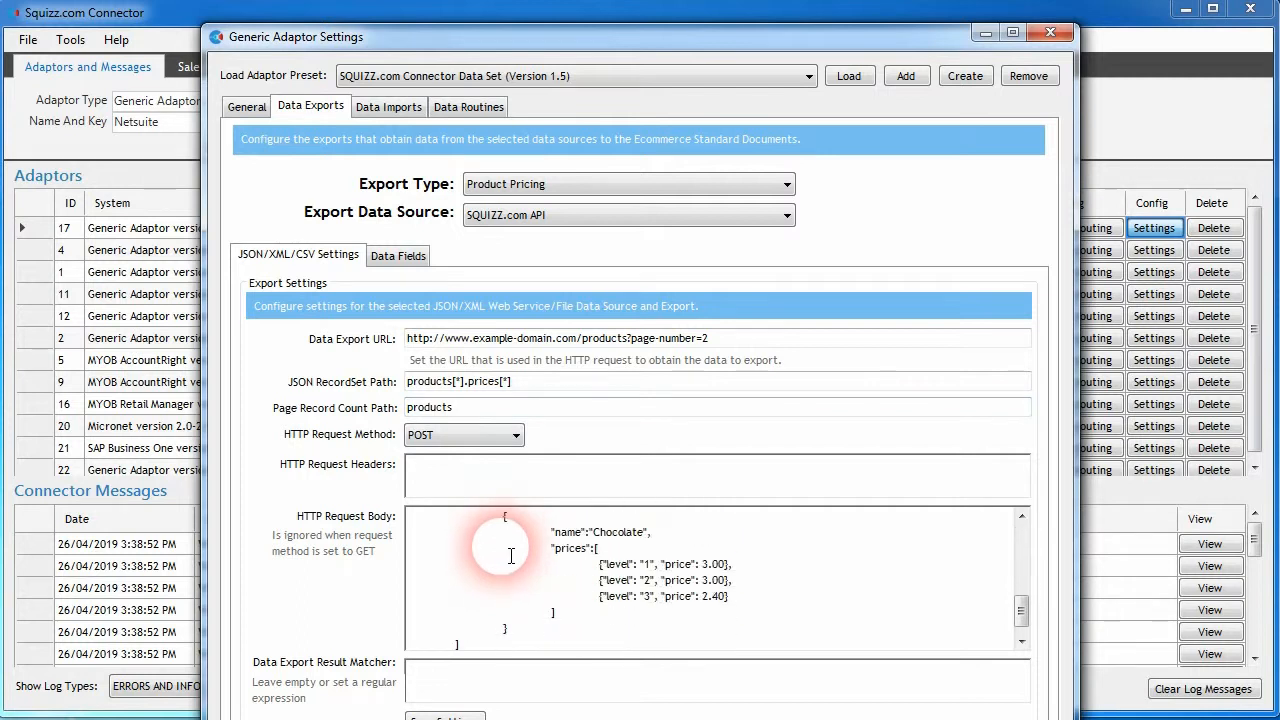
scroll(505, 588, up, 2)
text([)
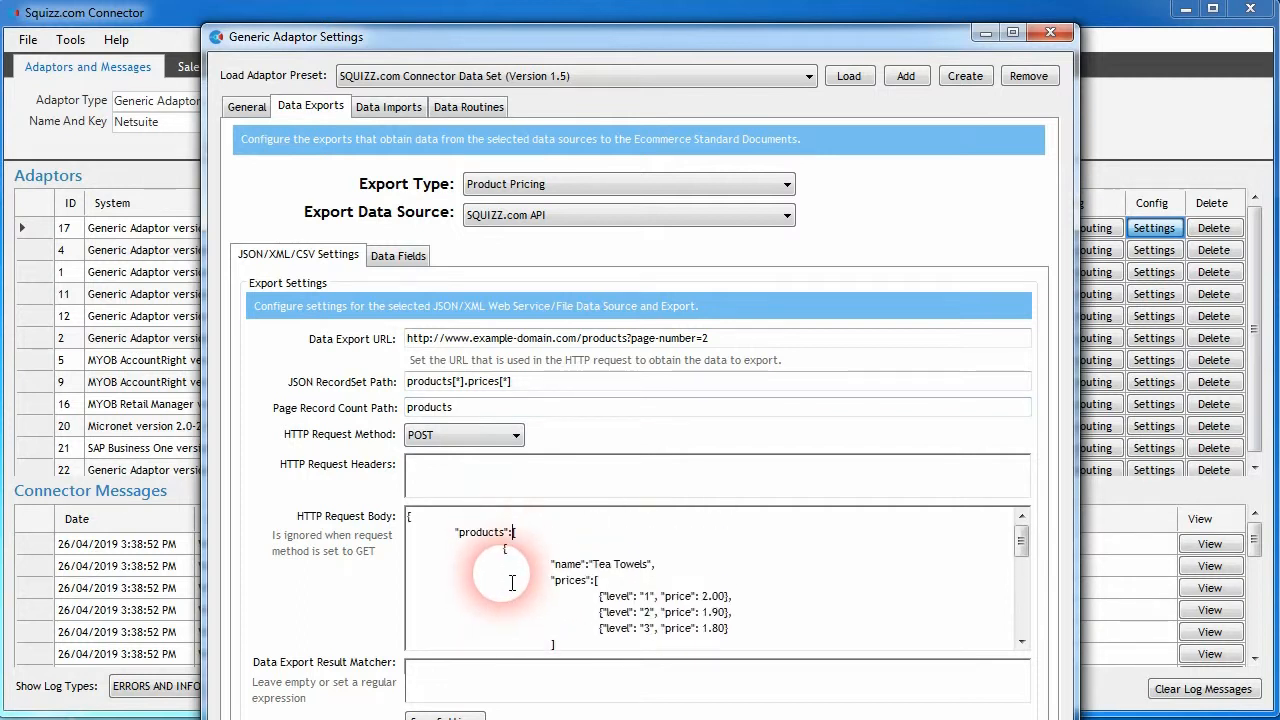
click(478, 404)
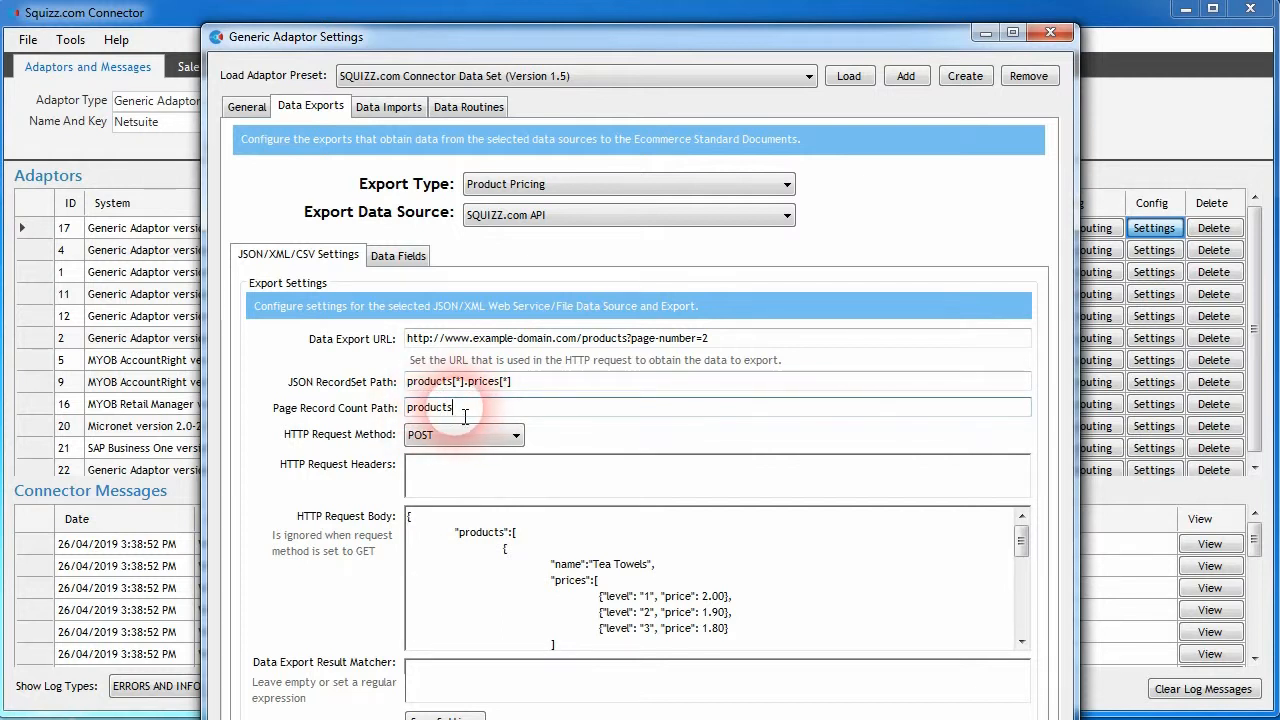
- Restore the {pageNumber} placeholder as the page-number value in the Product Pricing export's Data Export URL
click(246, 106)
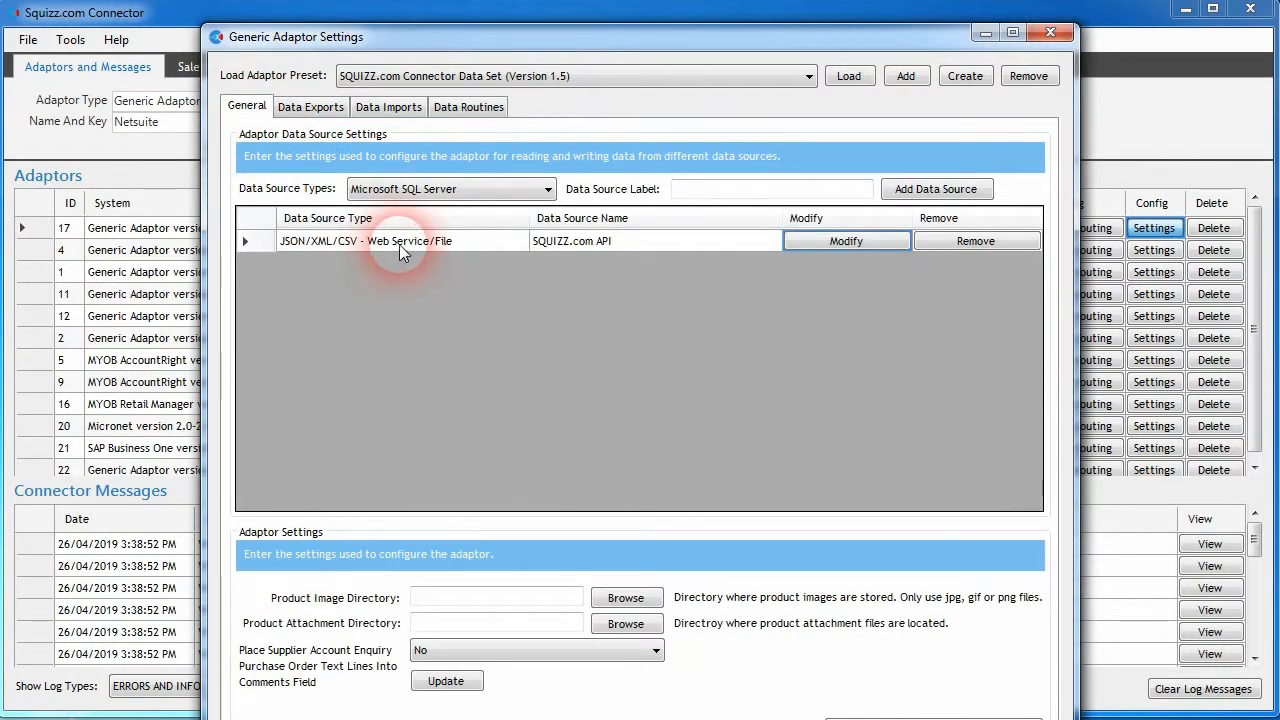
click(309, 106)
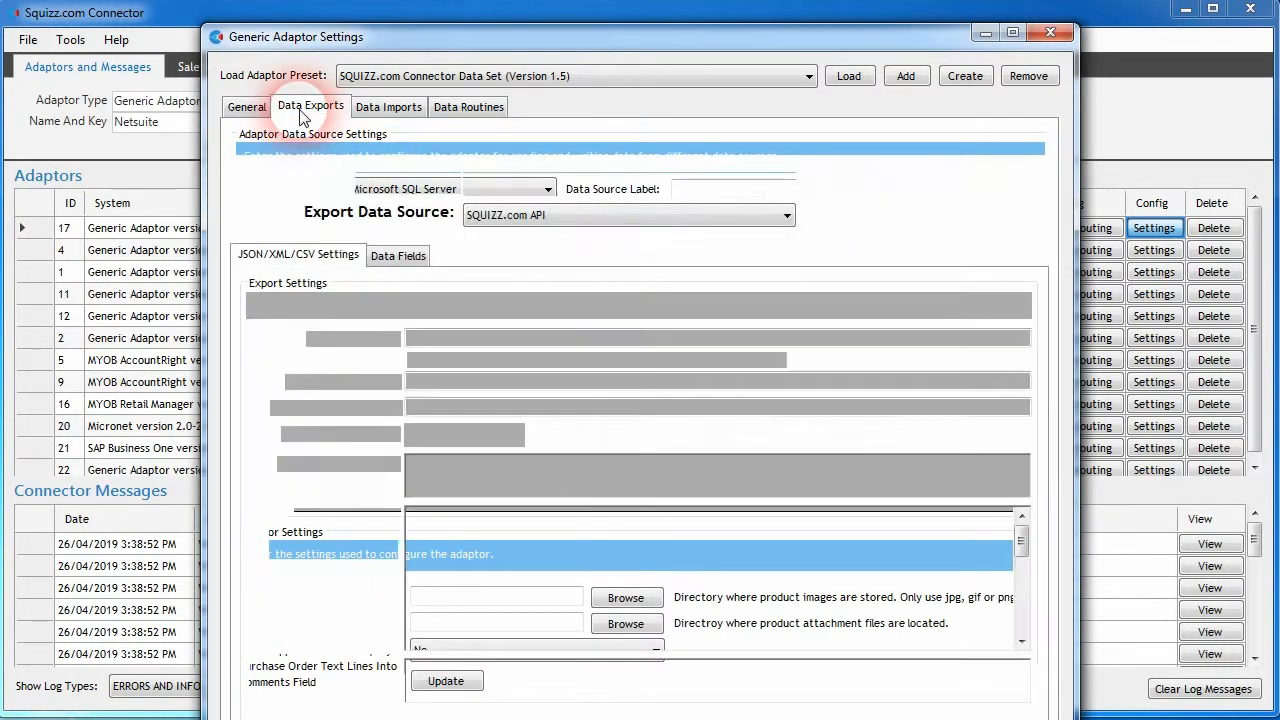
click(713, 341)
double_click(718, 343)
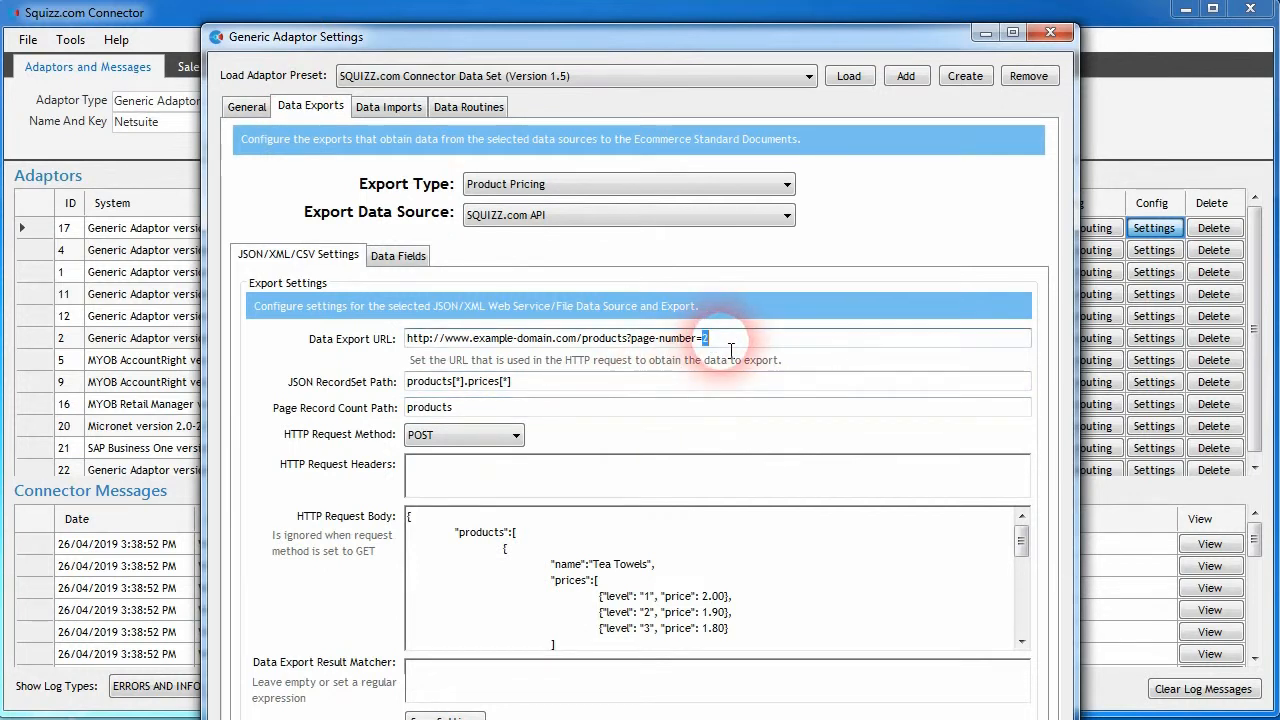
text([pageNumber])
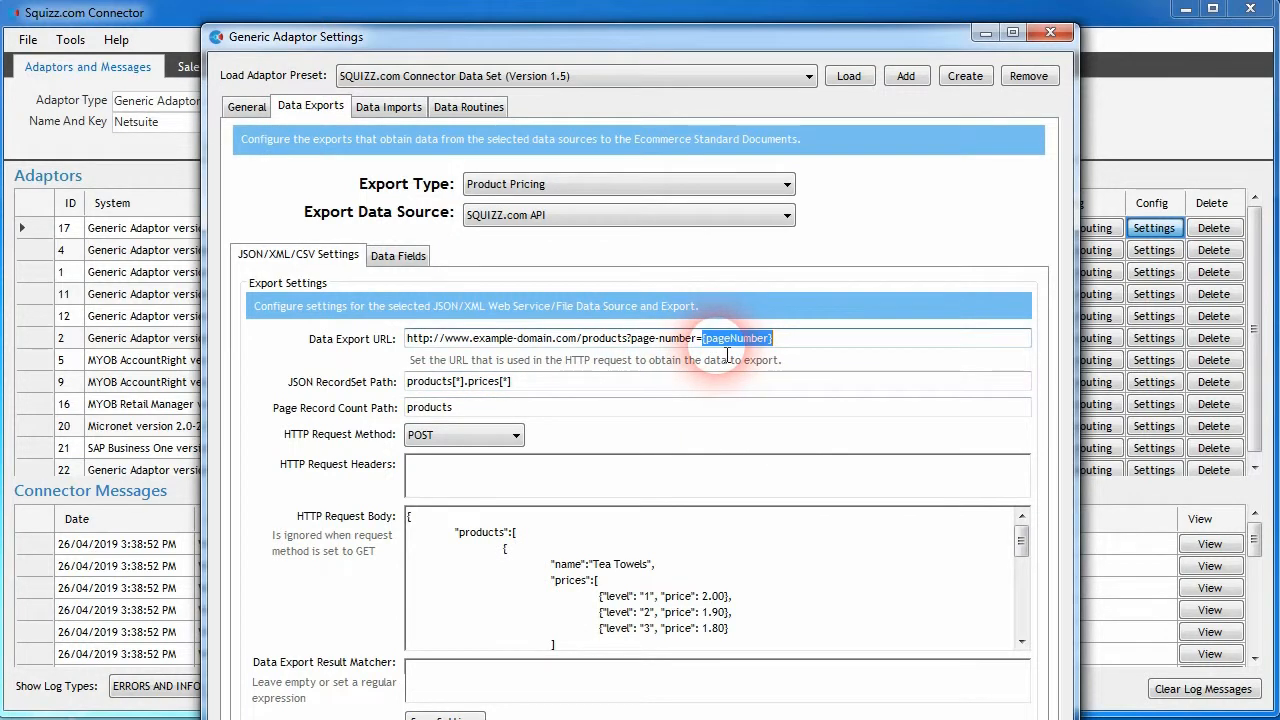
click(750, 396)
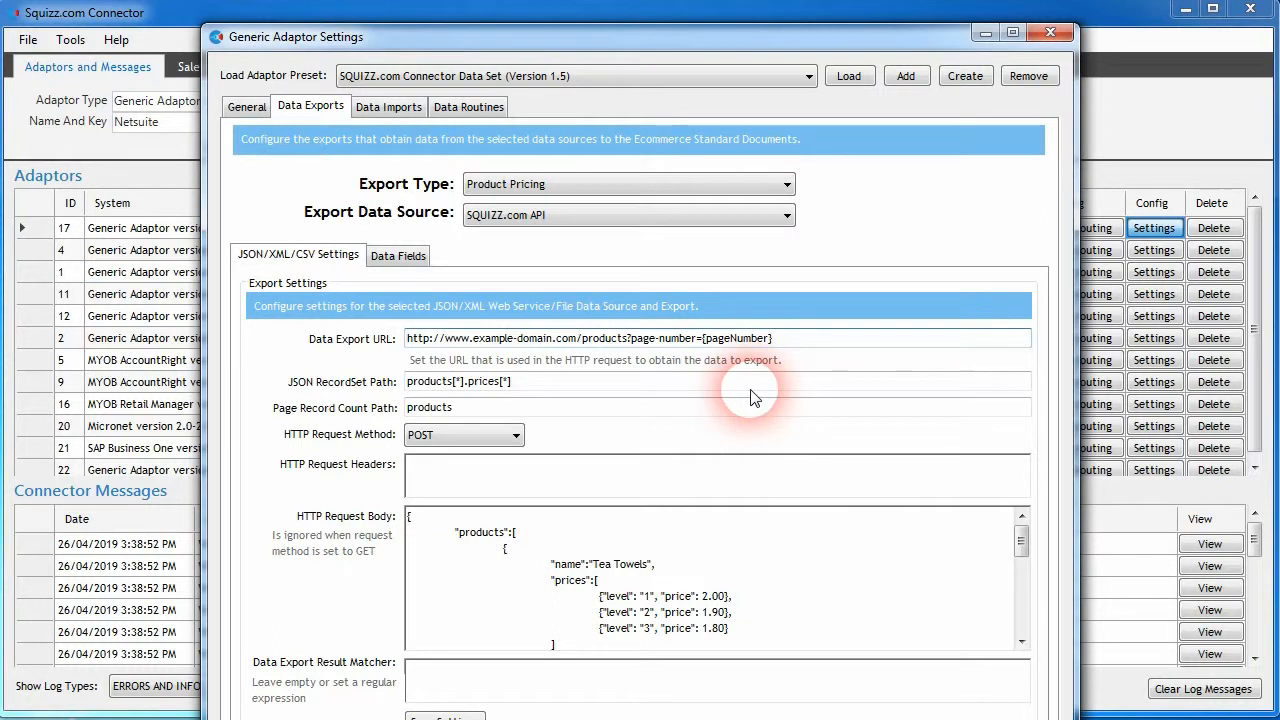
click(694, 407)
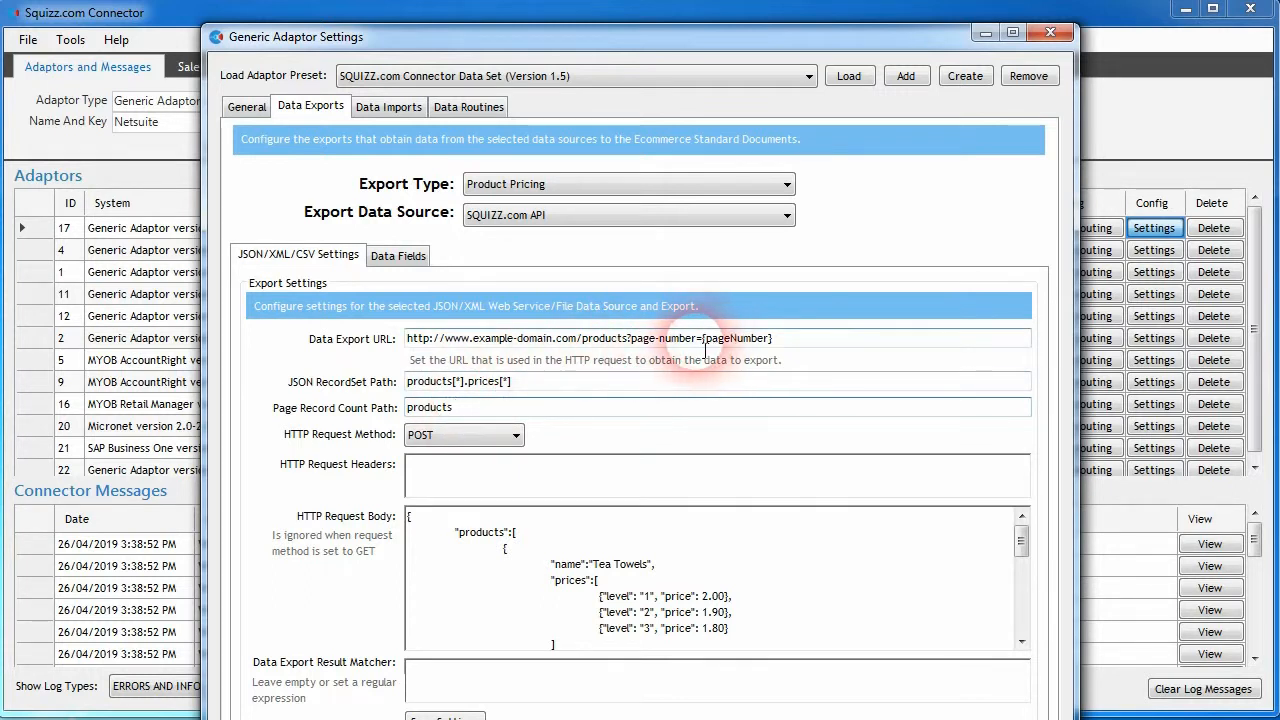
click(467, 381)
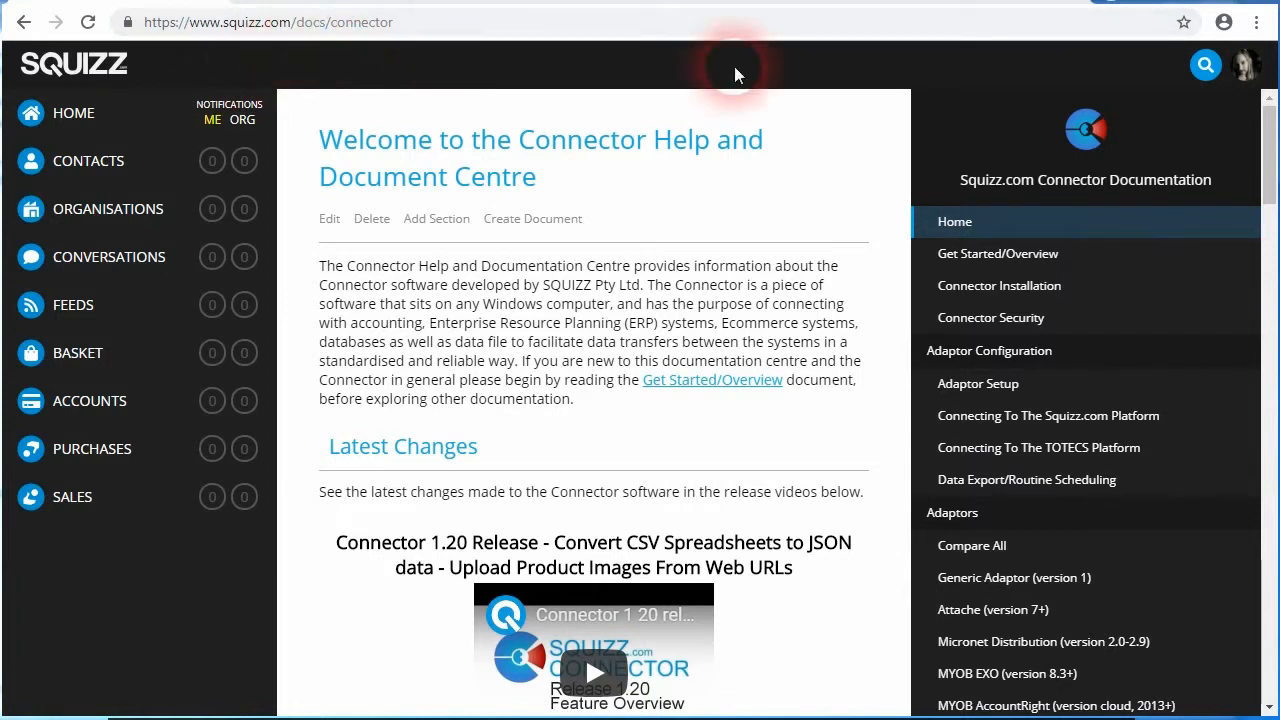
- Switch to the Connector documentation in the browser and find the Generic Adaptor (version 1) section on JSON/XML/CSV webservice/file data exports
scroll(1267, 143, down, 1)
click(1027, 510)
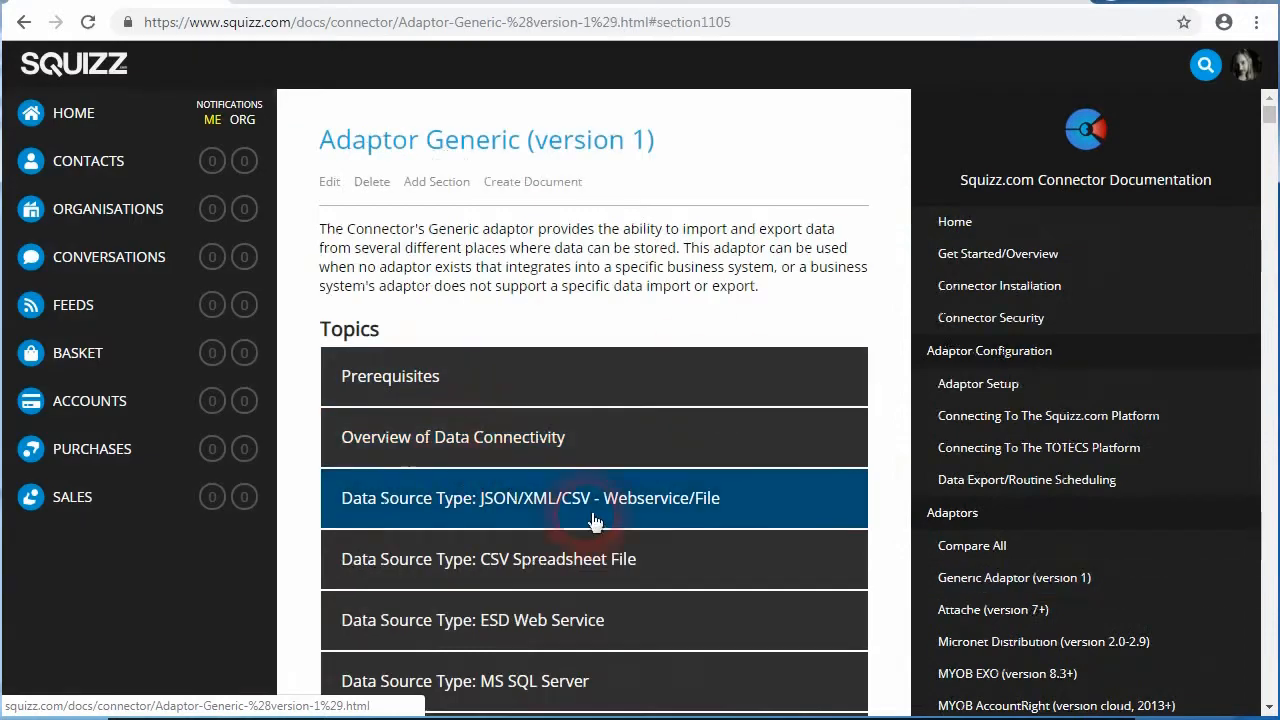
scroll(549, 488, down, 5)
click(571, 380)
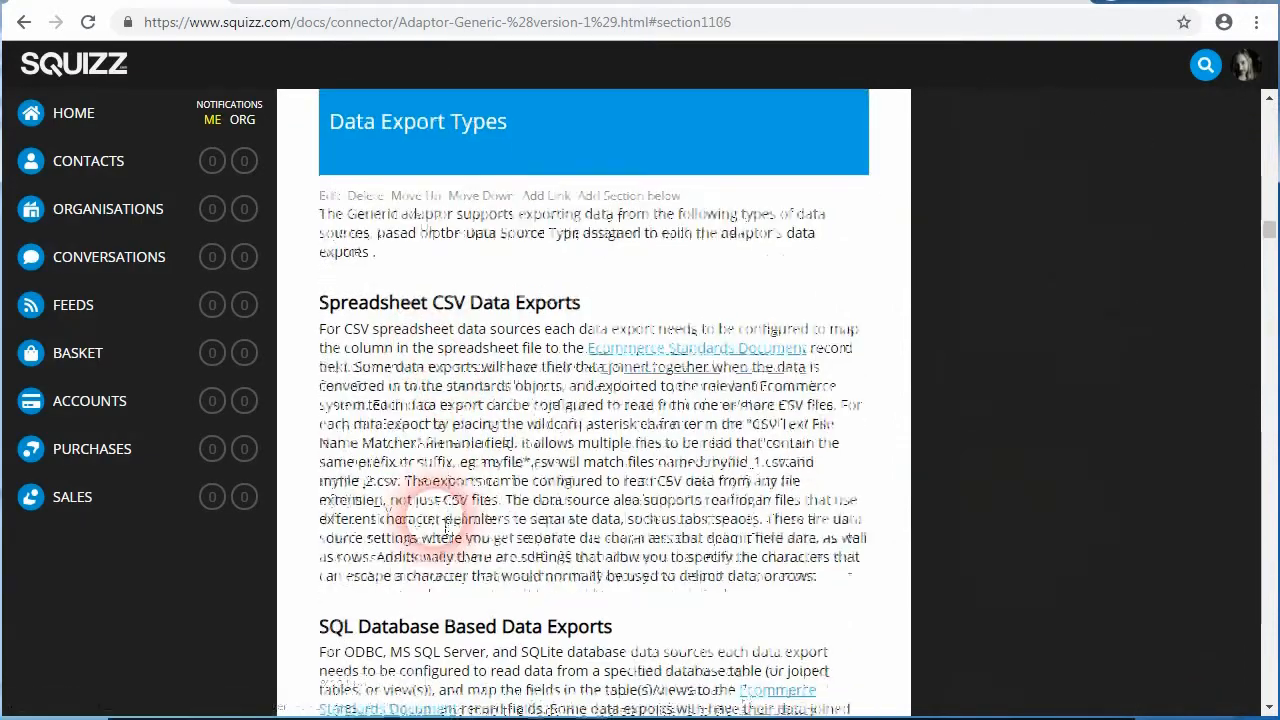
scroll(423, 500, down, 4)
scroll(437, 518, down, 4)
scroll(434, 520, up, 3)
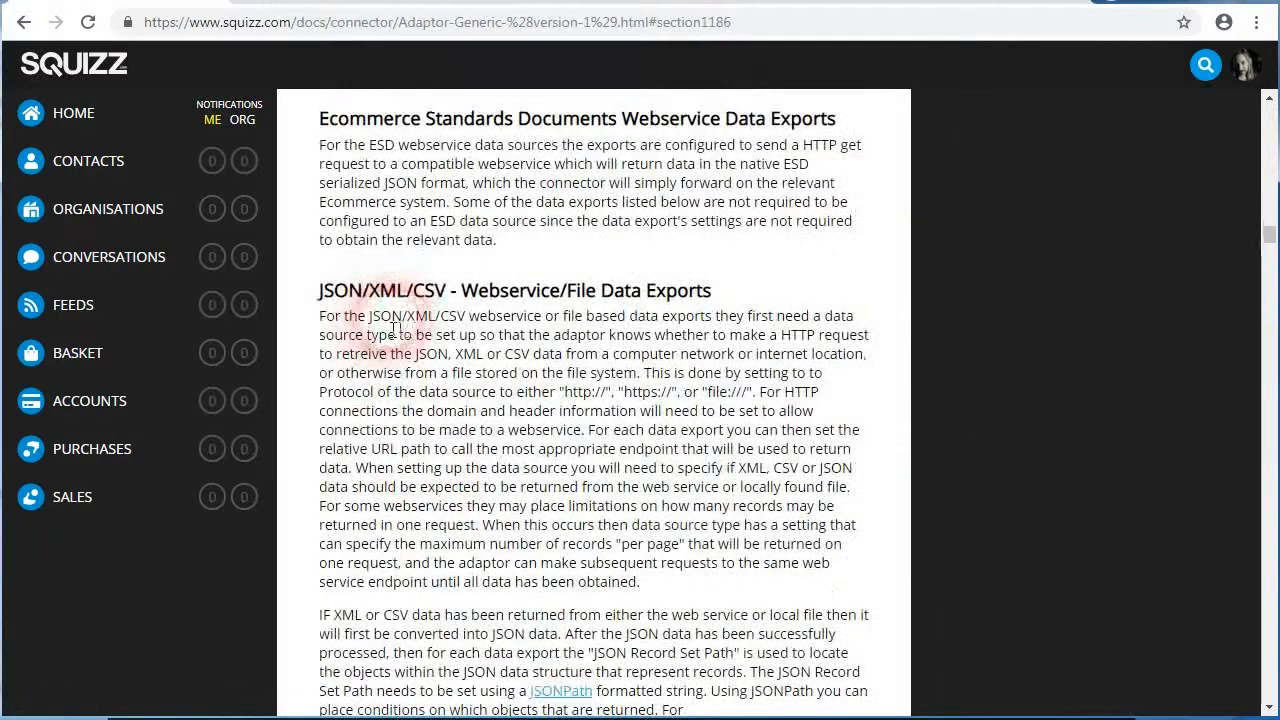
scroll(530, 390, down, 6)
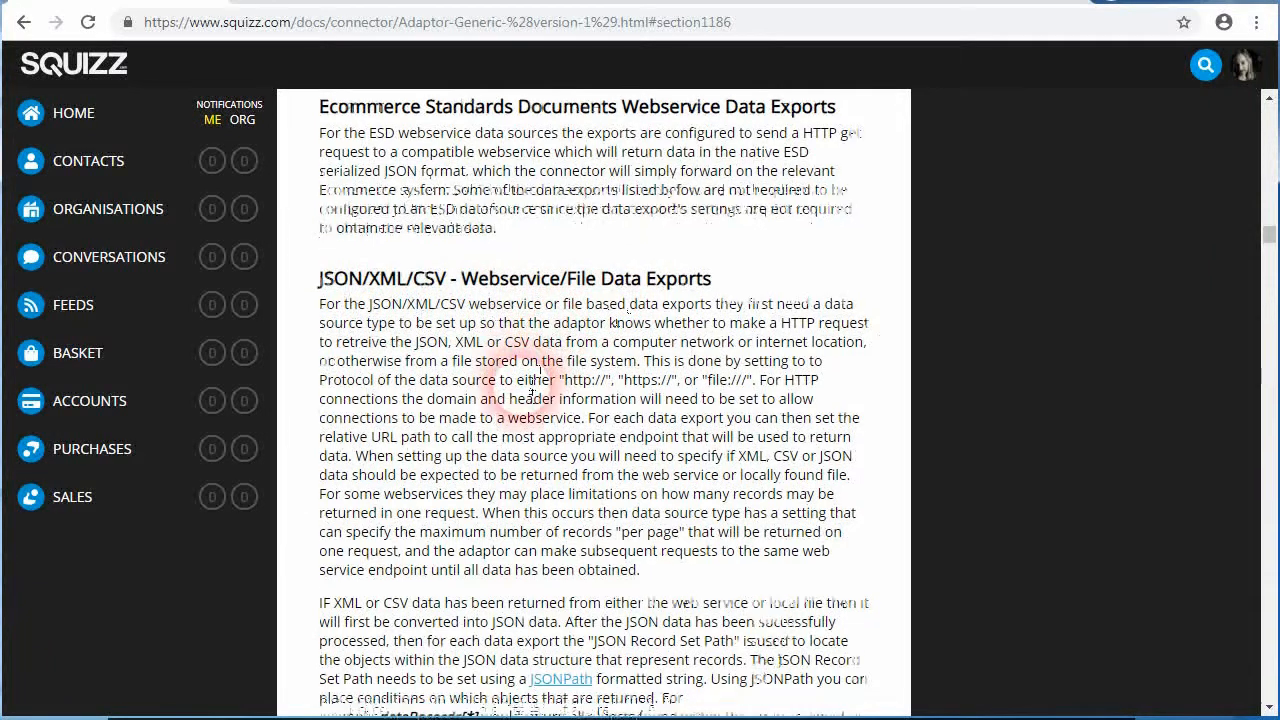
- Read the Data Export Pagination section, covering the paged product example, the Page Record Count Path explanation and the URL pagination examples
scroll(529, 394, down, 2)
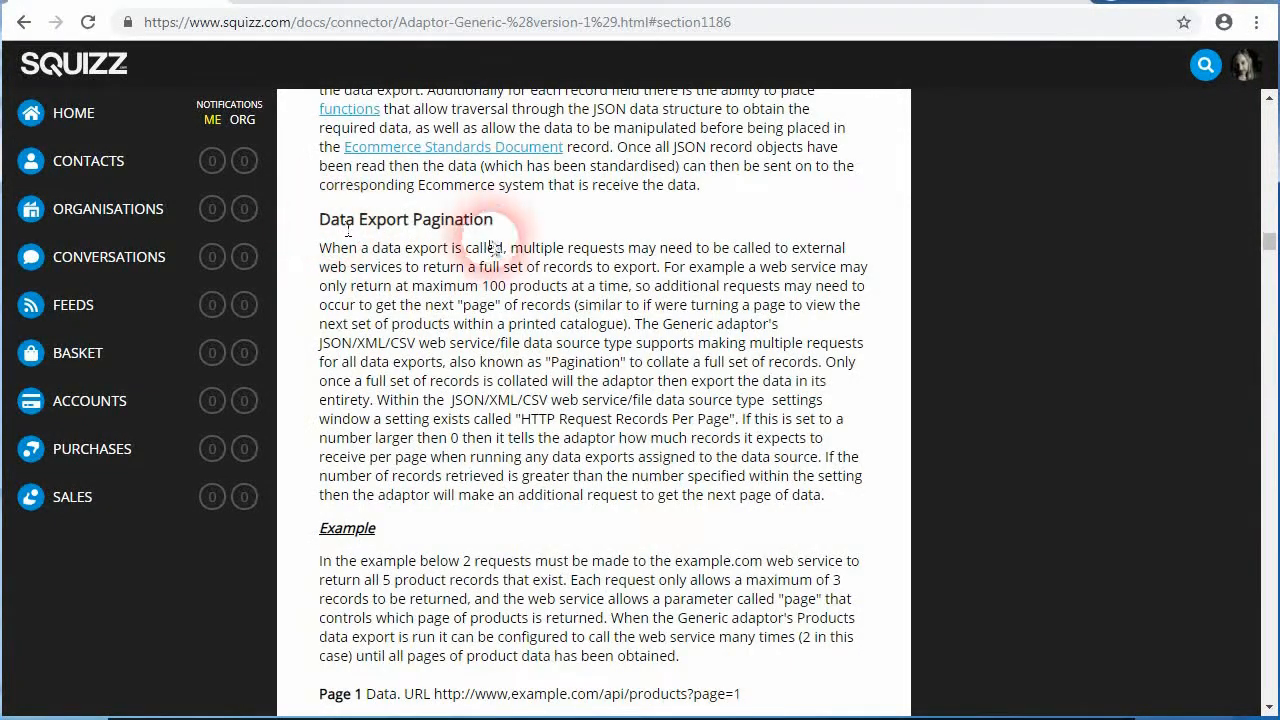
scroll(485, 360, down, 5)
scroll(467, 385, up, 1)
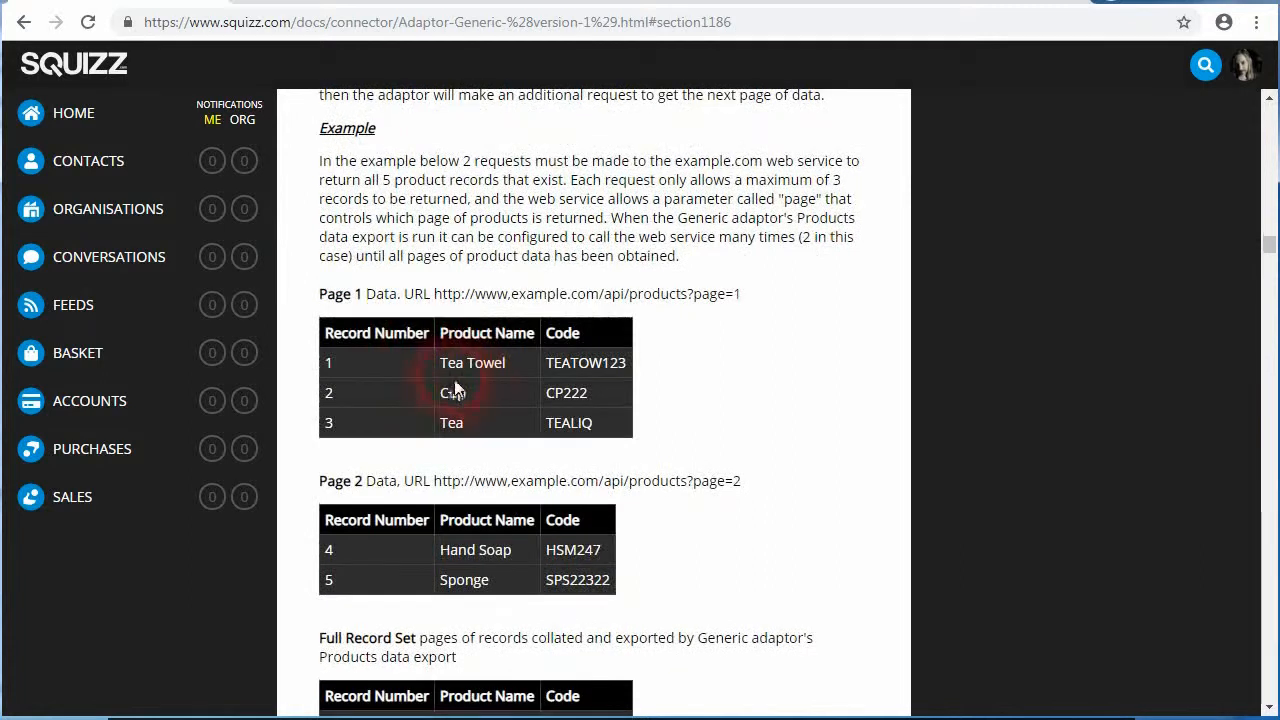
scroll(467, 385, down, 5)
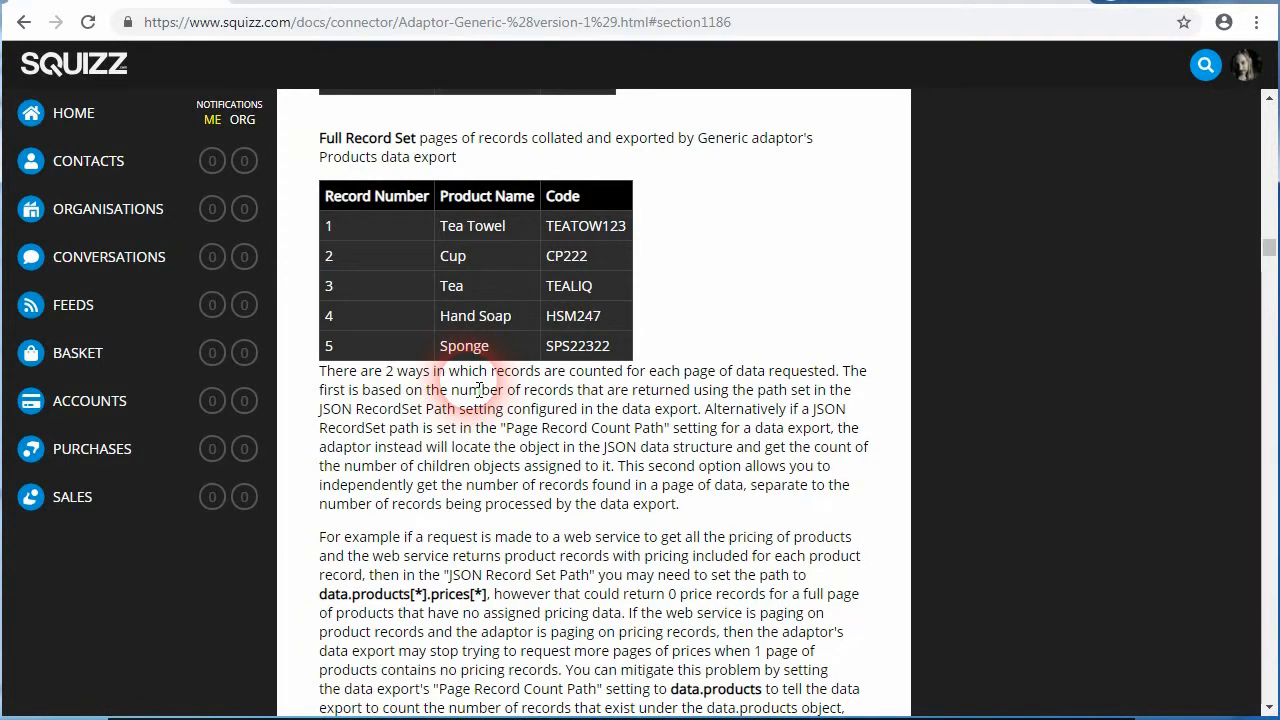
scroll(479, 388, down, 6)
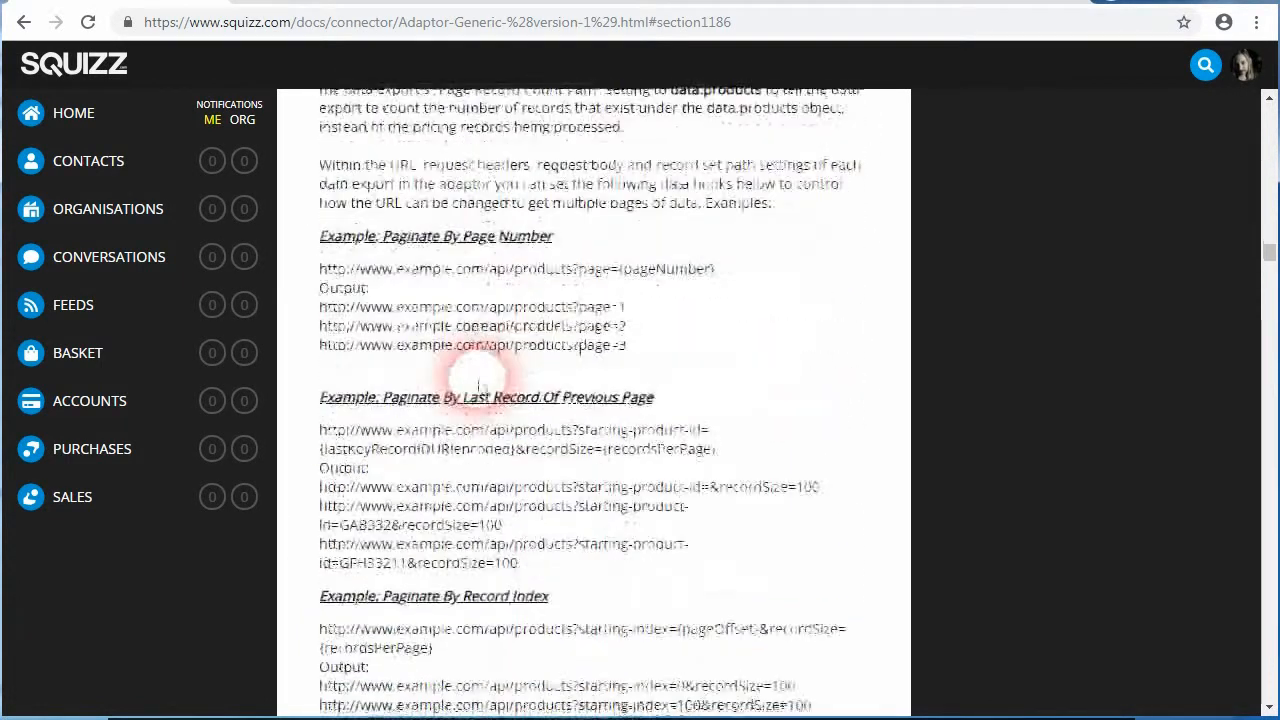
scroll(479, 388, down, 5)
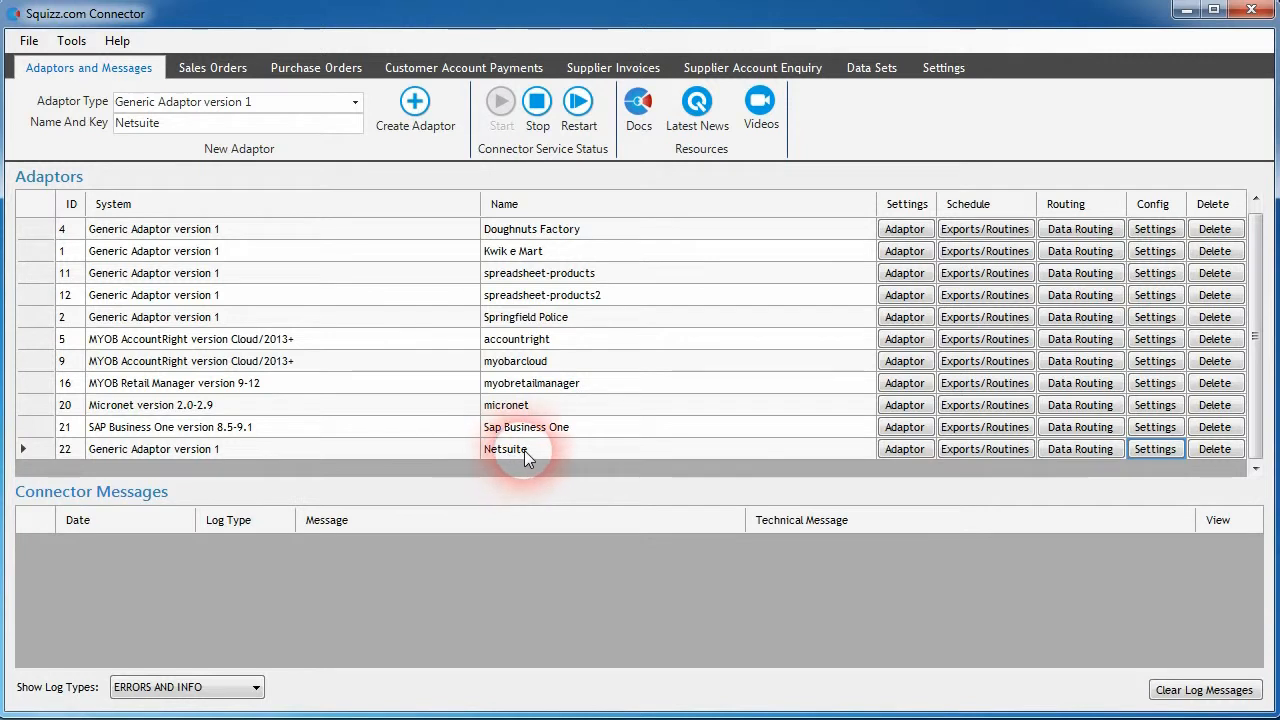
- Open the Netsuite adaptor's settings, review the Netsuite SuiteTalk SOAP Web Service data source's connection settings and cancel without changes
click(1150, 452)
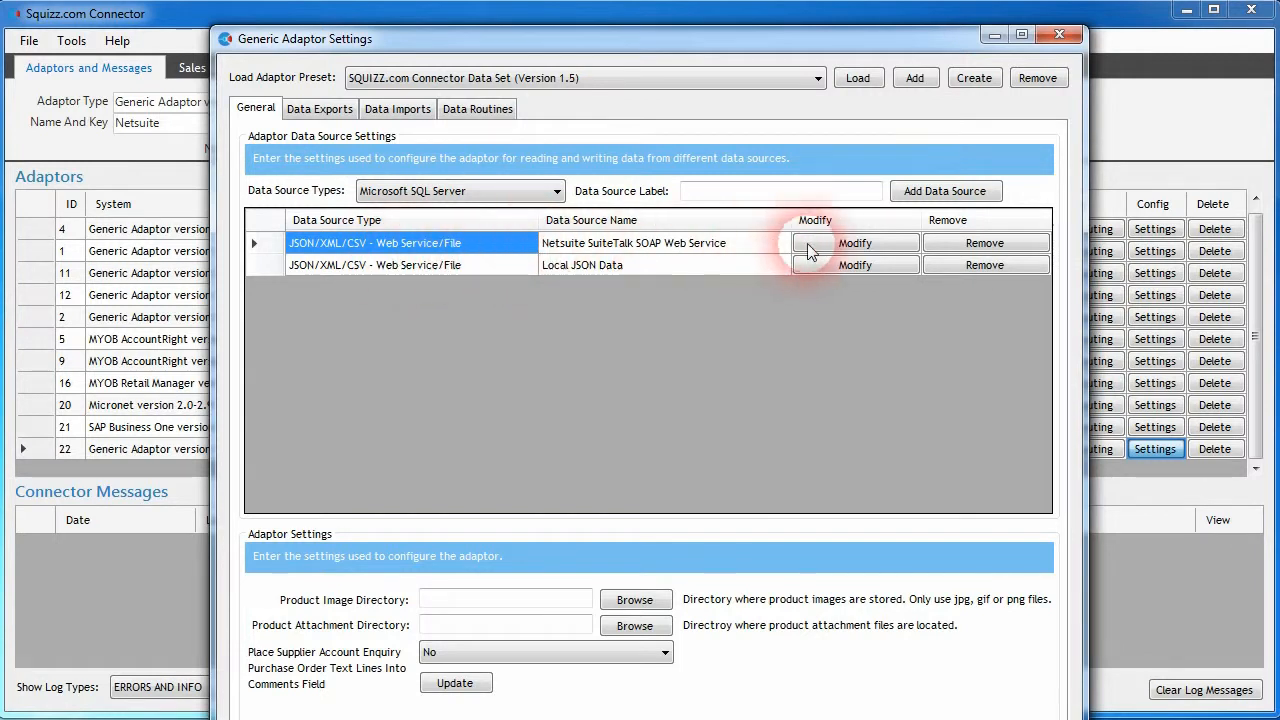
click(852, 243)
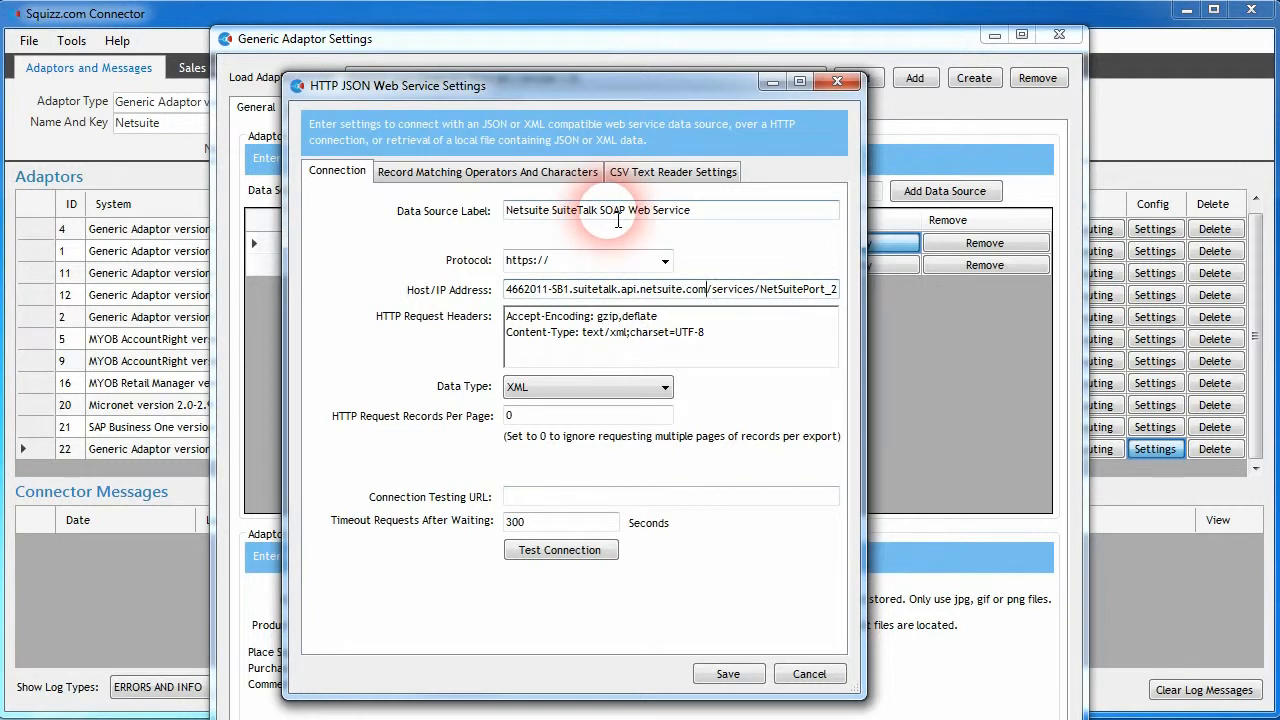
click(810, 673)
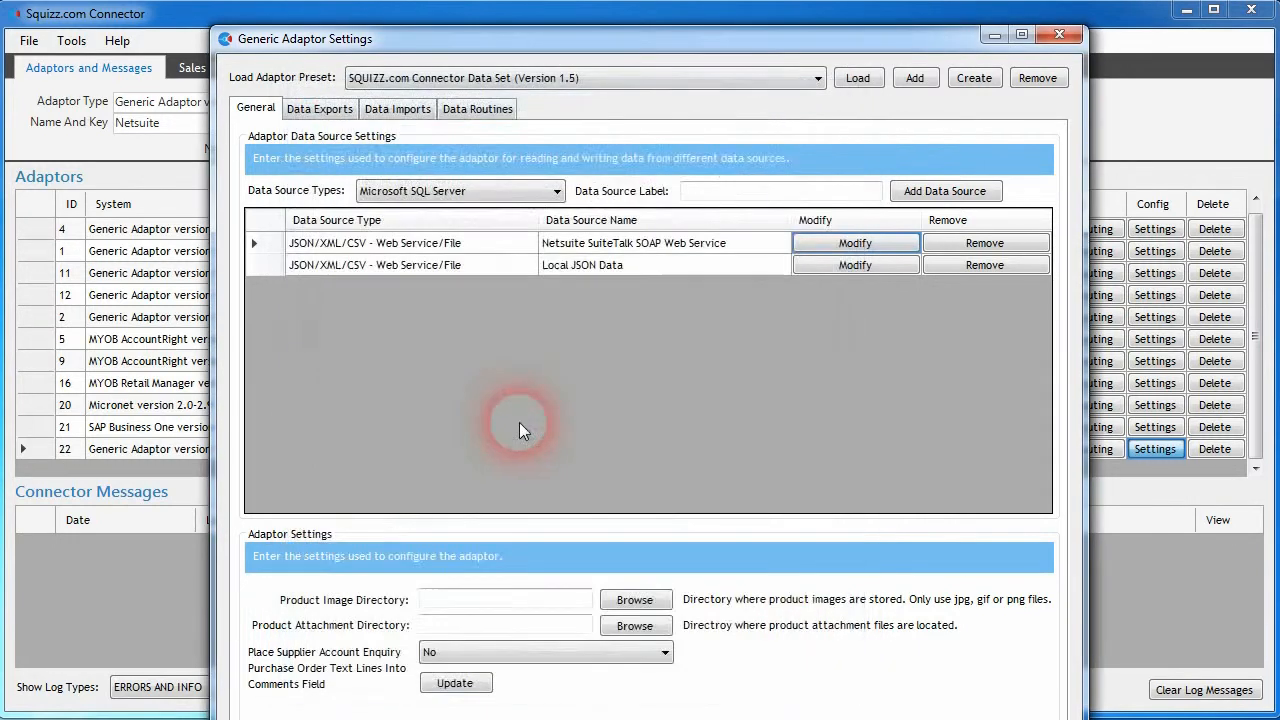
- Show the Netsuite adaptor's data export settings for the Taxcodes export type
click(322, 108)
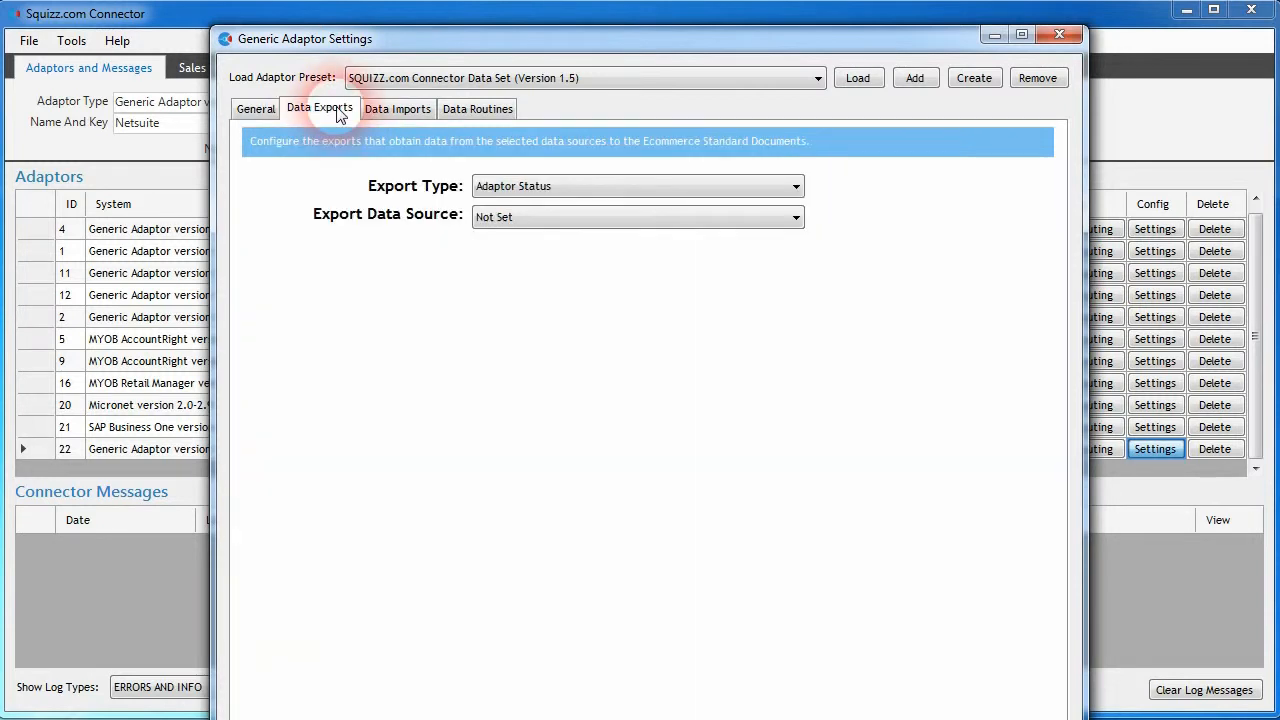
click(796, 186)
drag(798, 279, 828, 515)
click(607, 674)
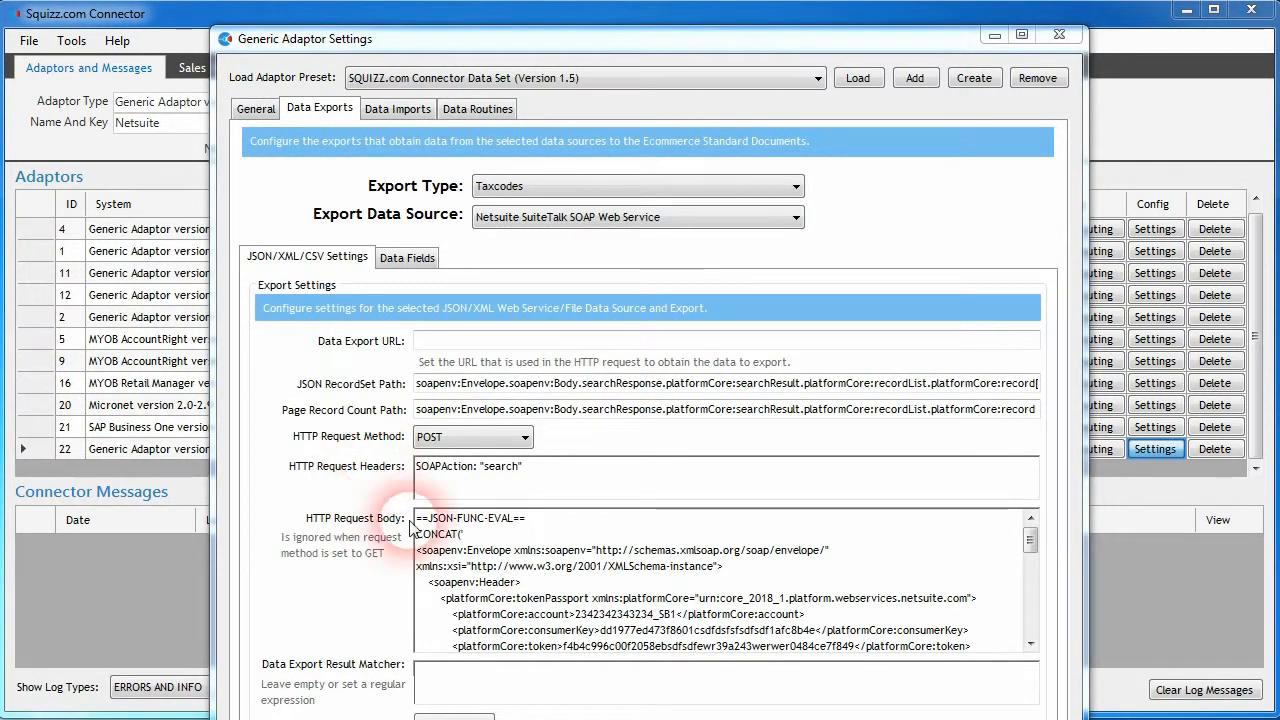
- Examine the ==JSON-FUNC-EVAL== line and the CONCAT function wrapping the SOAP envelope in the Taxcodes export's HTTP request body
click(474, 533)
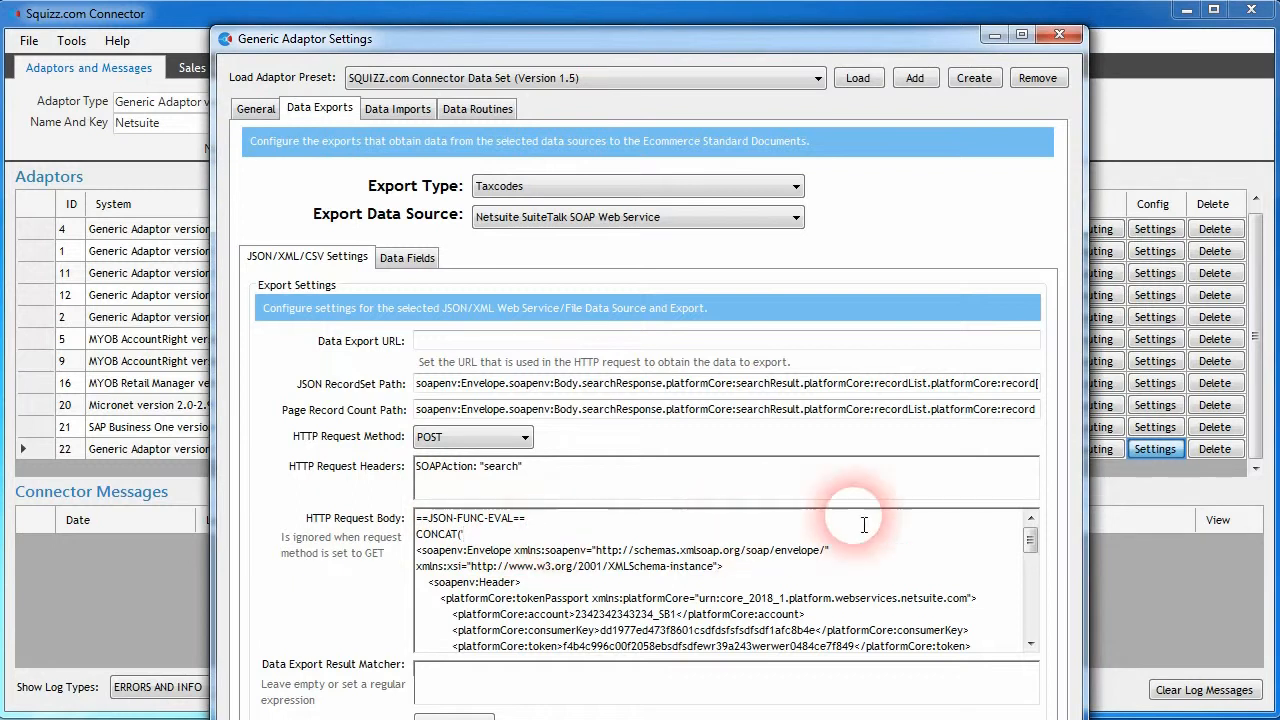
drag(1029, 530, 1029, 543)
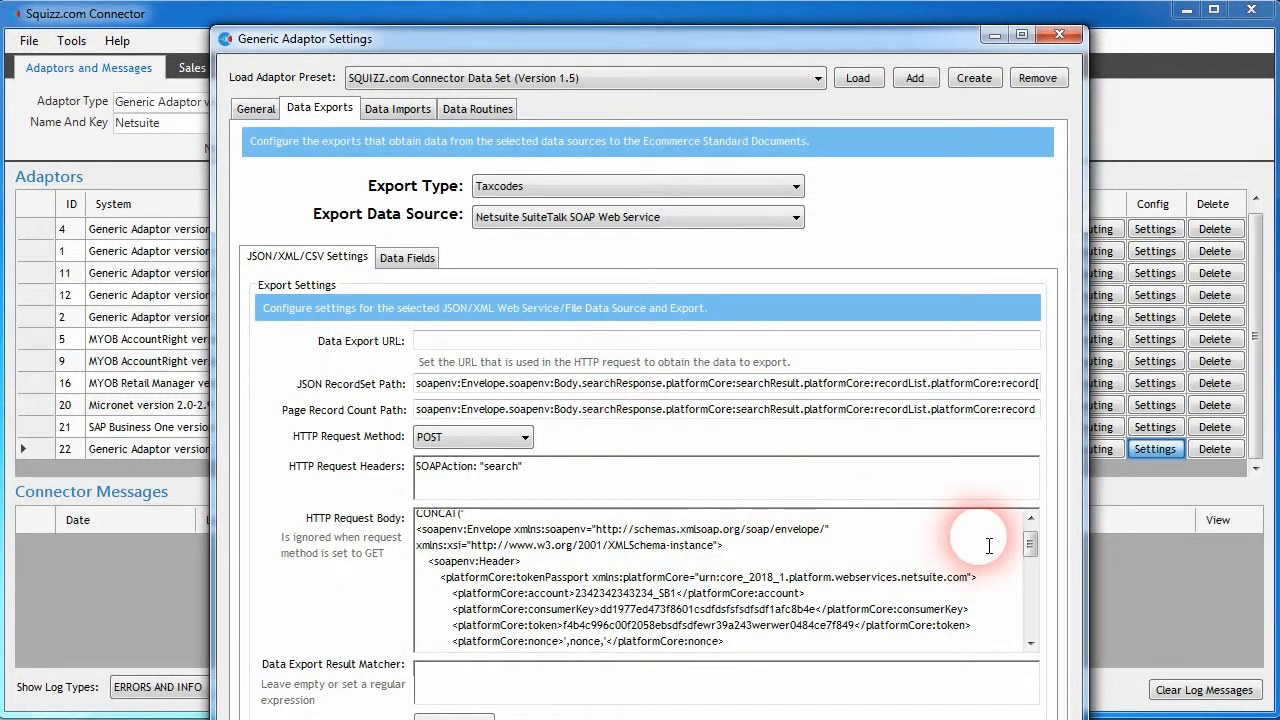
scroll(989, 545, up, 1)
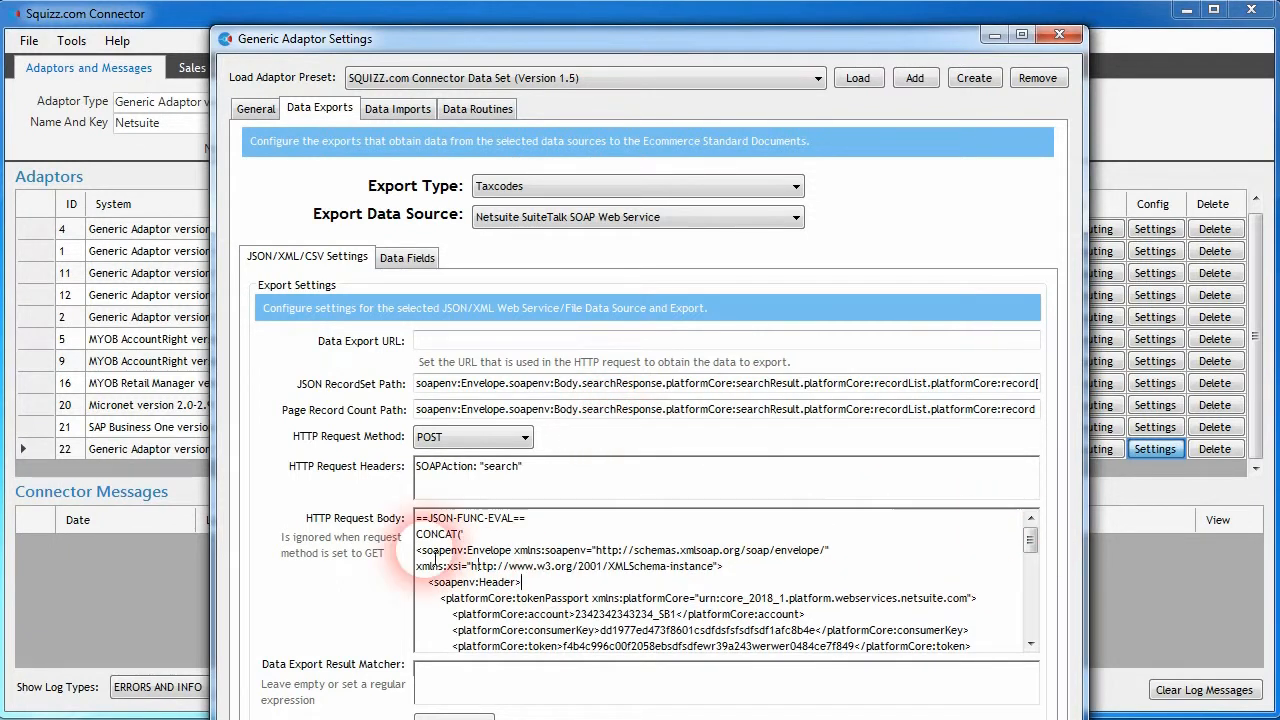
double_click(493, 528)
drag(493, 530, 414, 524)
click(485, 531)
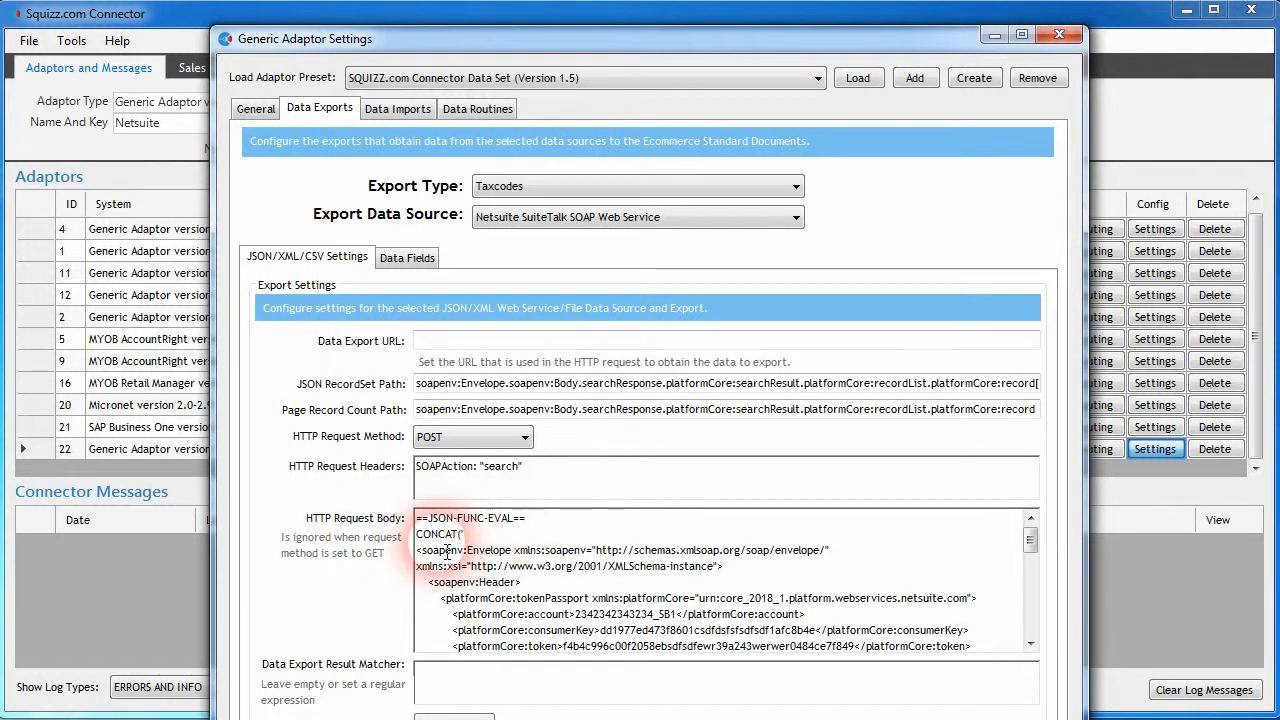
click(459, 535)
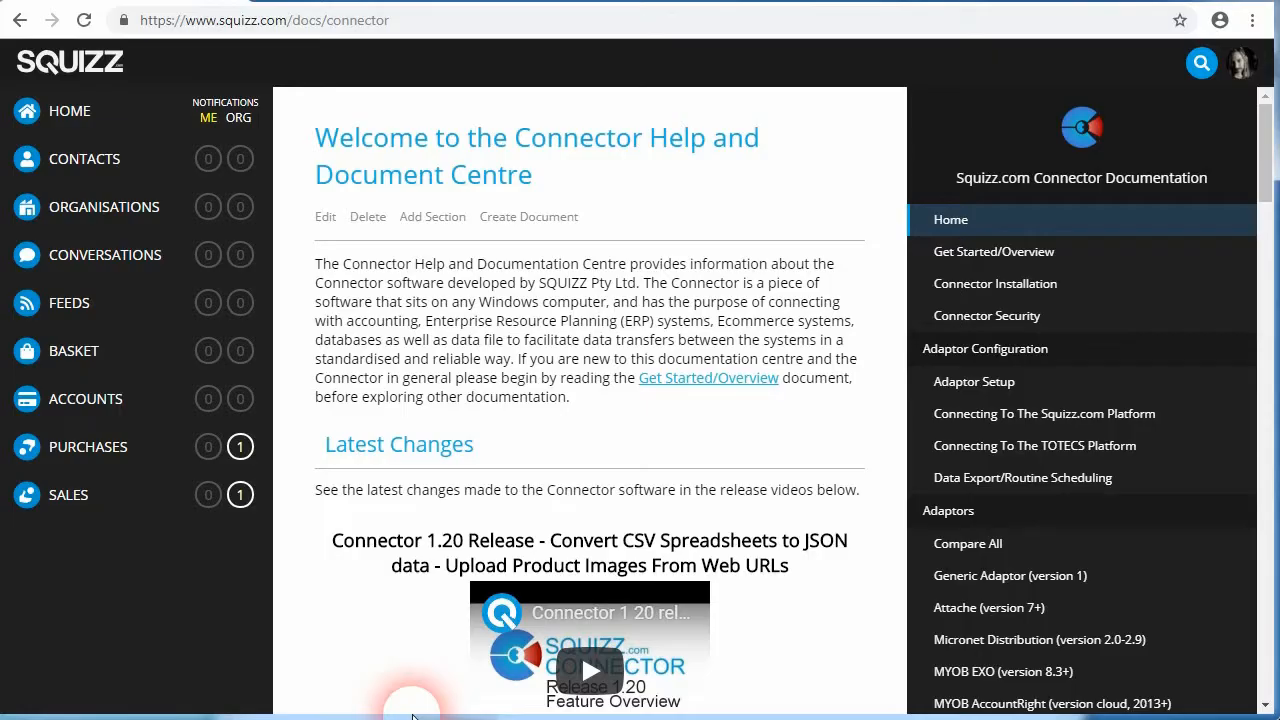
- Look through the functions listed on the JSON/XML/CSV Data Field Functions page of the Connector documentation, then return to Squizz.com Connector
drag(1268, 135, 1266, 236)
click(997, 333)
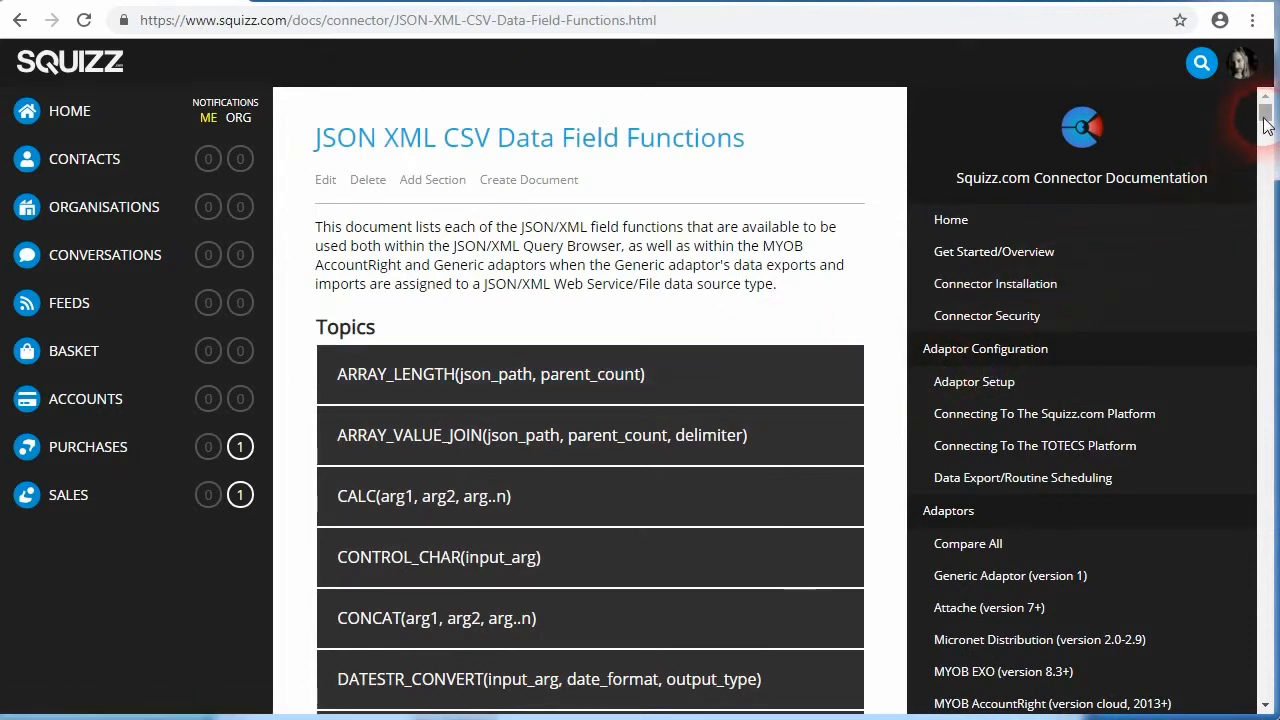
drag(1264, 112, 1266, 118)
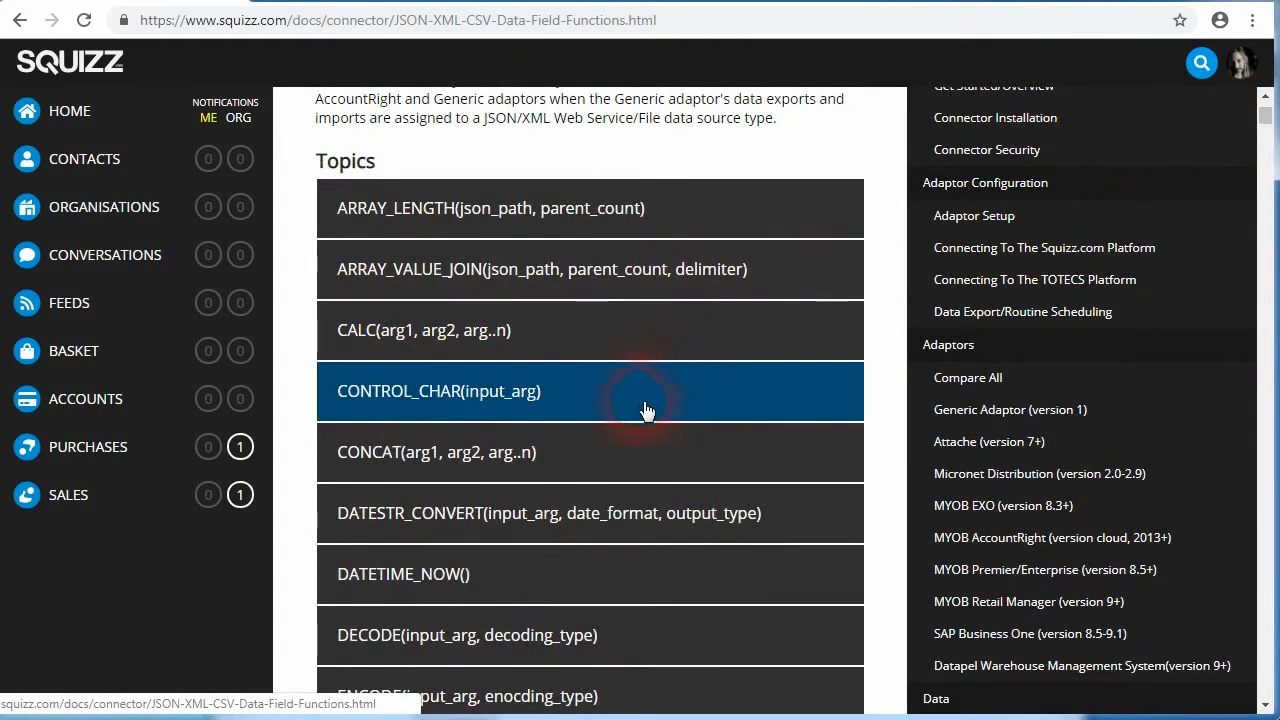
scroll(612, 450, down, 3)
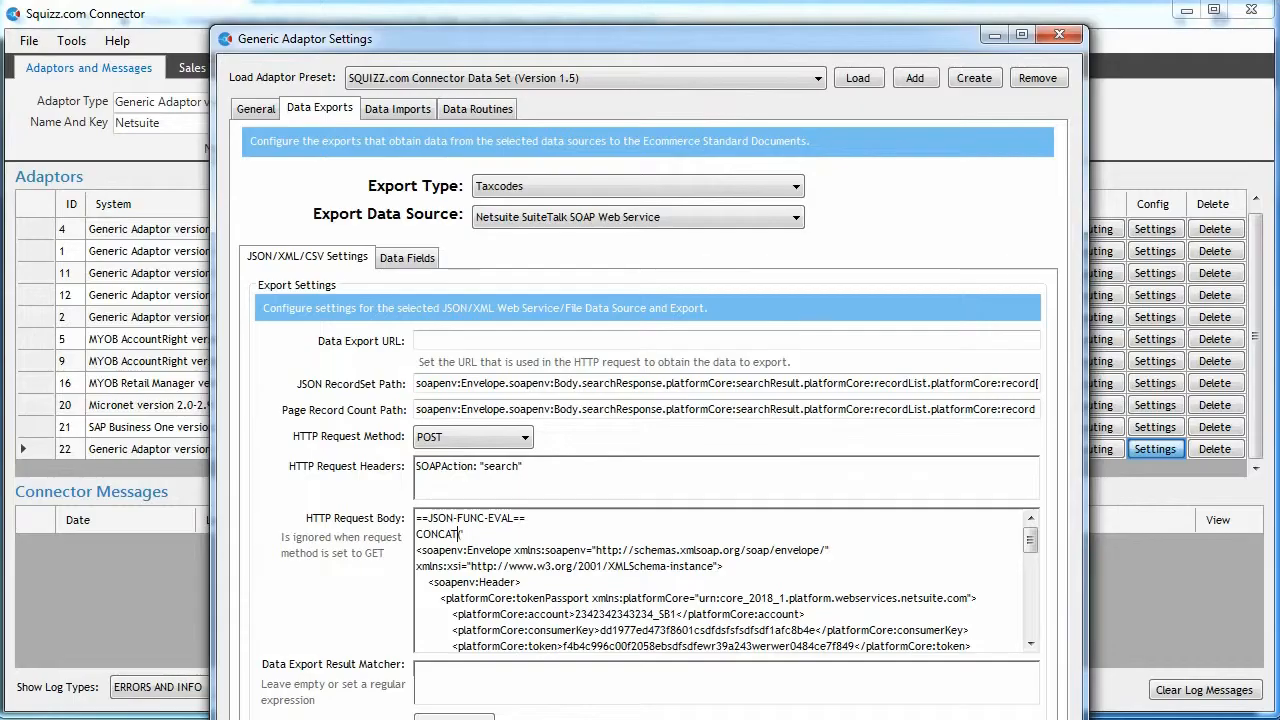
click(707, 566)
text(()
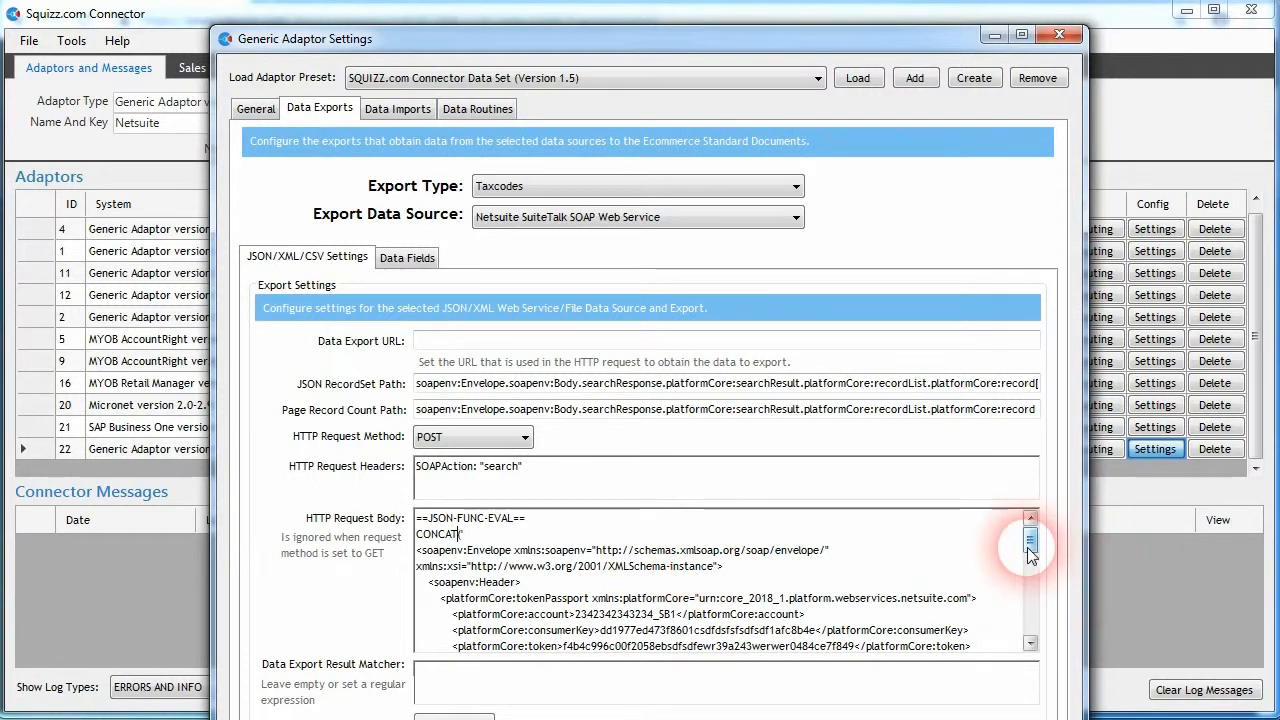
- Examine the nonce variable and the SUBSTRING timestamp expression with datetimenow_utc_unix in the Taxcodes export's HTTP request body
drag(1030, 556, 1033, 558)
click(768, 645)
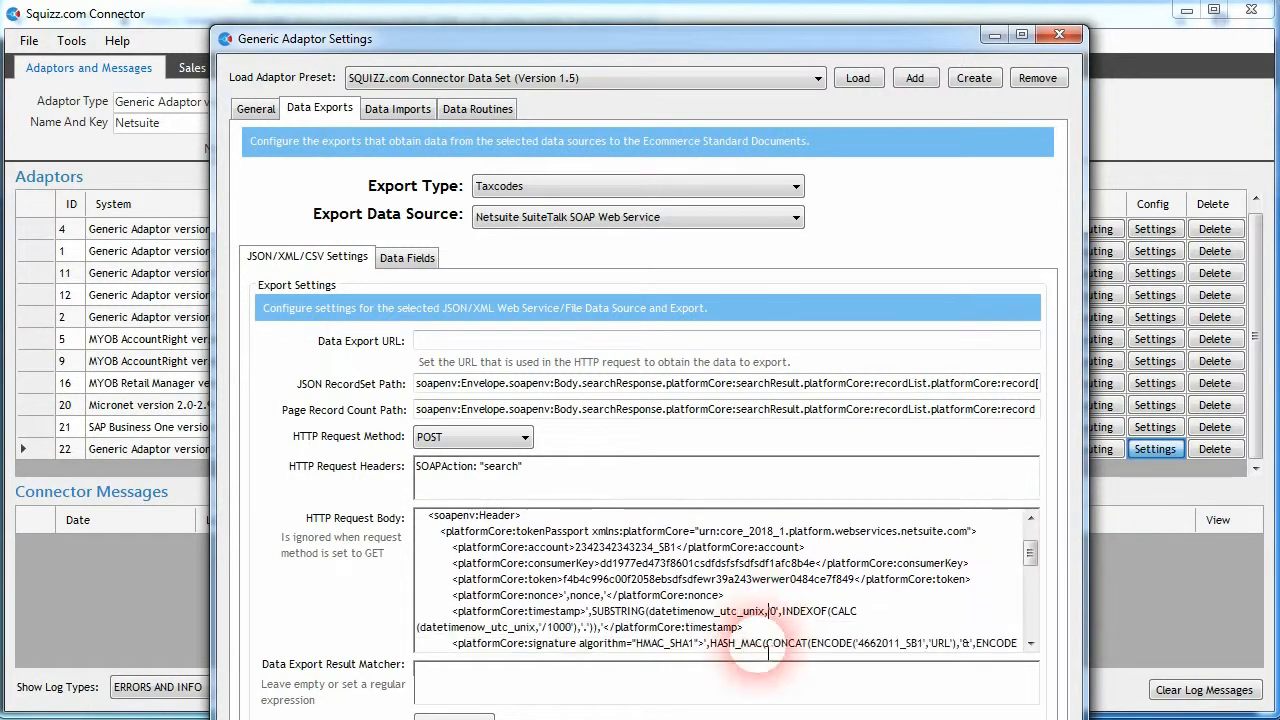
click(766, 611)
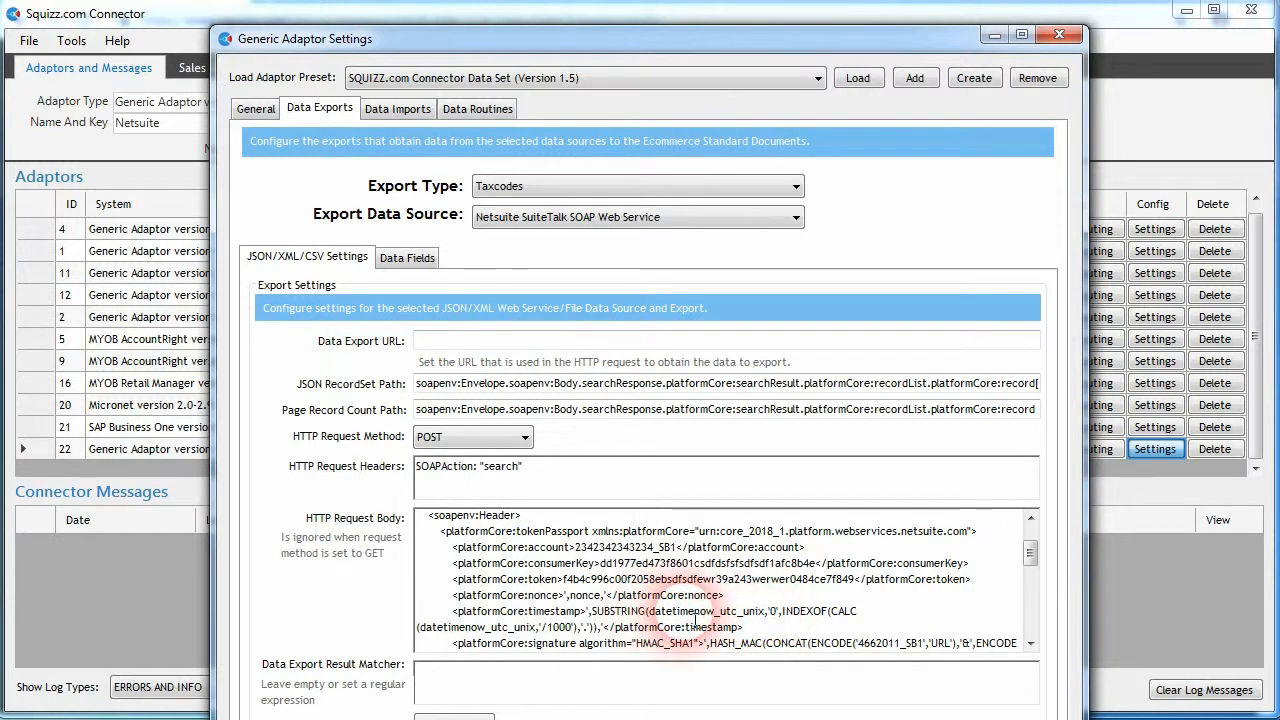
click(720, 611)
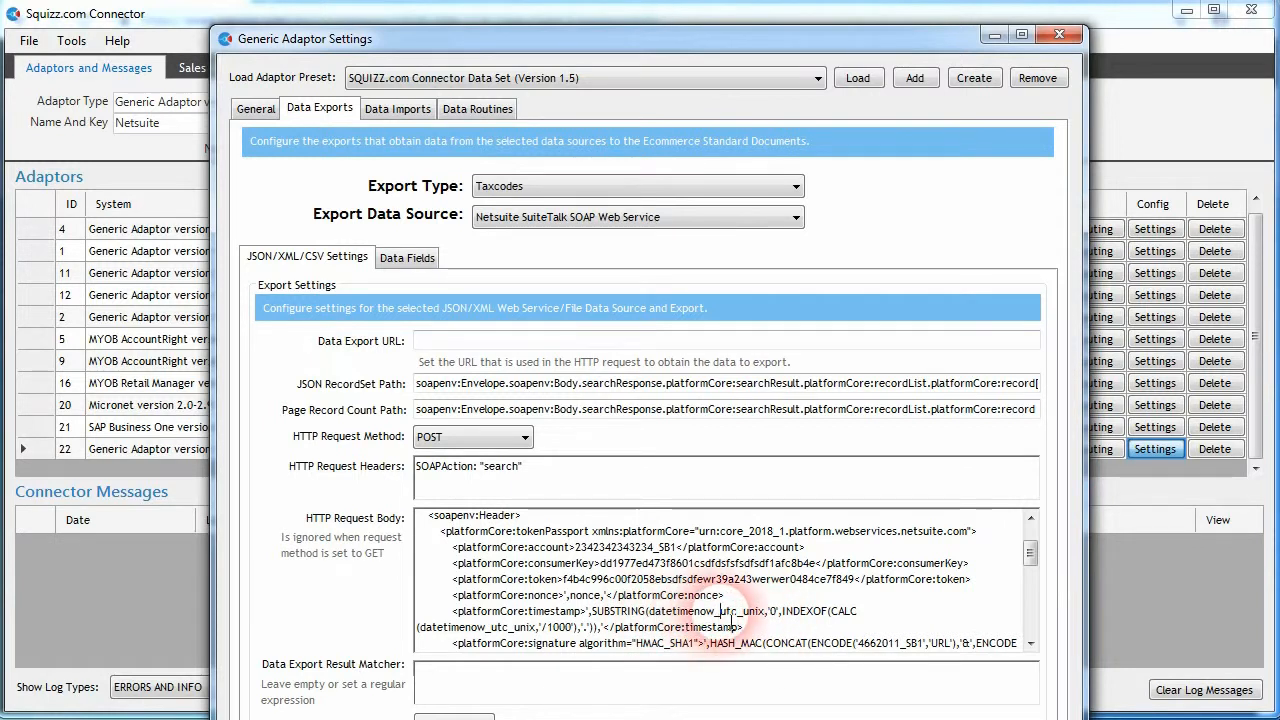
click(649, 612)
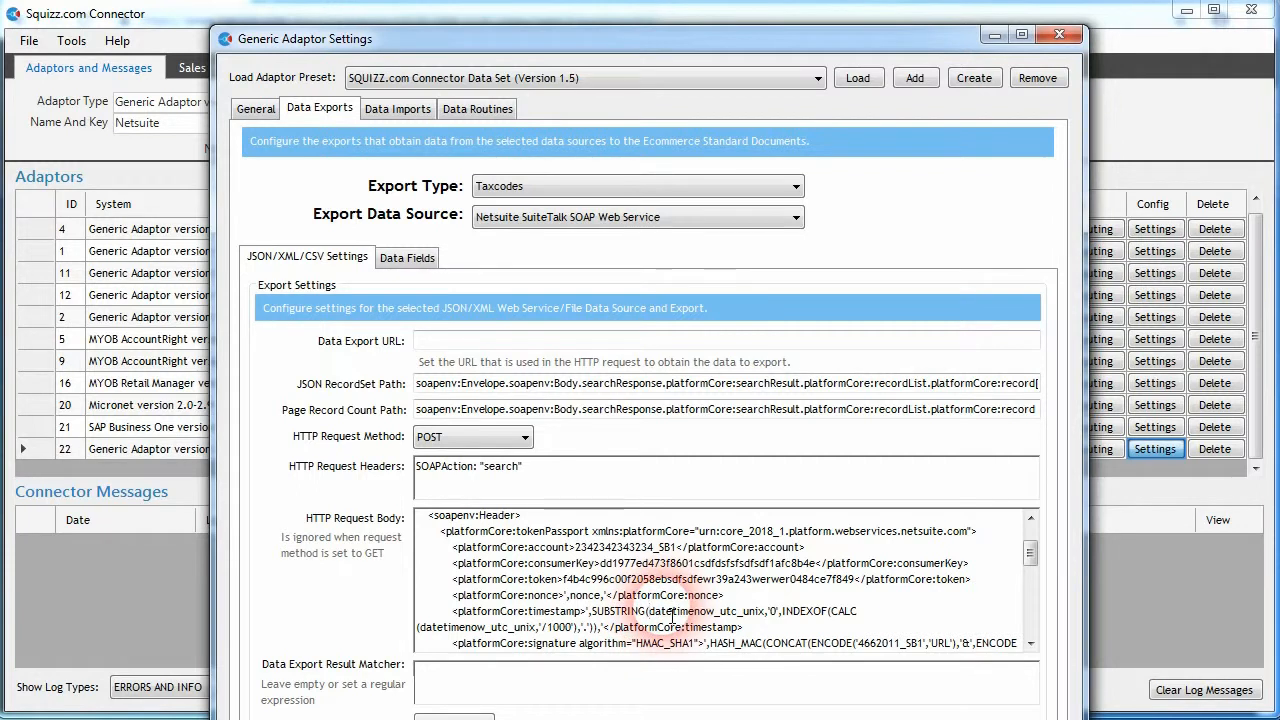
scroll(600, 590, up, 2)
click(470, 548)
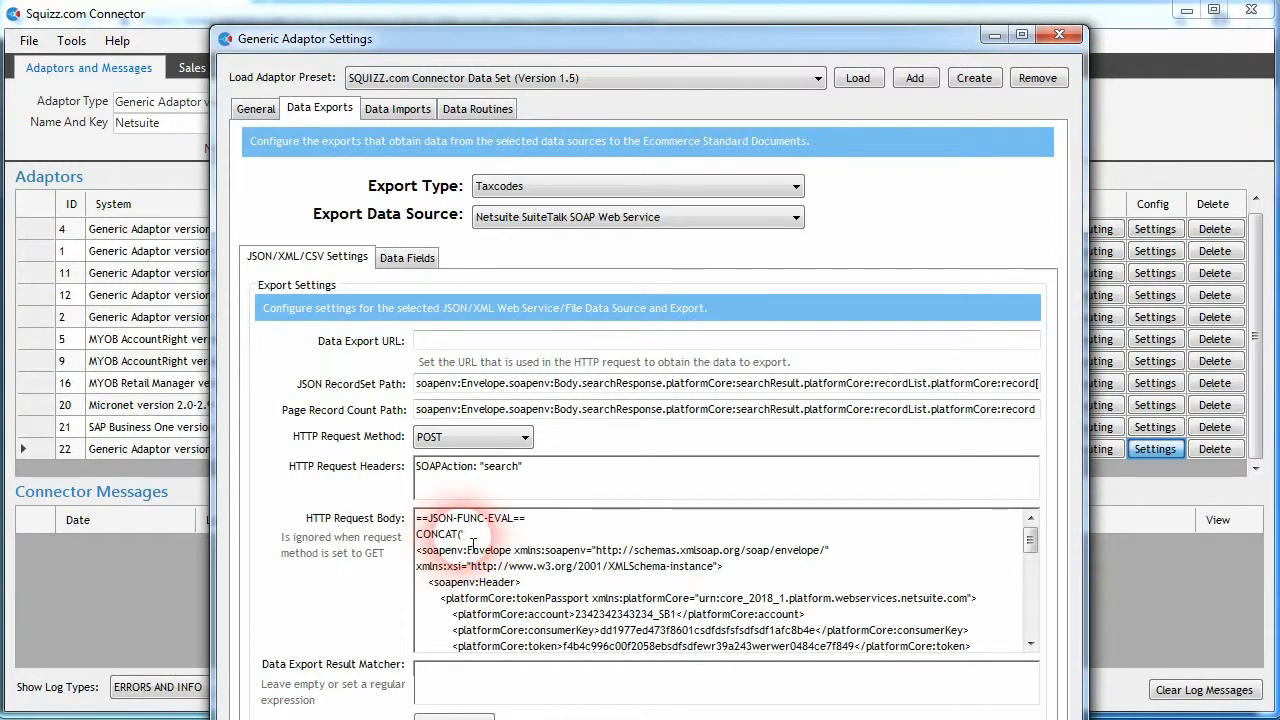
drag(1029, 535, 1028, 547)
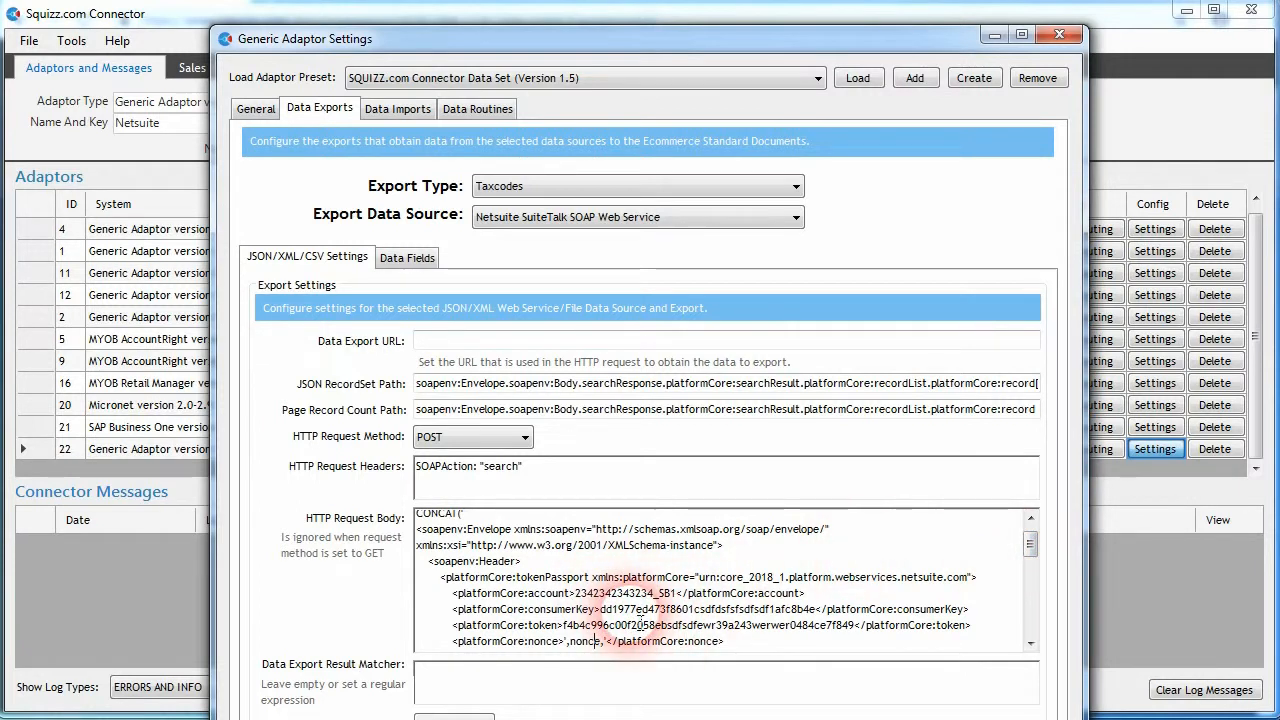
drag(1029, 544, 1029, 552)
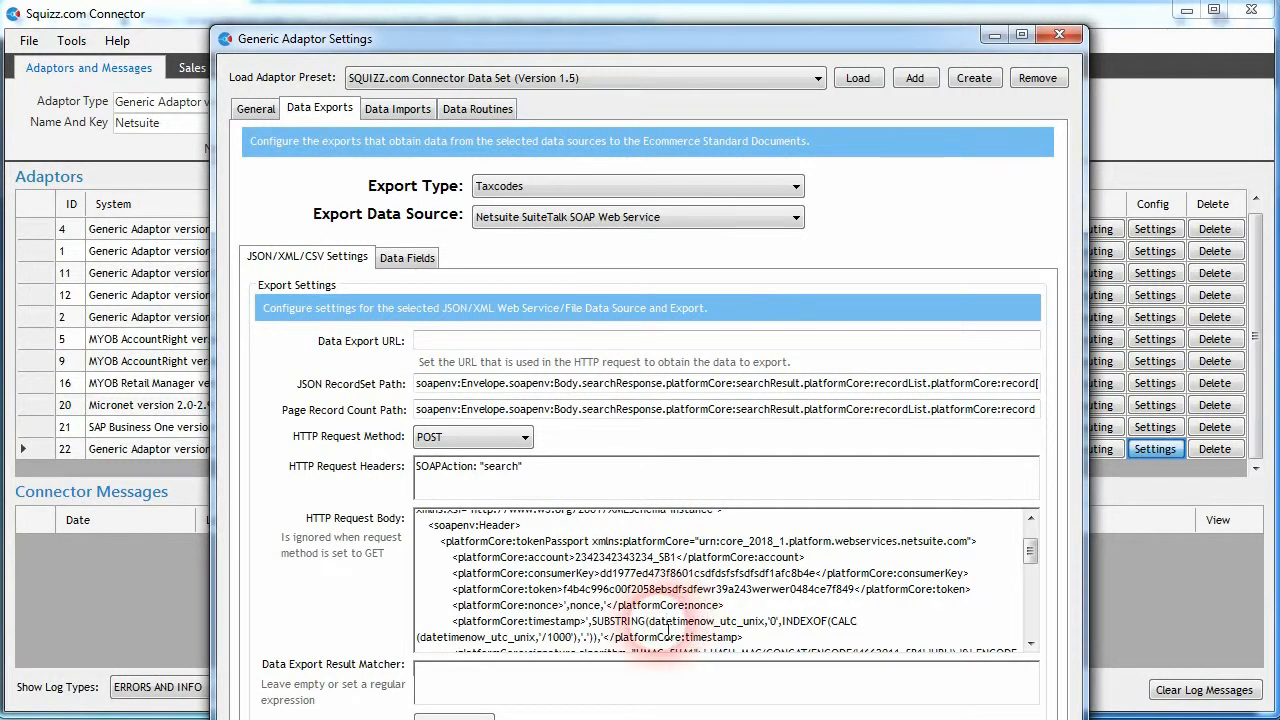
drag(669, 627, 769, 625)
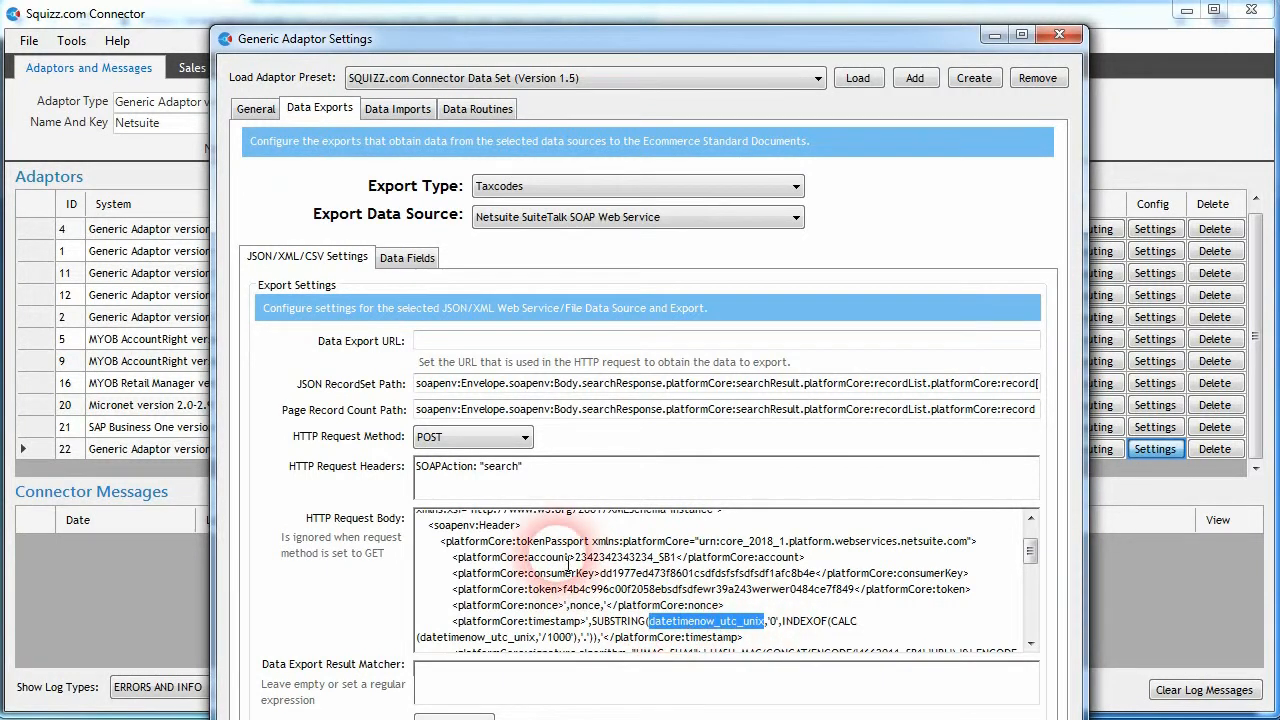
click(686, 637)
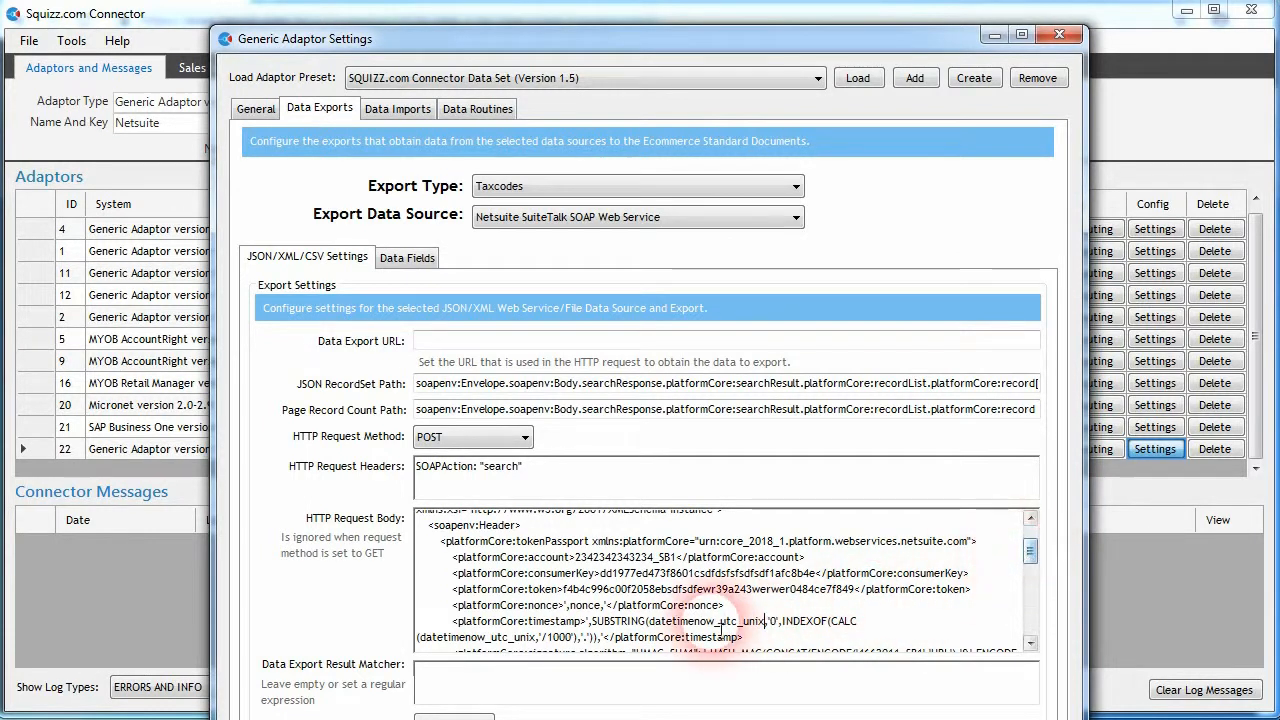
double_click(578, 621)
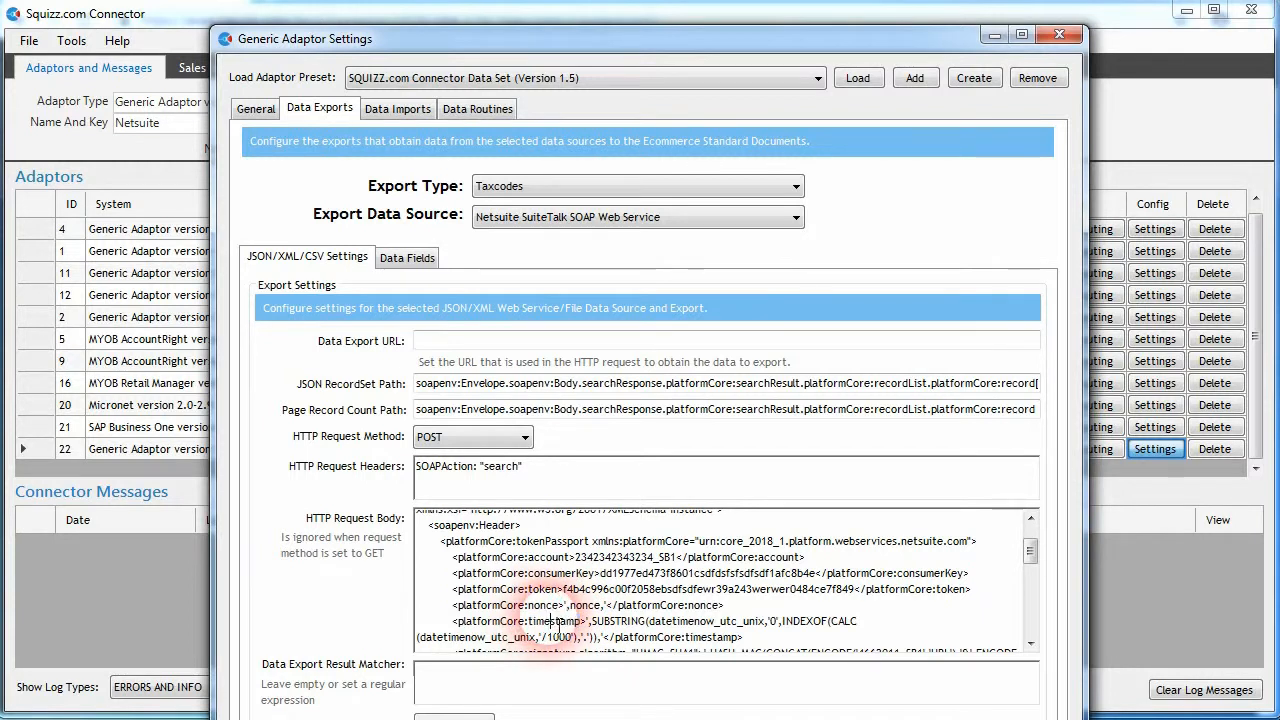
- Examine the HASH_MAC signature expression with its nested CONCAT, ENCODE and SUBSTRING functions in the HTTP request body
scroll(1028, 550, down, 2)
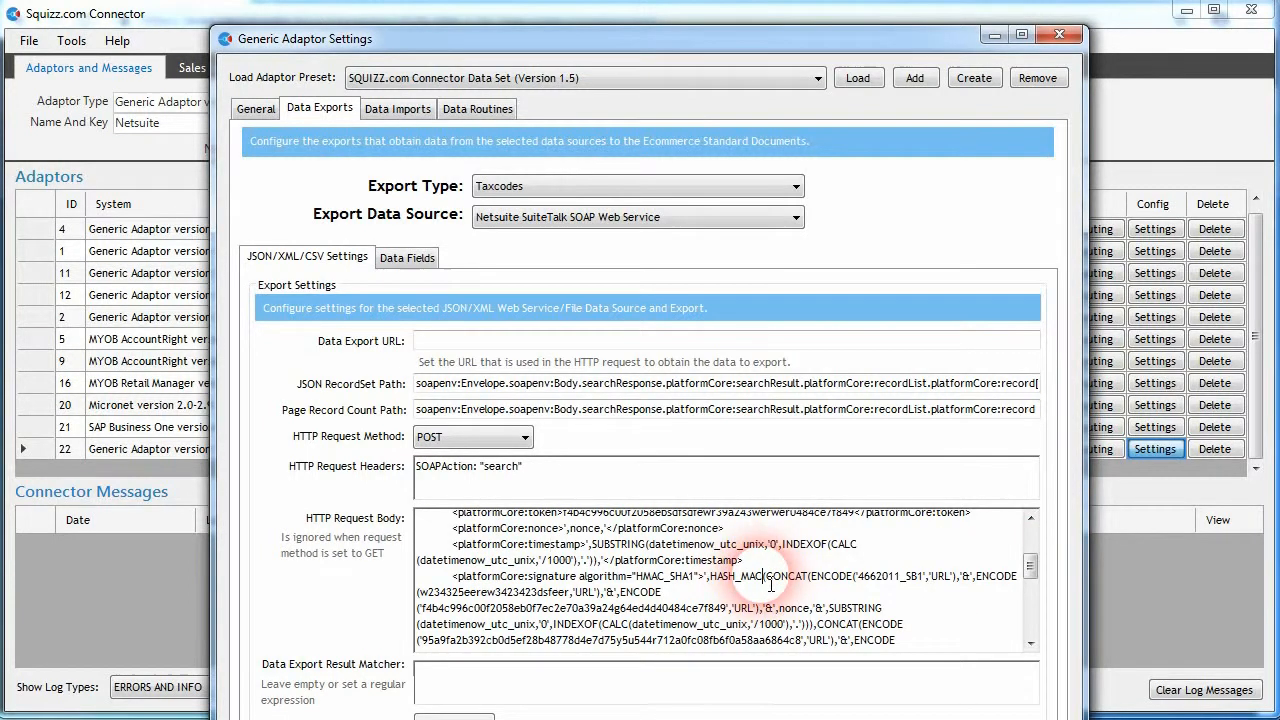
double_click(735, 585)
click(741, 585)
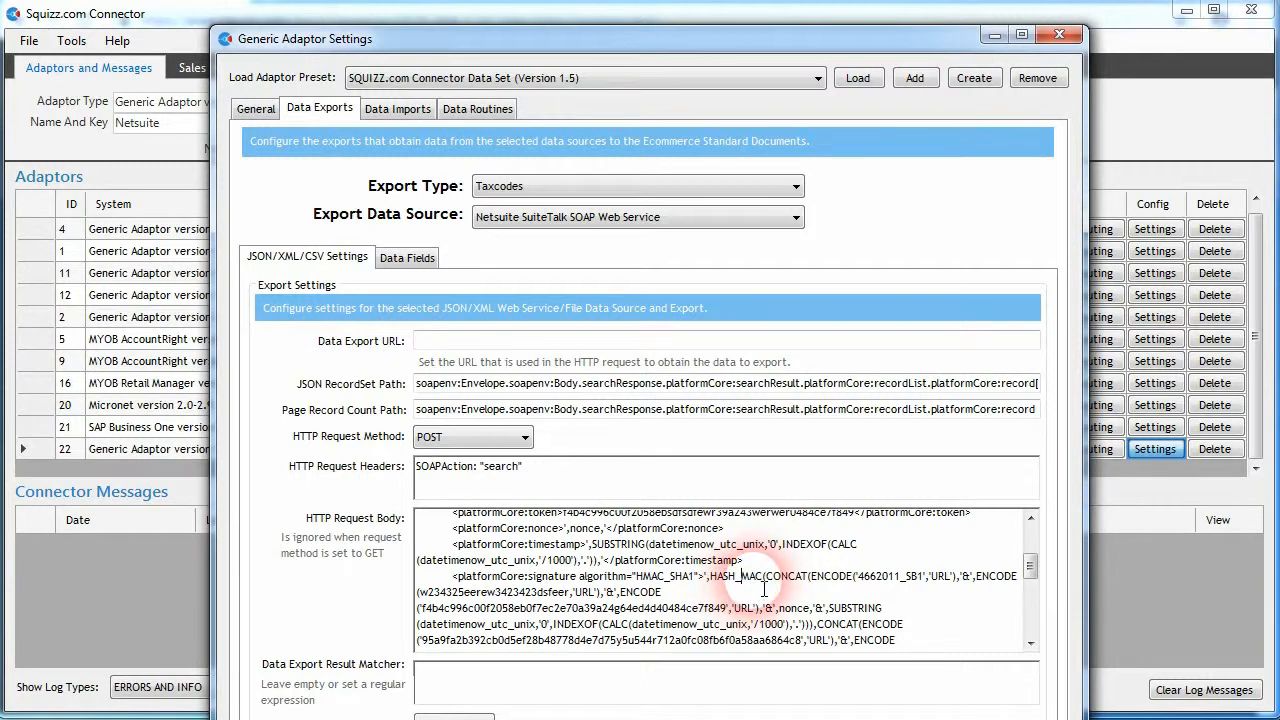
click(624, 627)
click(616, 609)
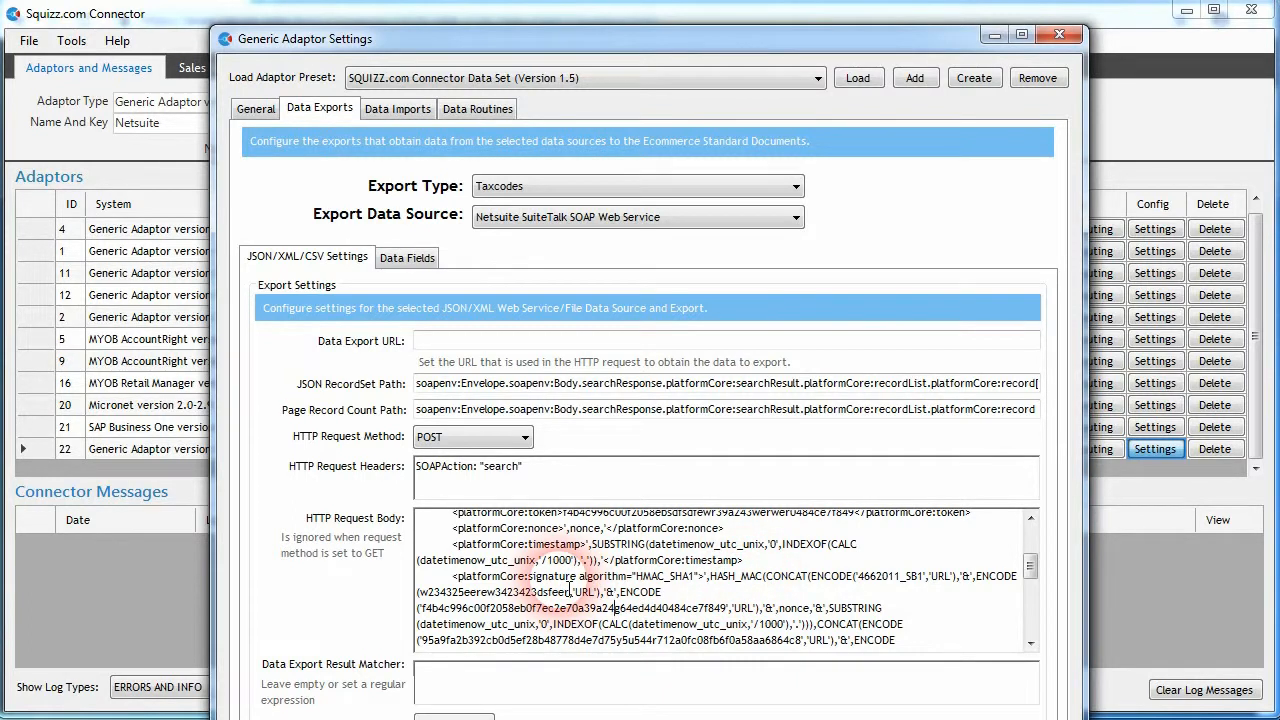
click(712, 578)
mouse_move(712, 578)
mouse_down()
mouse_move(849, 582)
mouse_move(871, 588)
mouse_move(867, 613)
mouse_up()
click(853, 609)
- Review the HTTP request body from the ==JSON-FUNC-EVAL== line through the token passport to the SOAP search record
mouse_move(1030, 564)
mouse_down()
mouse_move(1030, 585)
mouse_move(1030, 543)
mouse_up()
drag(526, 518, 408, 548)
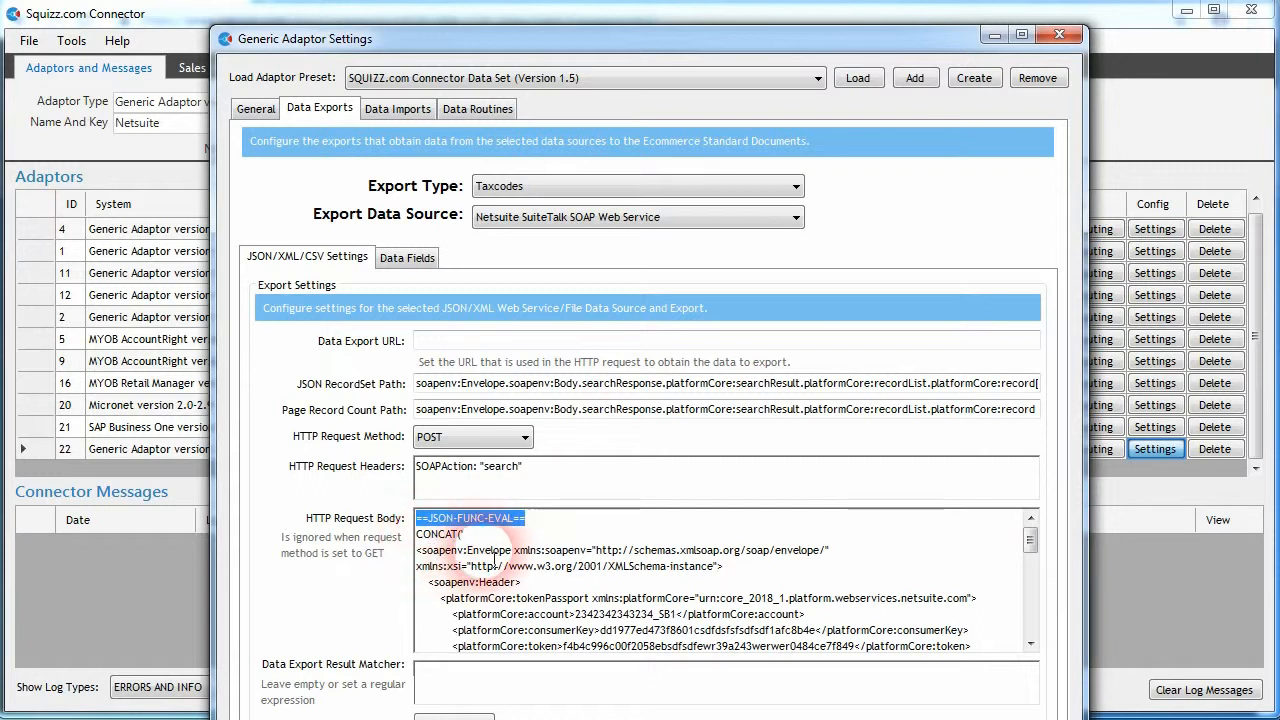
drag(1028, 540, 1022, 574)
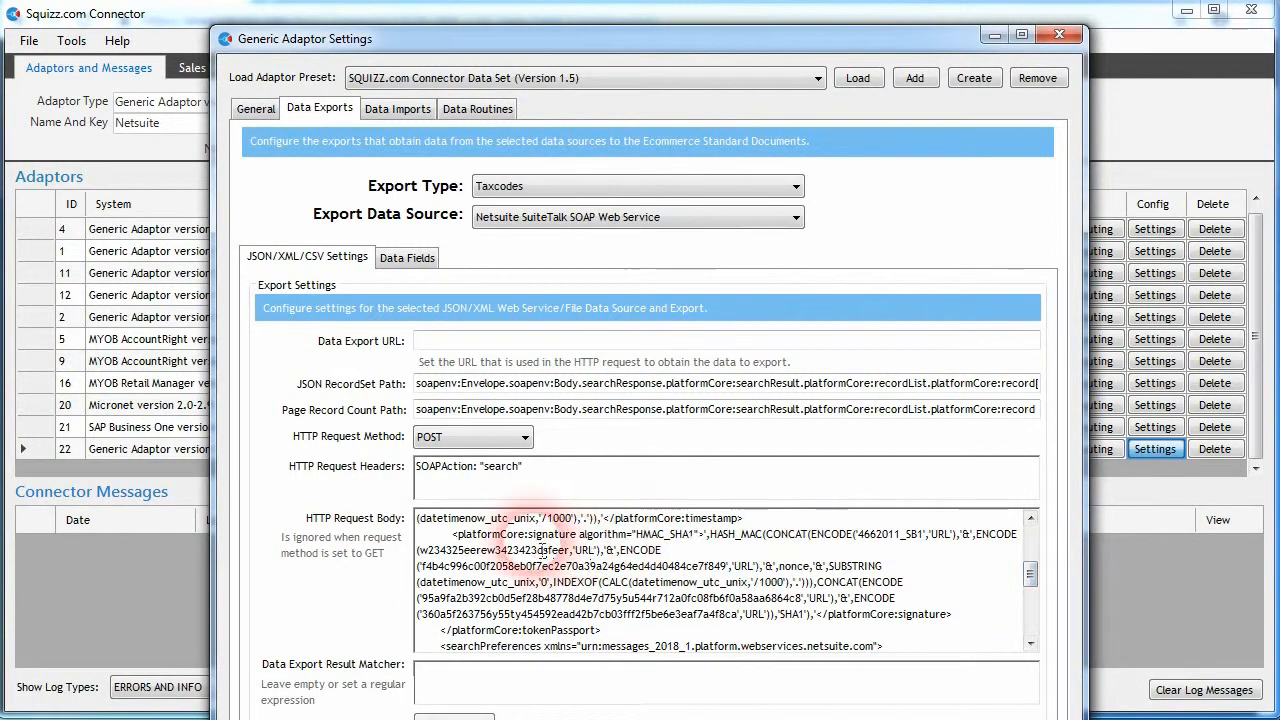
double_click(574, 535)
scroll(560, 570, up, 2)
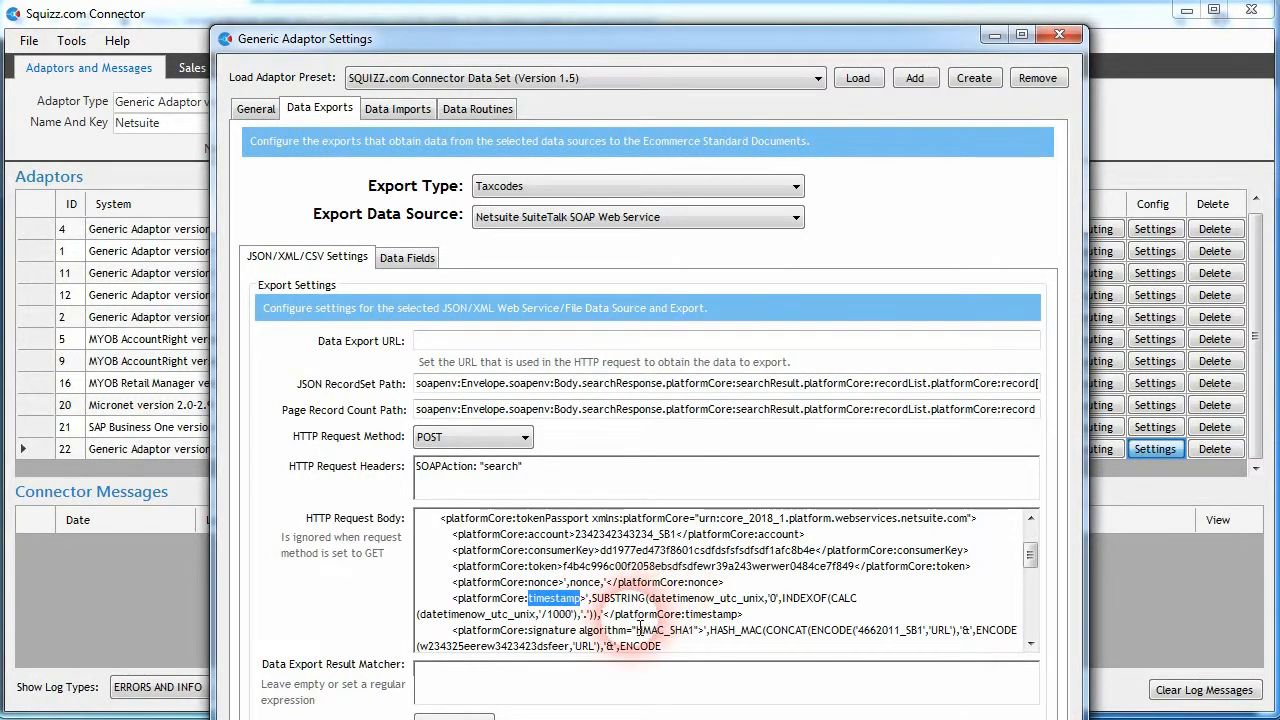
scroll(637, 630, down, 3)
scroll(625, 617, down, 3)
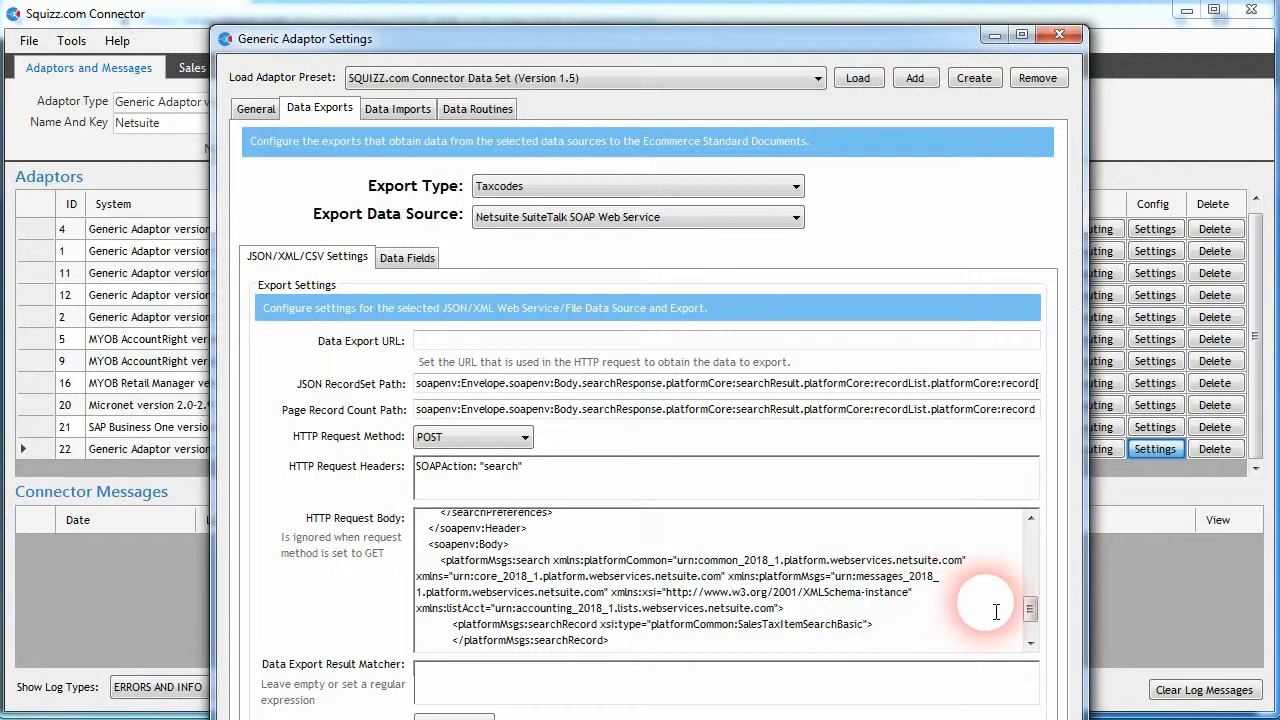
- Copy the ==JSON-FUNC-EVAL== line from the request body, try it in front of the HTTP request headers and undo the insertion
drag(1030, 608, 1023, 491)
drag(532, 467, 414, 464)
click(452, 475)
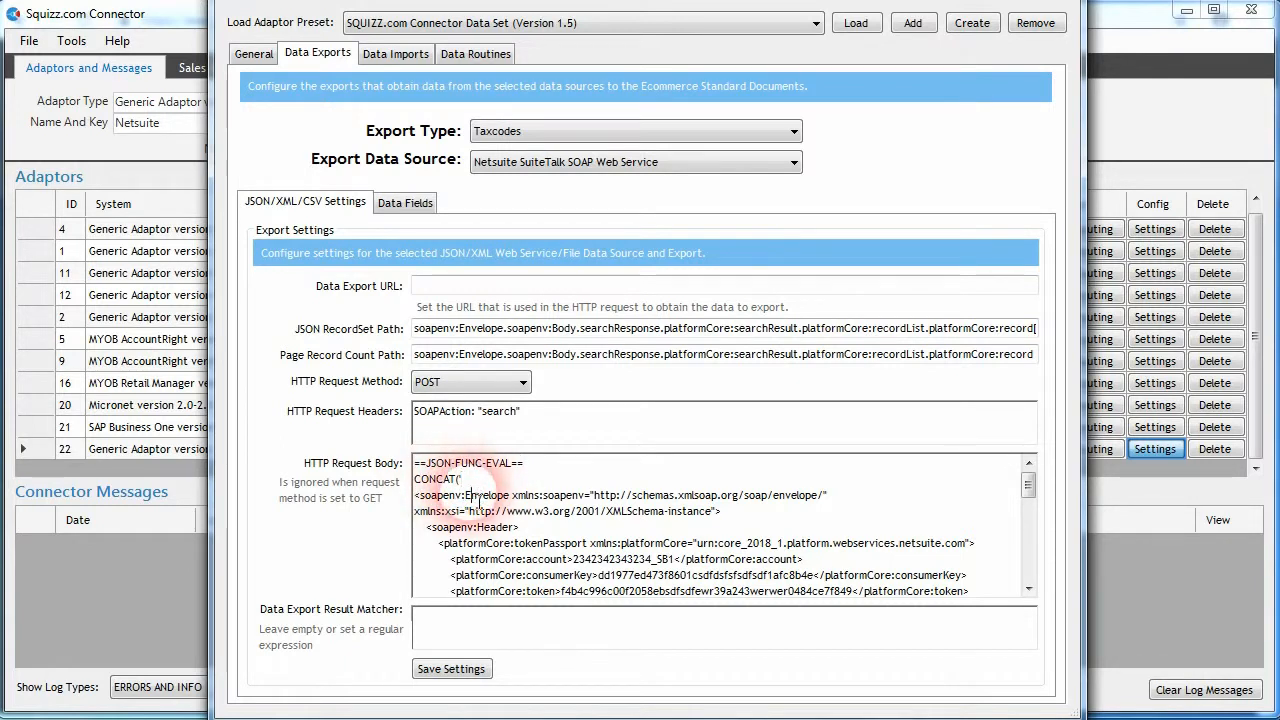
click(474, 500)
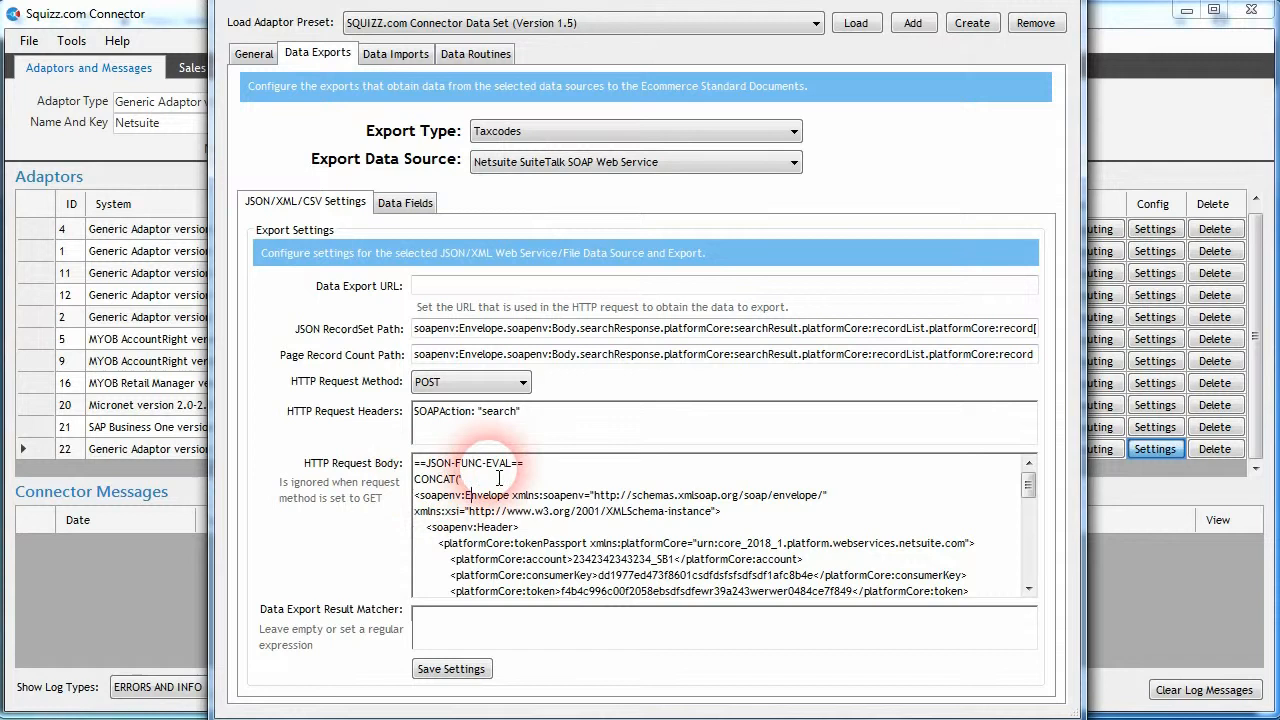
drag(524, 464, 405, 465)
key(ctrl+c)
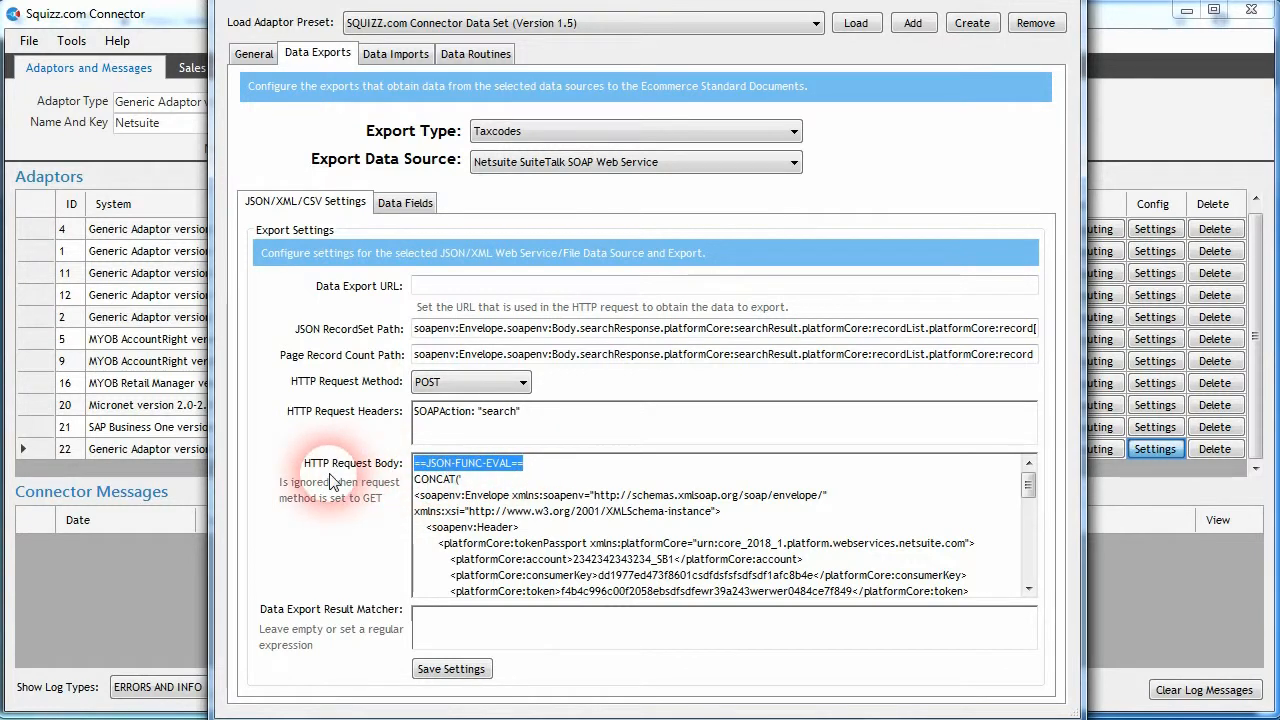
drag(420, 412, 428, 416)
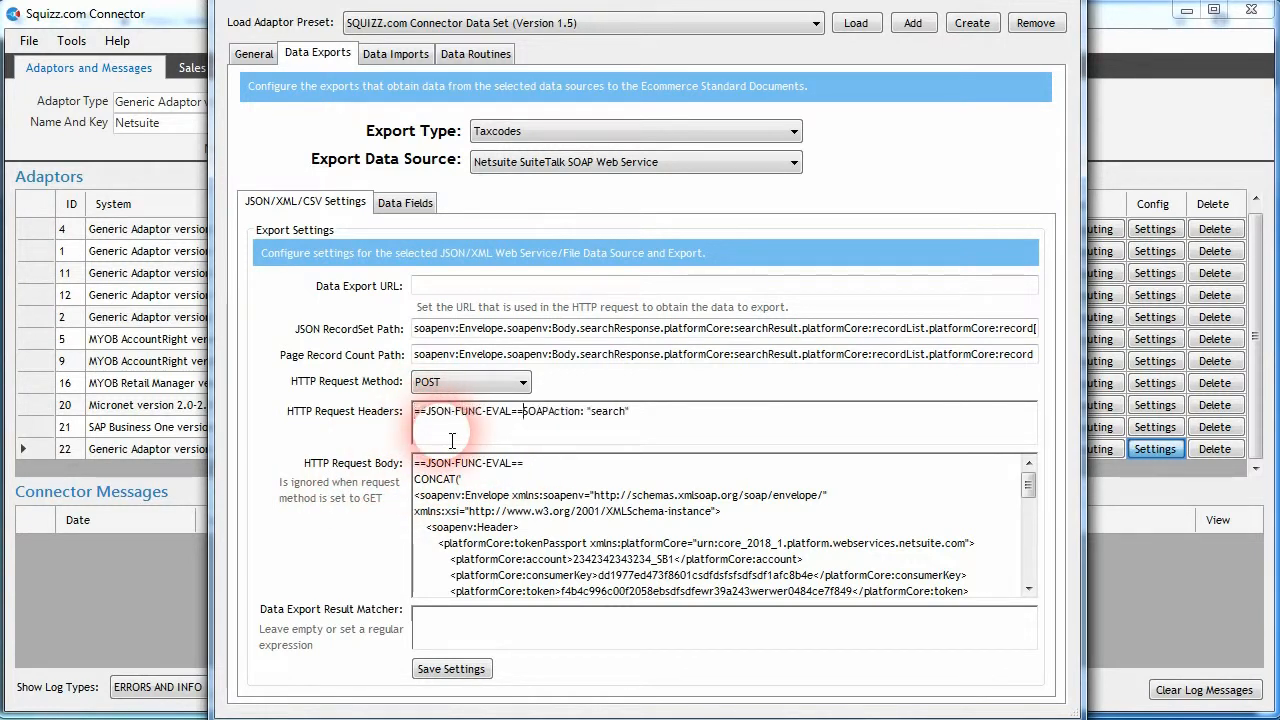
key(ctrl+z)
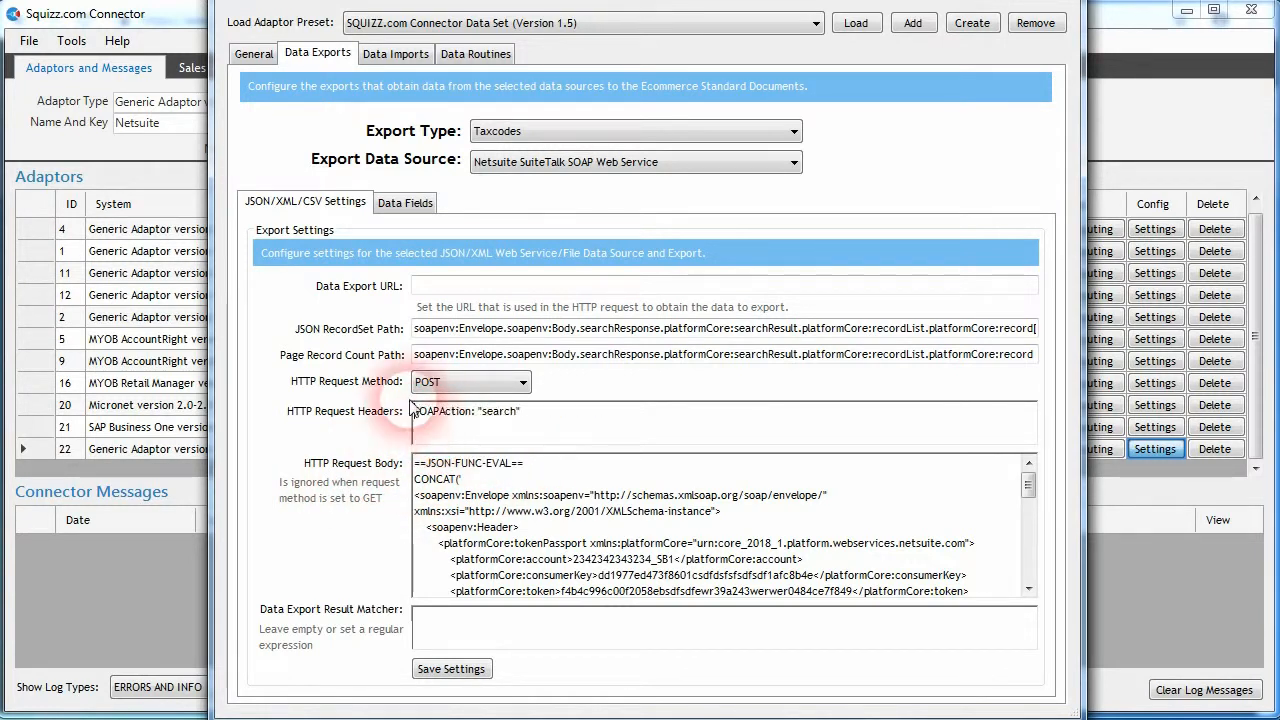
- Try ==JSON-FUNC-EVAL== in the JSON RecordSet Path, Page Record Count Path and Data Export URL, undoing each insertion
click(416, 329)
key(ctrl+v)
key(ctrl+z)
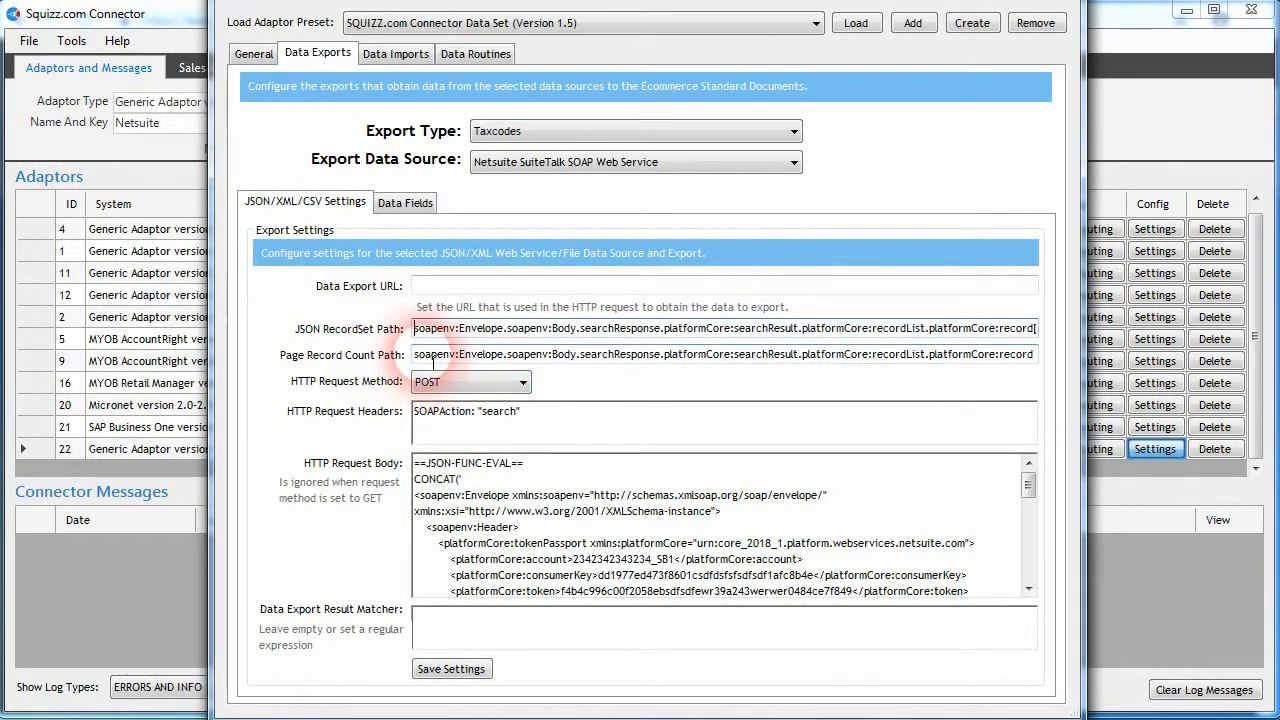
click(428, 358)
key(ctrl+v)
key(ctrl+z)
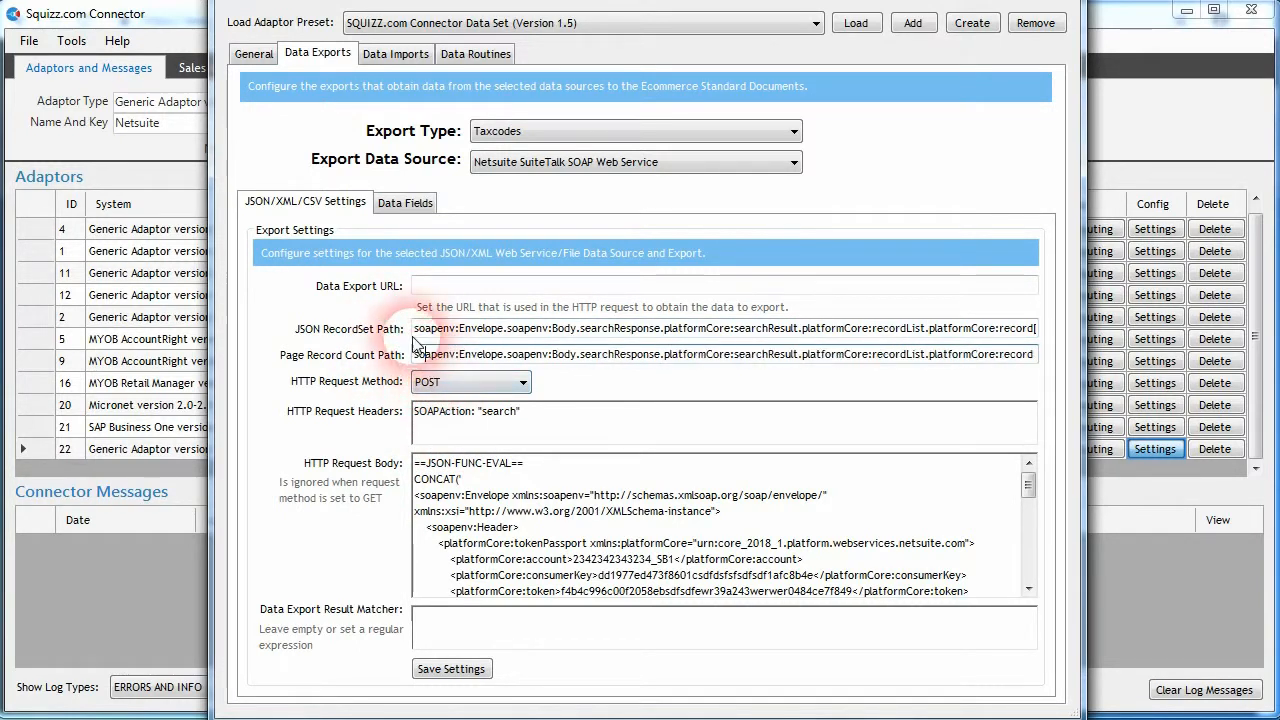
click(423, 286)
key(ctrl+v)
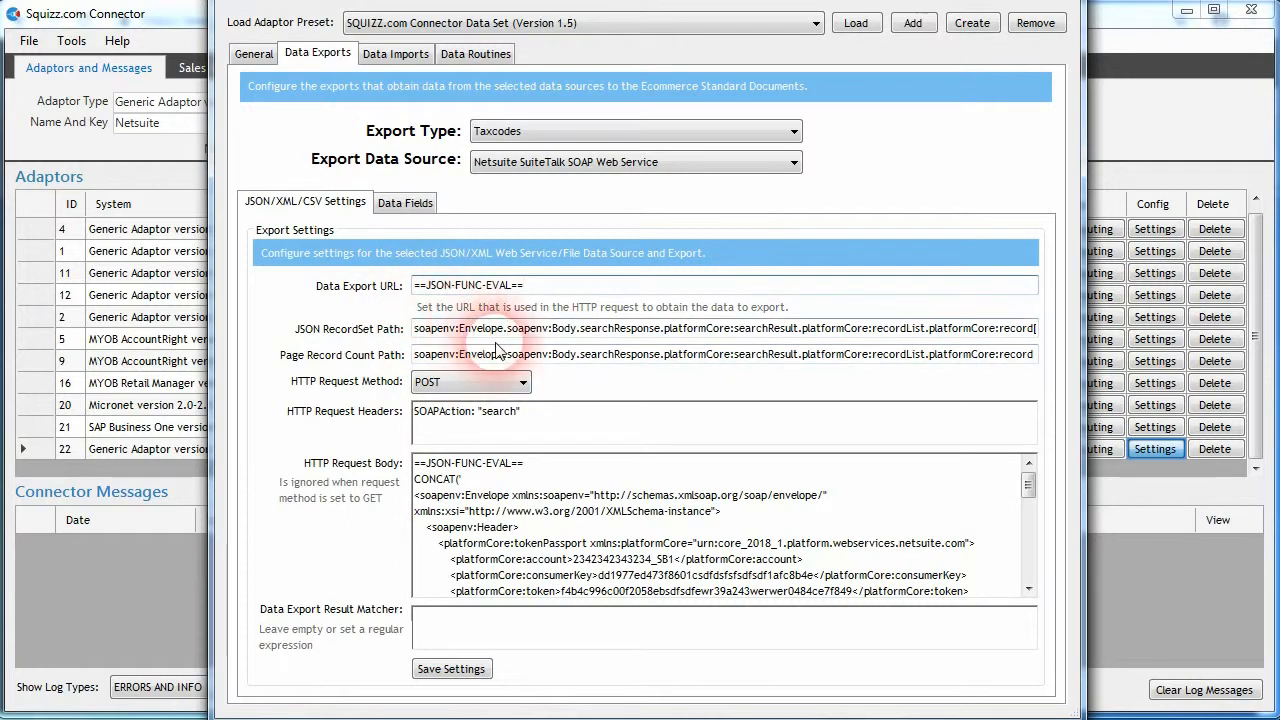
key(ctrl+z)
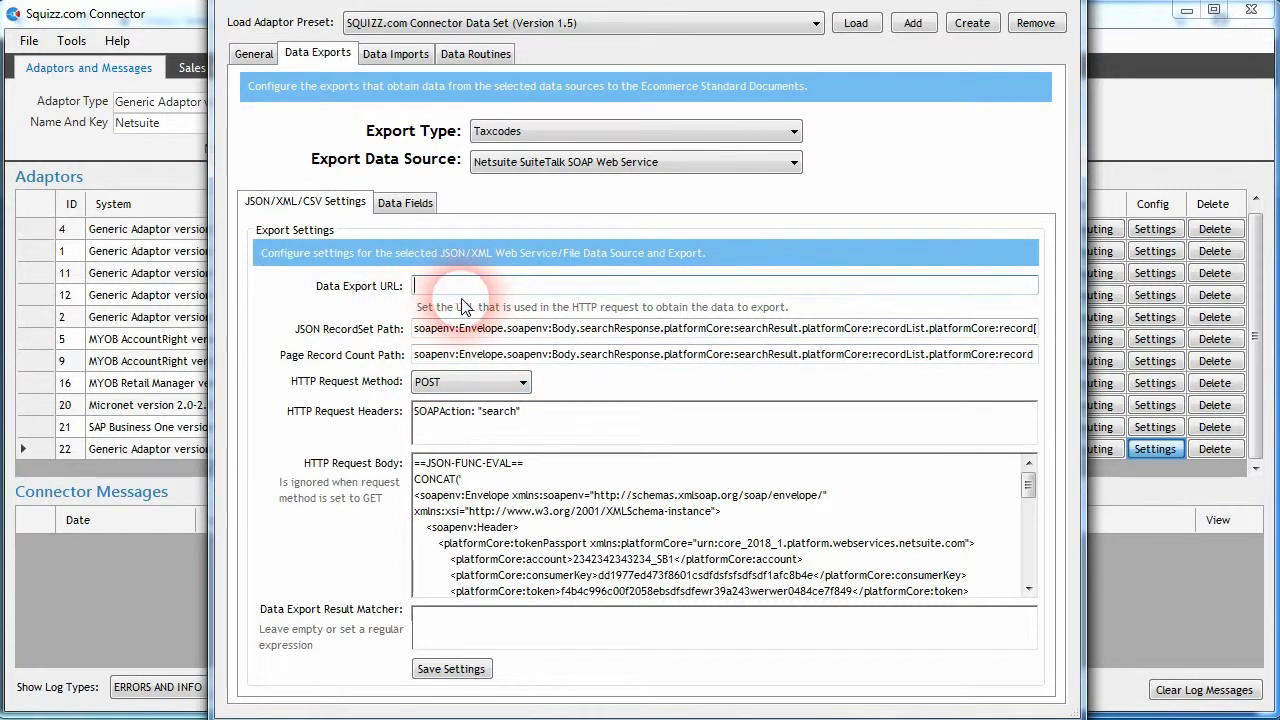
click(461, 291)
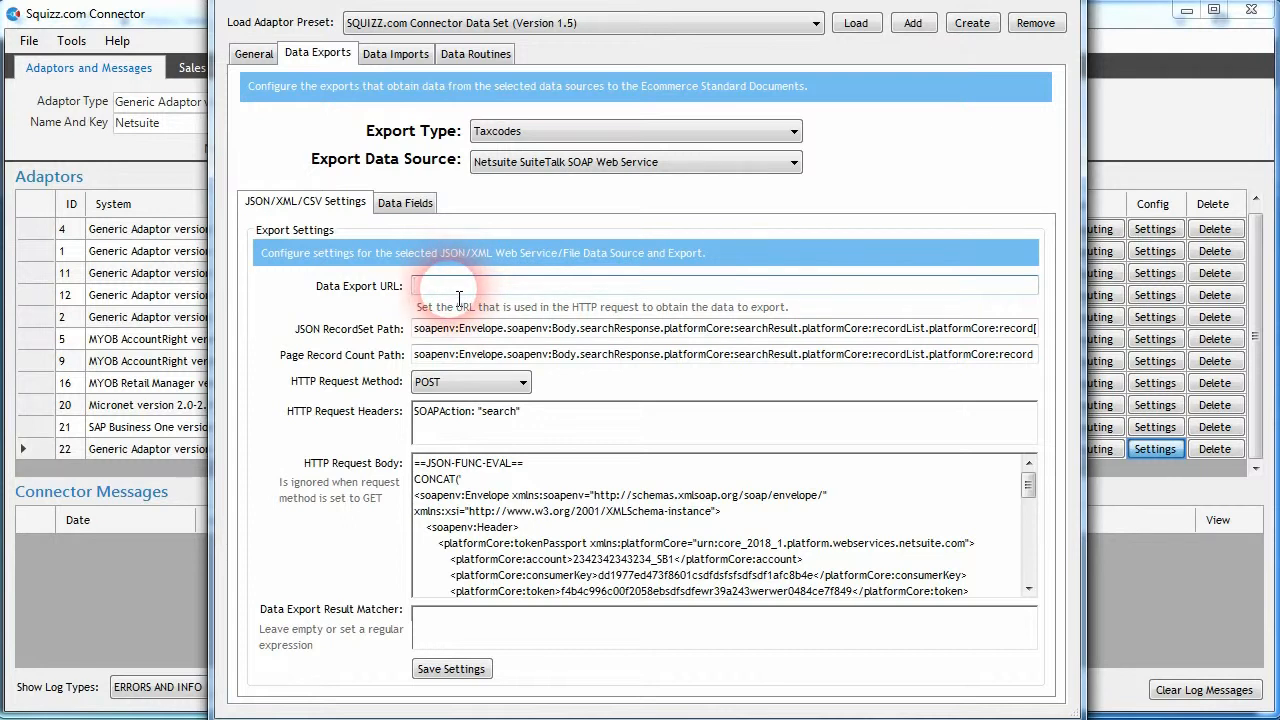
- Test the Taxcodes export query from its data field mappings and run it in the JSON/XML Query Browser
click(408, 205)
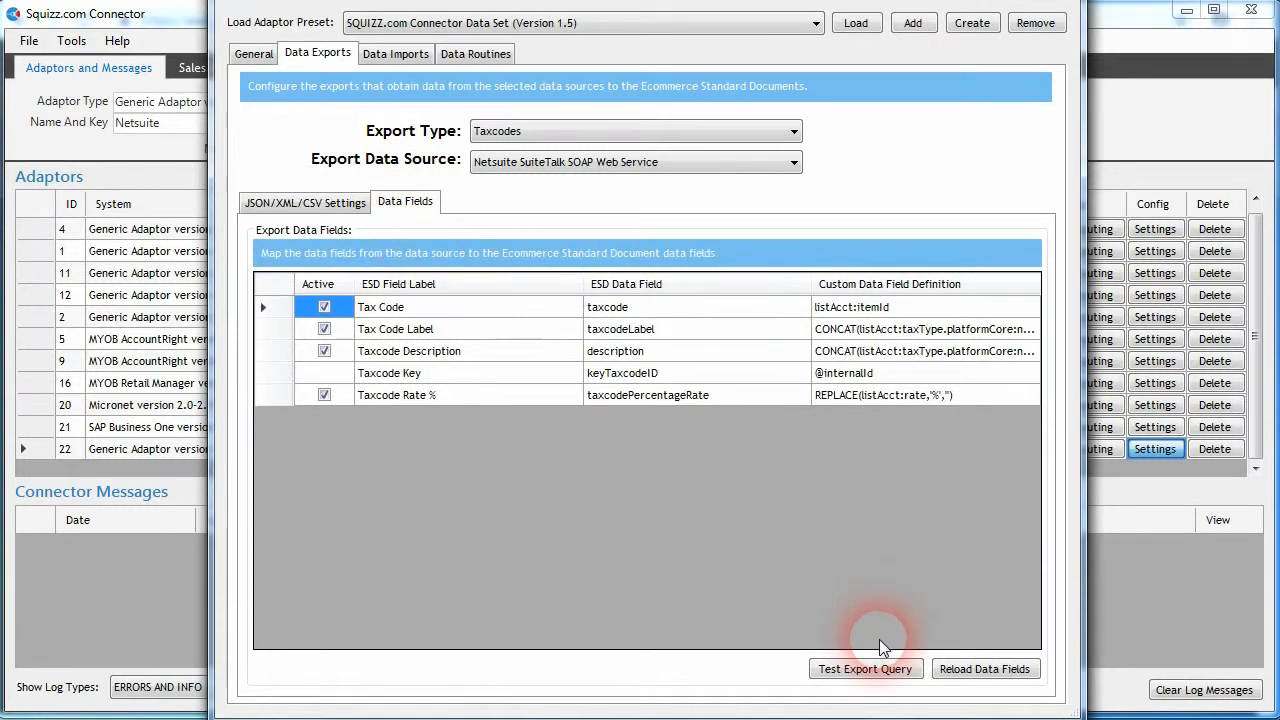
click(866, 669)
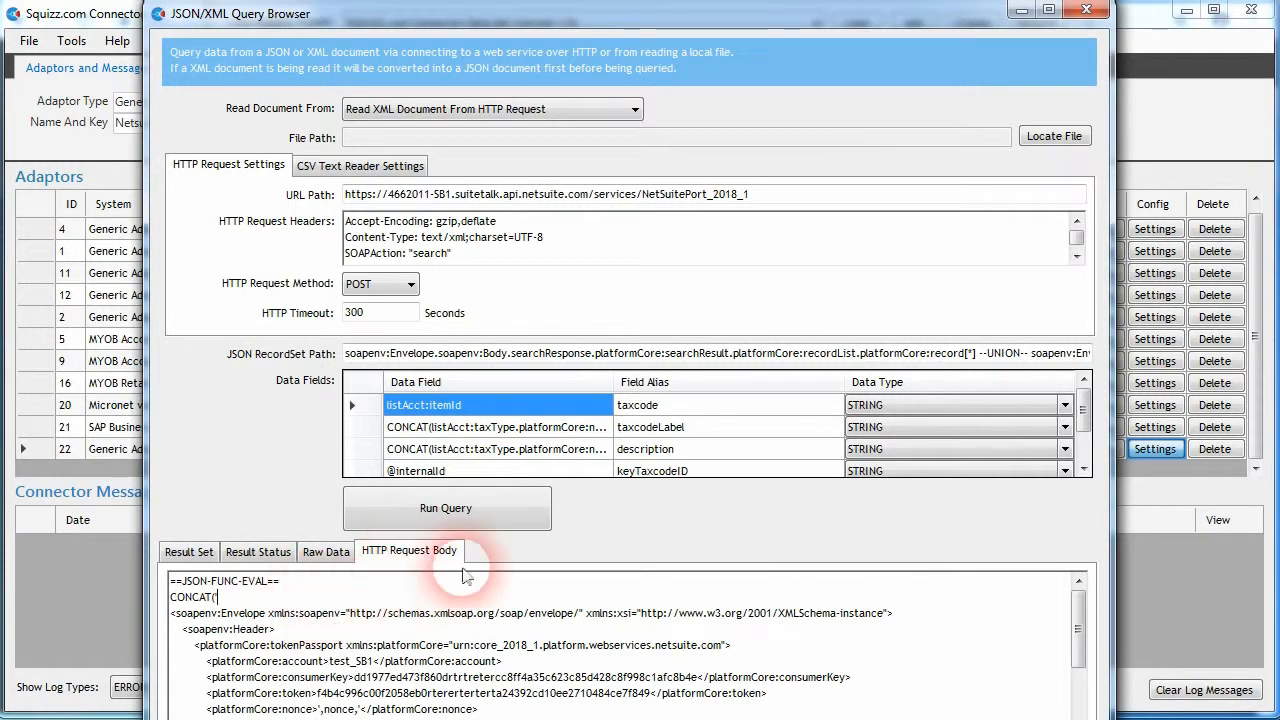
click(458, 511)
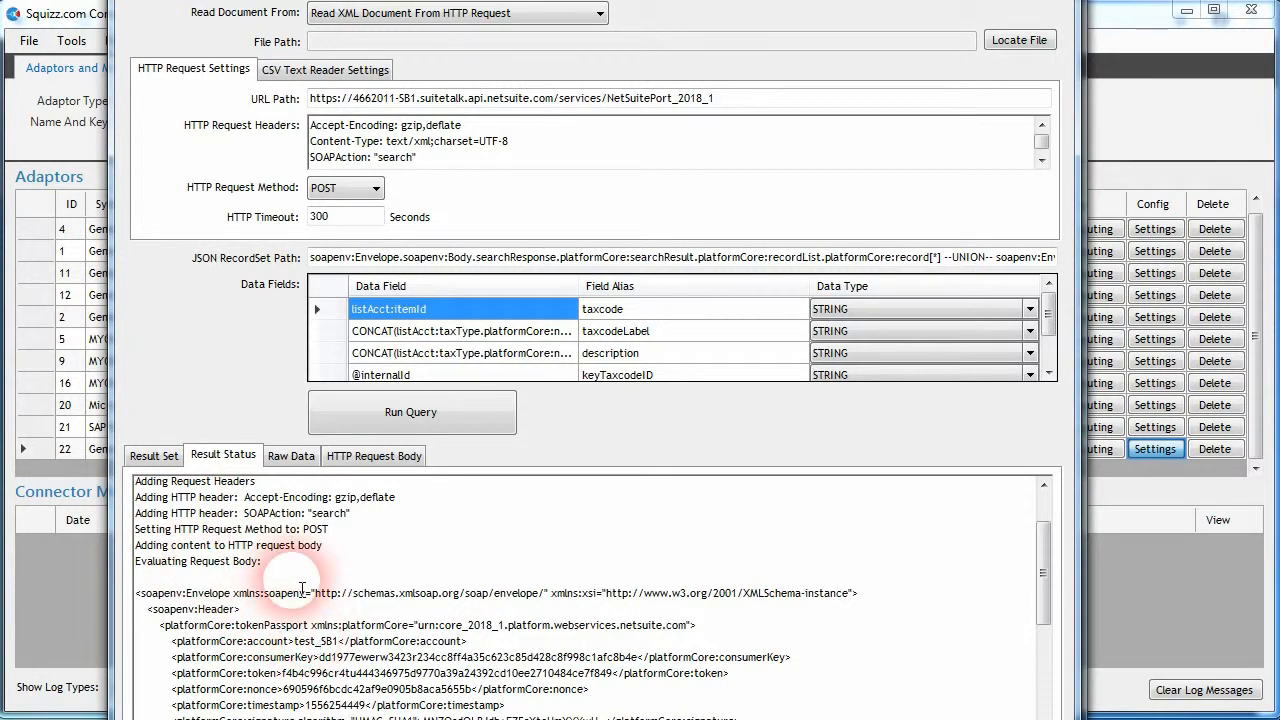
- Compare the evaluated nonce, timestamp and signature in the query's result status with the functions in the HTTP request body
mouse_move(1044, 571)
mouse_down()
mouse_move(1045, 543)
mouse_move(1041, 573)
mouse_up()
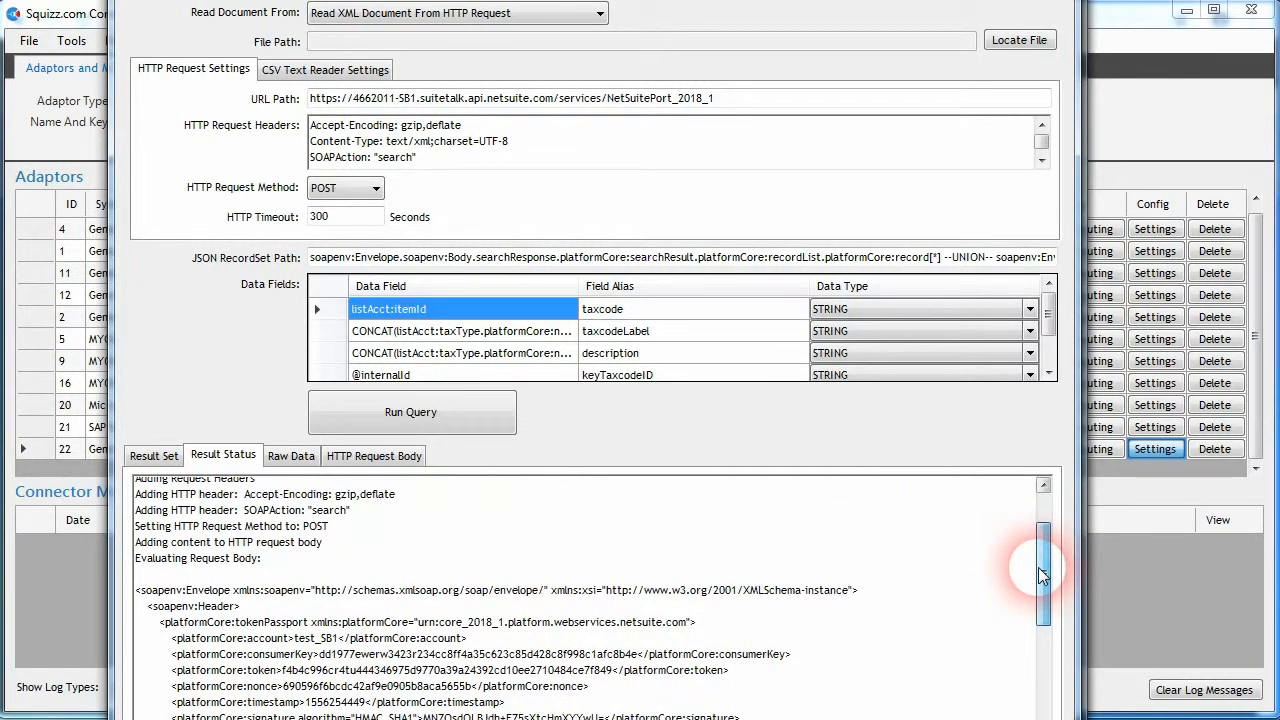
click(374, 455)
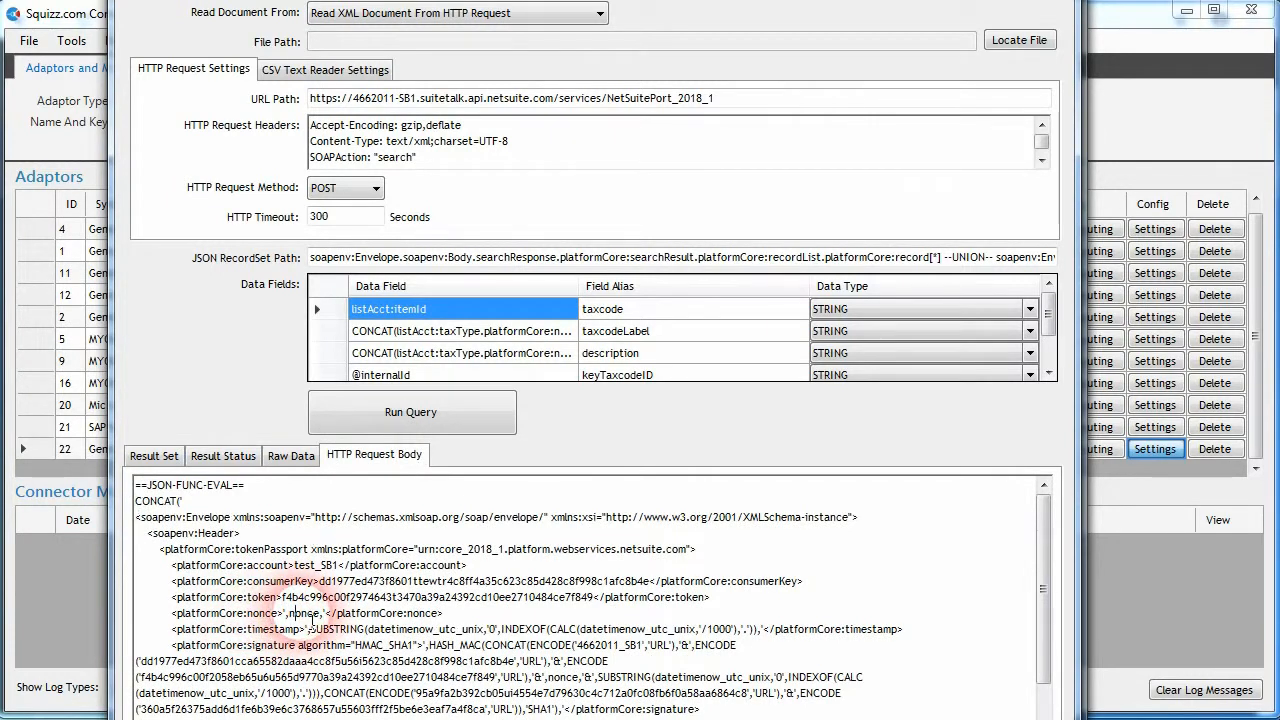
click(224, 456)
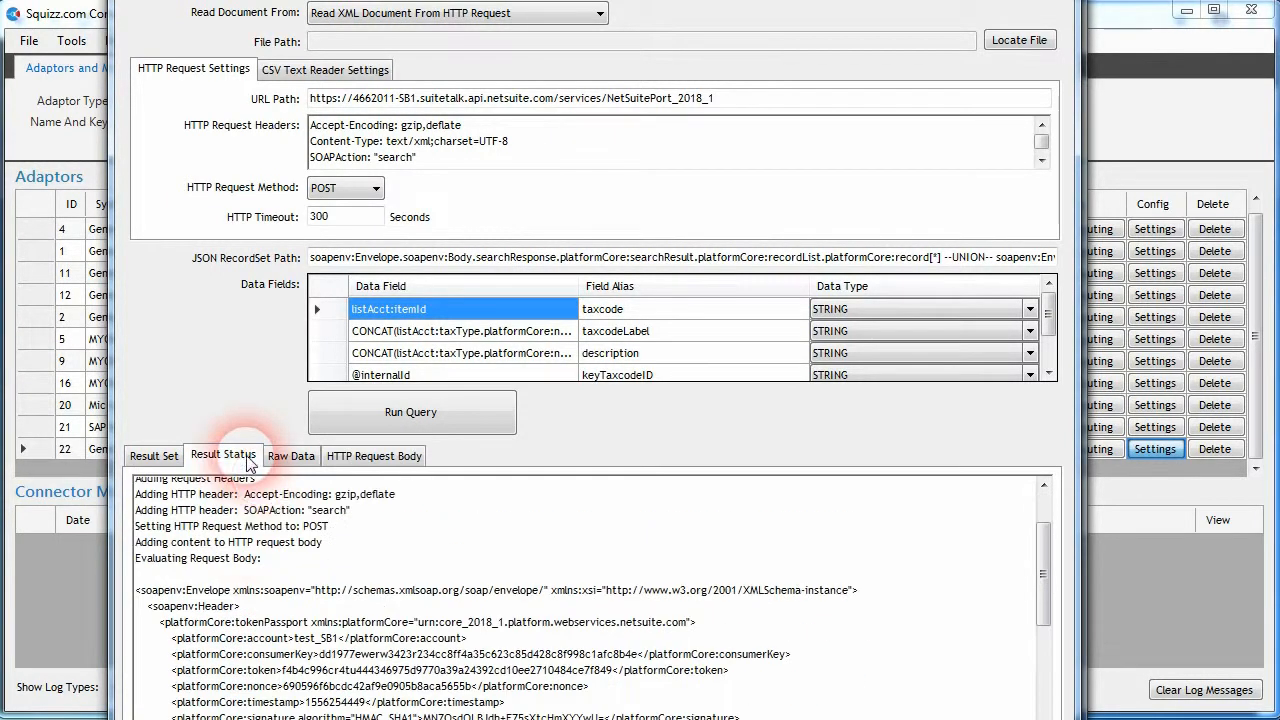
double_click(446, 688)
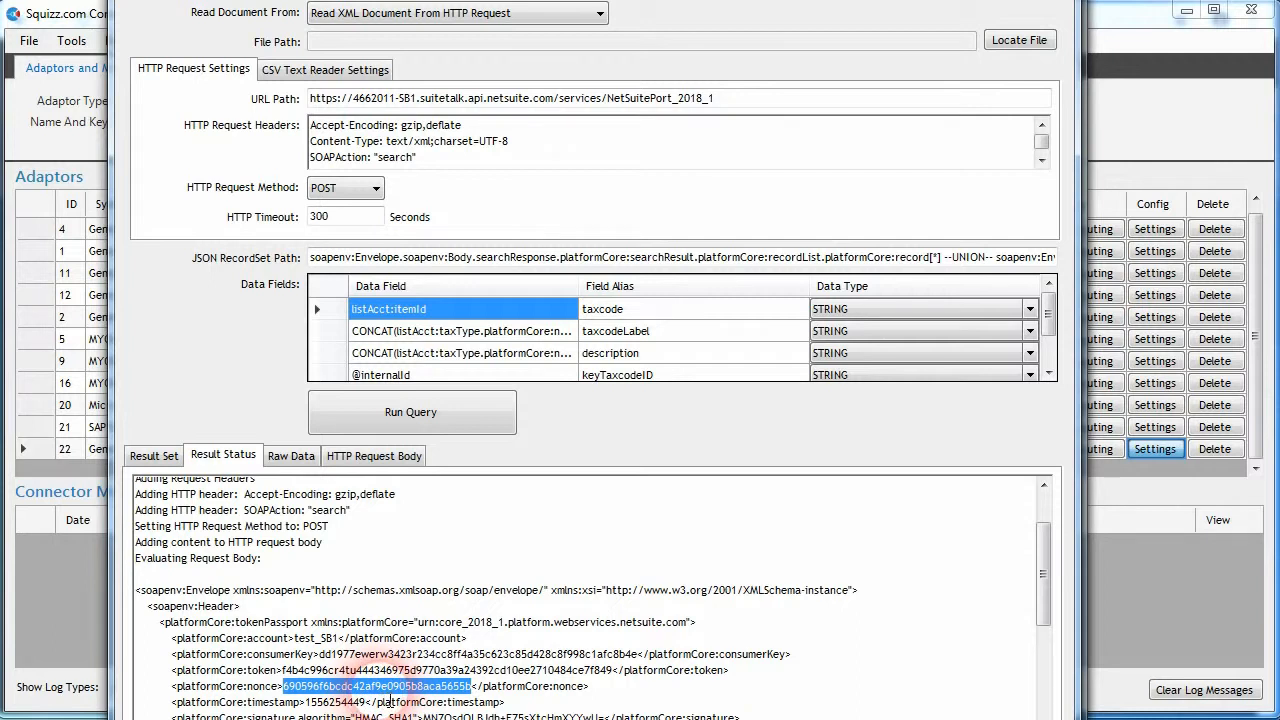
click(451, 699)
scroll(943, 663, down, 1)
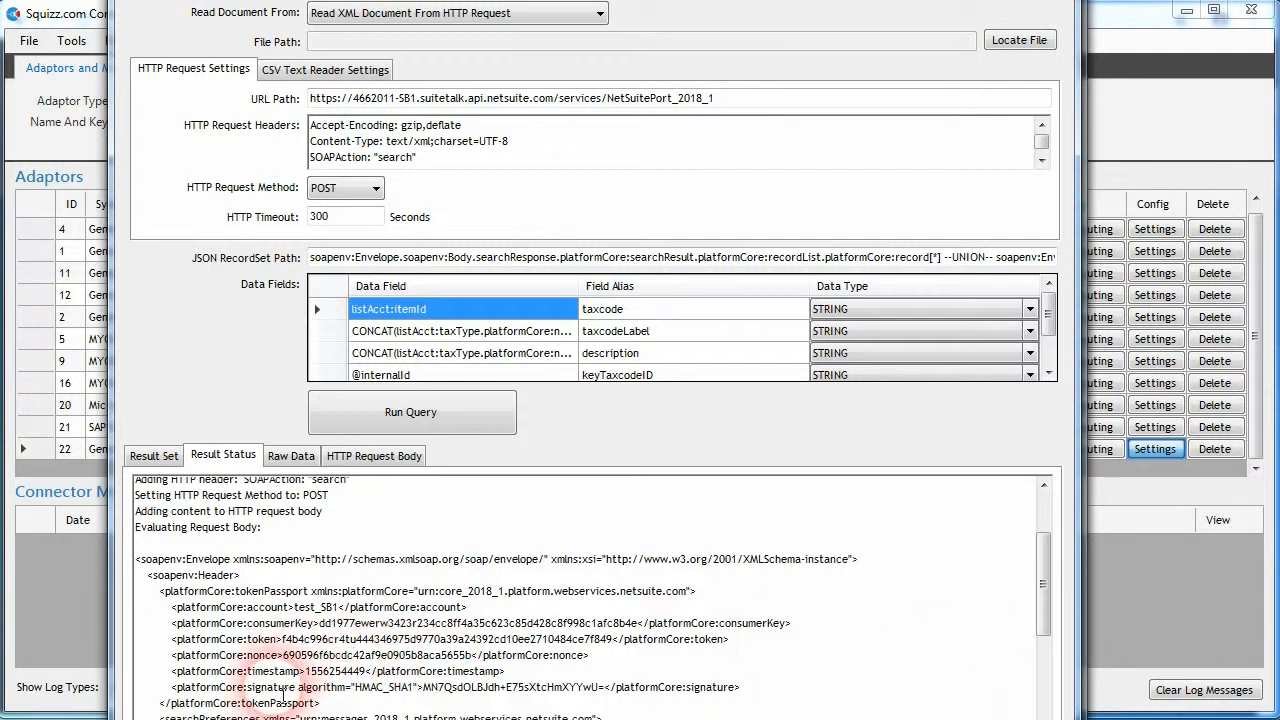
- Check the evaluated signature value in the result status against the HASH_MAC expression in the HTTP request body
key(shift+Home)
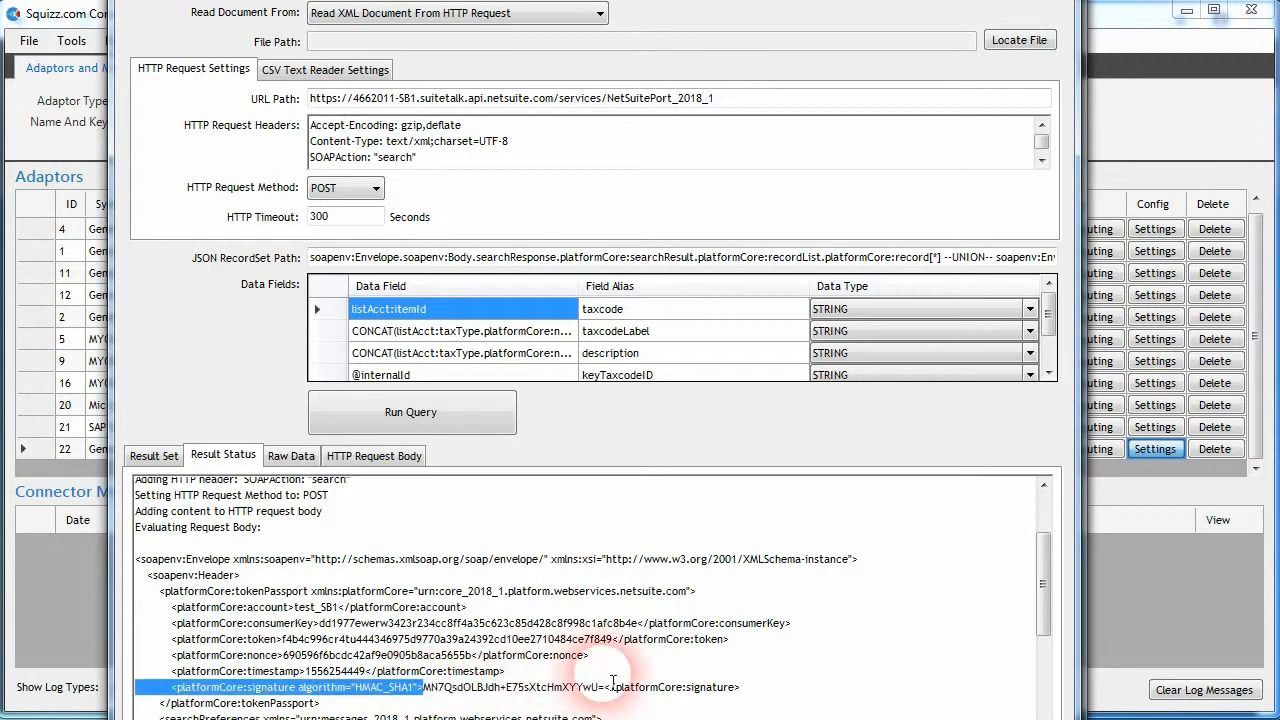
shift+click(605, 691)
click(612, 697)
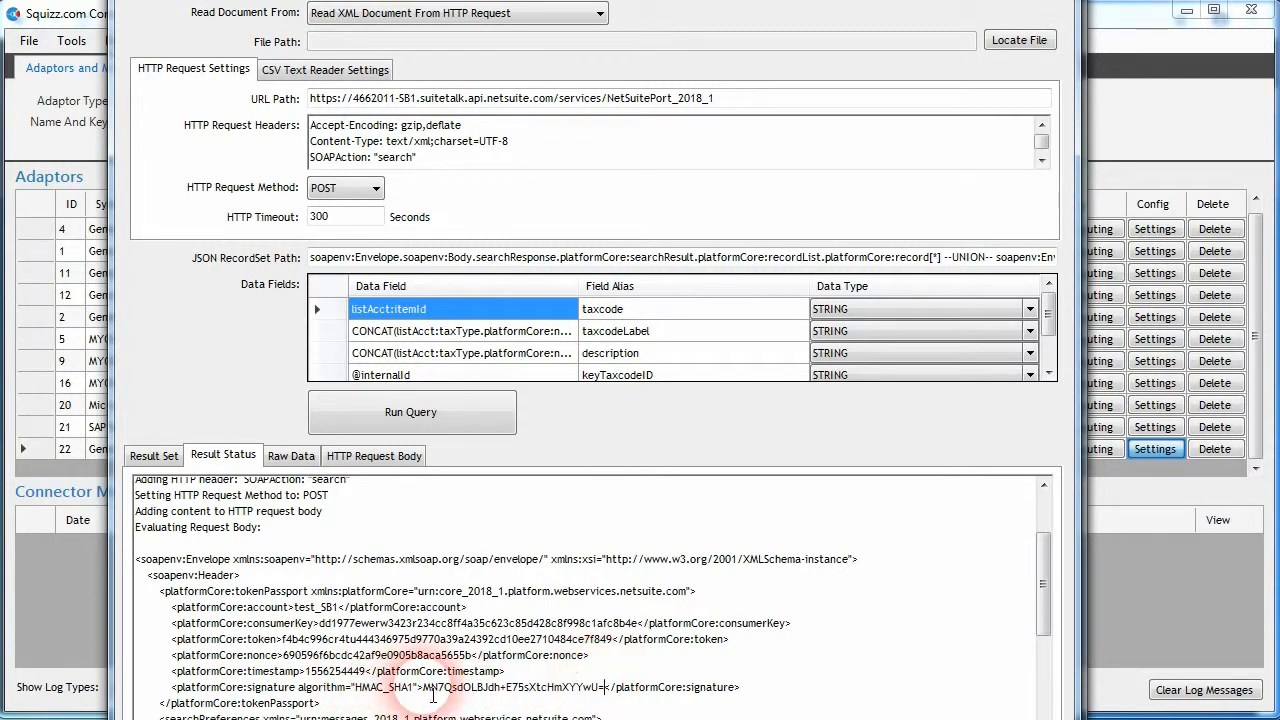
click(378, 456)
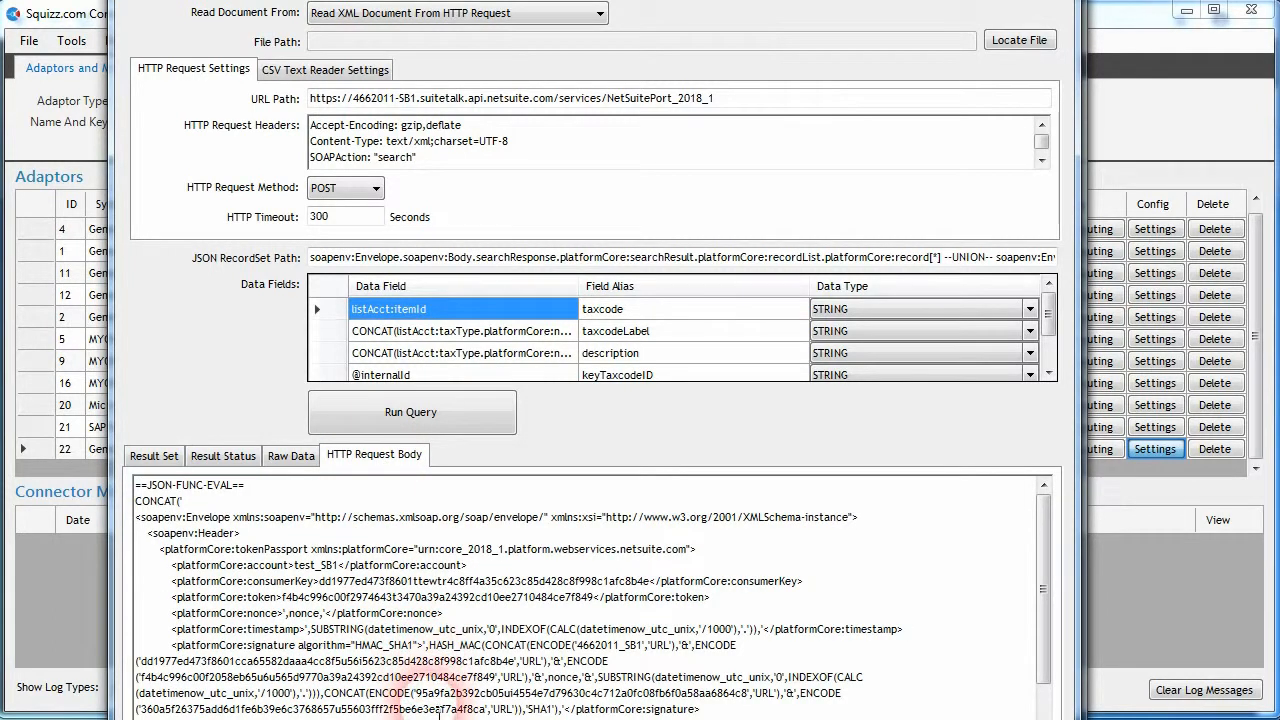
click(222, 456)
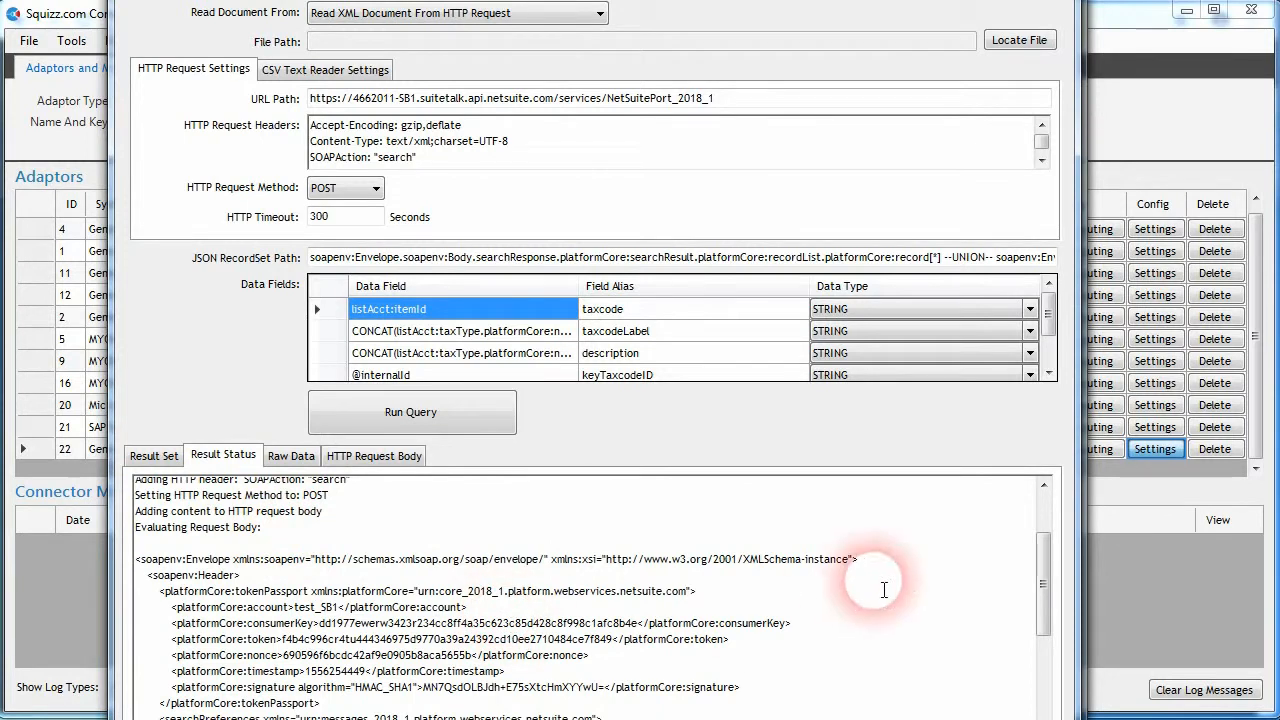
drag(1041, 595, 1041, 678)
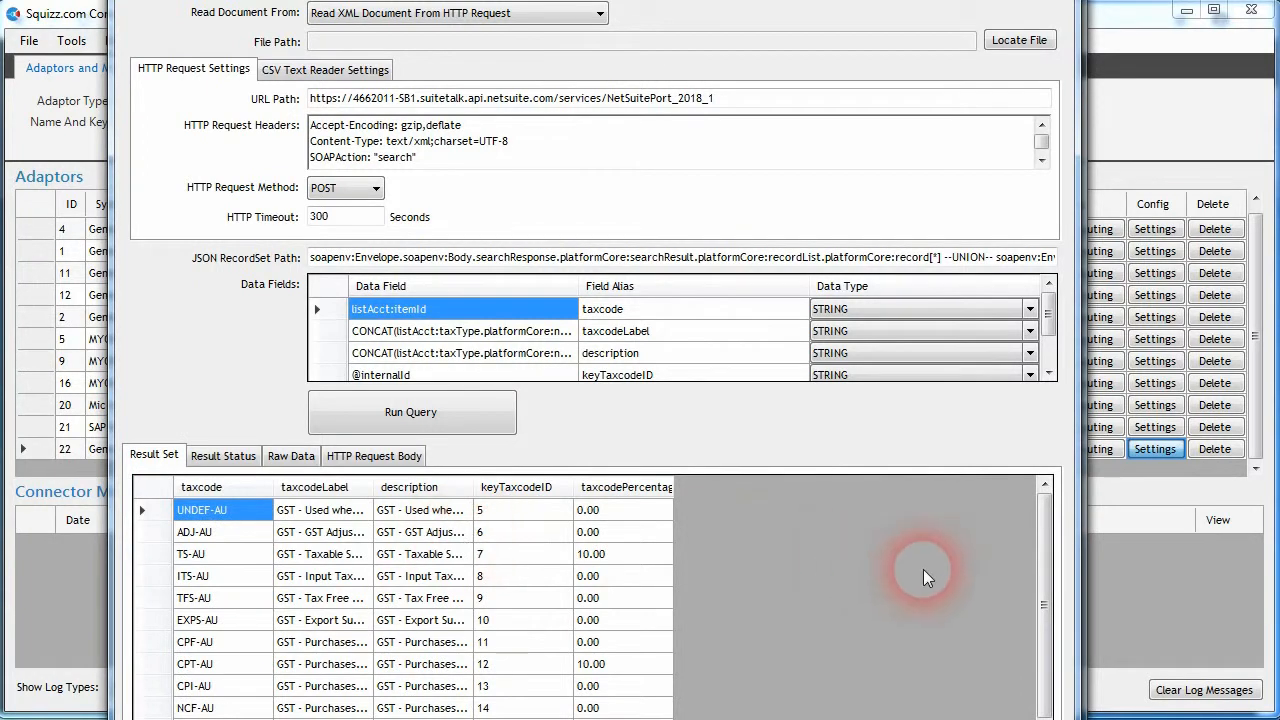
- Review the query's raw data and its tax code result set, widening the taxcodeLabel and description columns
click(290, 456)
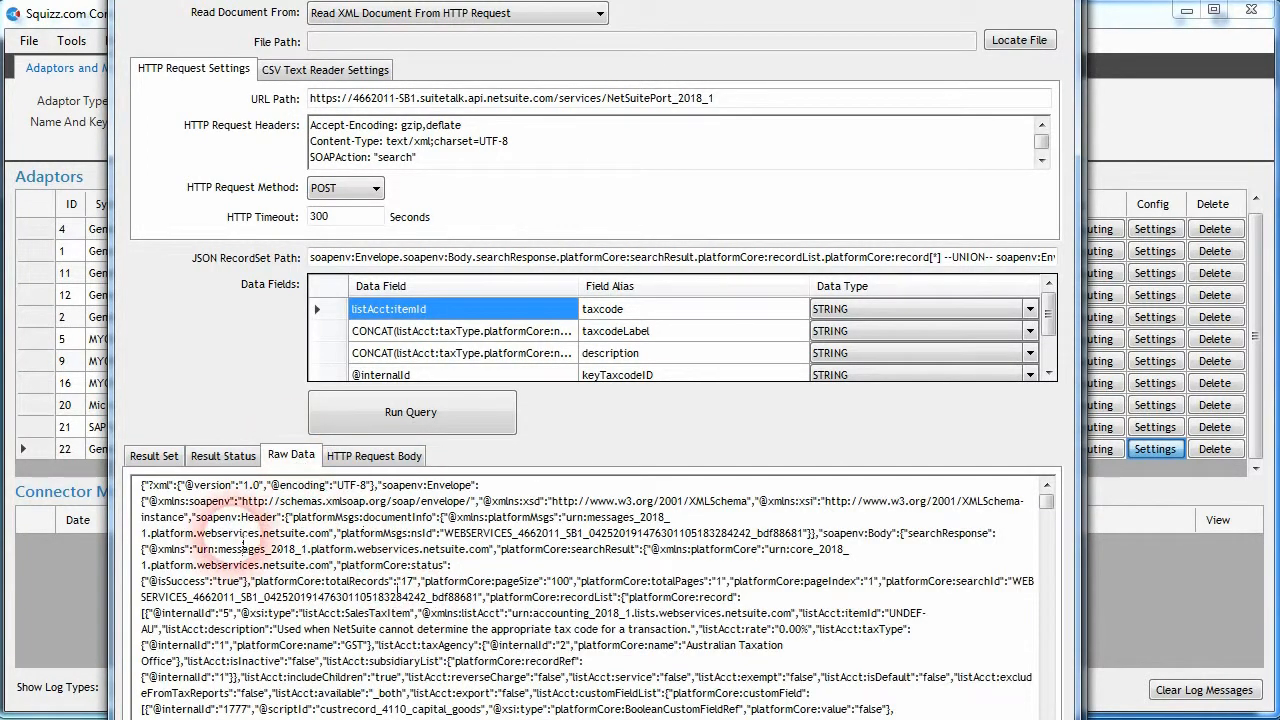
click(155, 456)
mouse_move(1044, 555)
mouse_down()
mouse_move(1048, 590)
mouse_move(1044, 543)
mouse_up()
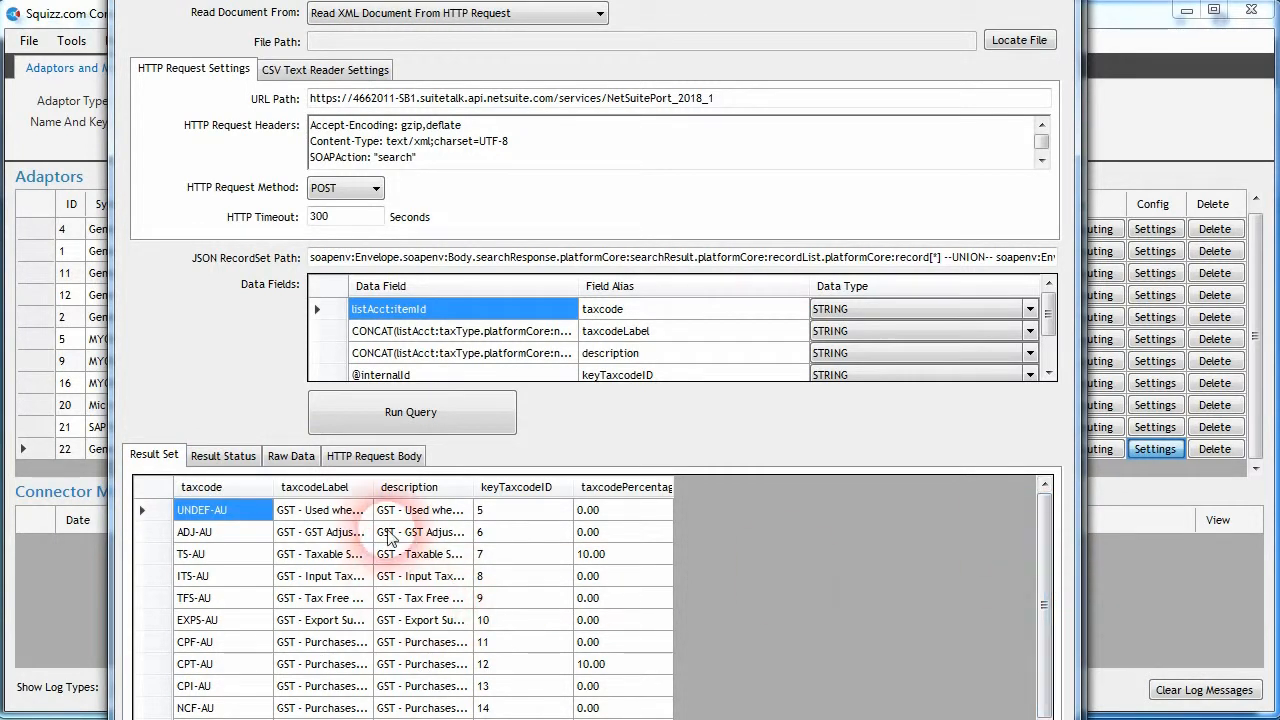
drag(388, 487, 466, 488)
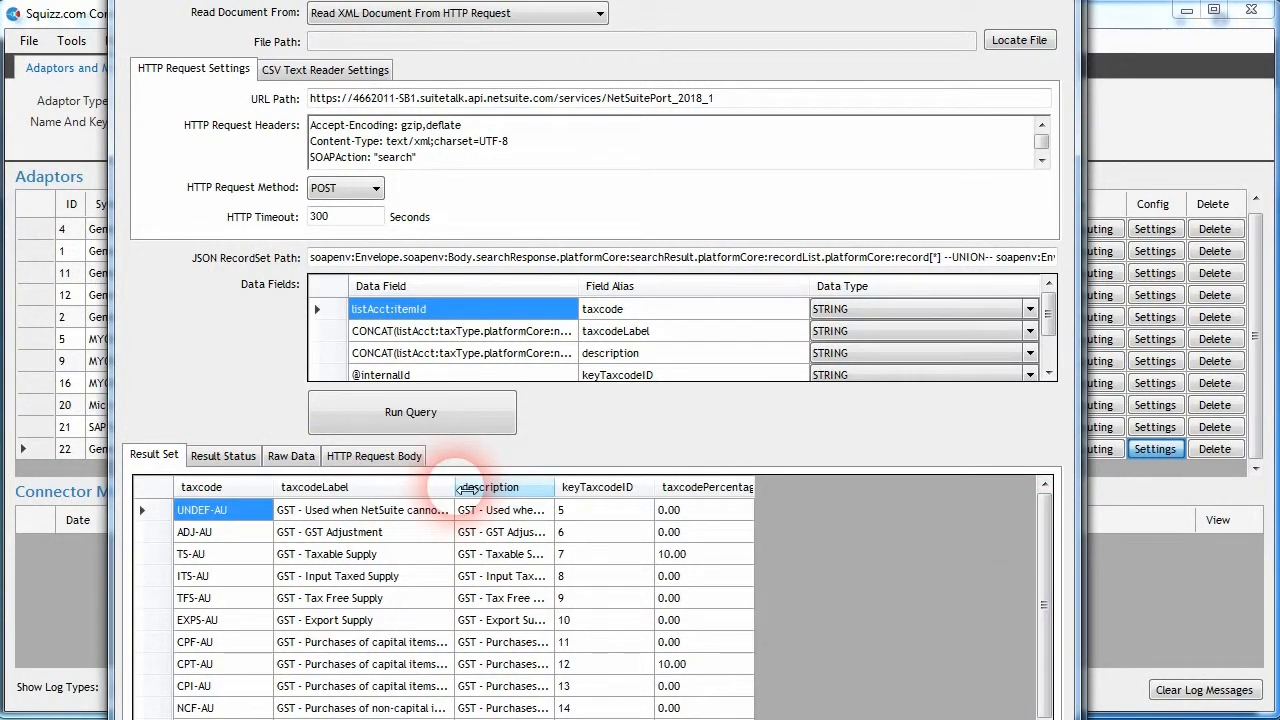
drag(556, 488, 648, 490)
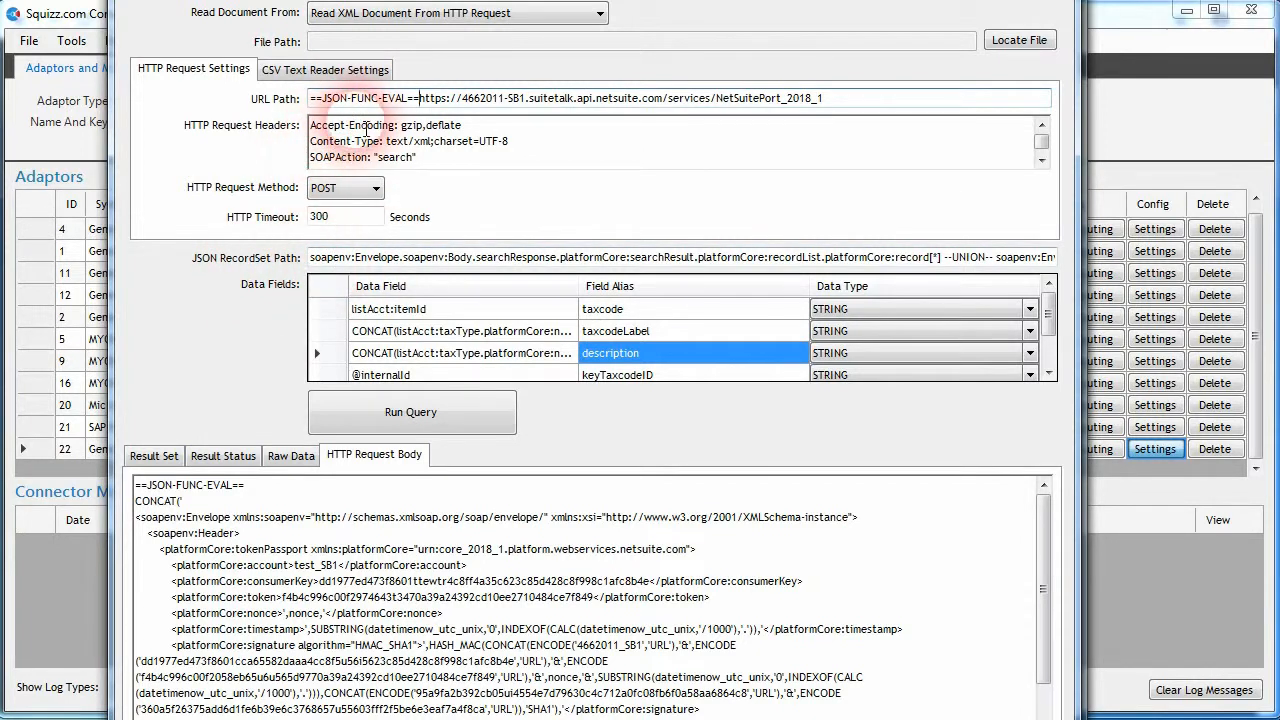
- Wrap the NetSuite address following ==JSON-FUNC-EVAL== in the URL Path in a quoted CONCAT('...') function
click(420, 99)
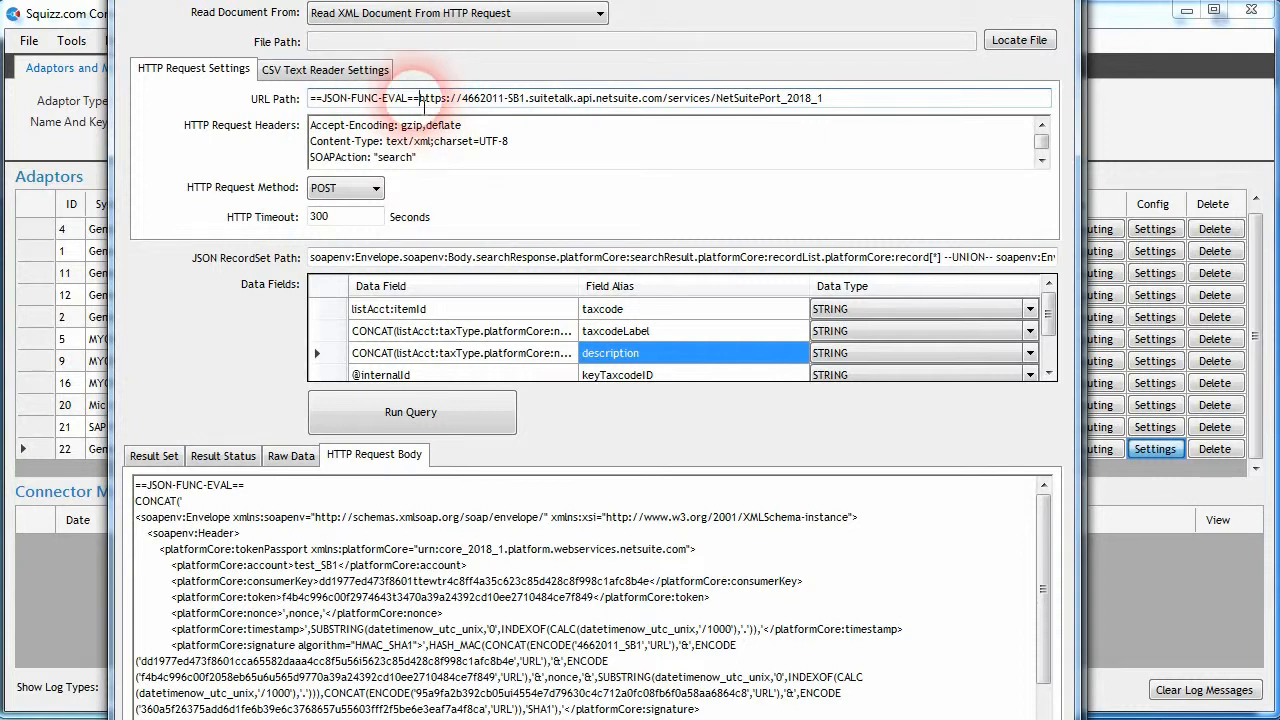
text(CONACT)
text(CAT()
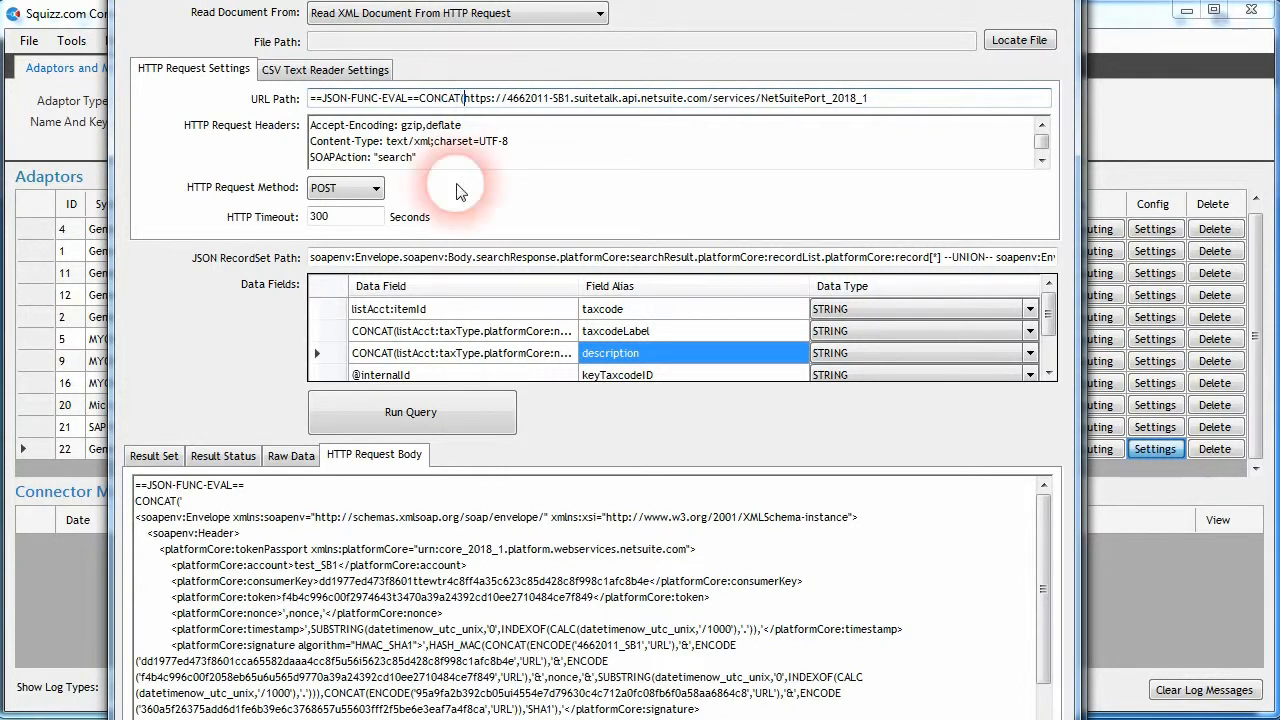
text(')
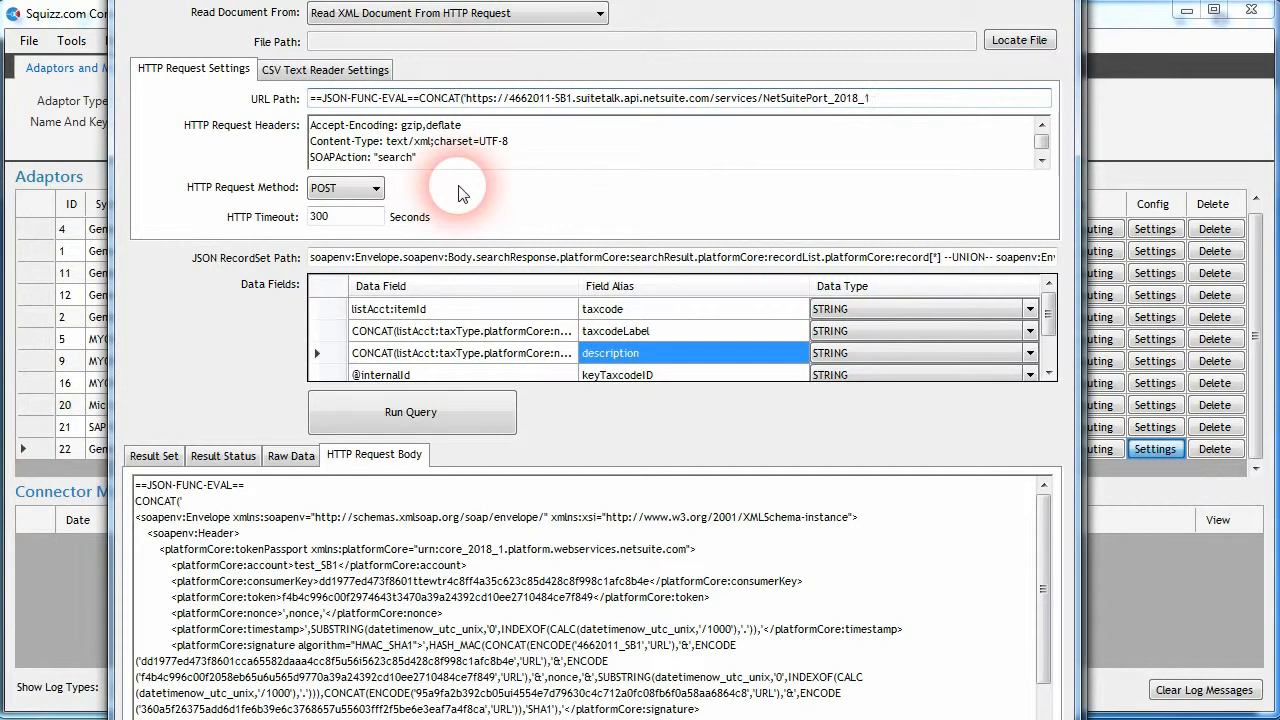
click(880, 100)
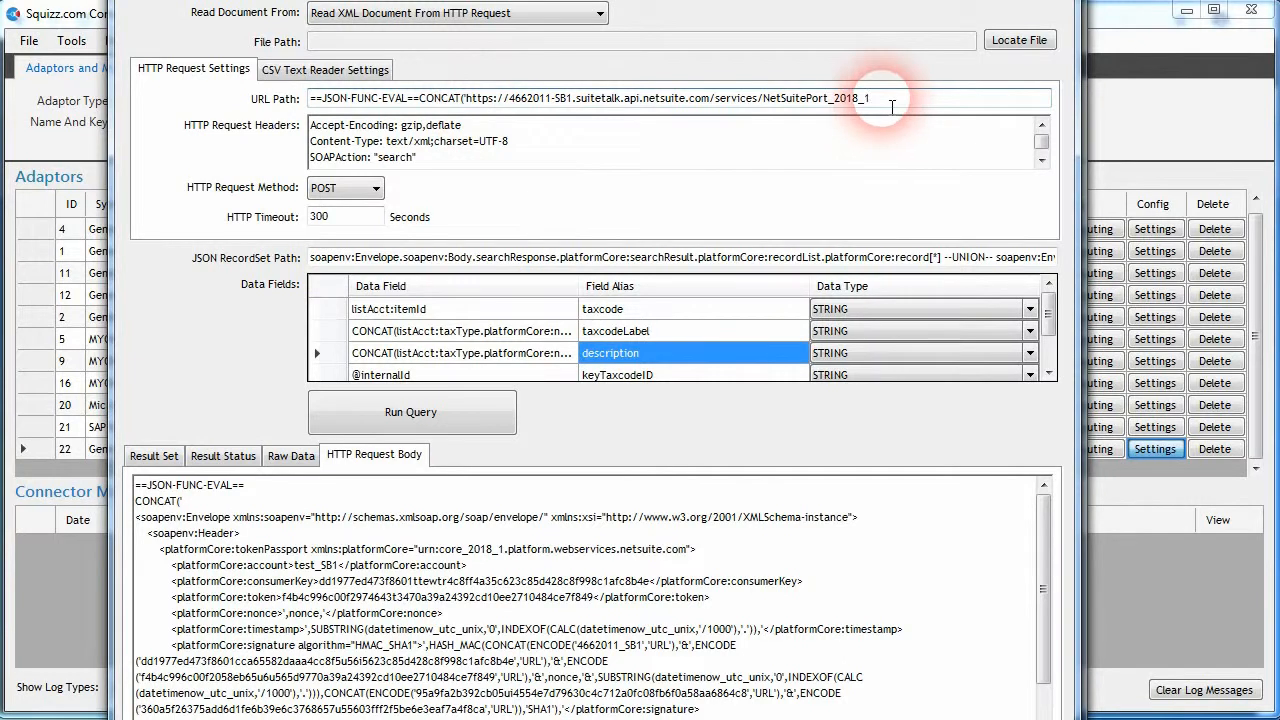
text(')
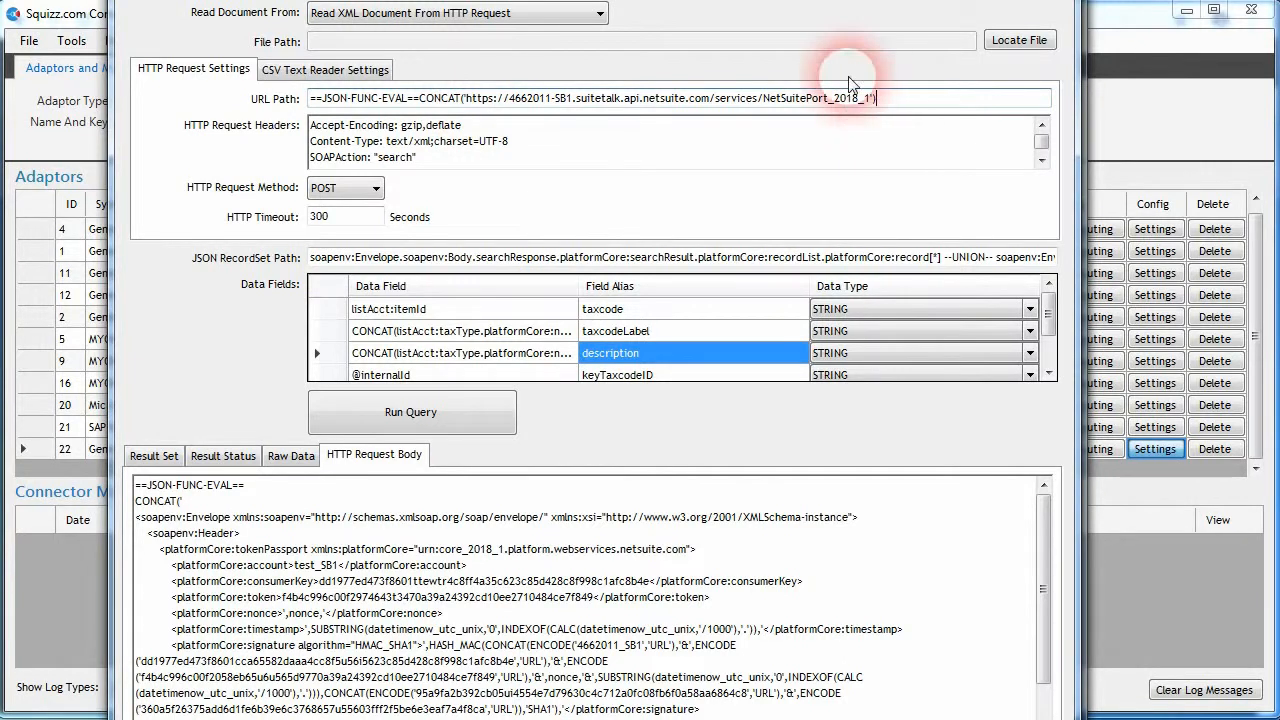
- Remove the CONCAT wrapper and its quotes from the URL Path, keeping ==JSON-FUNC-EVAL==, and run the query
key(BackSpace)
key(BackSpace)
click(468, 98)
key(BackSpace)
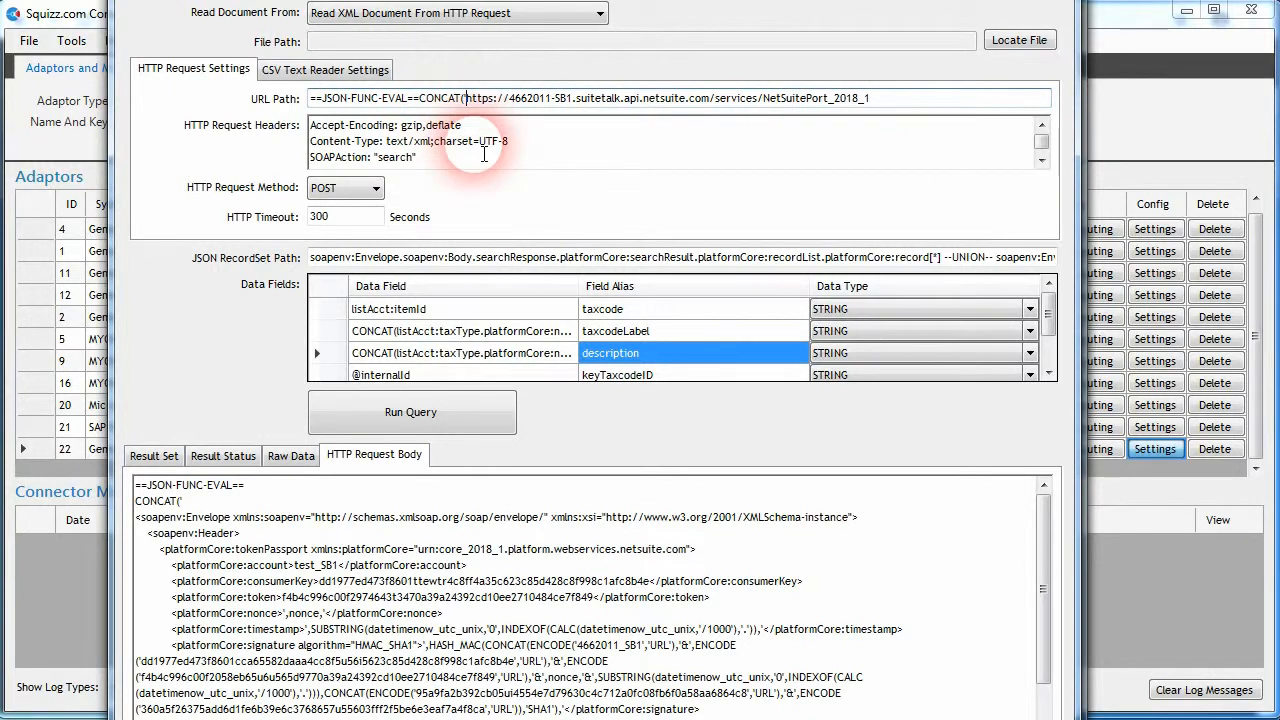
key(BackSpace)
key(BackSpace)
key(BackSpace)
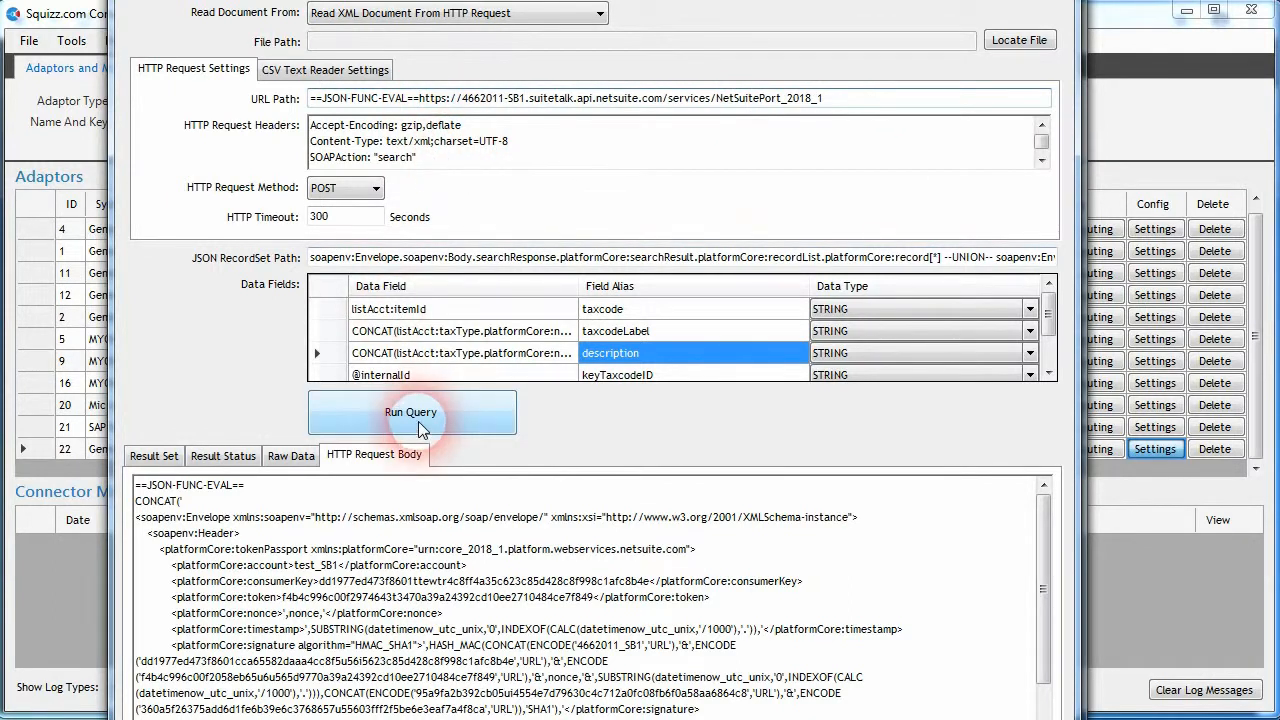
click(350, 425)
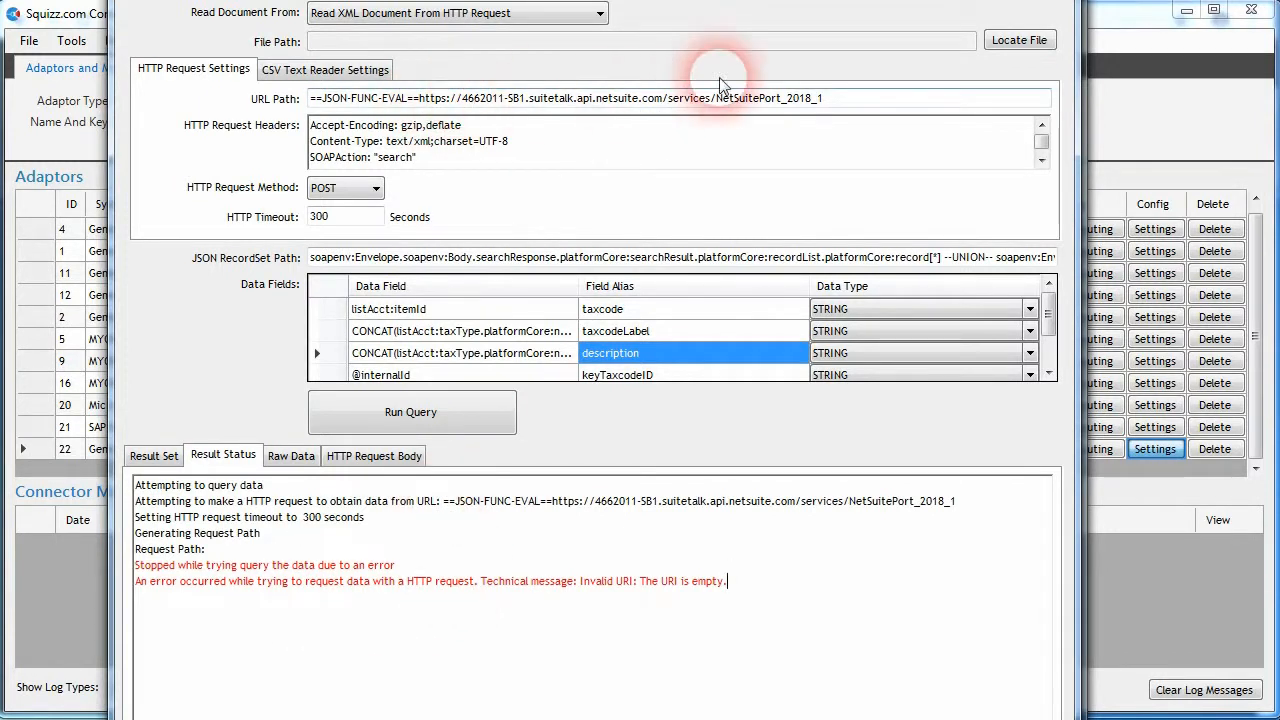
- Replace the plain address after ==JSON-FUNC-EVAL== in the URL Path with the CONCAT('...') version of the NetSuite URL and run the query
click(830, 101)
click(419, 101)
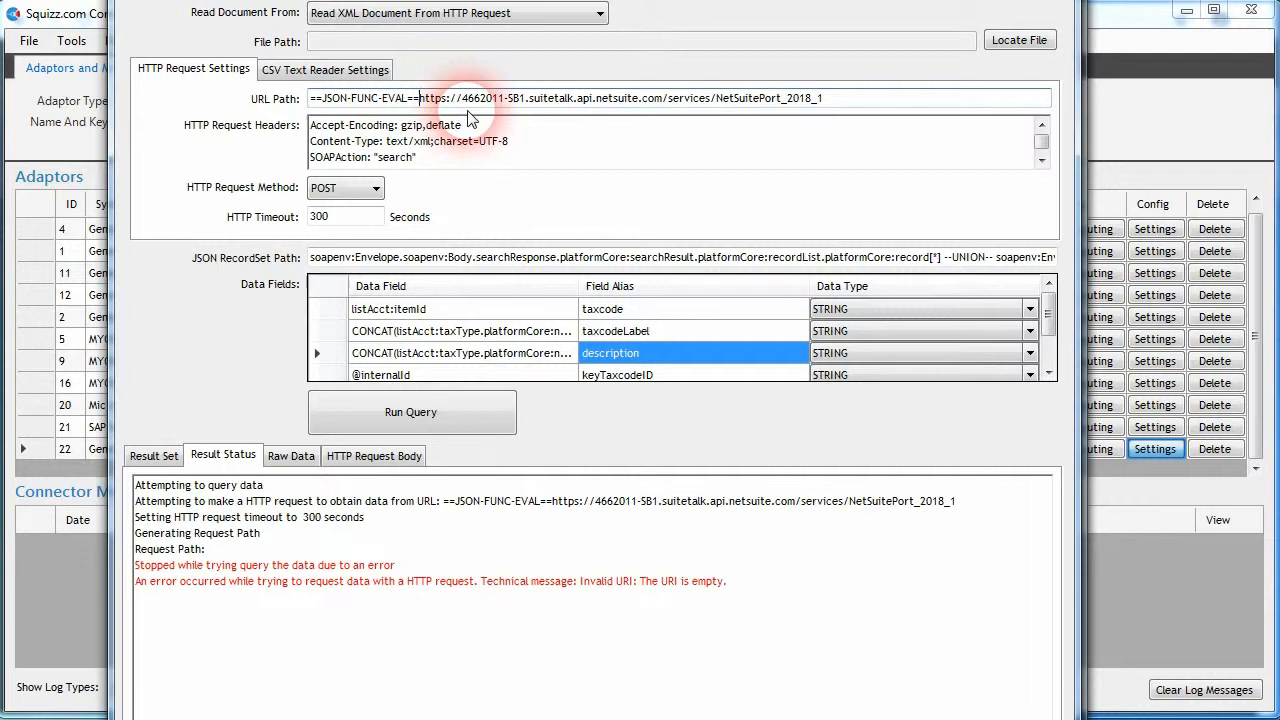
drag(421, 103, 719, 109)
click(422, 102)
drag(425, 103, 829, 98)
key(Delete)
text(CONCAT('https://4662011-SB1.suitetalk.api.netsuite.com/services/NetSuitePort_2018_1'))
click(411, 412)
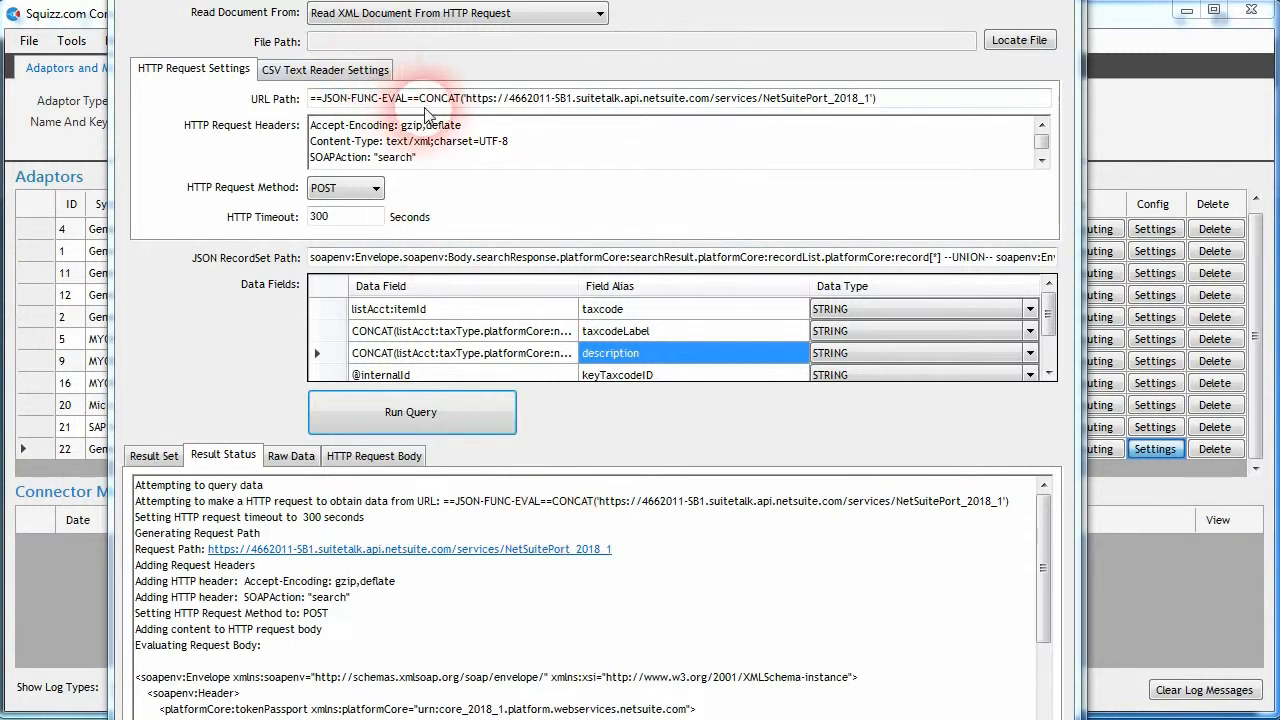
drag(420, 98, 310, 98)
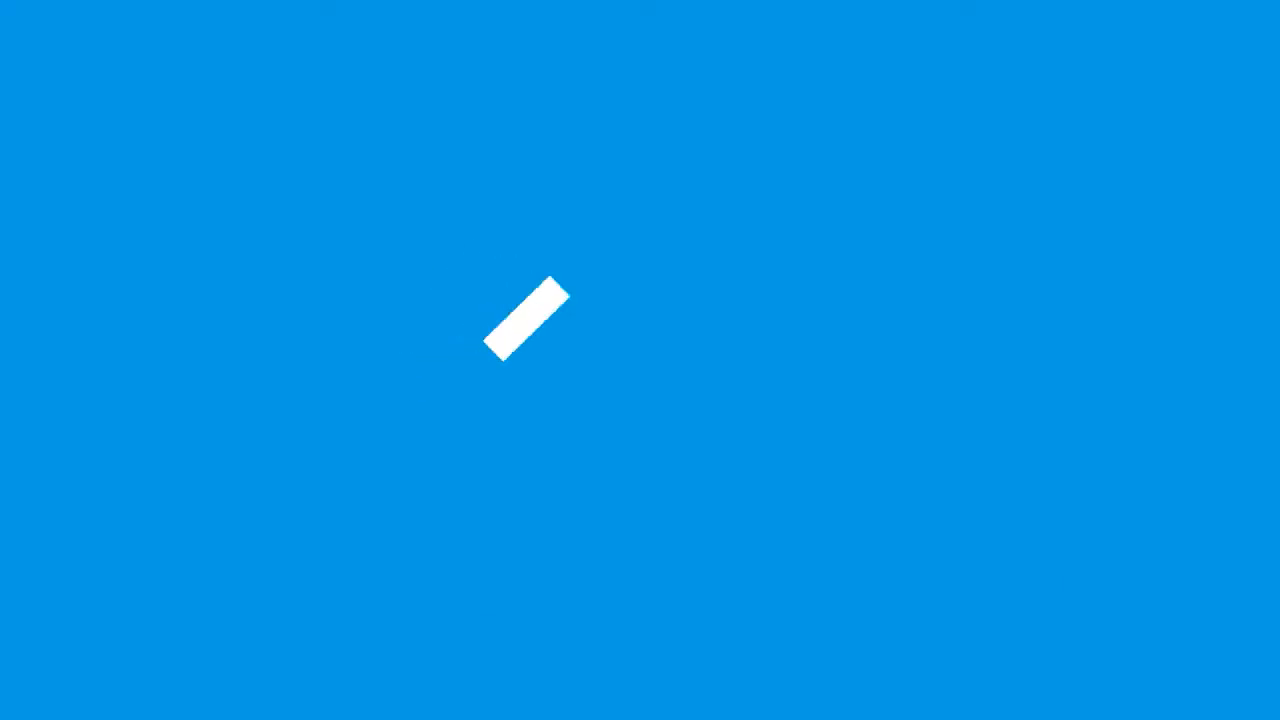